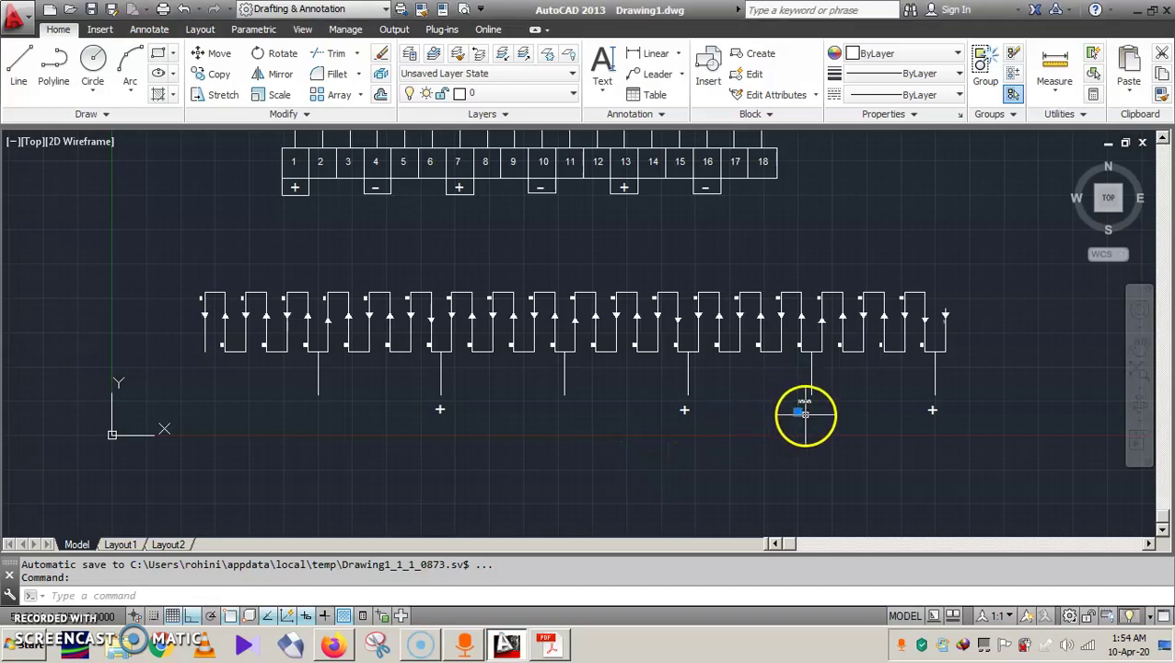
Step: Grip-stretch the minus bar so it sits centred under its terminal stem
{"action": "left_click", "coordinate": [806, 414]}
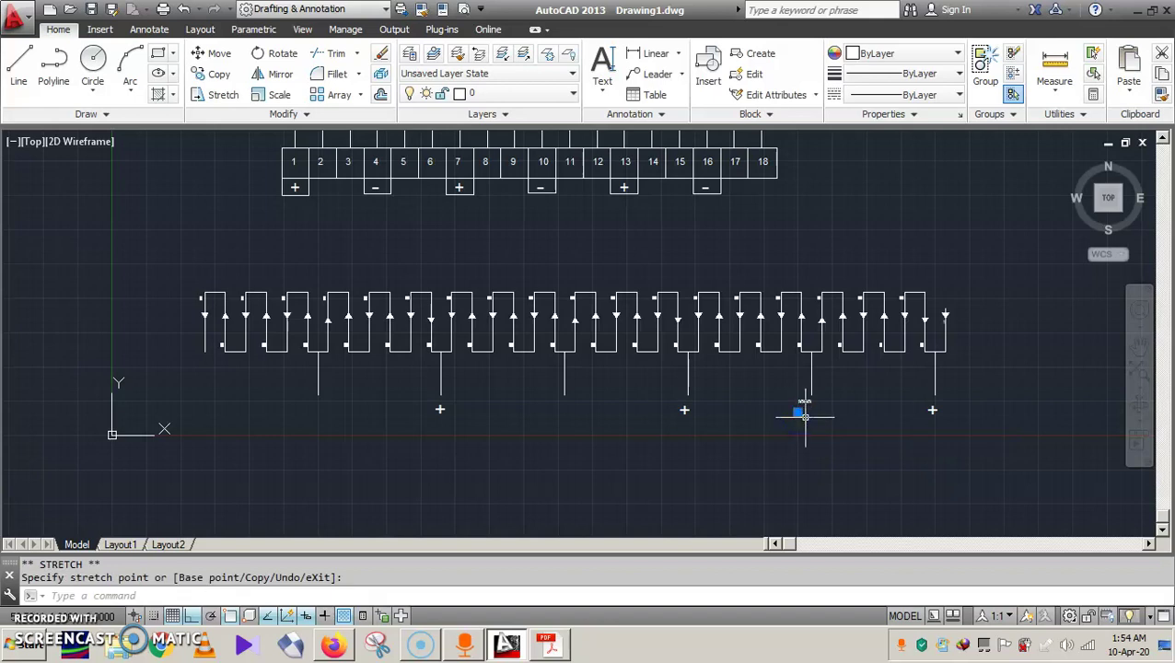
{"action": "scroll", "coordinate": [801, 412], "scroll_direction": "up", "scroll_amount": 4}
{"action": "left_click", "coordinate": [797, 408]}
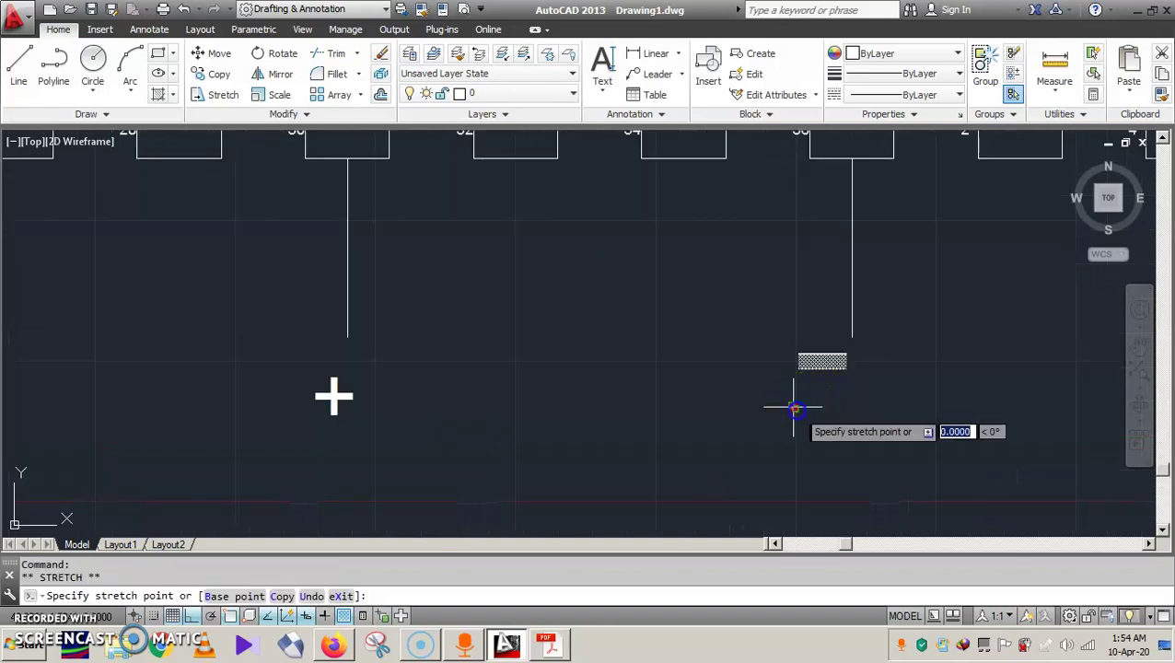
{"action": "left_click", "coordinate": [828, 409]}
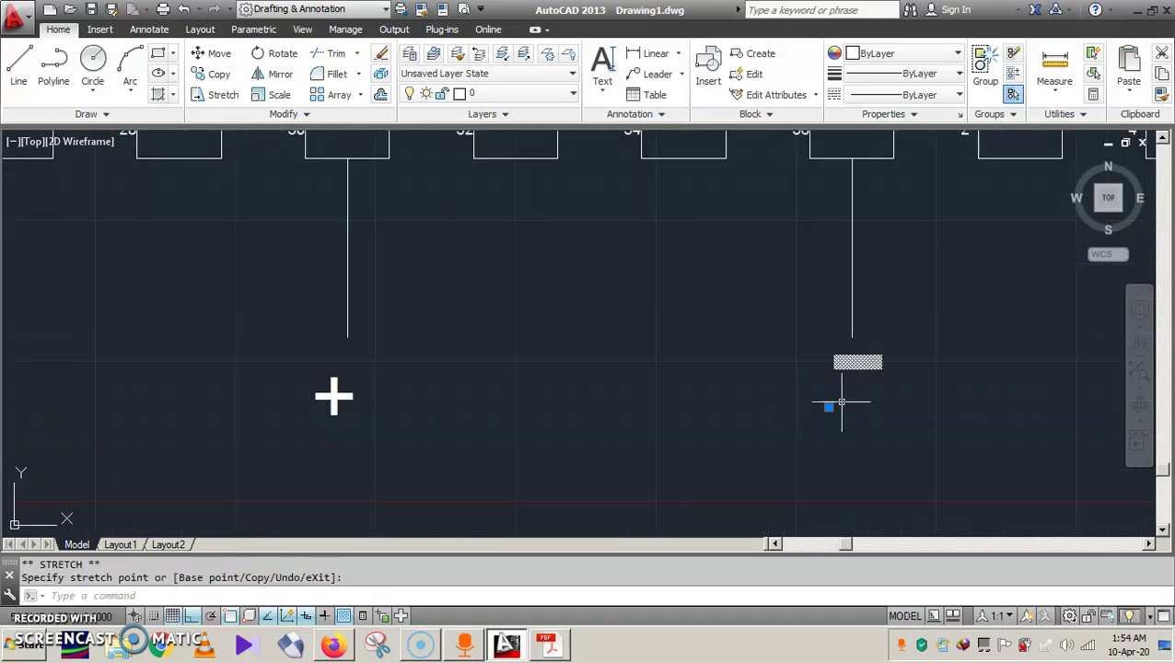
{"action": "scroll", "coordinate": [841, 405], "scroll_direction": "down", "scroll_amount": 8}
{"action": "scroll", "coordinate": [847, 421], "scroll_direction": "up", "scroll_amount": 8}
Step: Pan the minus bar to mid-view, begin another leftward stretch, then cancel it
{"action": "left_click", "coordinate": [1136, 348]}
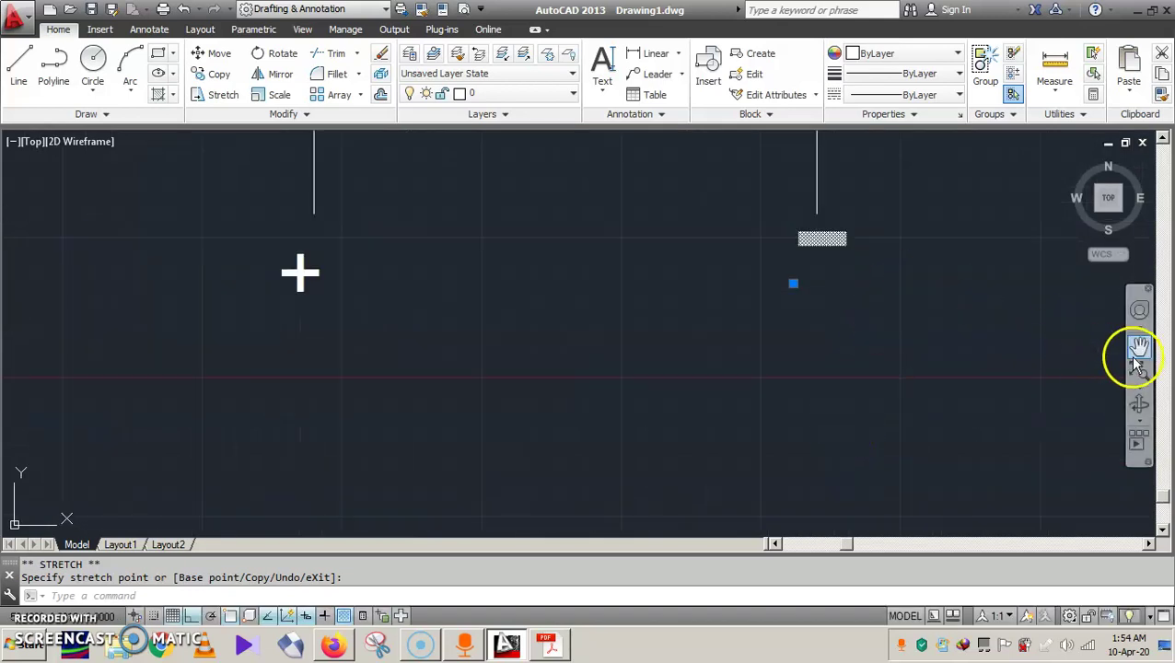
{"action": "mouse_move", "coordinate": [1091, 325]}
{"action": "left_mouse_down"}
{"action": "mouse_move", "coordinate": [837, 393]}
{"action": "mouse_move", "coordinate": [709, 388]}
{"action": "mouse_move", "coordinate": [501, 344]}
{"action": "left_mouse_up"}
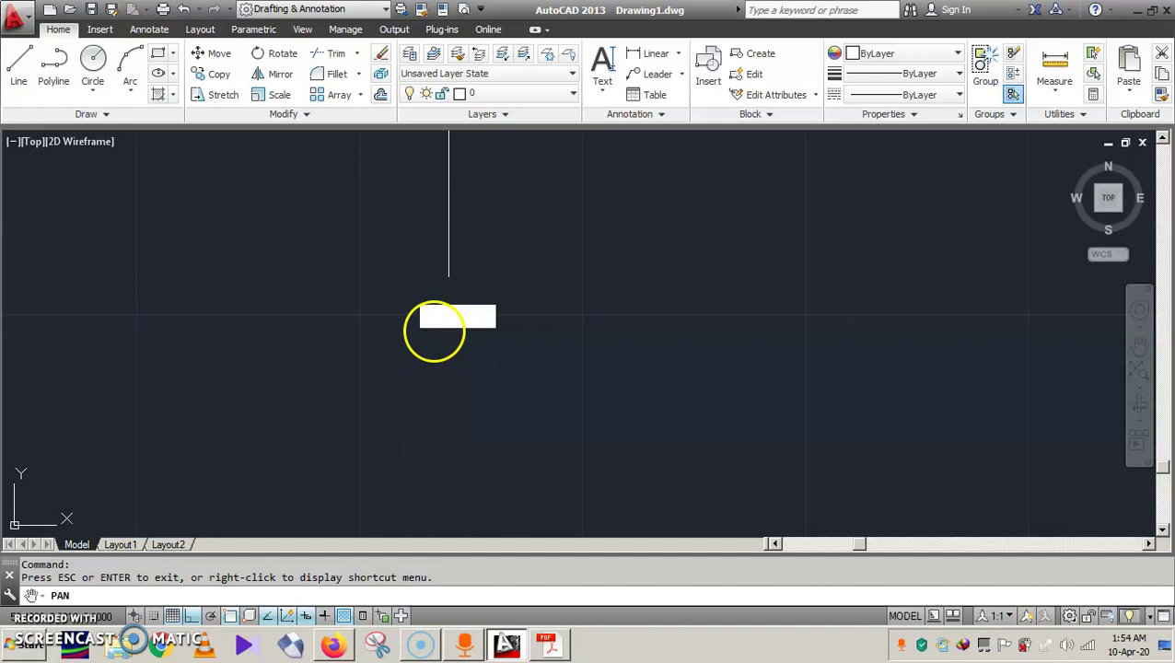
{"action": "left_click", "coordinate": [433, 319]}
{"action": "left_click", "coordinate": [419, 328]}
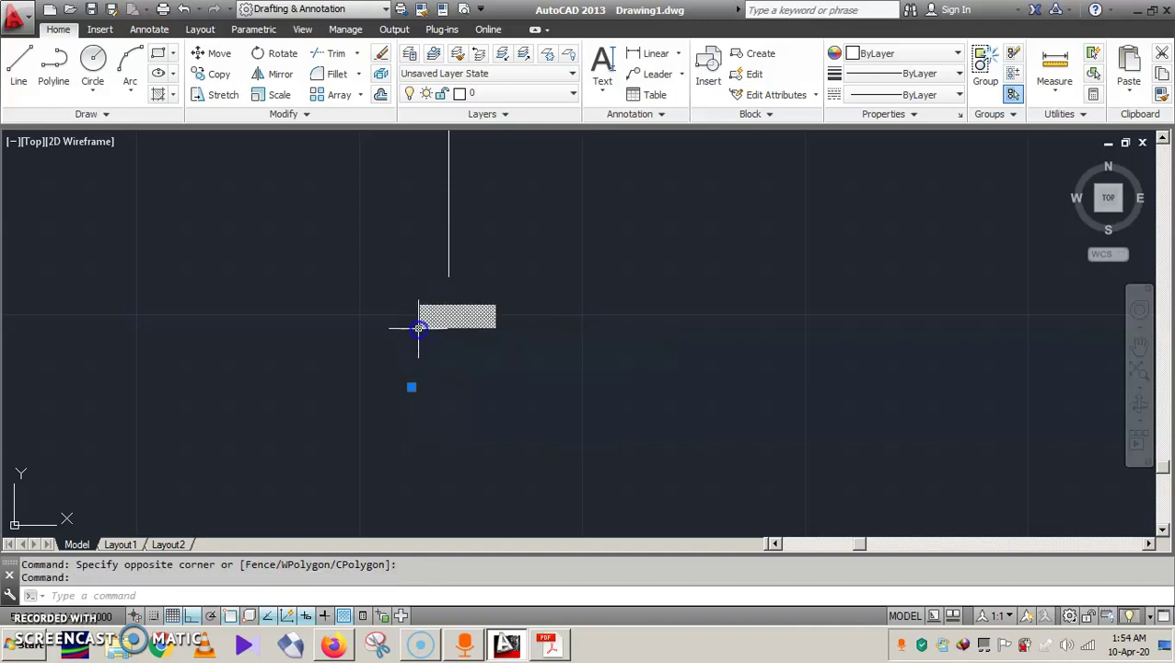
{"action": "left_click", "coordinate": [411, 390]}
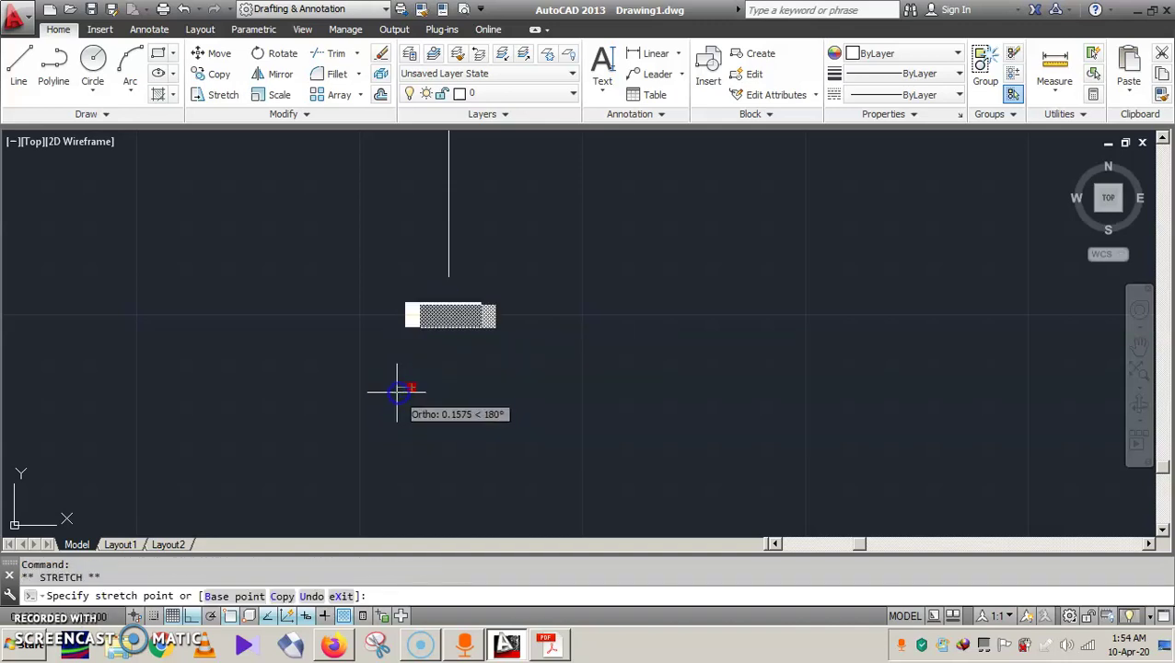
{"action": "key", "text": "Escape"}
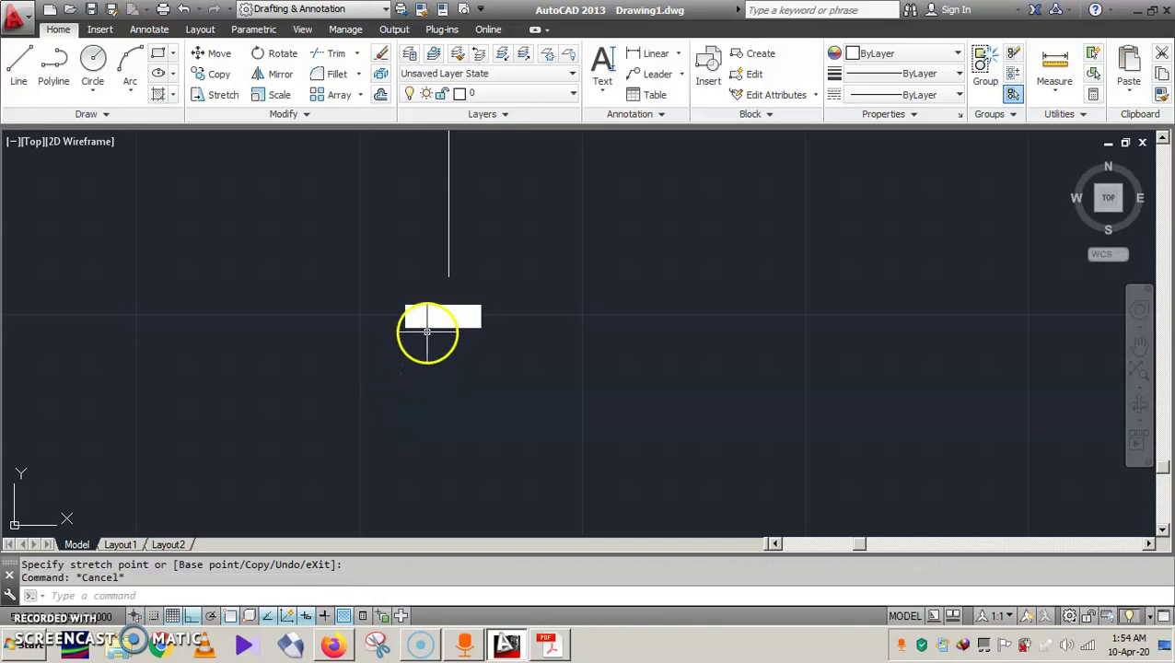
Step: Copy the minus bar and paste a copy under the first terminal stem
{"action": "scroll", "coordinate": [427, 331], "scroll_direction": "down", "scroll_amount": 5}
{"action": "left_click", "coordinate": [428, 333]}
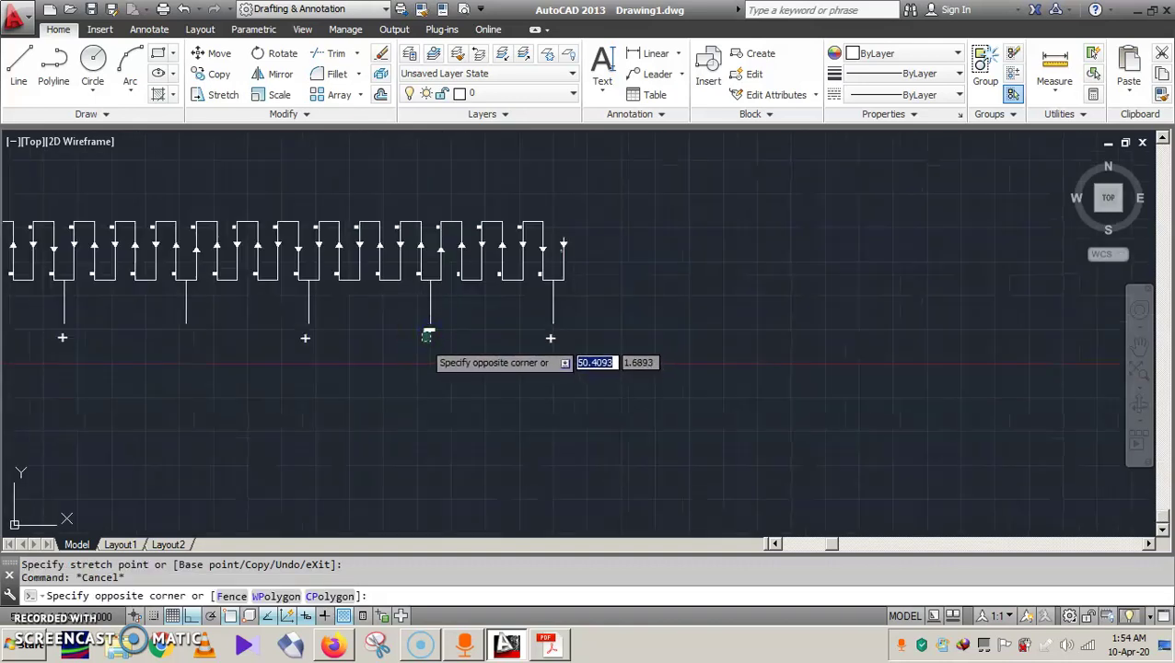
{"action": "left_click", "coordinate": [426, 341]}
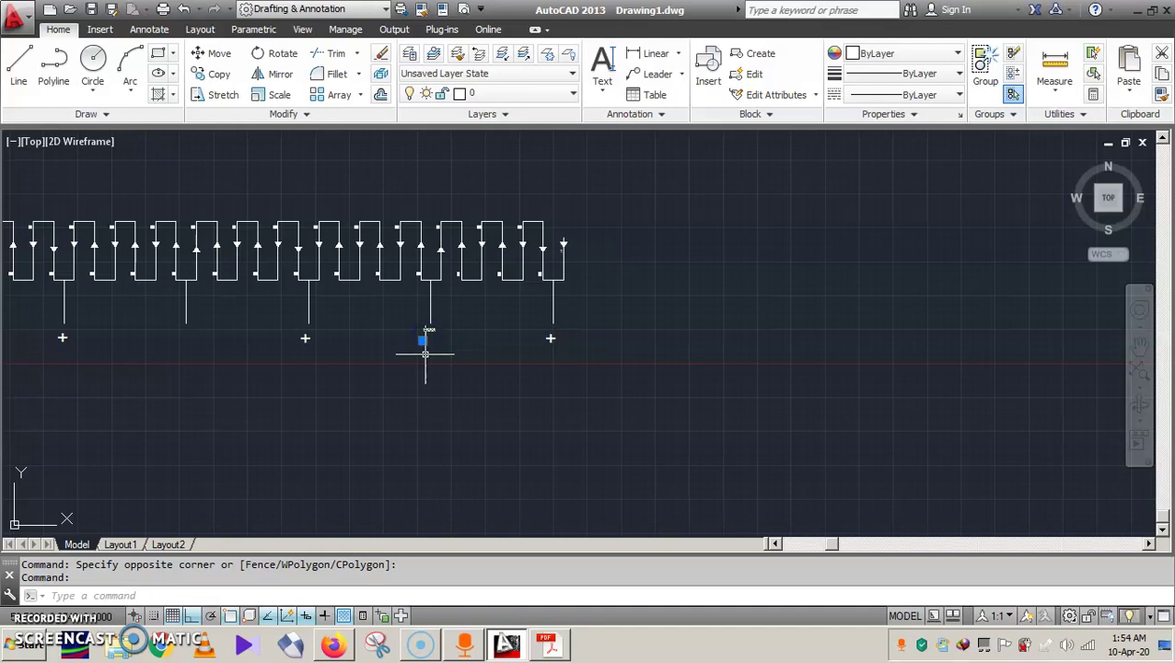
{"action": "key", "text": "ctrl+c"}
{"action": "scroll", "coordinate": [198, 330], "scroll_direction": "up", "scroll_amount": 8}
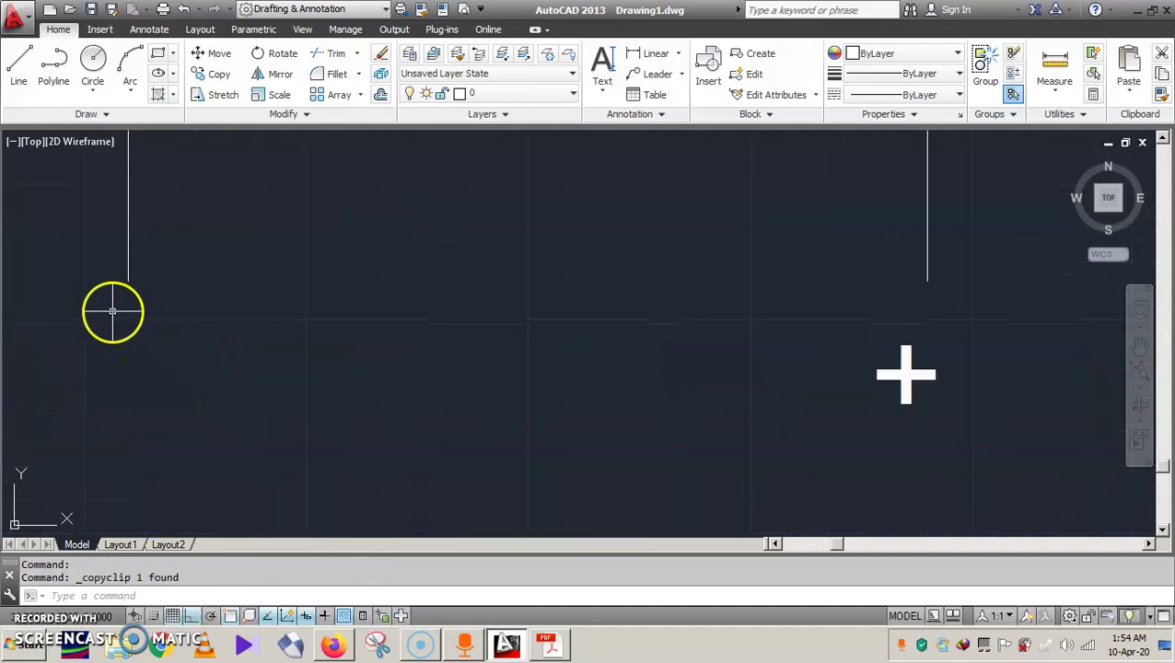
{"action": "key", "text": "ctrl+v"}
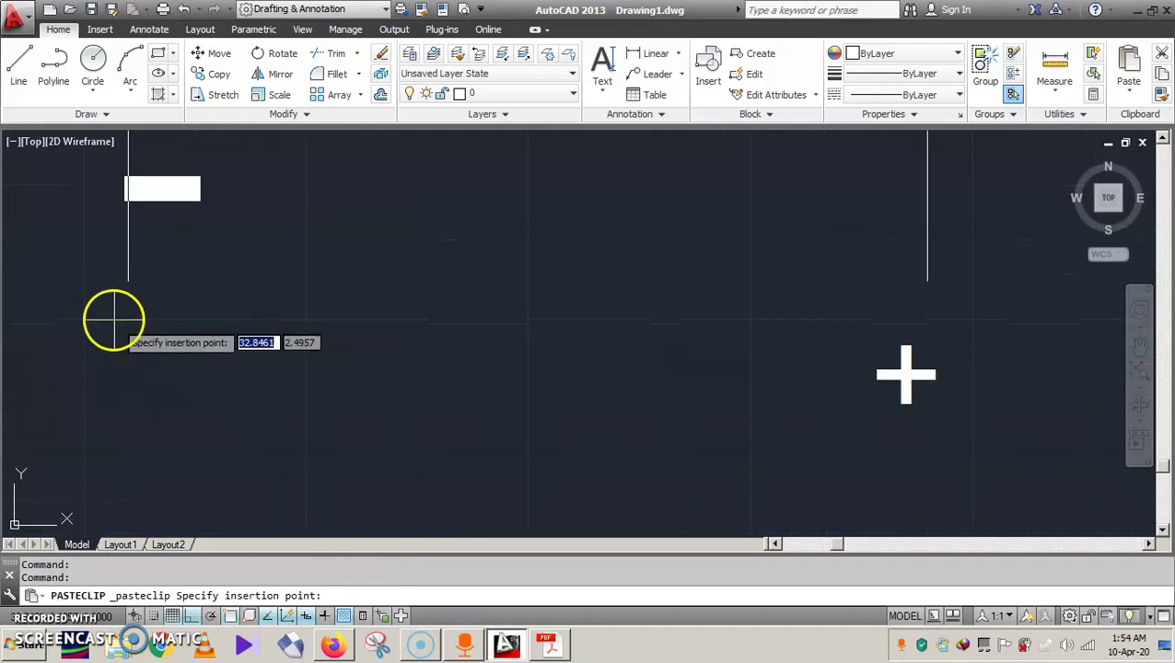
{"action": "left_click", "coordinate": [82, 454]}
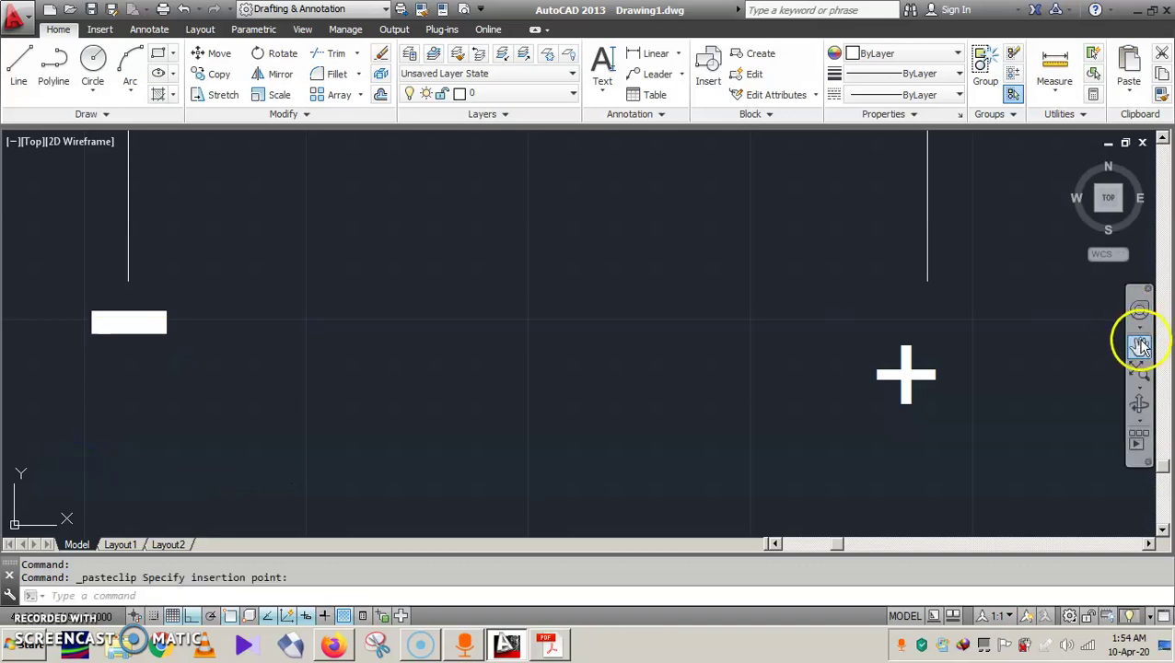
{"action": "left_click", "coordinate": [1140, 345]}
{"action": "mouse_move", "coordinate": [420, 464]}
{"action": "left_mouse_down"}
{"action": "mouse_move", "coordinate": [504, 432]}
{"action": "mouse_move", "coordinate": [664, 424]}
{"action": "left_mouse_up"}
{"action": "scroll", "coordinate": [345, 415], "scroll_direction": "down", "scroll_amount": 5}
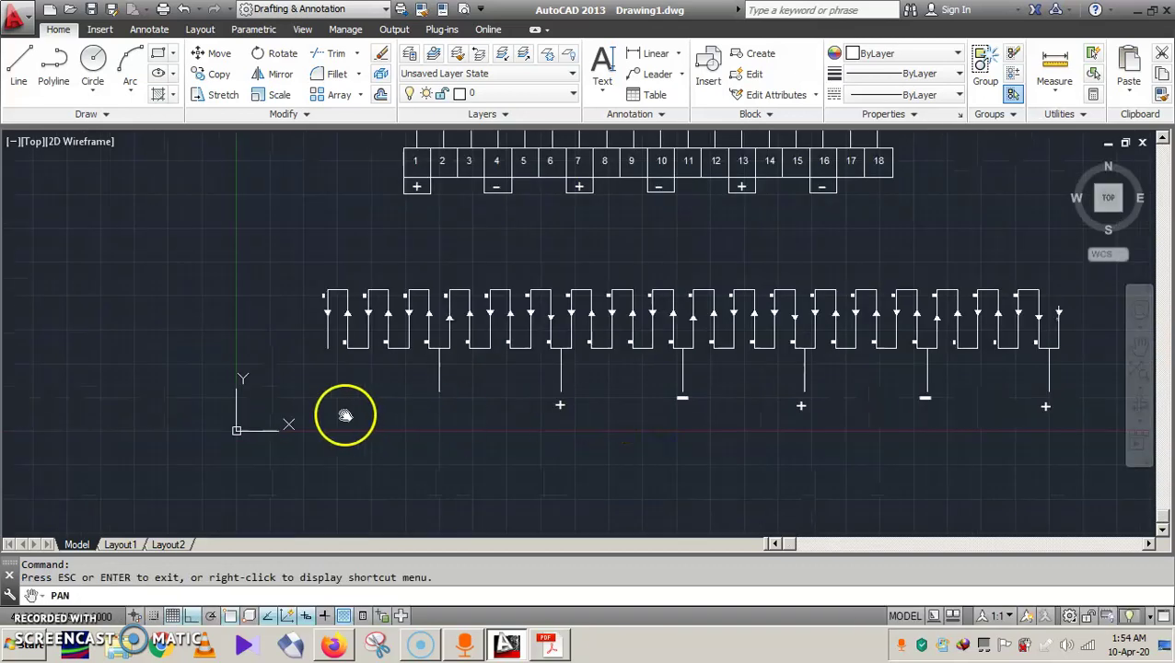
{"action": "mouse_move", "coordinate": [345, 415]}
{"action": "left_mouse_down"}
{"action": "mouse_move", "coordinate": [401, 414]}
{"action": "mouse_move", "coordinate": [350, 375]}
{"action": "left_mouse_up"}
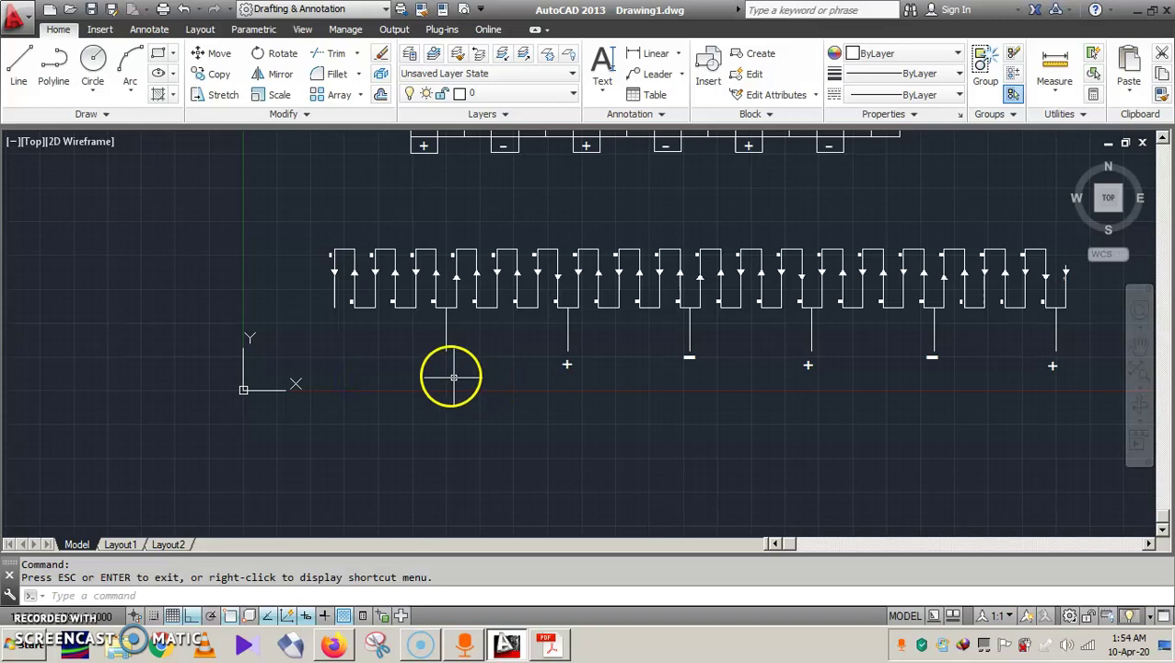
{"action": "scroll", "coordinate": [452, 373], "scroll_direction": "up", "scroll_amount": 4}
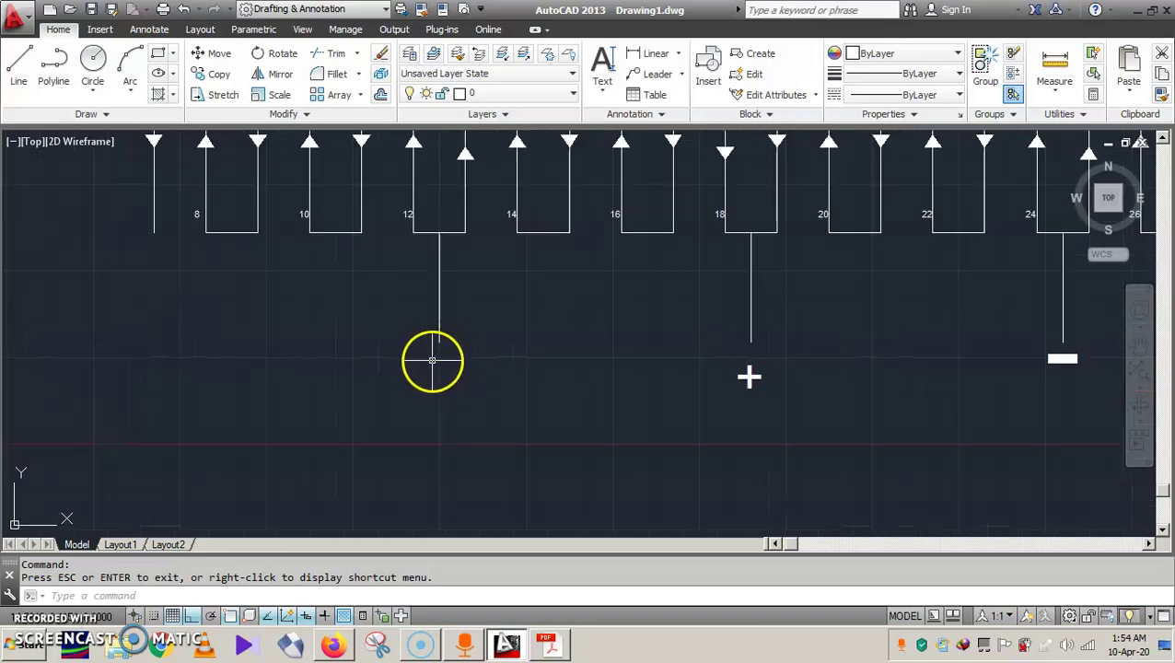
Step: Paste another minus bar copy and check the alternating plus/minus terminals
{"action": "key", "text": "Escape"}
{"action": "key", "text": "ctrl+v"}
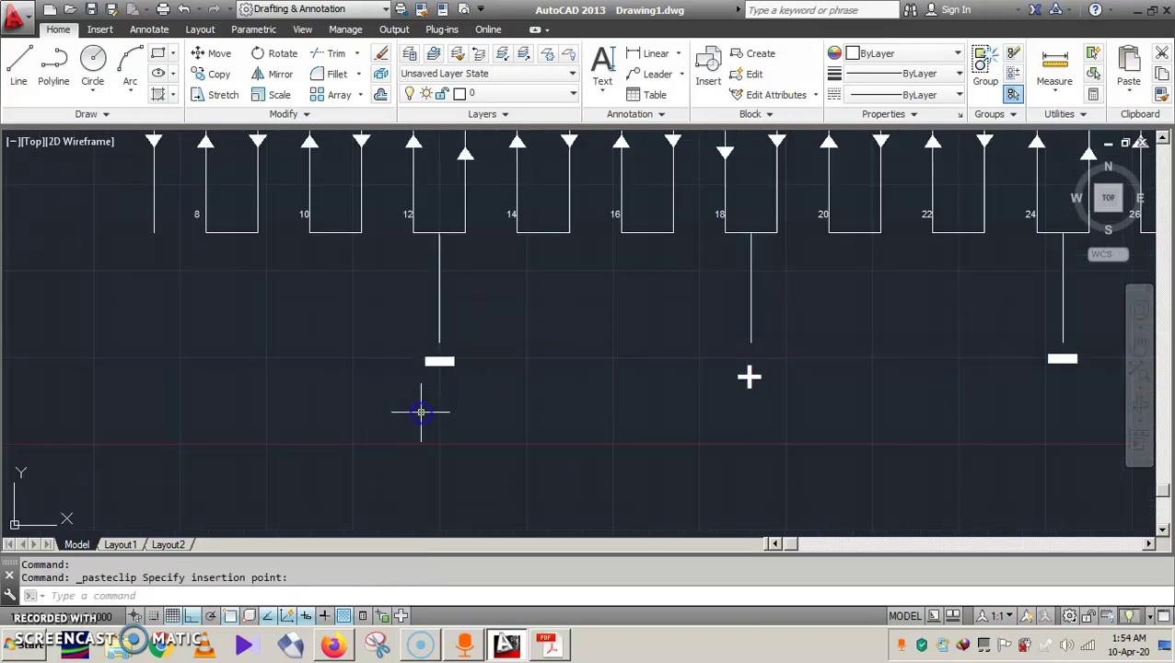
{"action": "scroll", "coordinate": [727, 421], "scroll_direction": "down", "scroll_amount": 4}
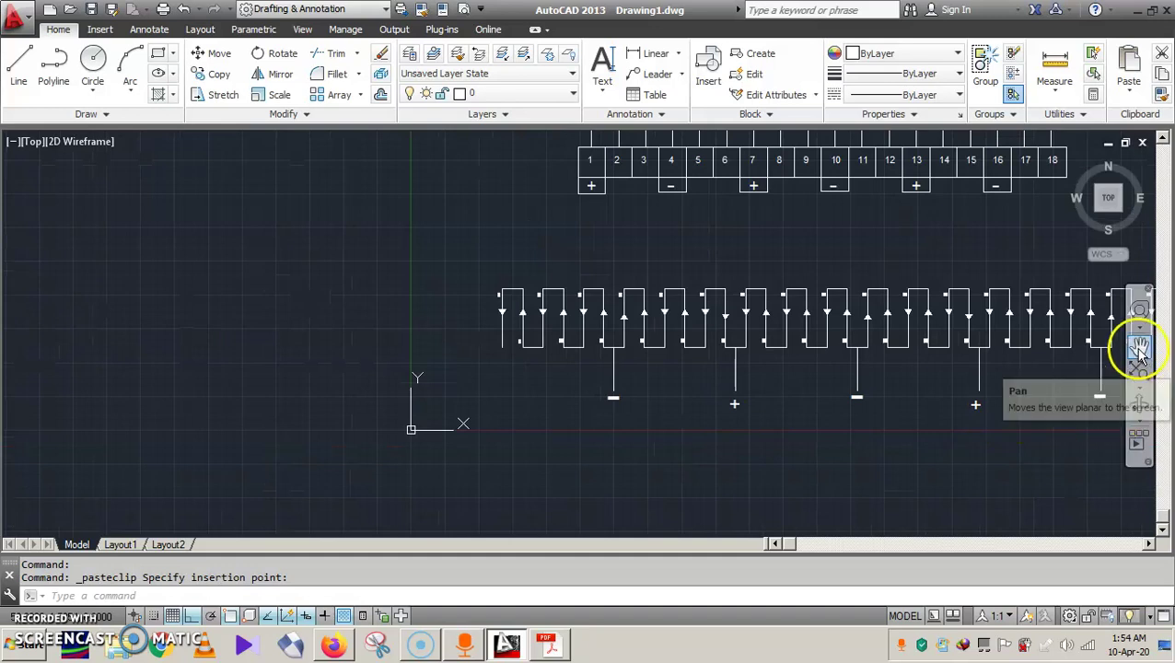
{"action": "left_click", "coordinate": [1141, 385]}
{"action": "left_click_drag", "start_coordinate": [1054, 363], "coordinate": [702, 368]}
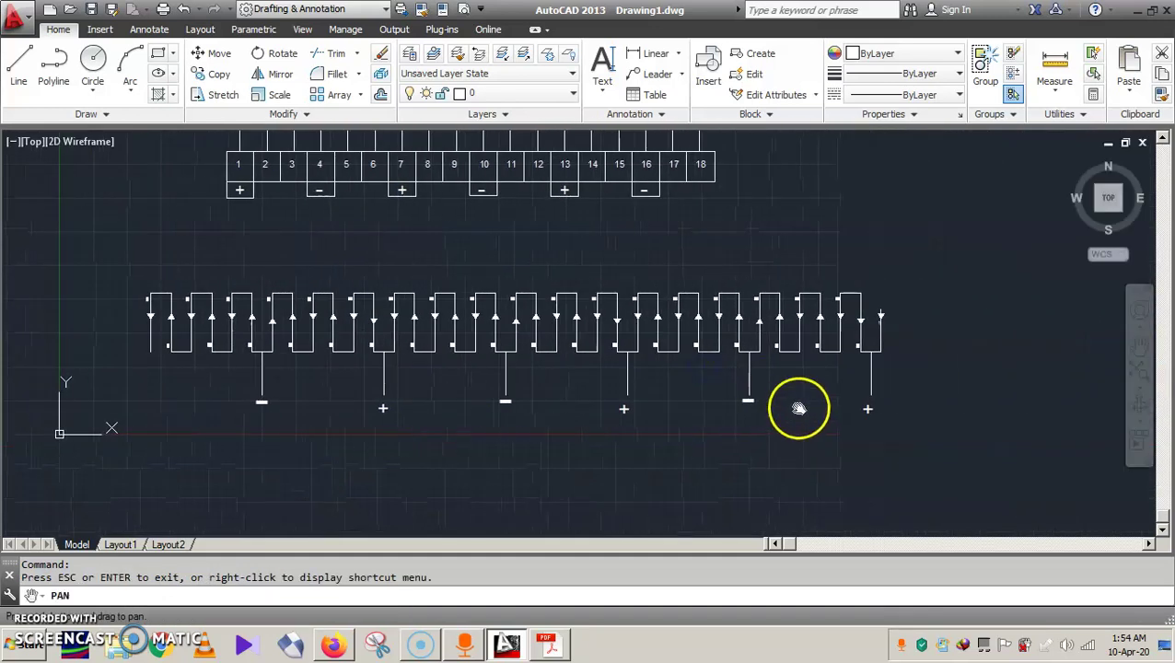
{"action": "scroll", "coordinate": [620, 426], "scroll_direction": "up", "scroll_amount": 6}
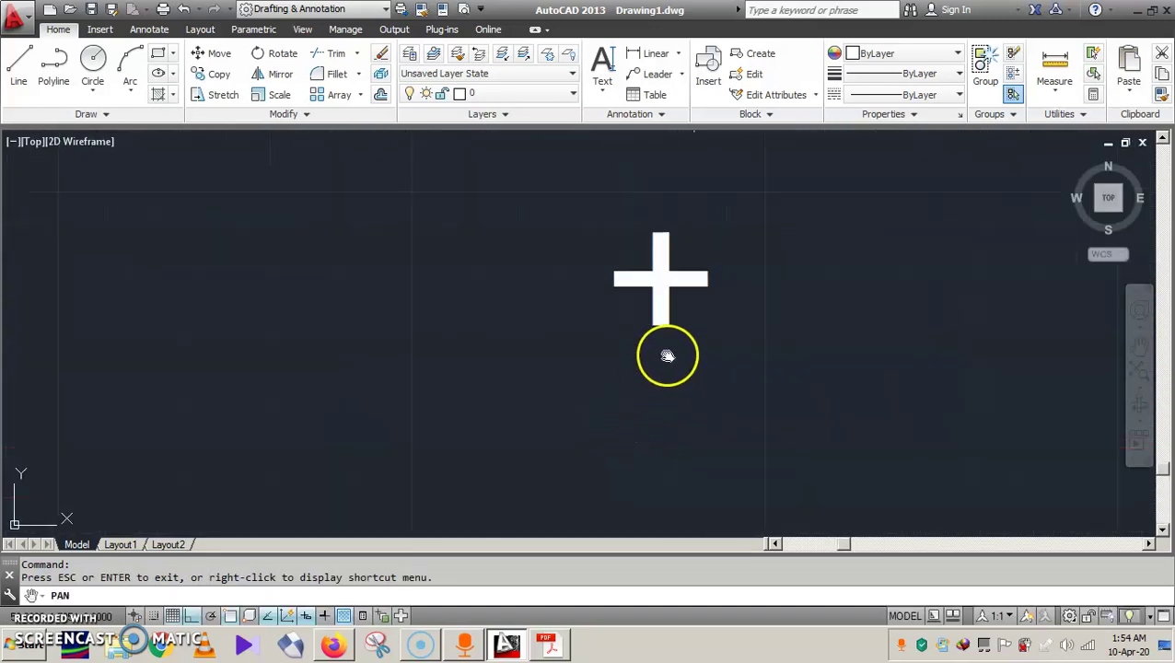
{"action": "left_click_drag", "start_coordinate": [751, 325], "coordinate": [655, 344]}
{"action": "scroll", "coordinate": [595, 338], "scroll_direction": "up", "scroll_amount": 5}
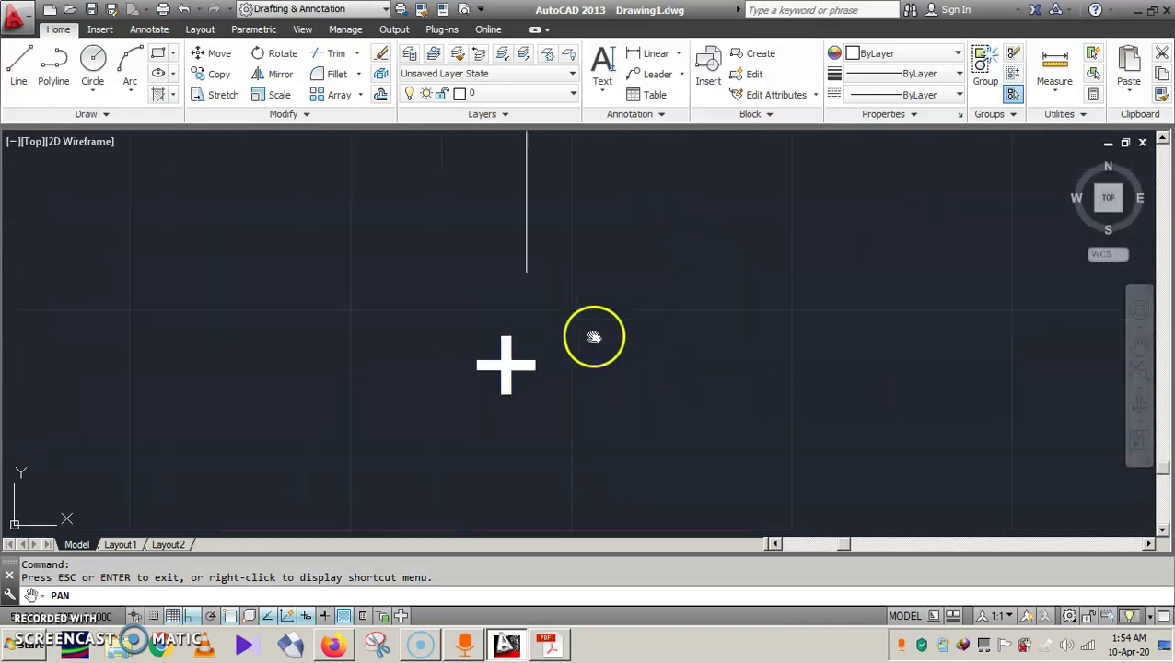
Step: Select the plus sign and start moving it by its grip, then cancel
{"action": "left_click", "coordinate": [390, 343]}
{"action": "left_click", "coordinate": [574, 465]}
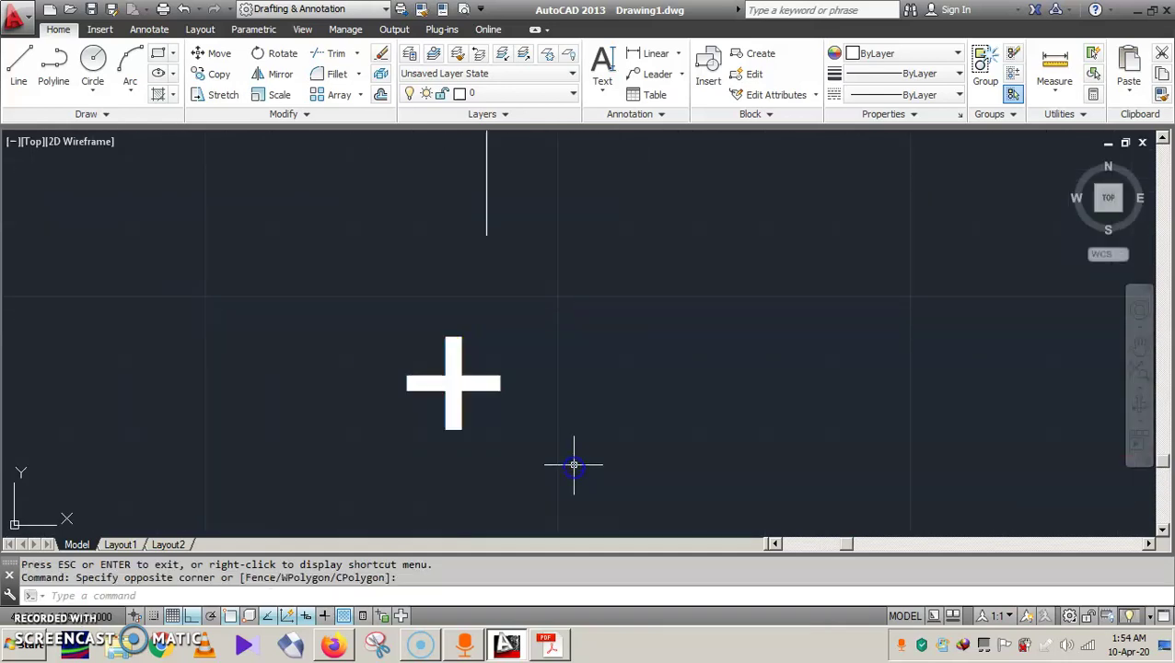
{"action": "left_click", "coordinate": [490, 387]}
{"action": "left_click", "coordinate": [451, 390]}
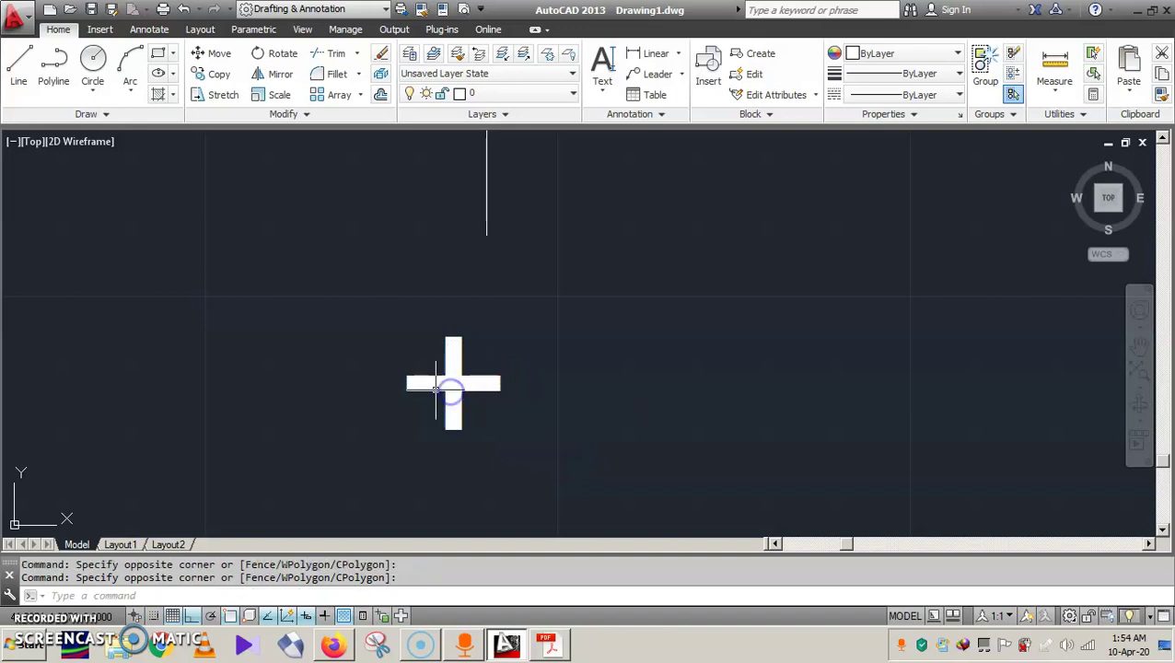
{"action": "left_click", "coordinate": [396, 452]}
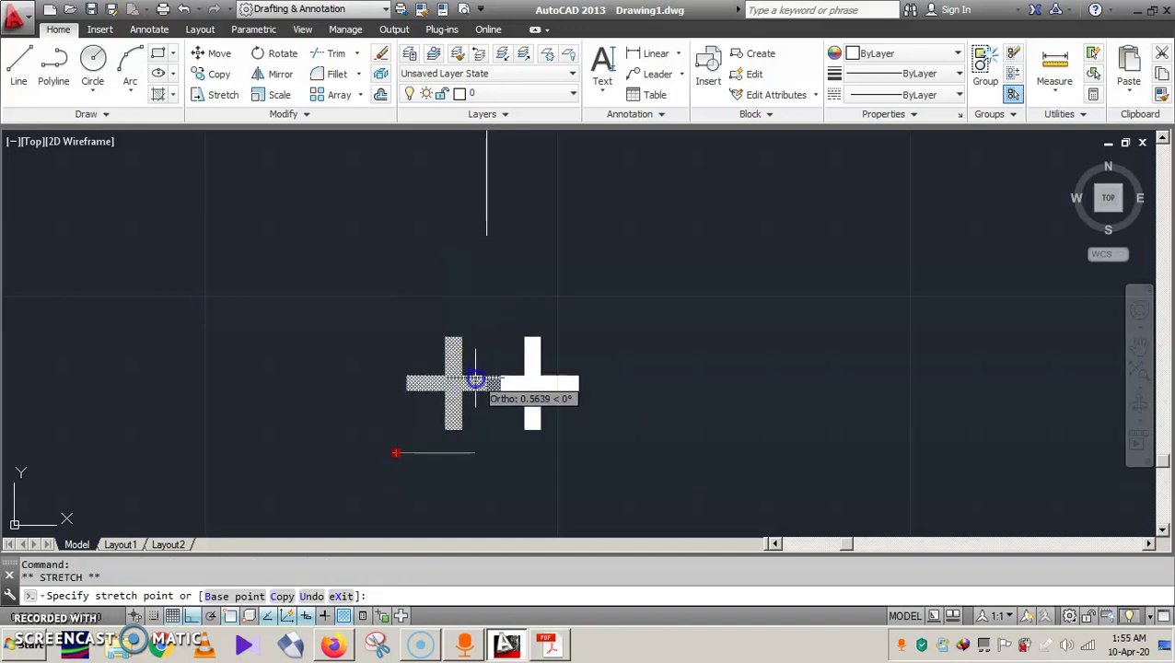
{"action": "left_click", "coordinate": [484, 367]}
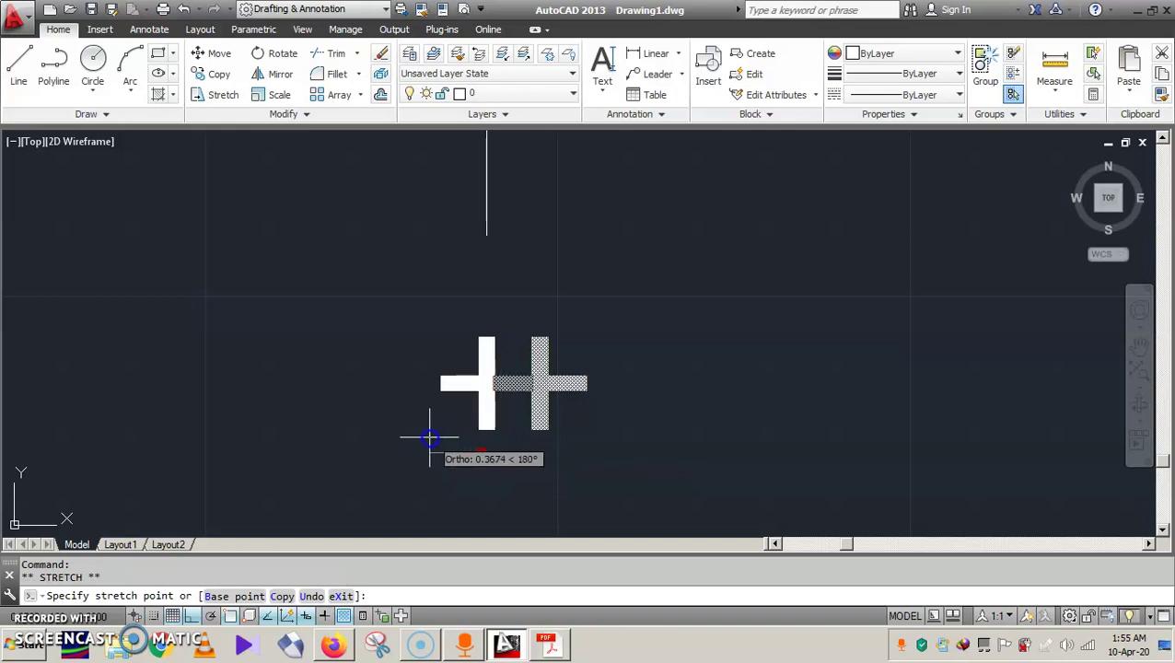
{"action": "key", "text": "Escape"}
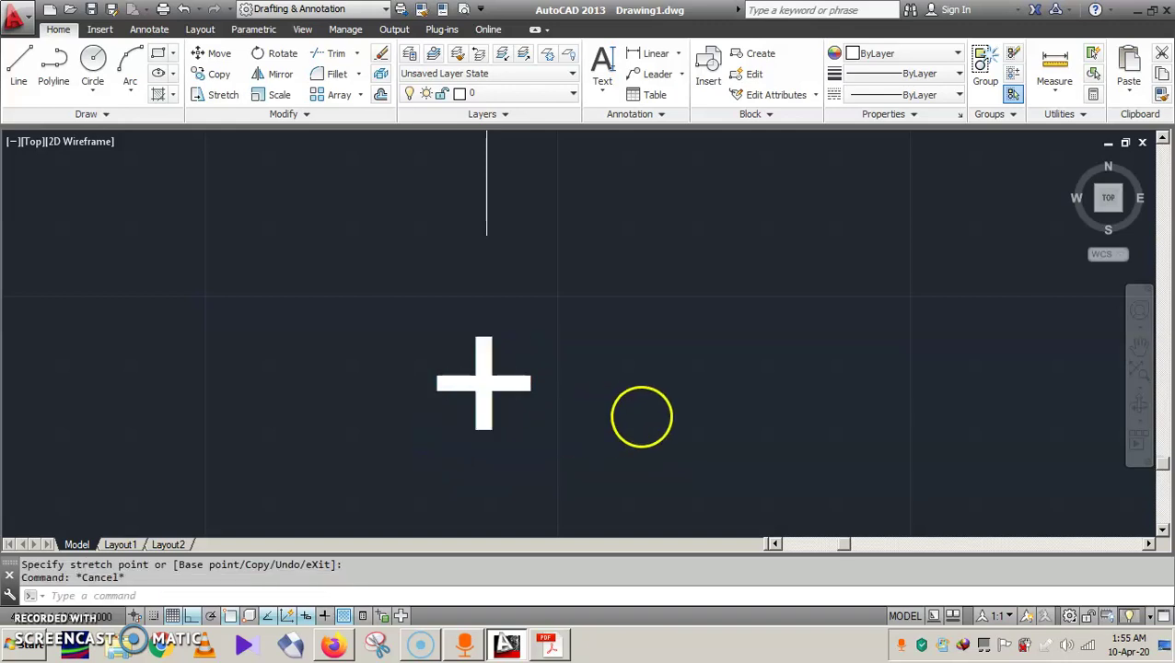
Step: Zoom and pan to frame the 1–18 terminal row with its plus and minus marks
{"action": "scroll", "coordinate": [897, 279], "scroll_direction": "down", "scroll_amount": 3}
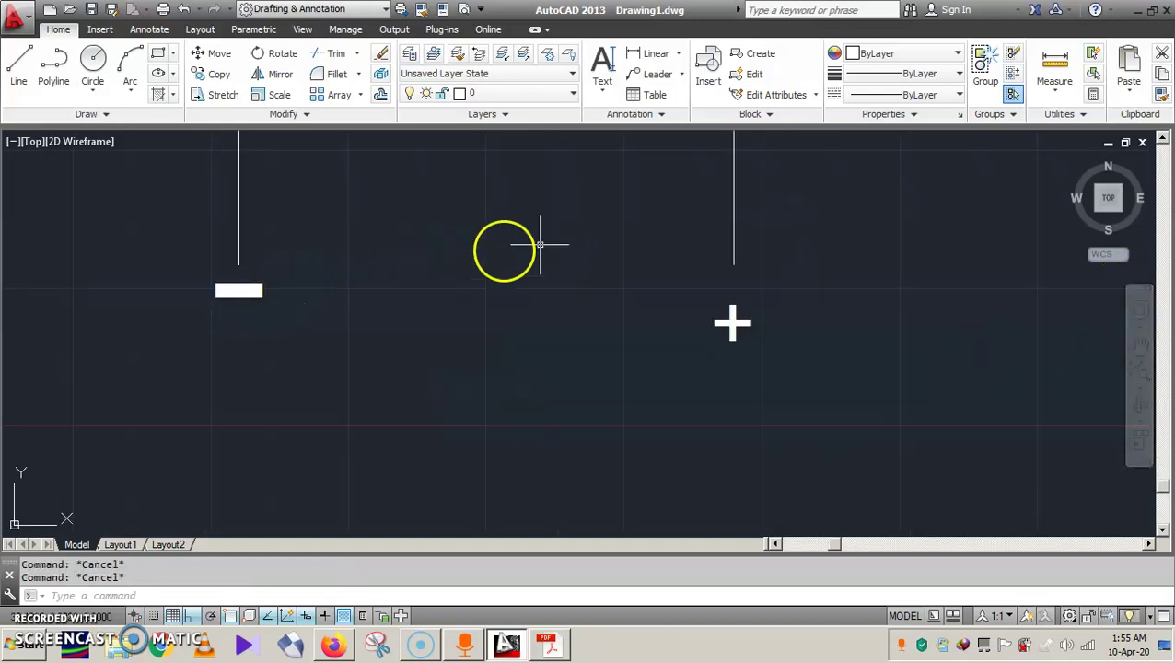
{"action": "left_click", "coordinate": [1138, 349]}
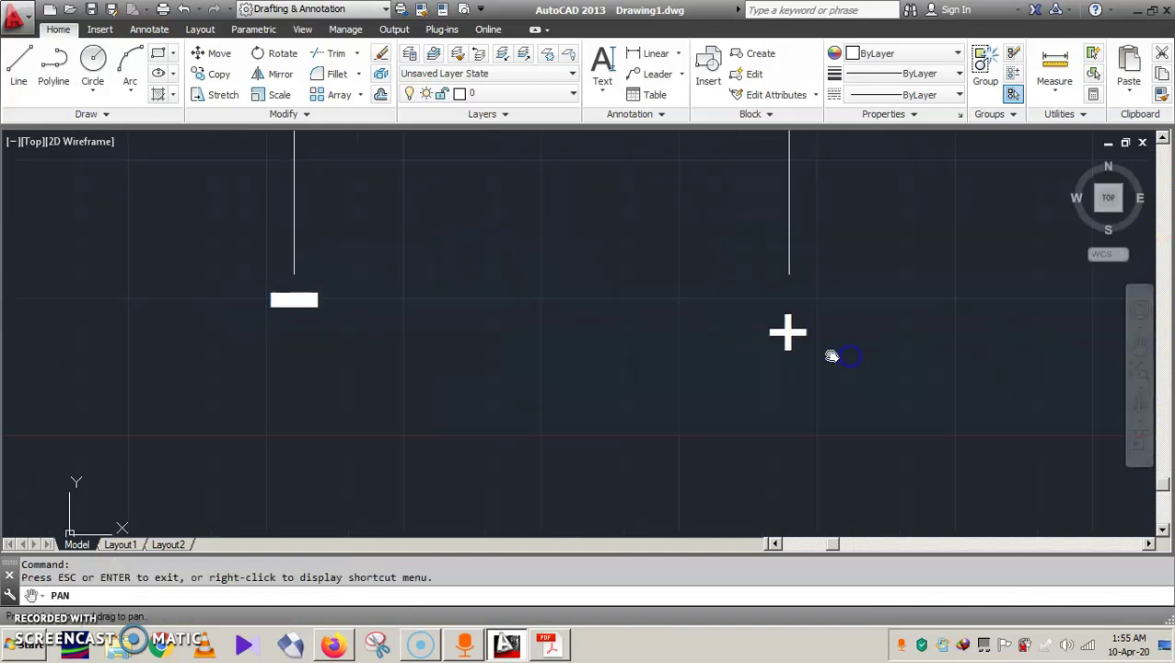
{"action": "scroll", "coordinate": [865, 361], "scroll_direction": "down", "scroll_amount": 5}
{"action": "left_click_drag", "start_coordinate": [891, 370], "coordinate": [826, 388]}
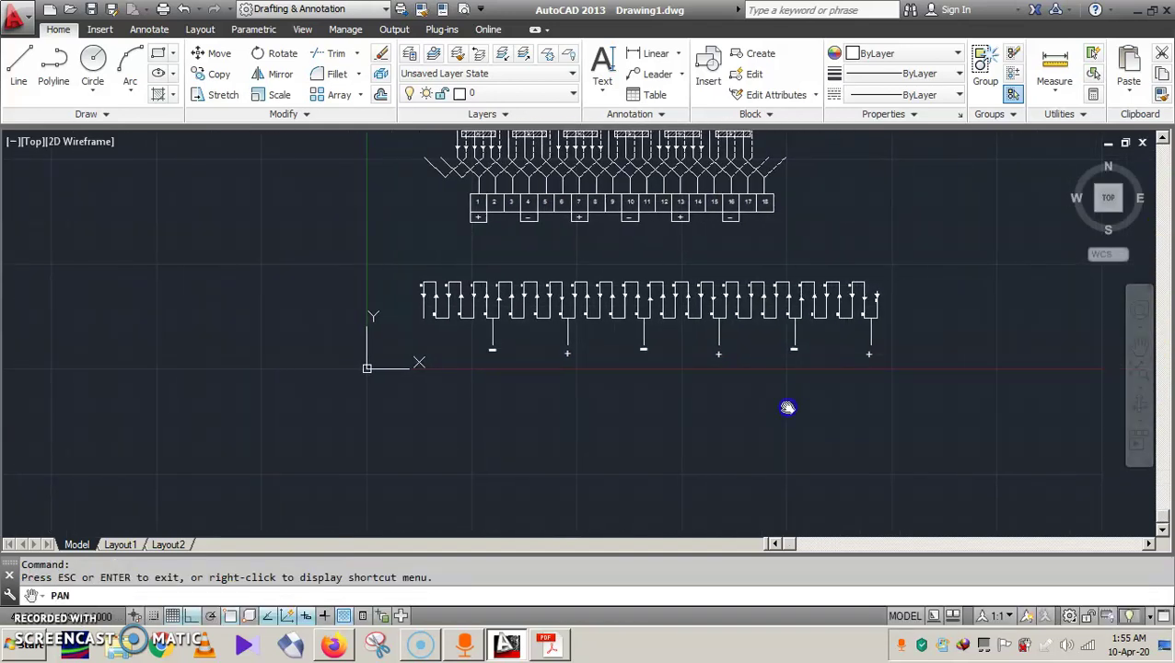
{"action": "scroll", "coordinate": [501, 288], "scroll_direction": "up", "scroll_amount": 5}
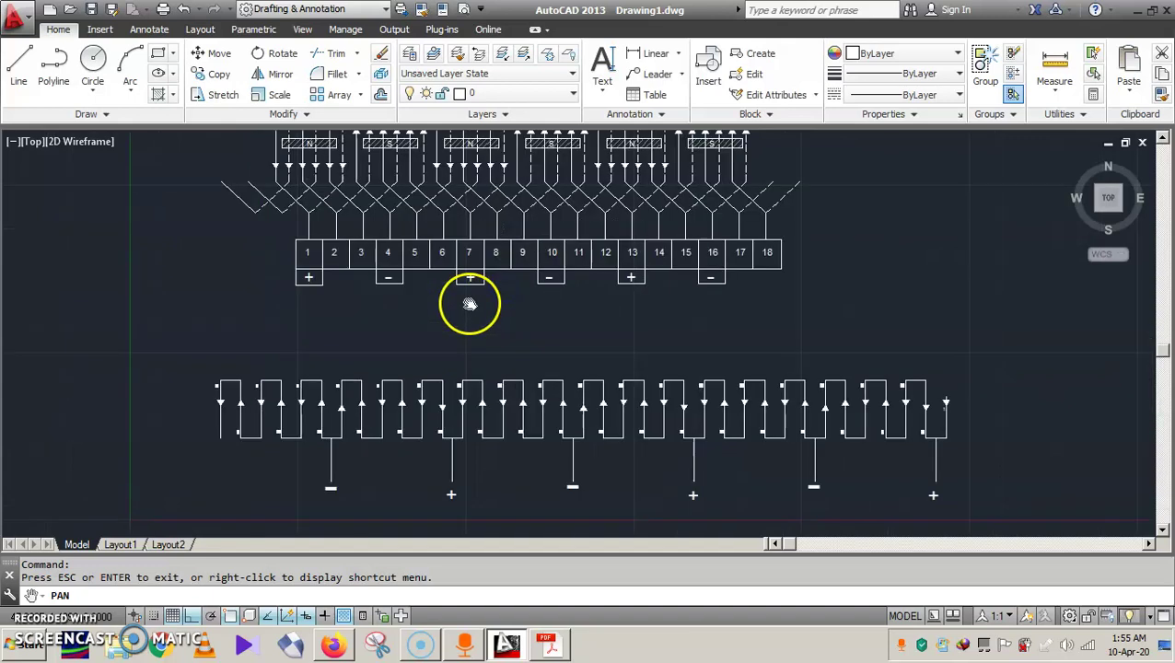
{"action": "mouse_move", "coordinate": [451, 350]}
{"action": "left_mouse_down"}
{"action": "mouse_move", "coordinate": [432, 365]}
{"action": "mouse_move", "coordinate": [339, 361]}
{"action": "left_mouse_up"}
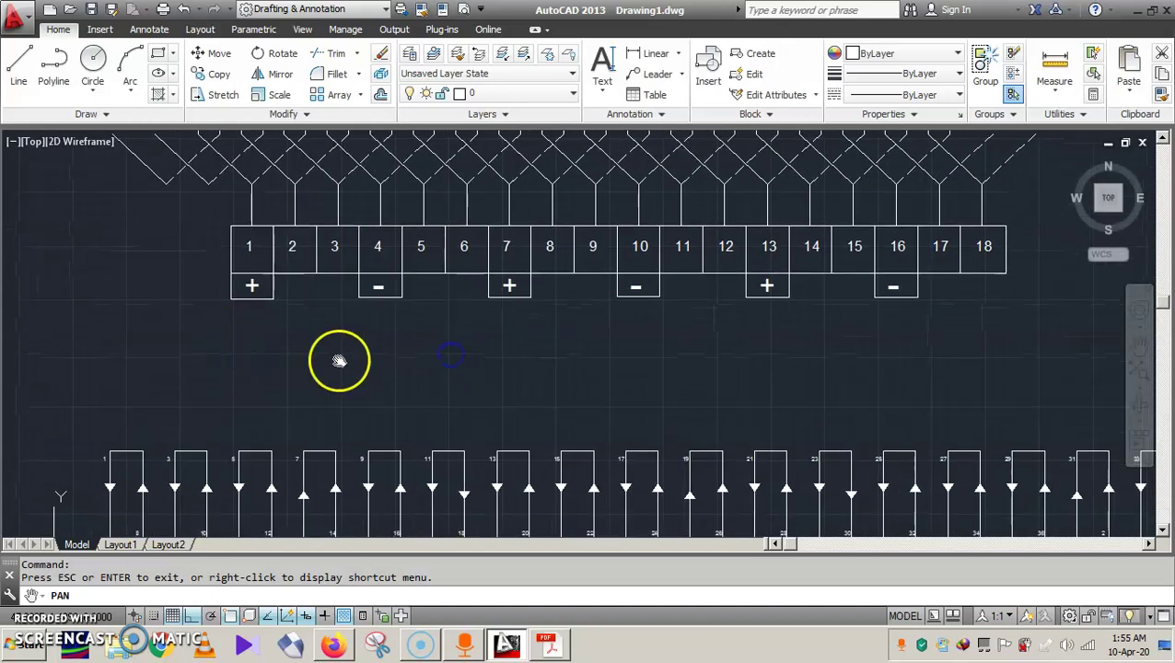
Step: Draw an orthogonal wire below the row joining the plus marks at terminals 1, 7 and 13
{"action": "left_click", "coordinate": [19, 80]}
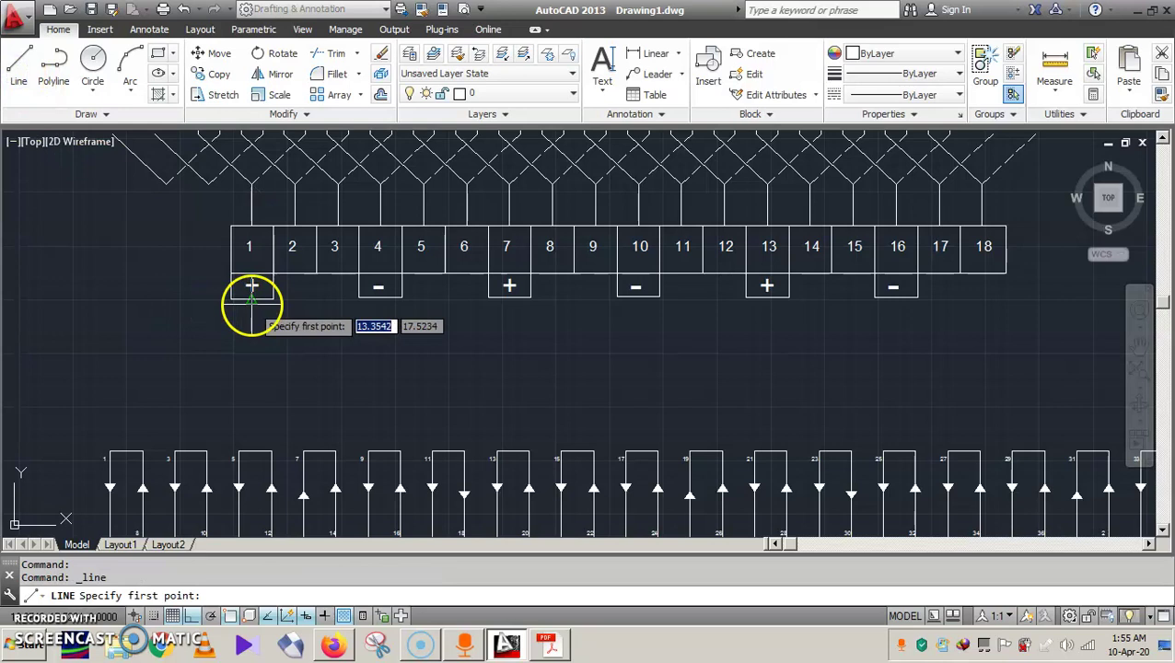
{"action": "left_click", "coordinate": [251, 337]}
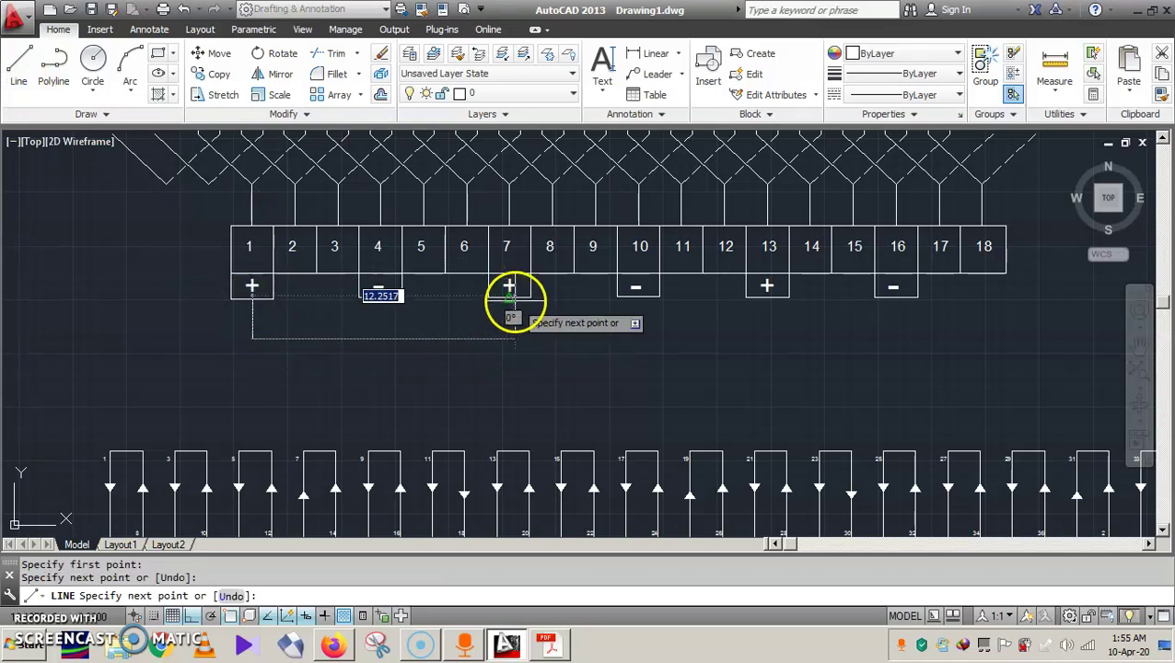
{"action": "left_click", "coordinate": [510, 293]}
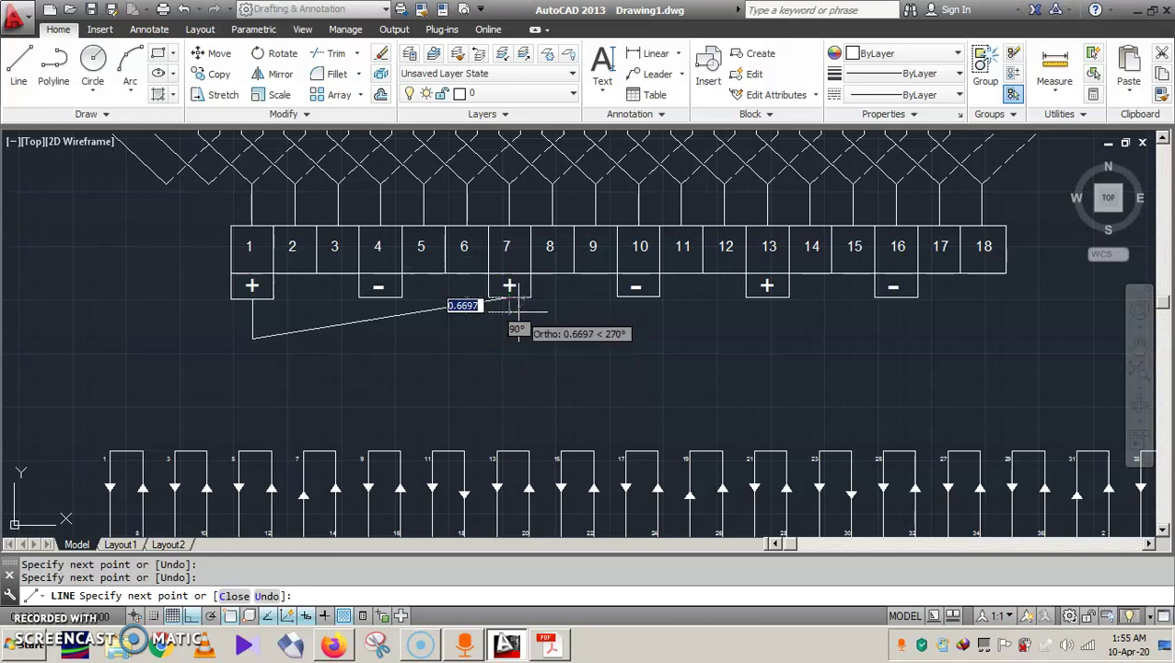
{"action": "key", "text": "ctrl+z"}
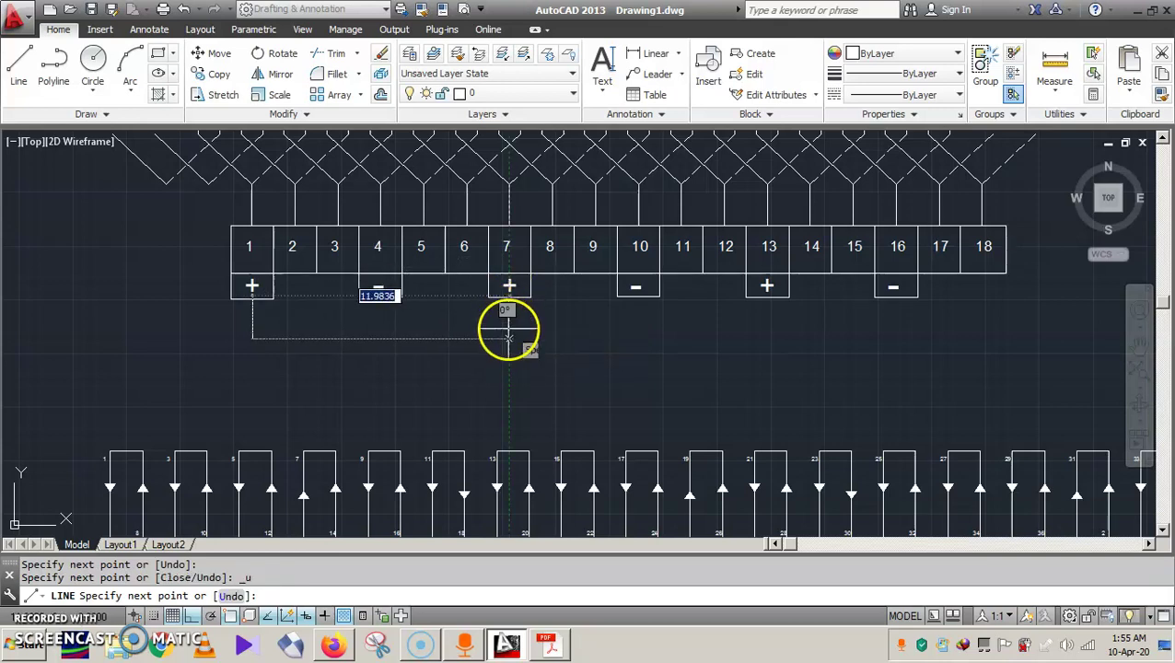
{"action": "left_click", "coordinate": [507, 340]}
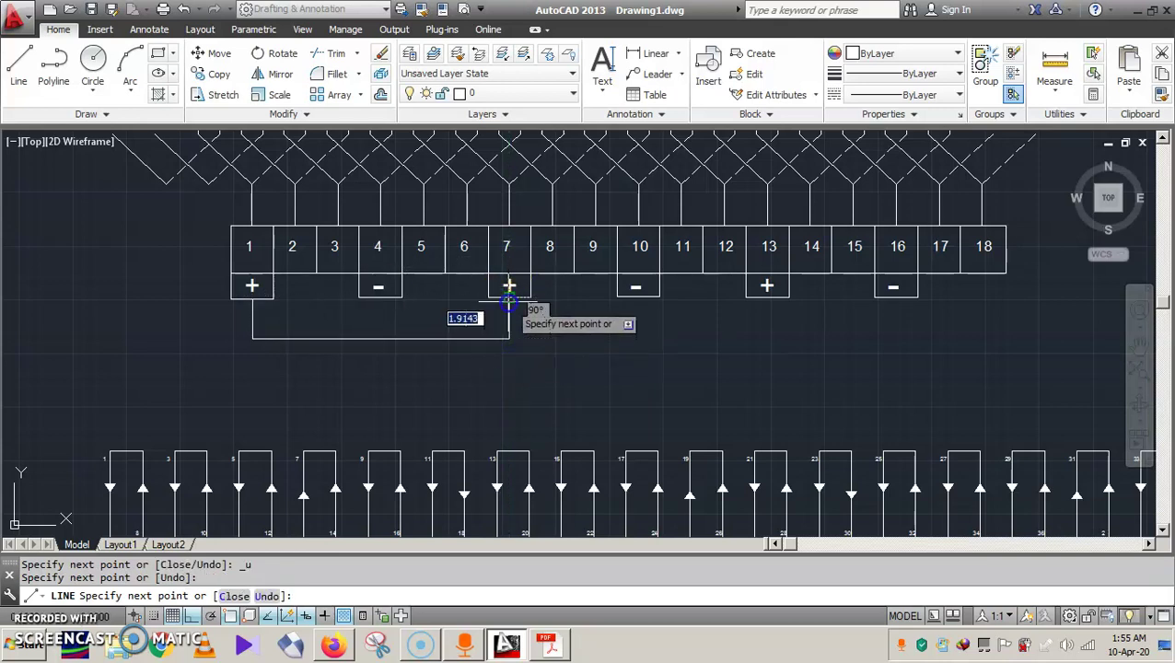
{"action": "left_click", "coordinate": [509, 293]}
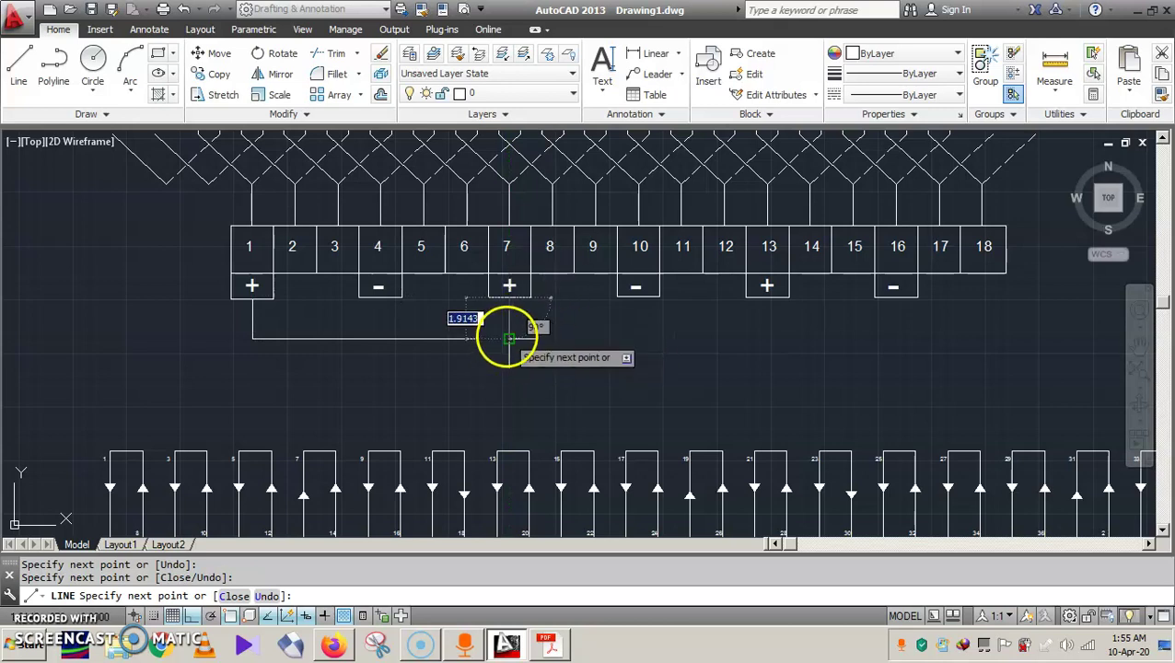
{"action": "left_click", "coordinate": [509, 338]}
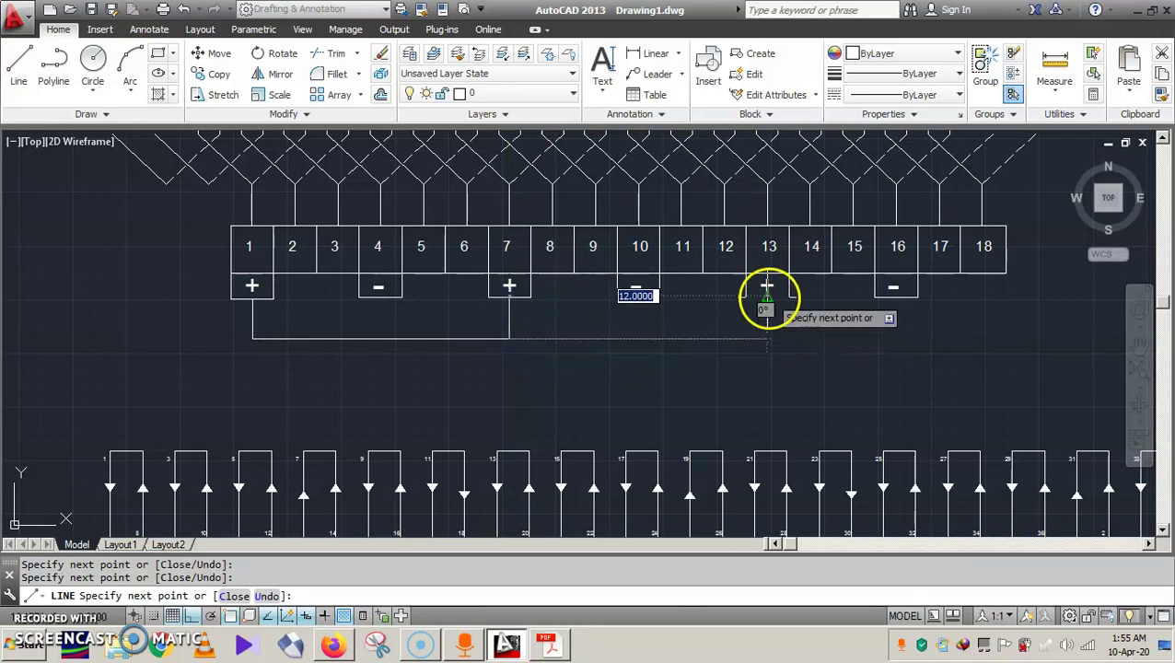
{"action": "left_click", "coordinate": [767, 339]}
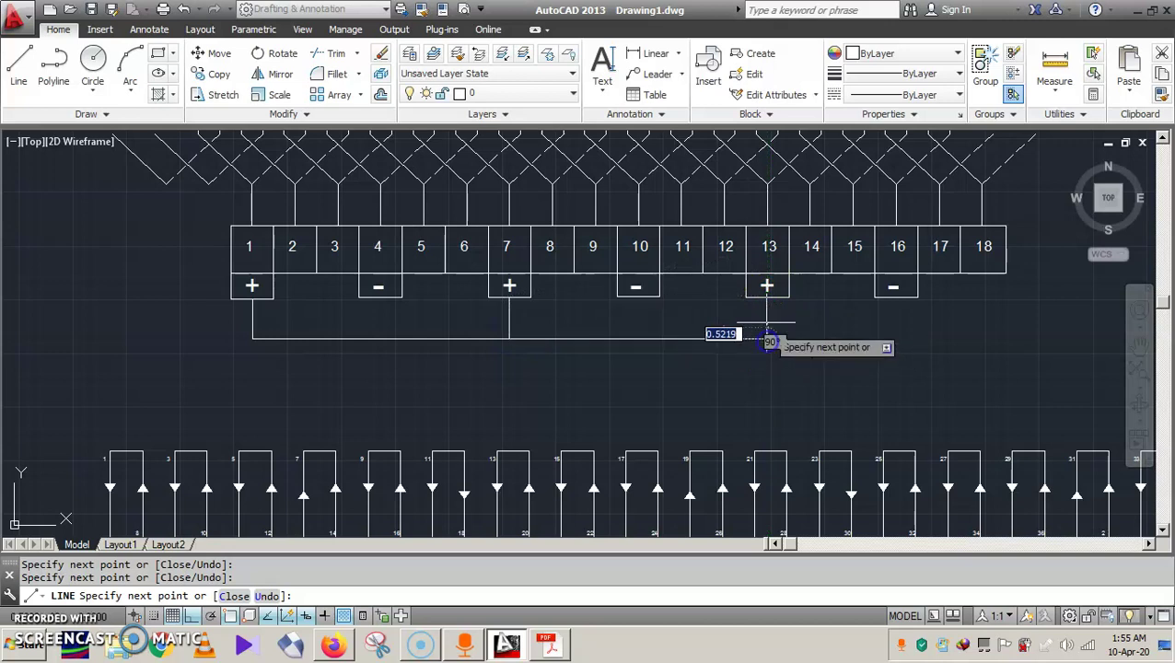
{"action": "left_click", "coordinate": [766, 298]}
{"action": "key", "text": "Return"}
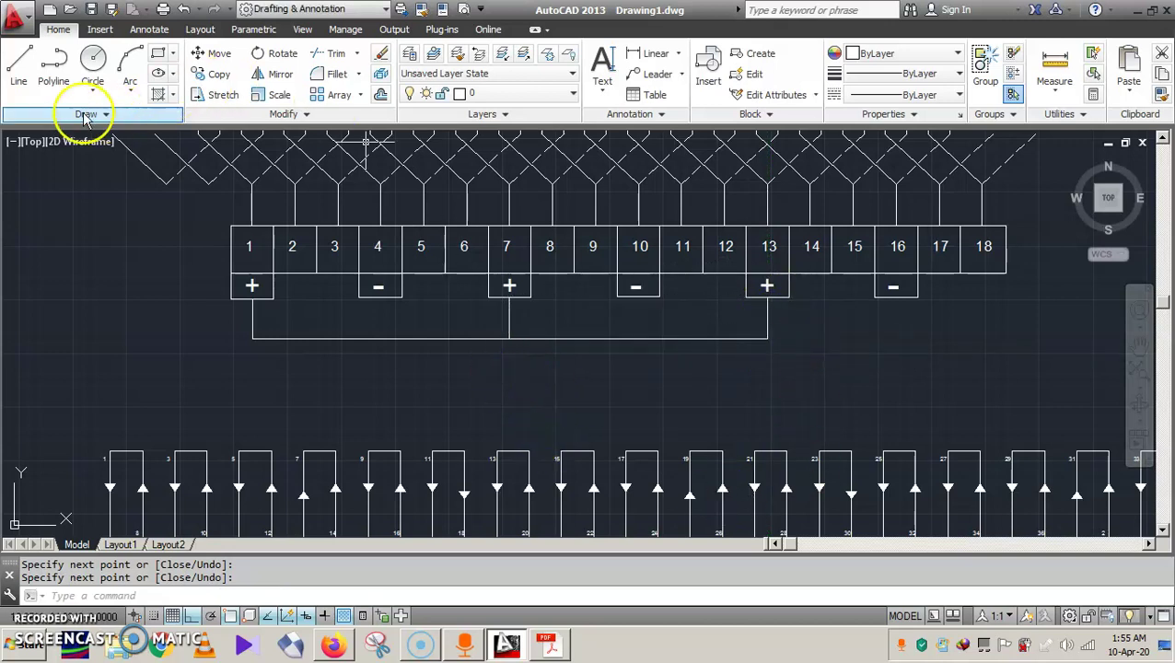
Step: Draw a second wire joining the minus marks at terminals 4, 10 and 16
{"action": "left_click", "coordinate": [19, 72]}
{"action": "scroll", "coordinate": [377, 293], "scroll_direction": "up", "scroll_amount": 3}
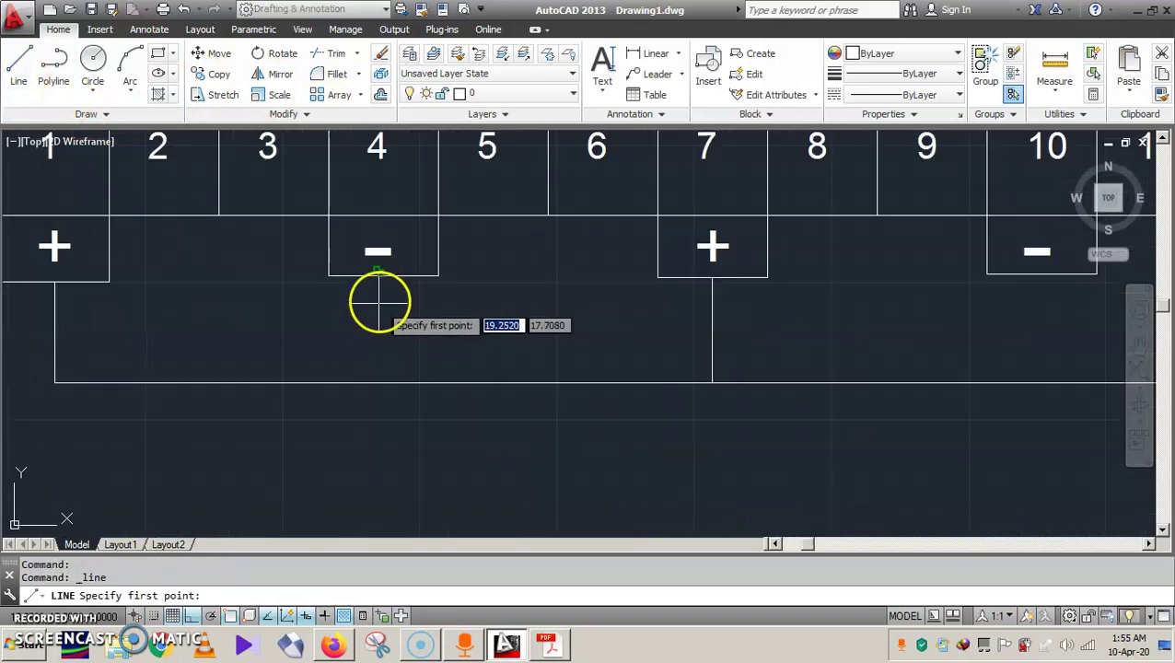
{"action": "left_click", "coordinate": [379, 274]}
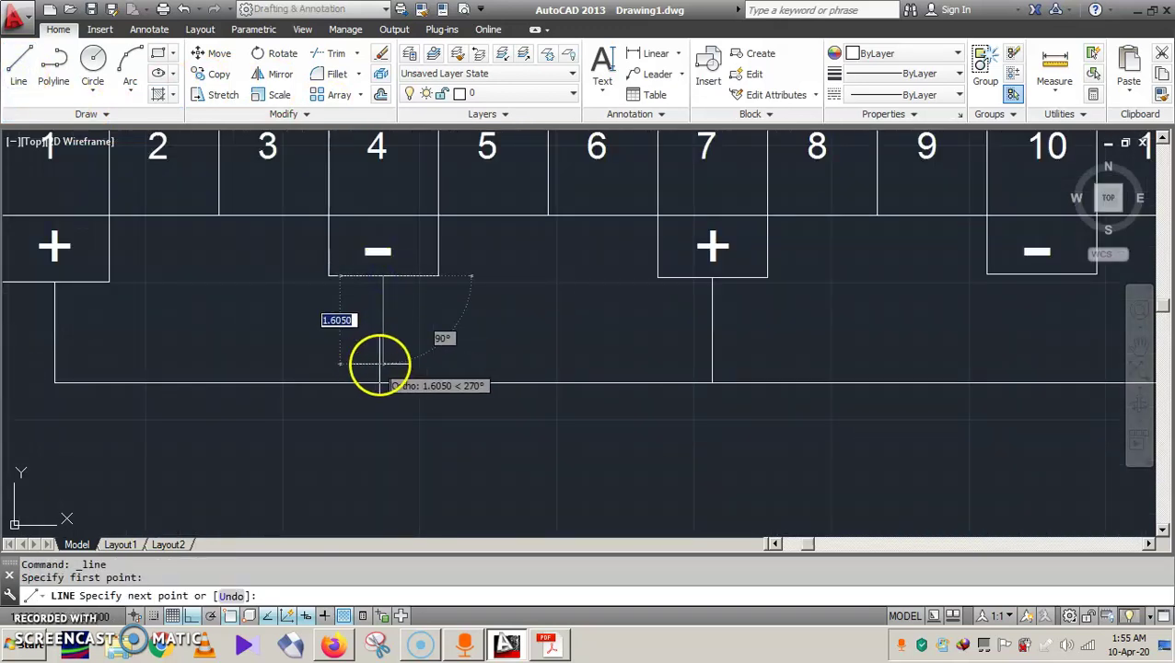
{"action": "left_click", "coordinate": [383, 368]}
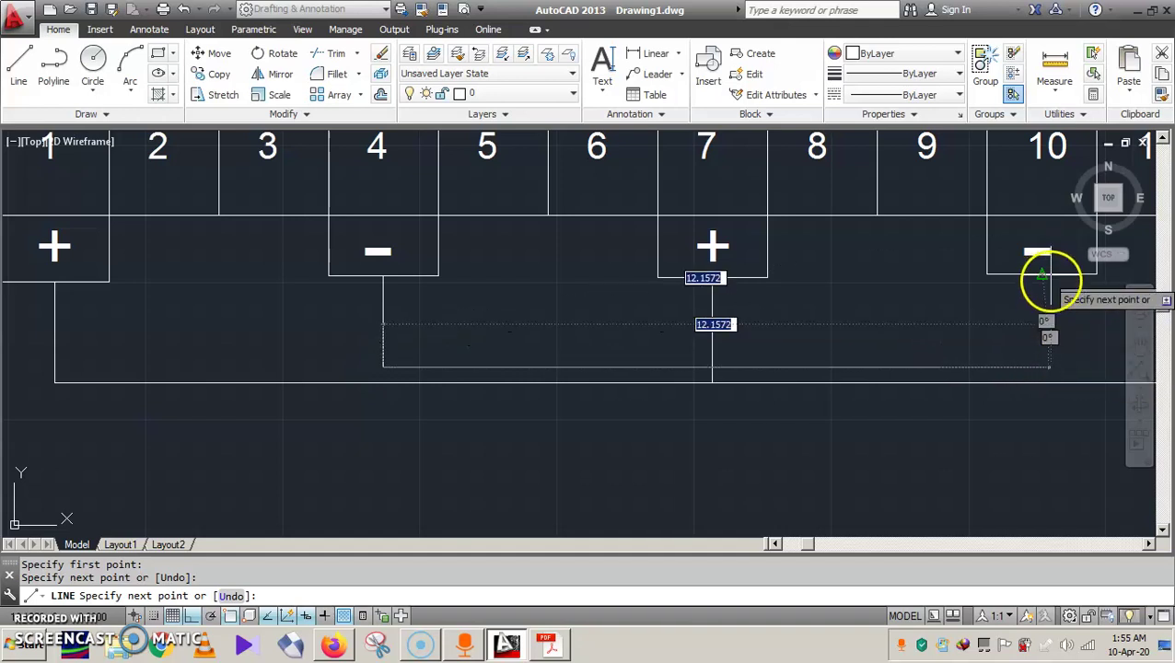
{"action": "left_click", "coordinate": [1041, 366]}
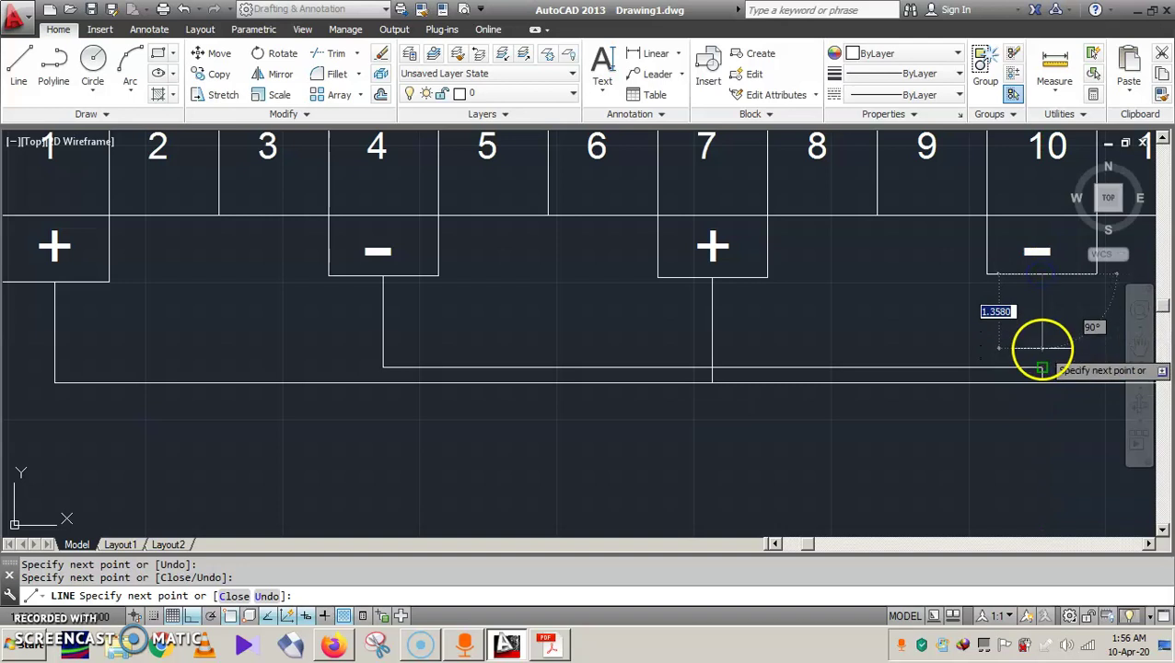
{"action": "scroll", "coordinate": [1041, 343], "scroll_direction": "down", "scroll_amount": 4}
{"action": "left_click", "coordinate": [1140, 345]}
{"action": "left_click_drag", "start_coordinate": [1140, 345], "coordinate": [603, 342]}
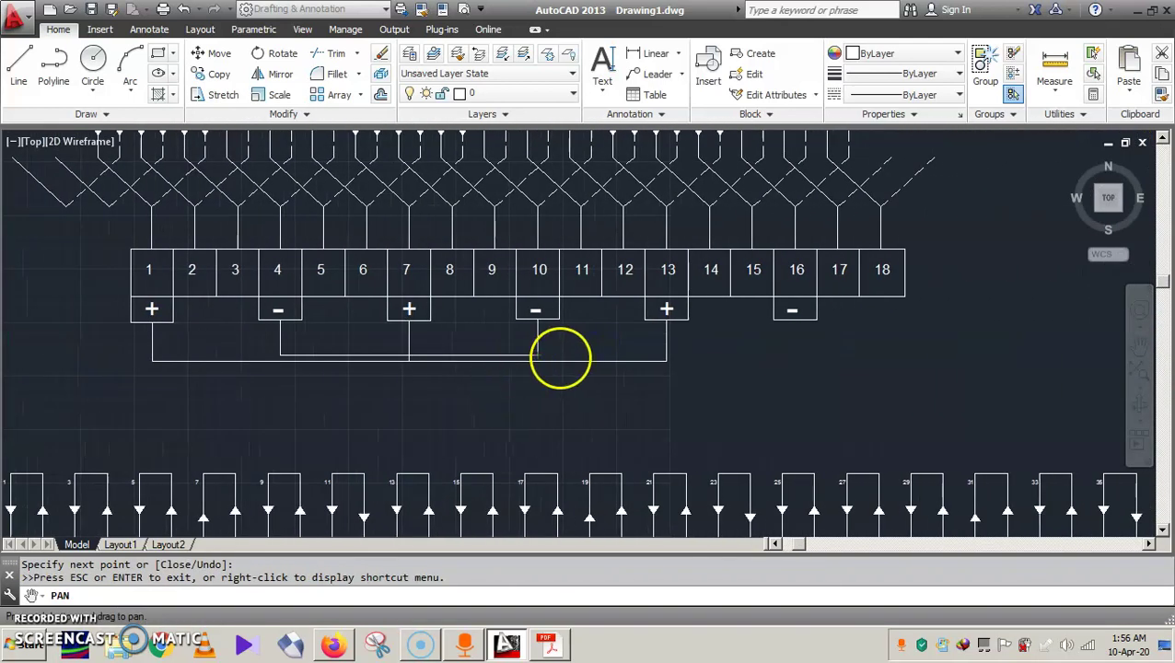
{"action": "key", "text": "Escape"}
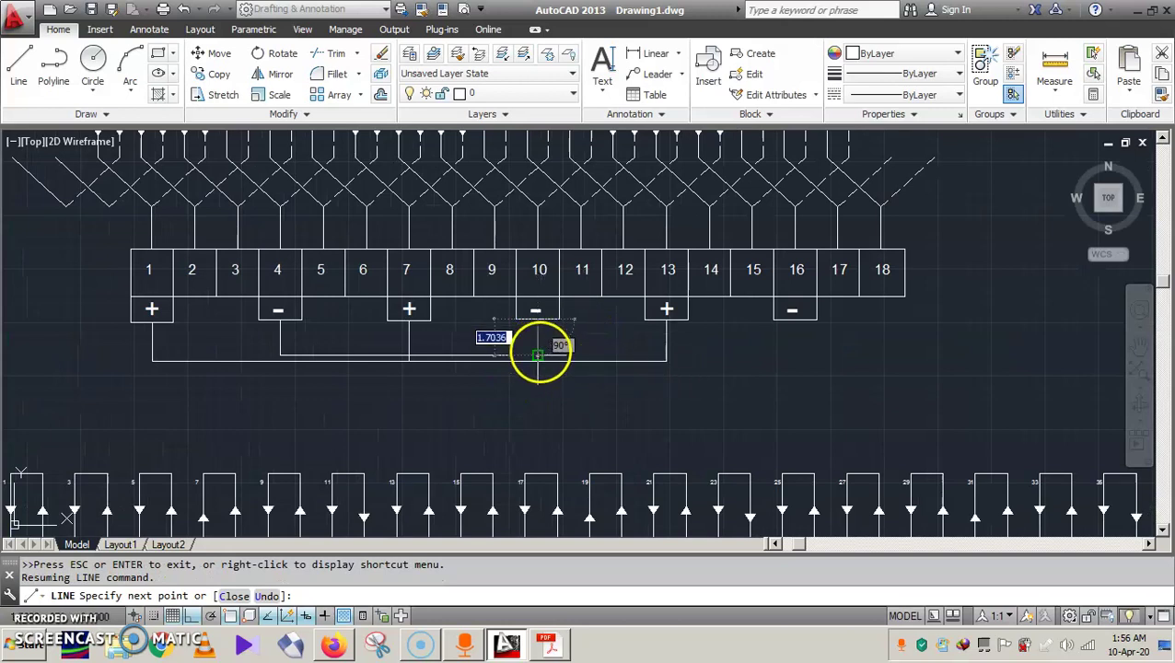
{"action": "left_click", "coordinate": [538, 353]}
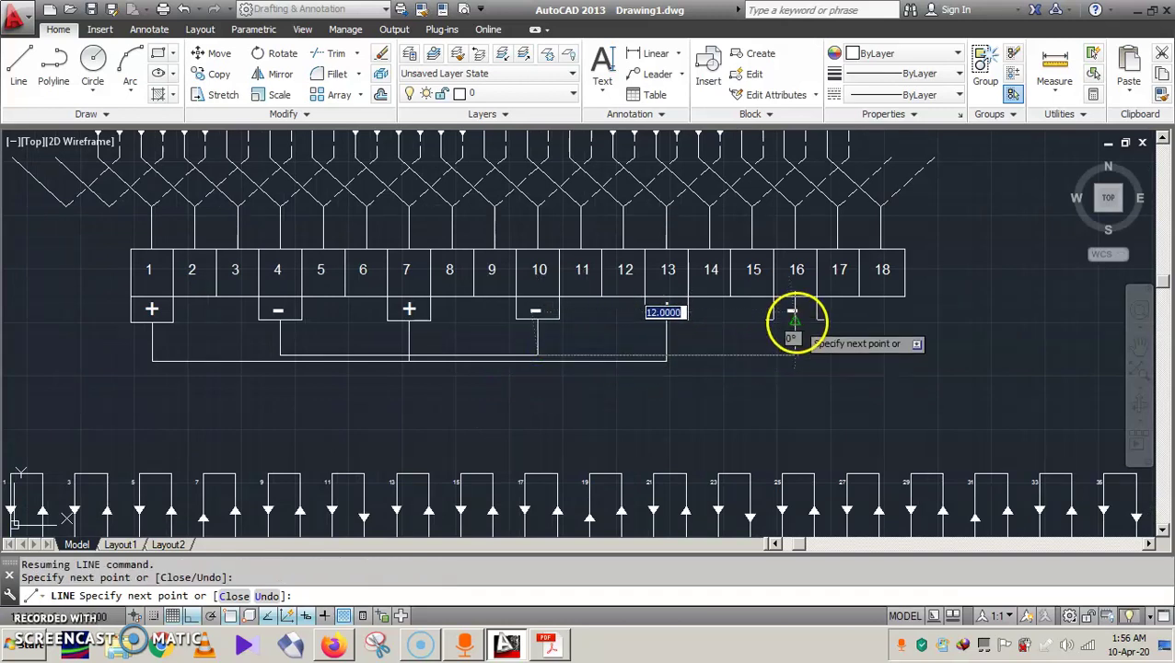
{"action": "left_click", "coordinate": [794, 354]}
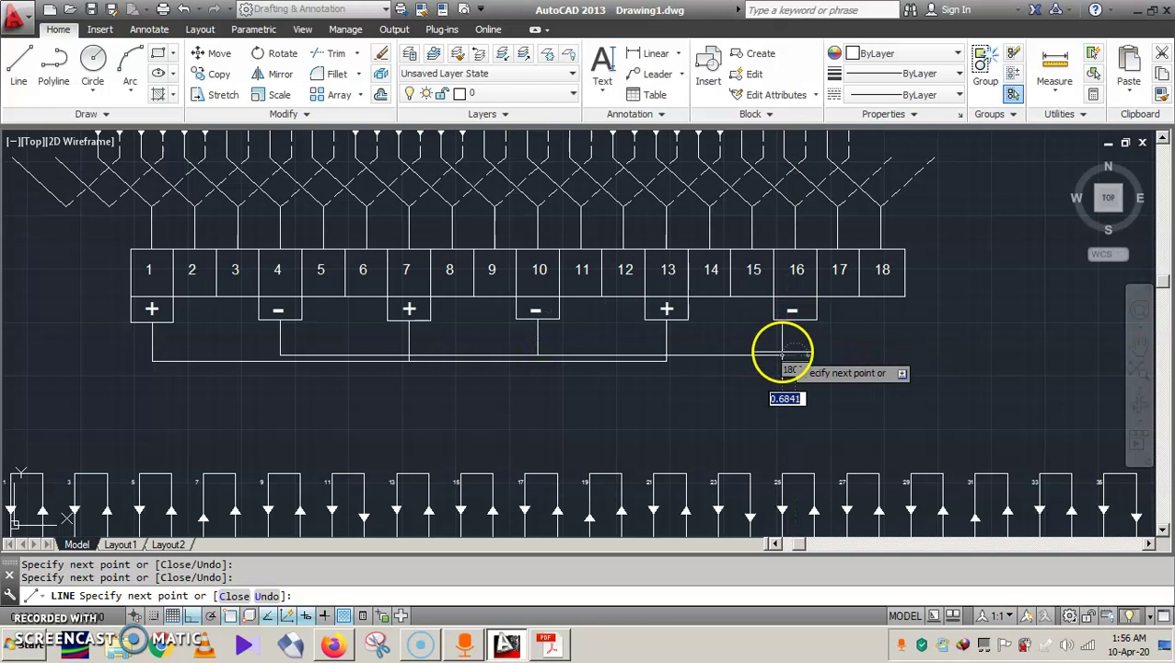
{"action": "left_click", "coordinate": [792, 320]}
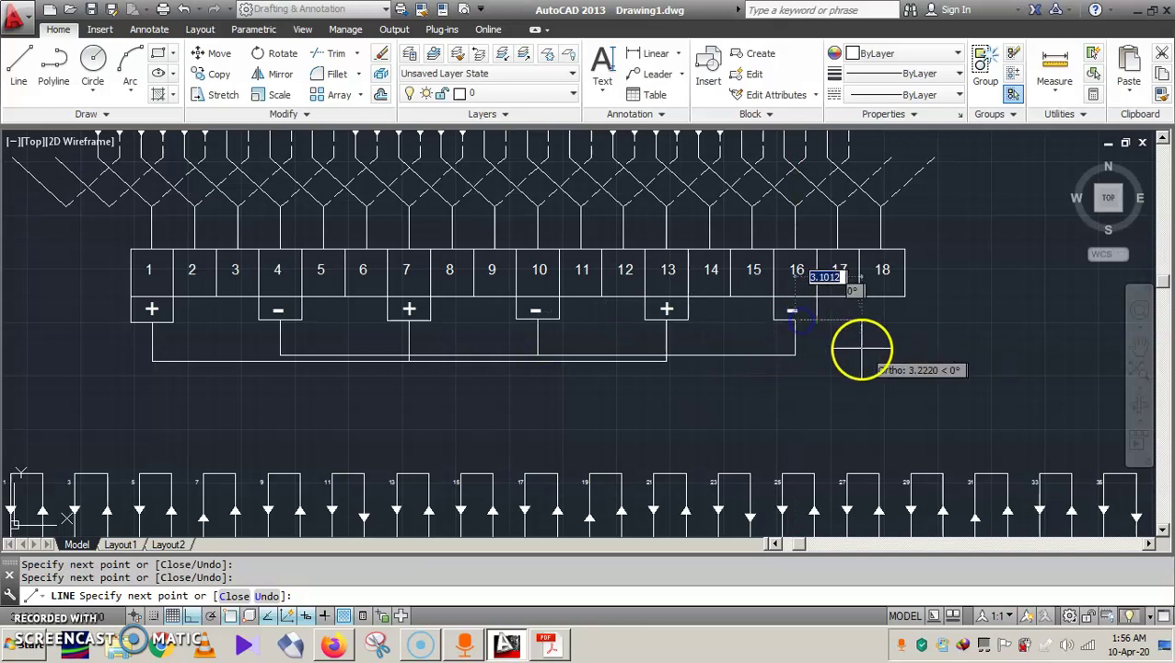
{"action": "key", "text": "Return"}
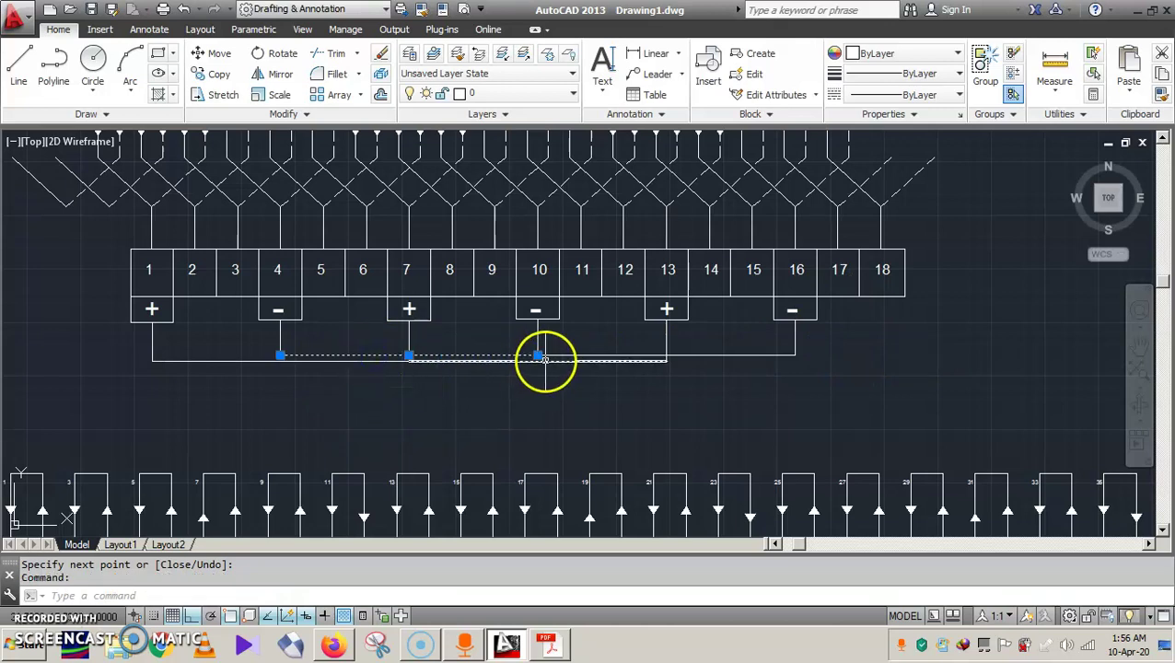
Step: Delete the overlapping wire between terminals 4 and 10
{"action": "key", "text": "Delete"}
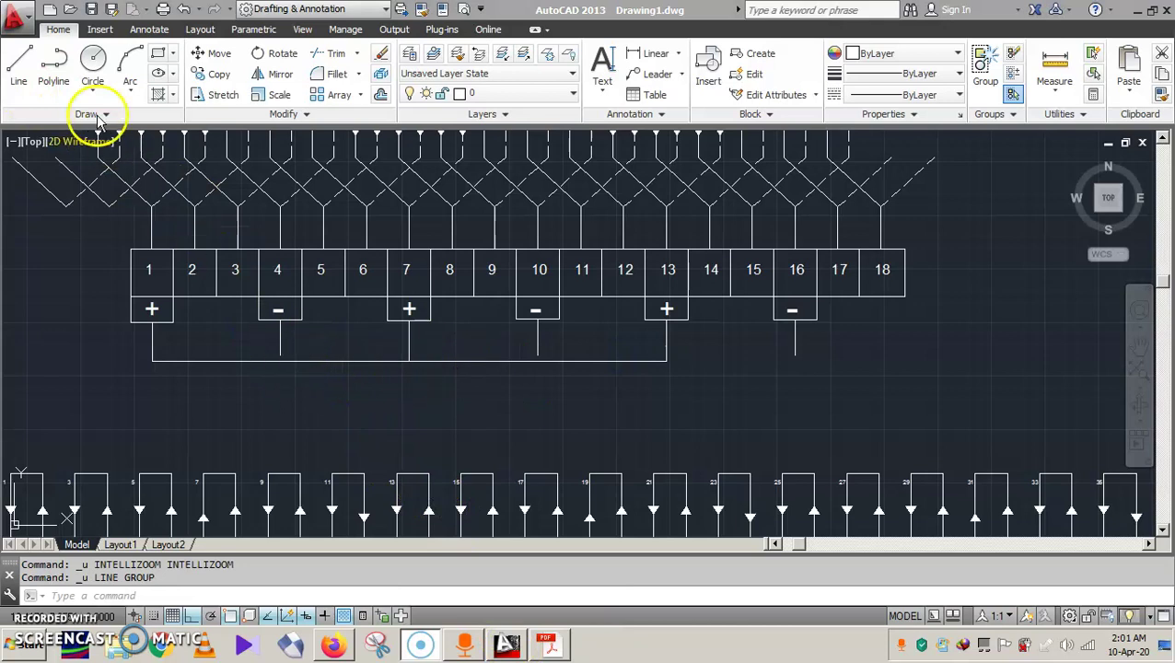
{"action": "left_click", "coordinate": [19, 69]}
{"action": "left_click", "coordinate": [181, 224]}
{"action": "scroll", "coordinate": [297, 366], "scroll_direction": "up", "scroll_amount": 4}
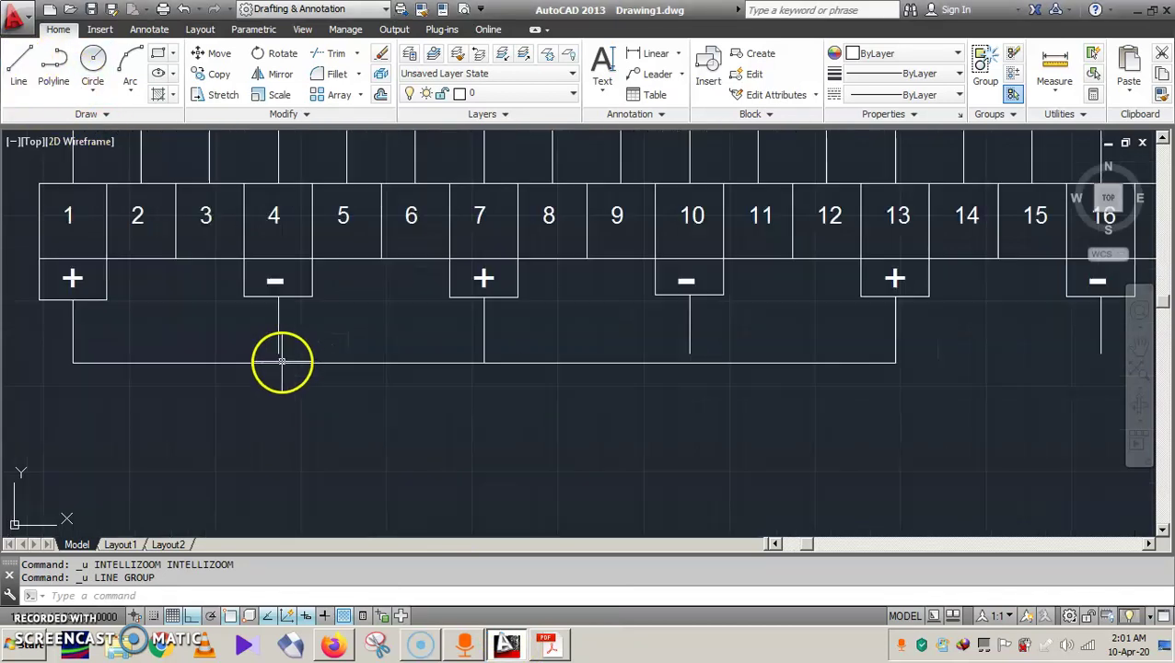
{"action": "scroll", "coordinate": [273, 425], "scroll_direction": "down", "scroll_amount": 2}
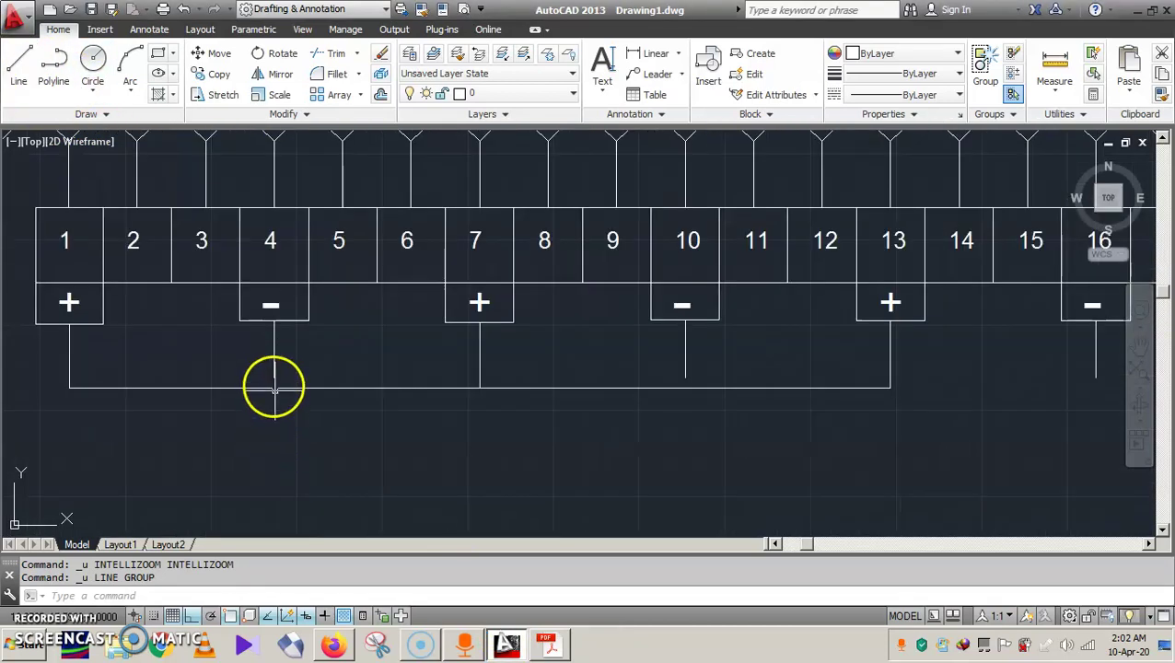
Step: Draw the bottom bus from below terminal 4 across, joining terminal 10's and 16's leads
{"action": "left_click", "coordinate": [18, 63]}
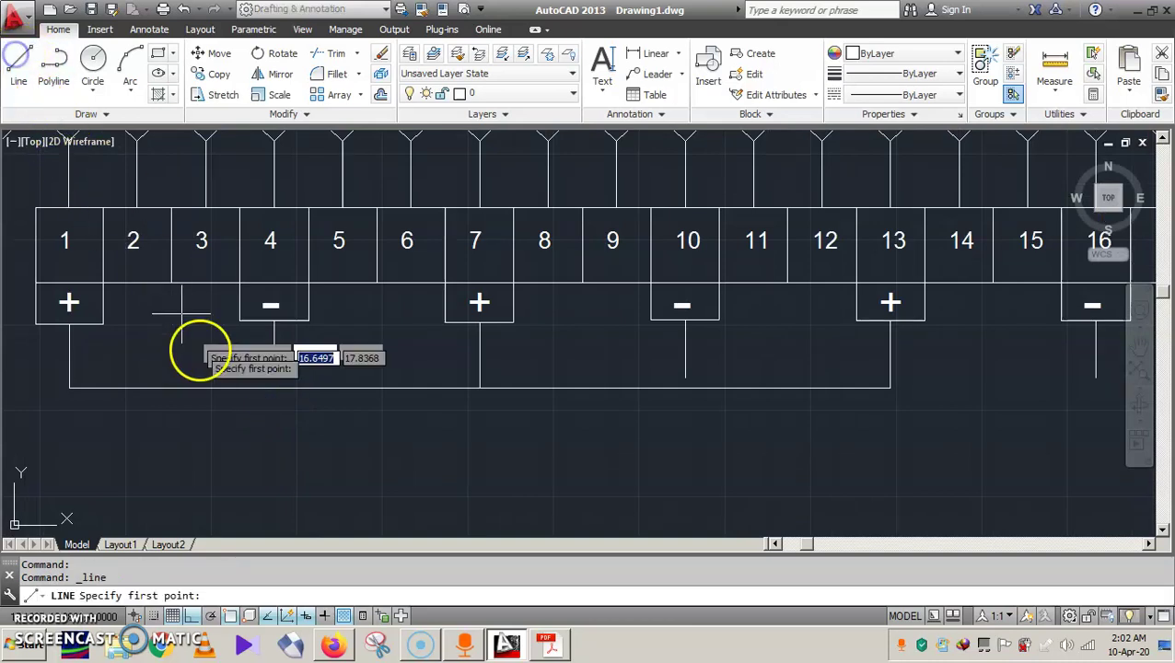
{"action": "left_click", "coordinate": [273, 460]}
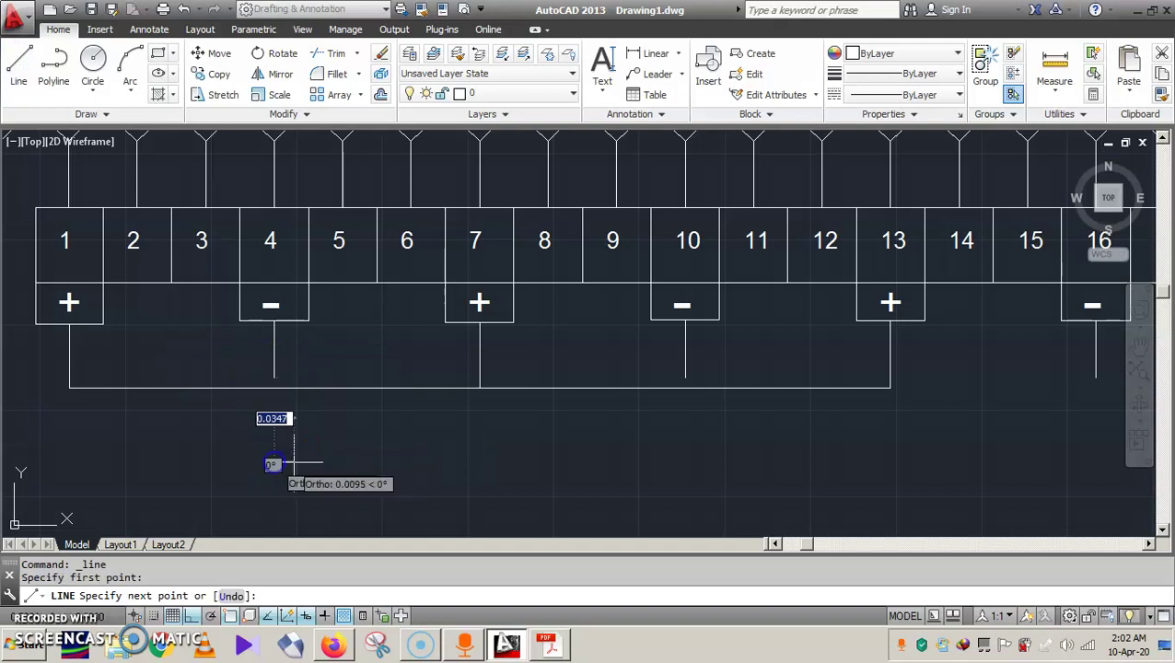
{"action": "left_click", "coordinate": [684, 460]}
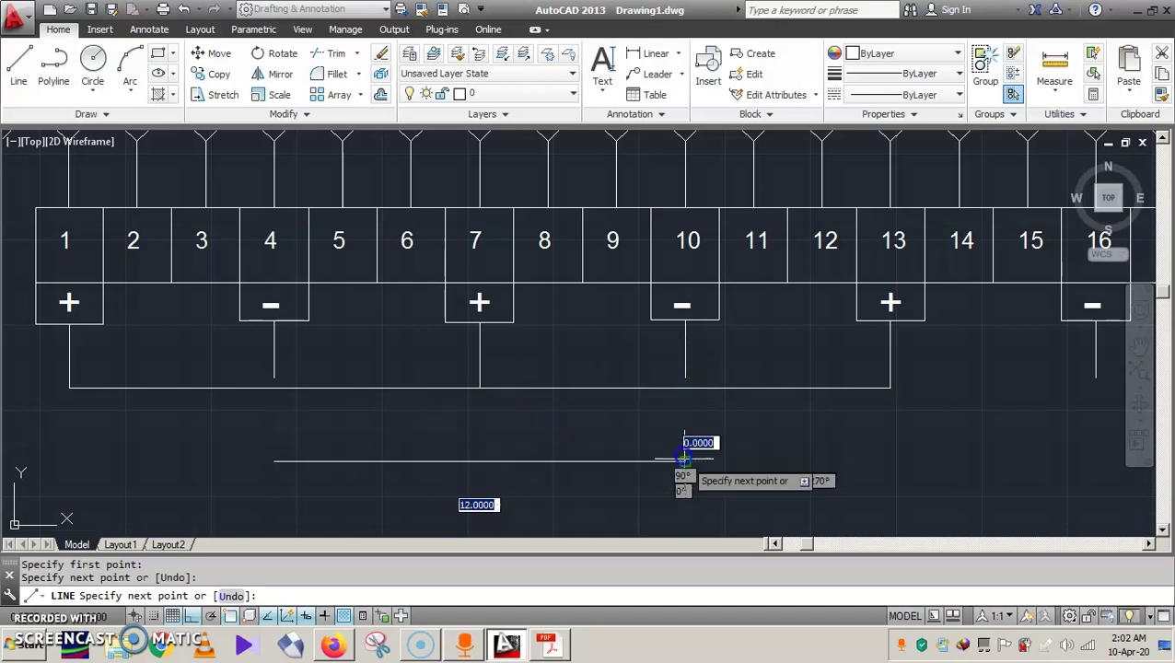
{"action": "left_click", "coordinate": [685, 398]}
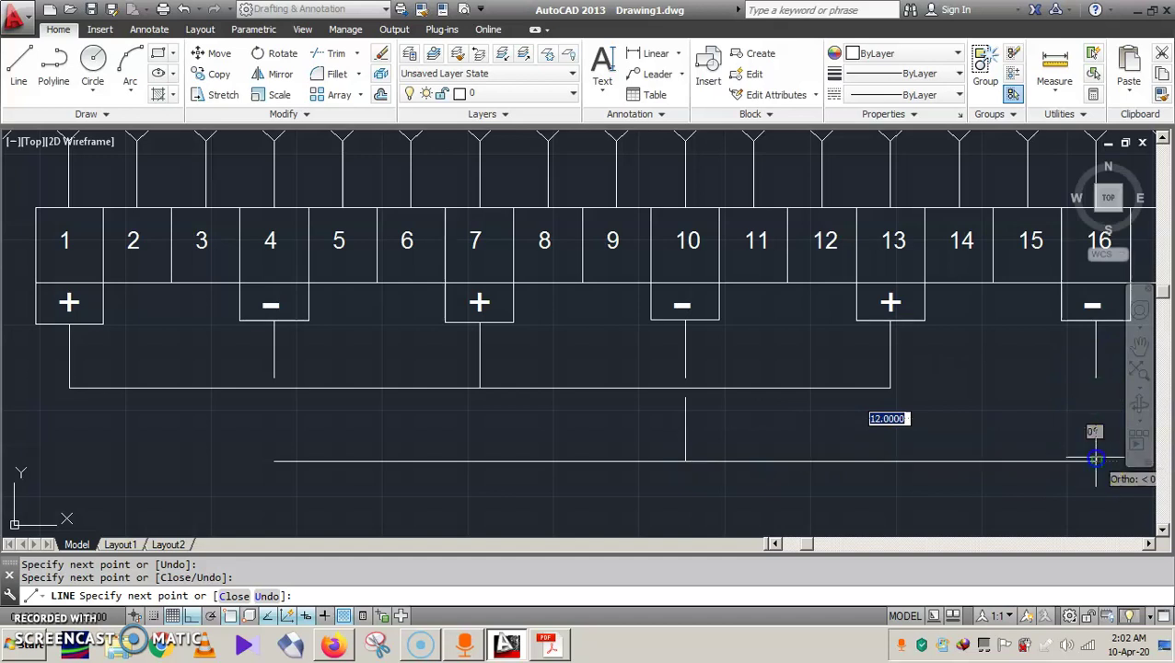
{"action": "left_click", "coordinate": [1096, 458]}
{"action": "left_click", "coordinate": [1096, 378]}
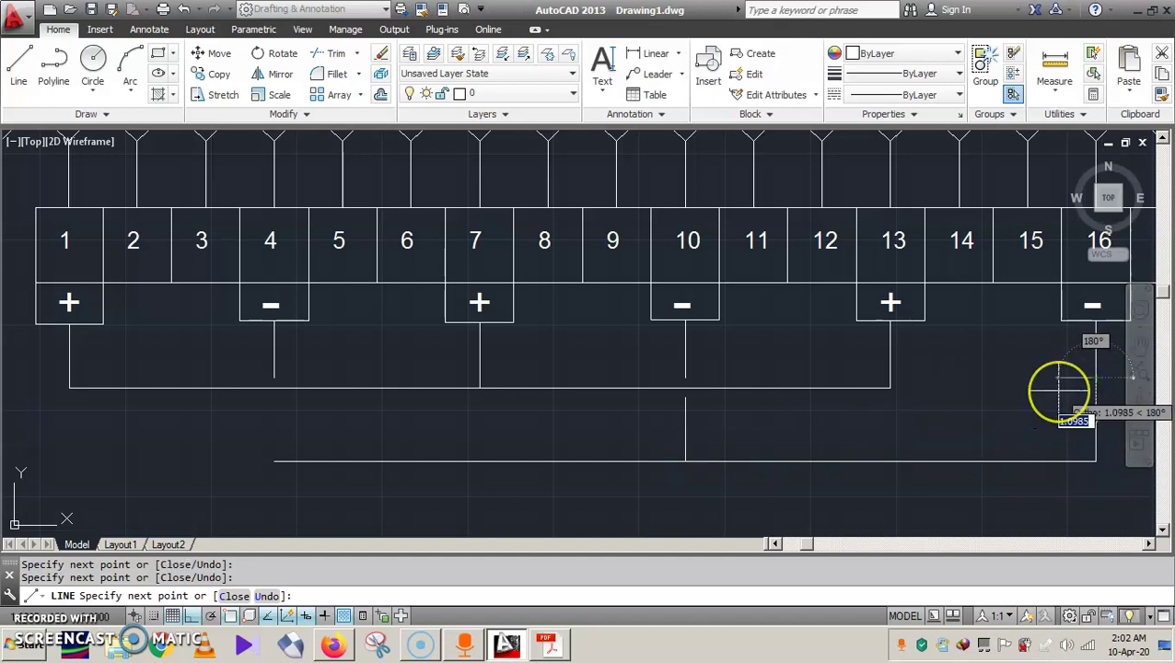
{"action": "key", "text": "Return"}
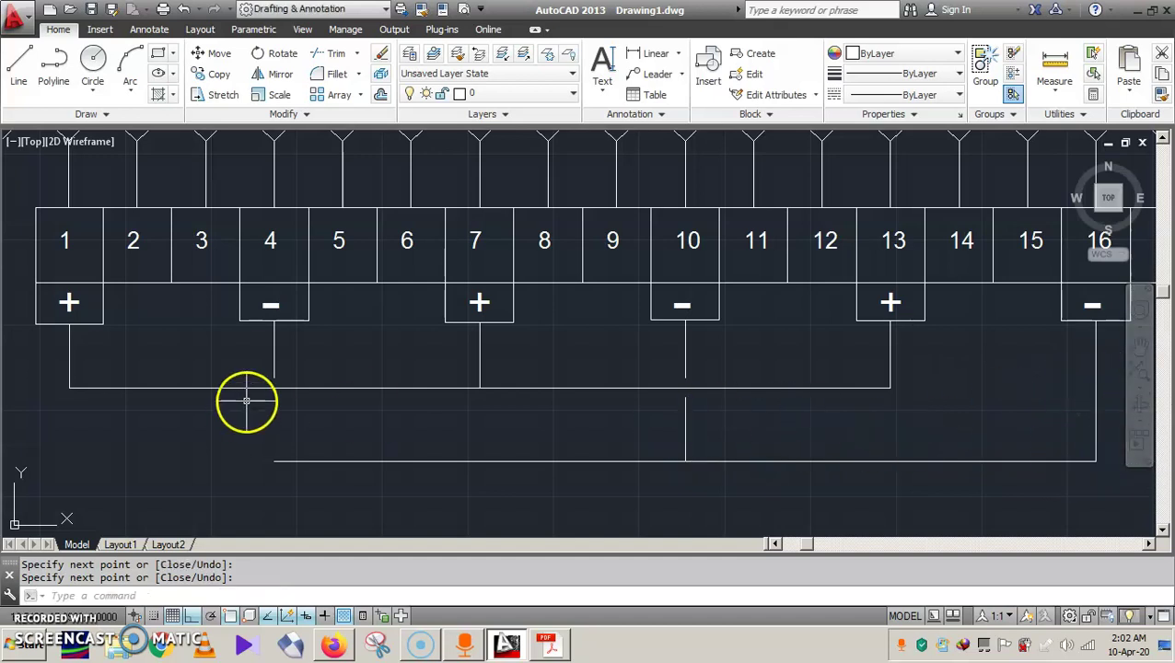
Step: Draw a vertical line from terminal 4's lead down to the bottom bus
{"action": "left_click", "coordinate": [13, 78]}
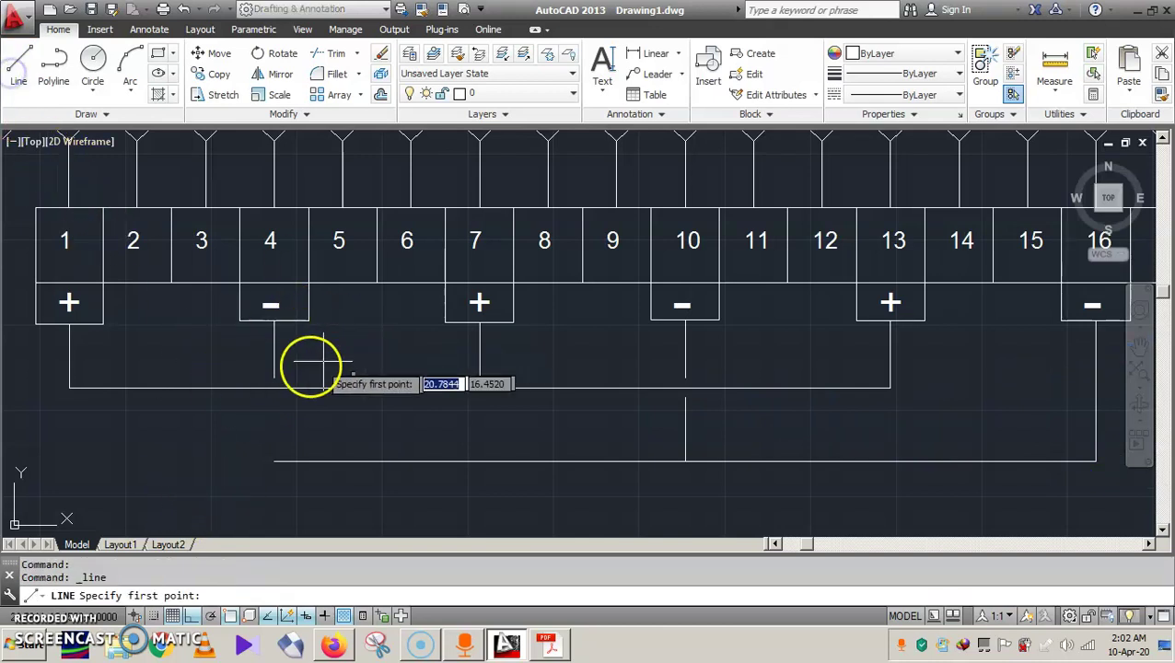
{"action": "left_click", "coordinate": [274, 389]}
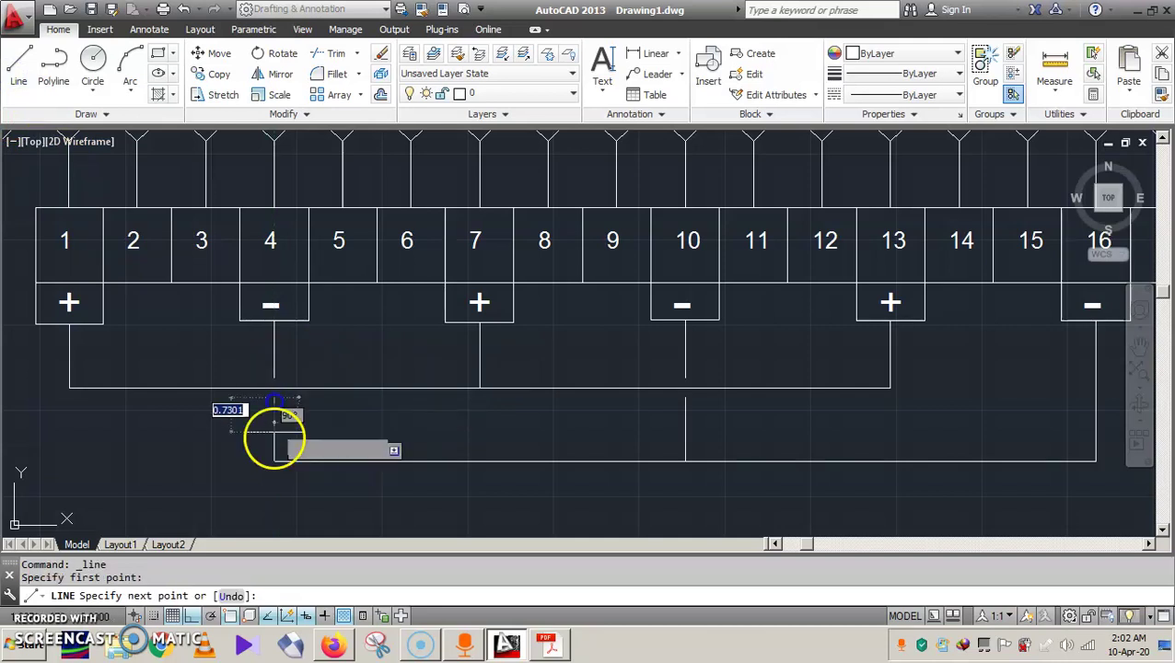
{"action": "left_click", "coordinate": [273, 461]}
{"action": "key", "text": "Escape"}
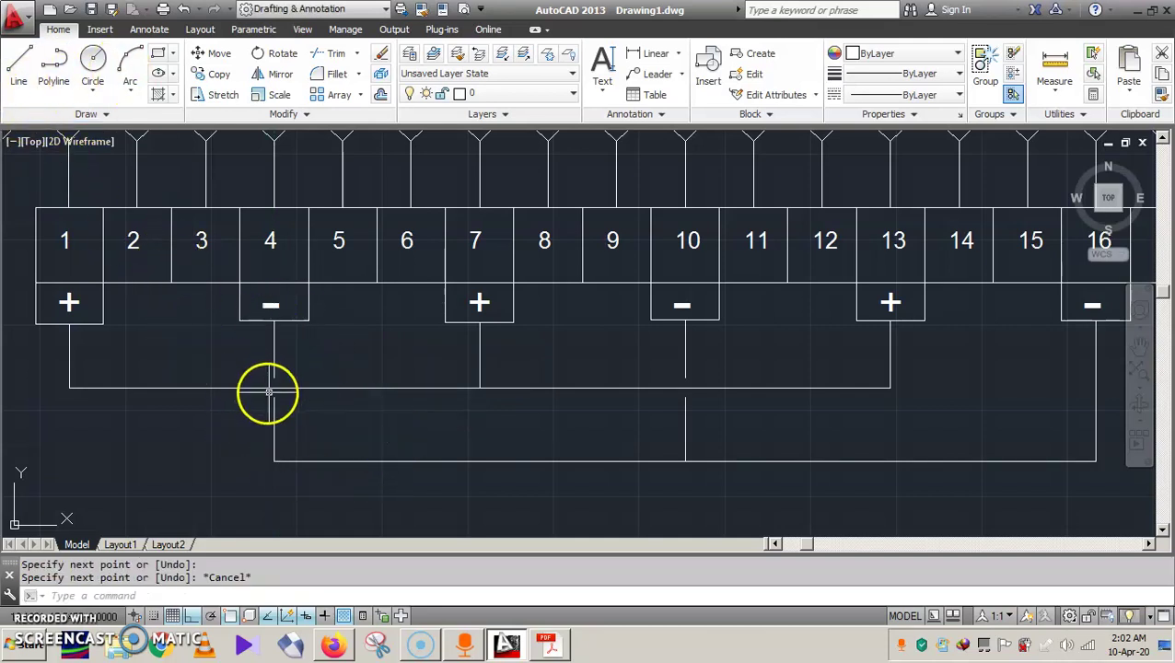
Step: Try placing a 3-Point arc at terminal 4's wire crossing, then cancel it
{"action": "left_click", "coordinate": [129, 61]}
{"action": "scroll", "coordinate": [264, 335], "scroll_direction": "up", "scroll_amount": 4}
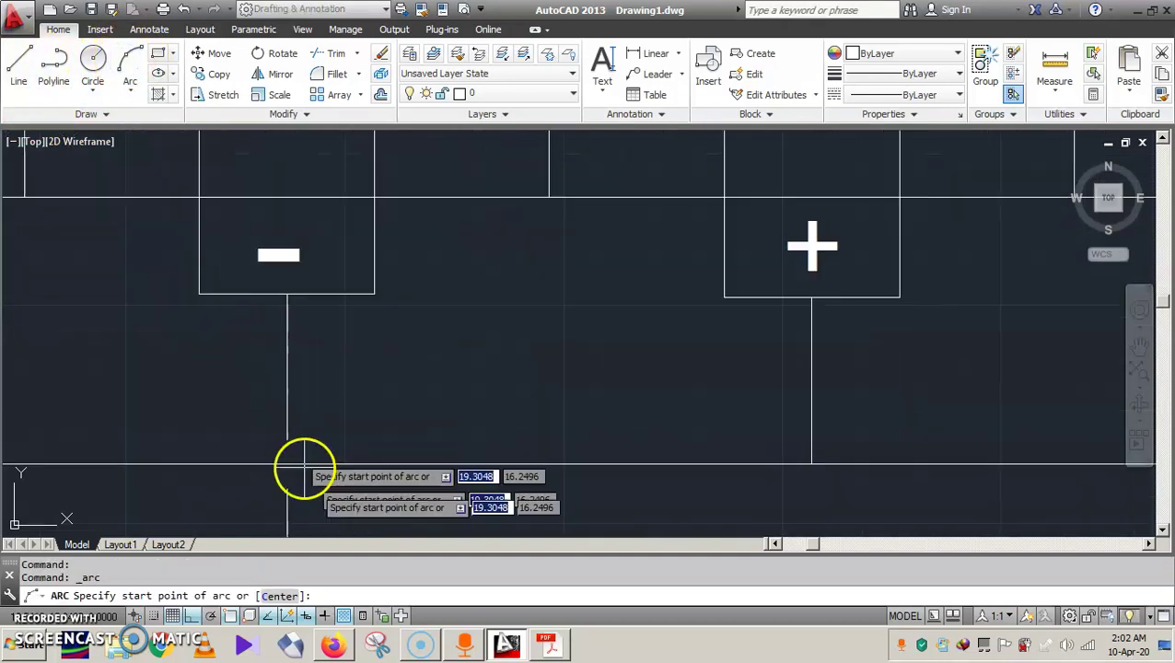
{"action": "left_click", "coordinate": [287, 438]}
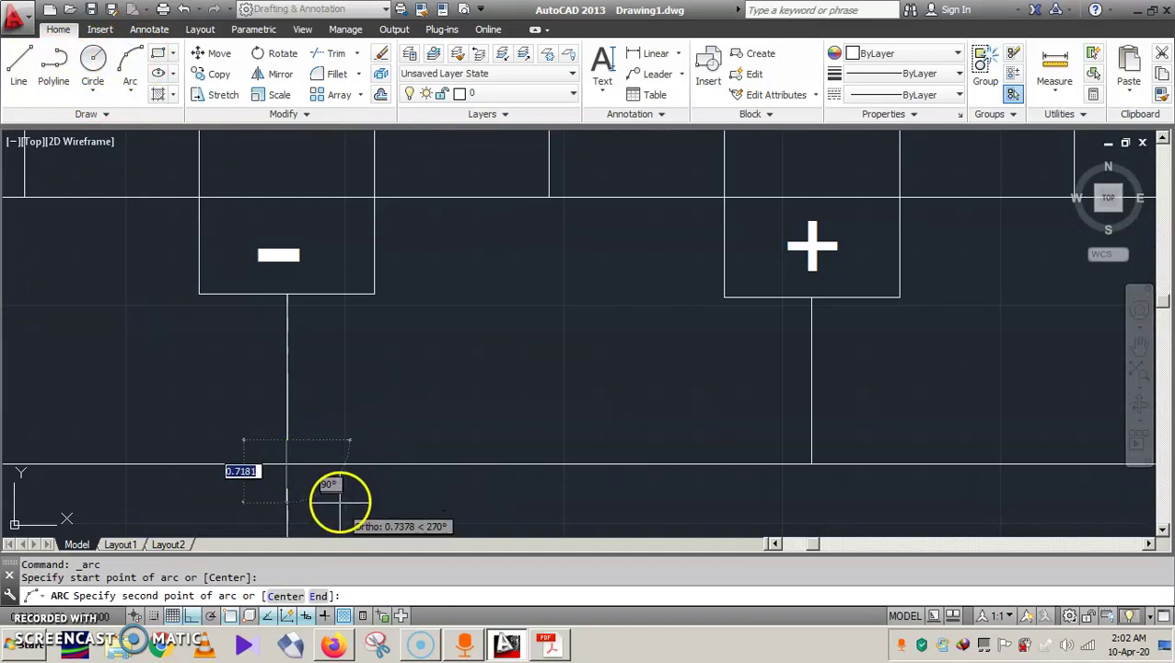
{"action": "key", "text": "Escape"}
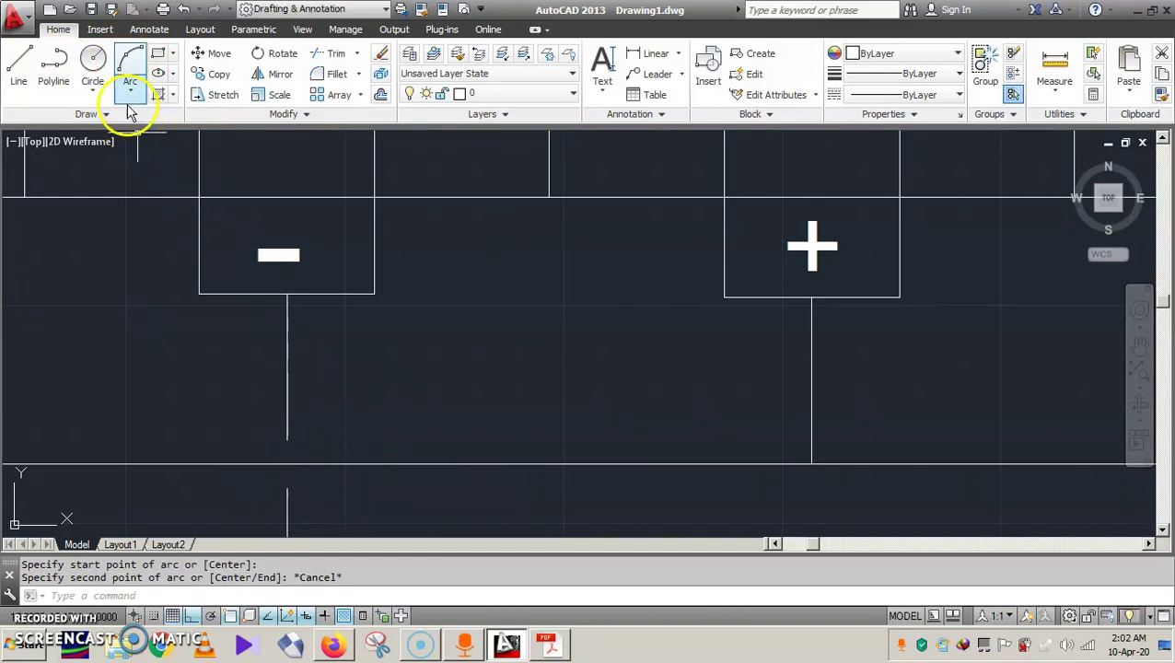
{"action": "left_click", "coordinate": [128, 99]}
{"action": "left_click", "coordinate": [171, 122]}
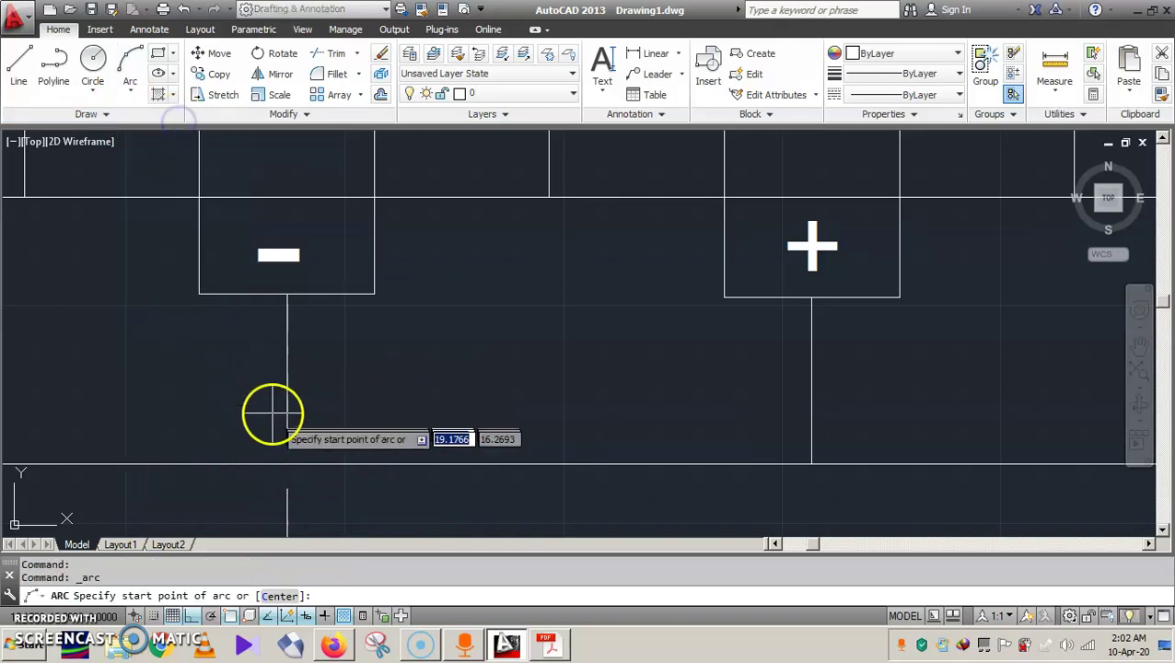
{"action": "left_click", "coordinate": [287, 462]}
{"action": "left_click", "coordinate": [364, 469]}
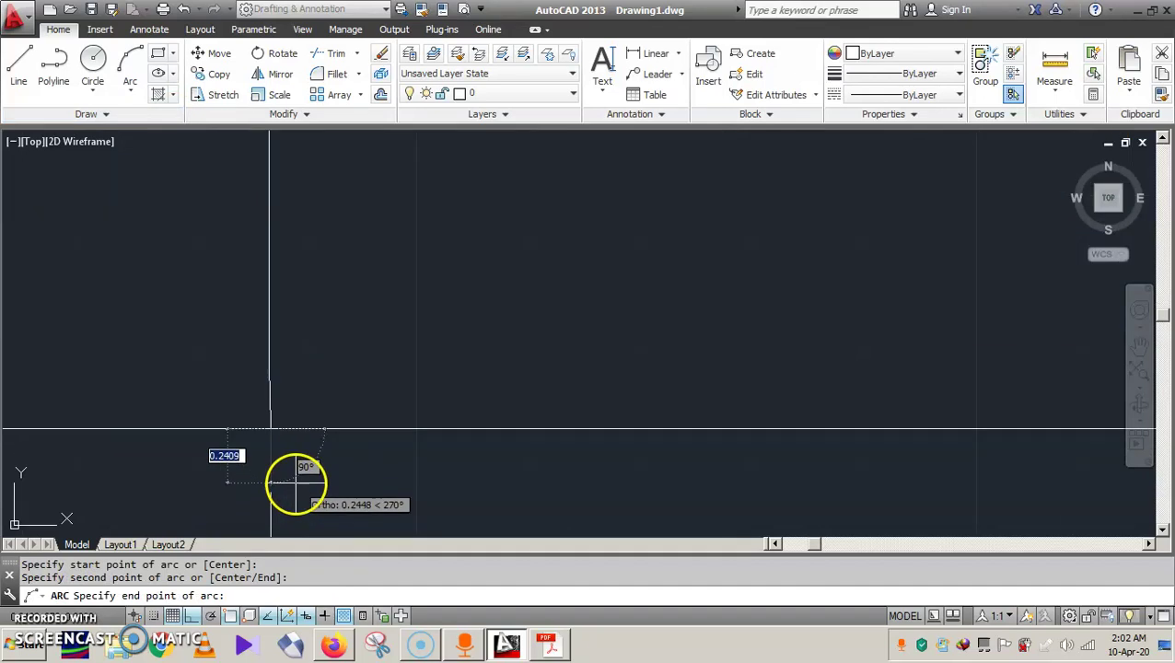
{"action": "key", "text": "Escape"}
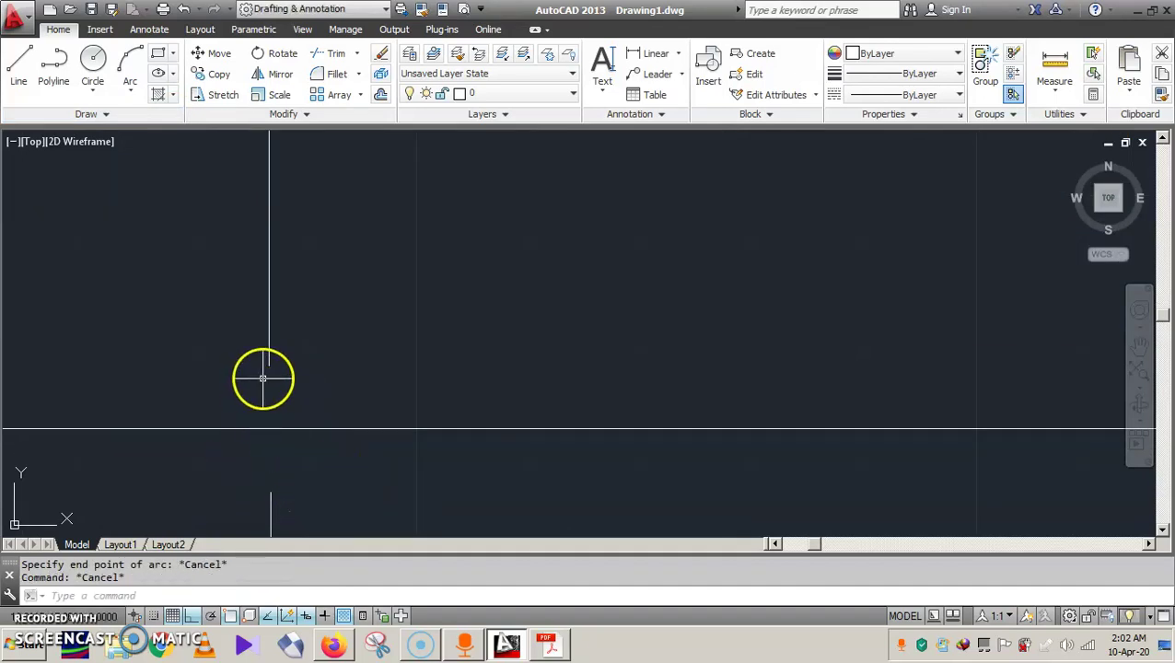
Step: Select terminal 4's vertical wire and start a line at its end with L, then end it
{"action": "left_click", "coordinate": [18, 63]}
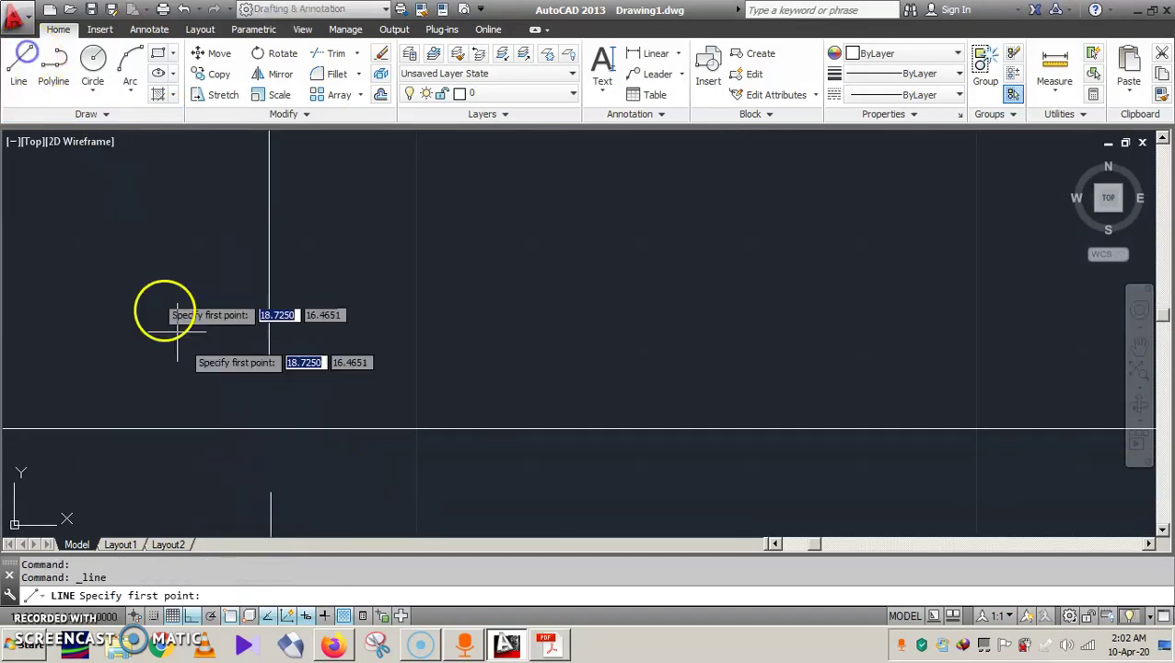
{"action": "left_click", "coordinate": [269, 495]}
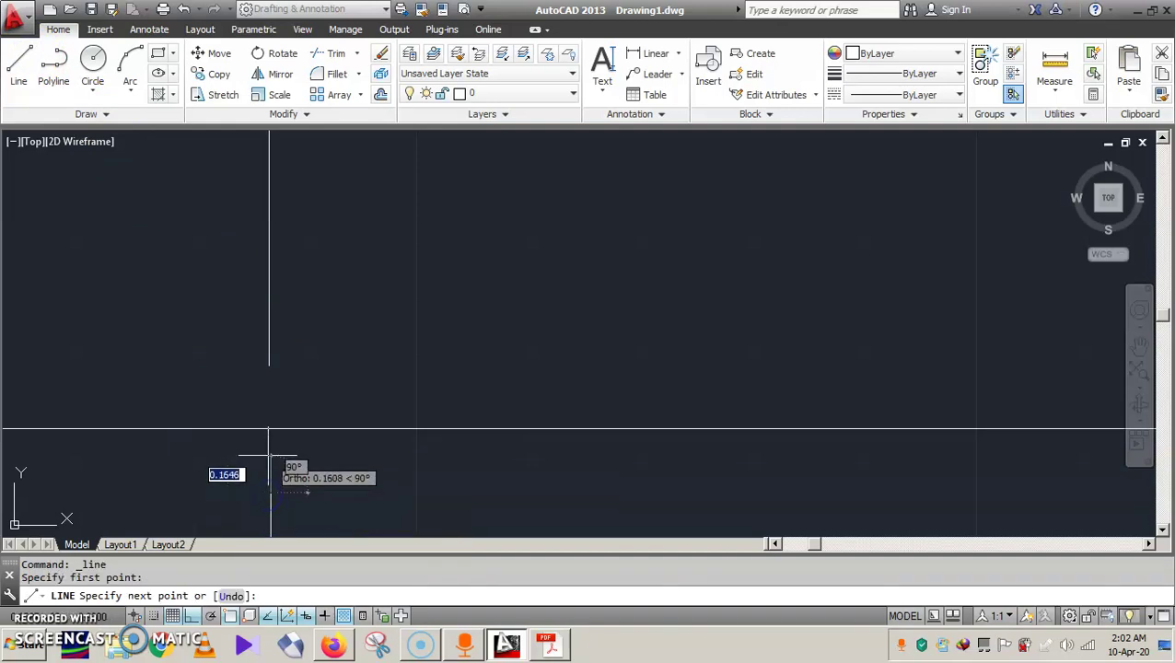
{"action": "key", "text": "Escape"}
{"action": "left_click", "coordinate": [267, 364]}
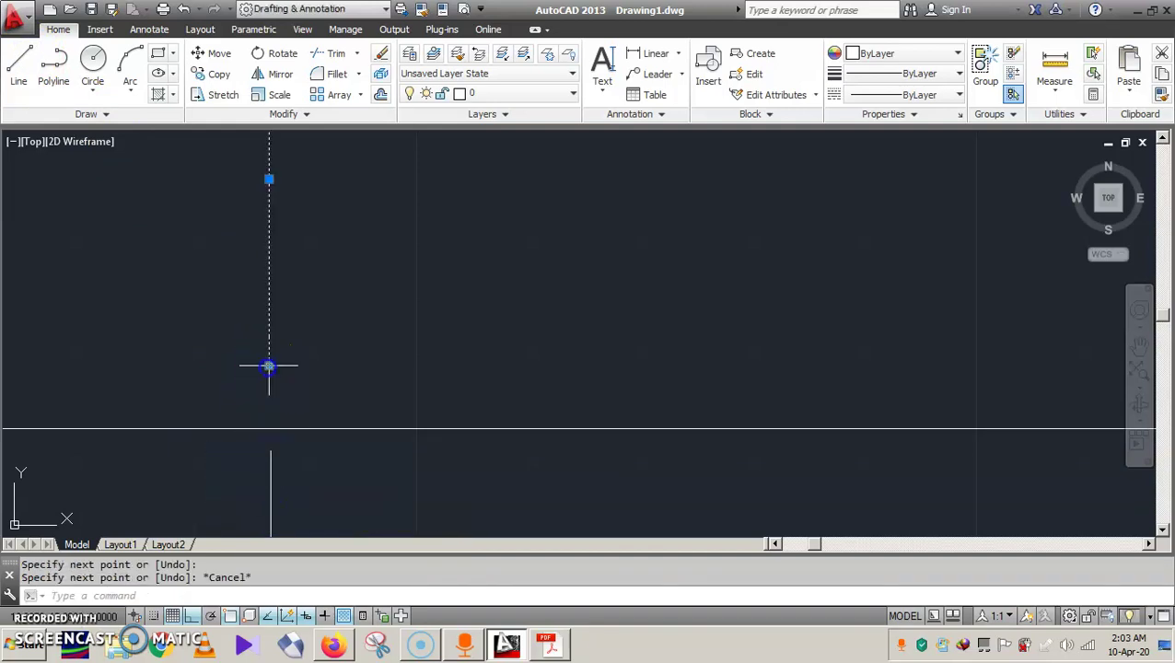
{"action": "mouse_move", "coordinate": [269, 373]}
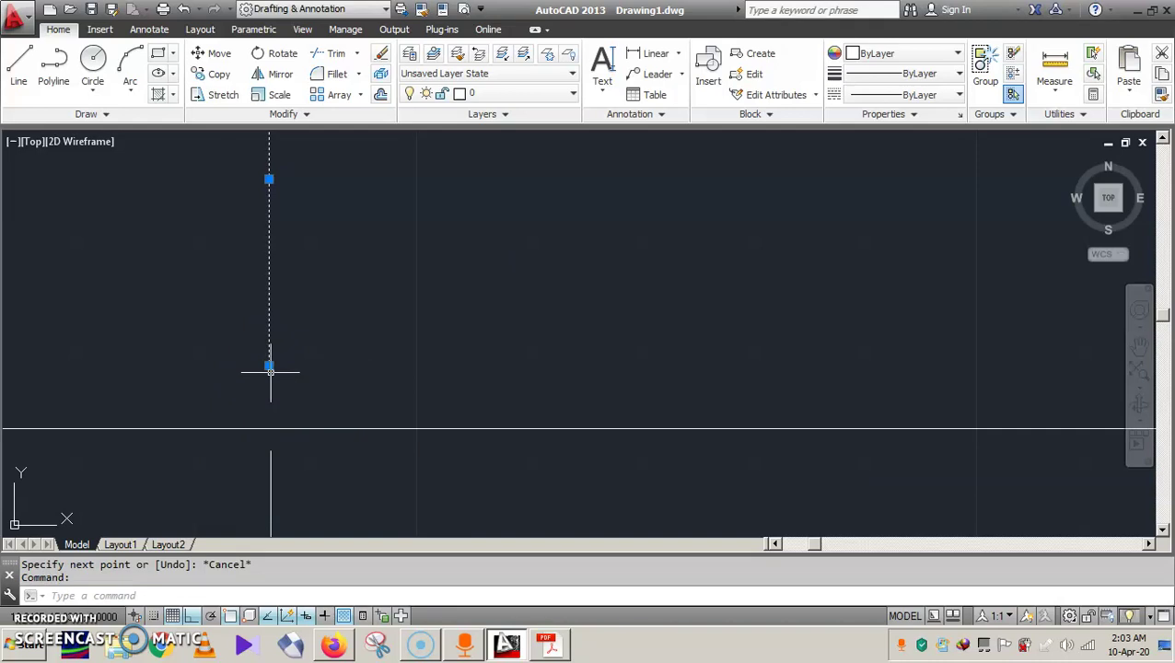
{"action": "type", "text": "l"}
{"action": "key", "text": "Return"}
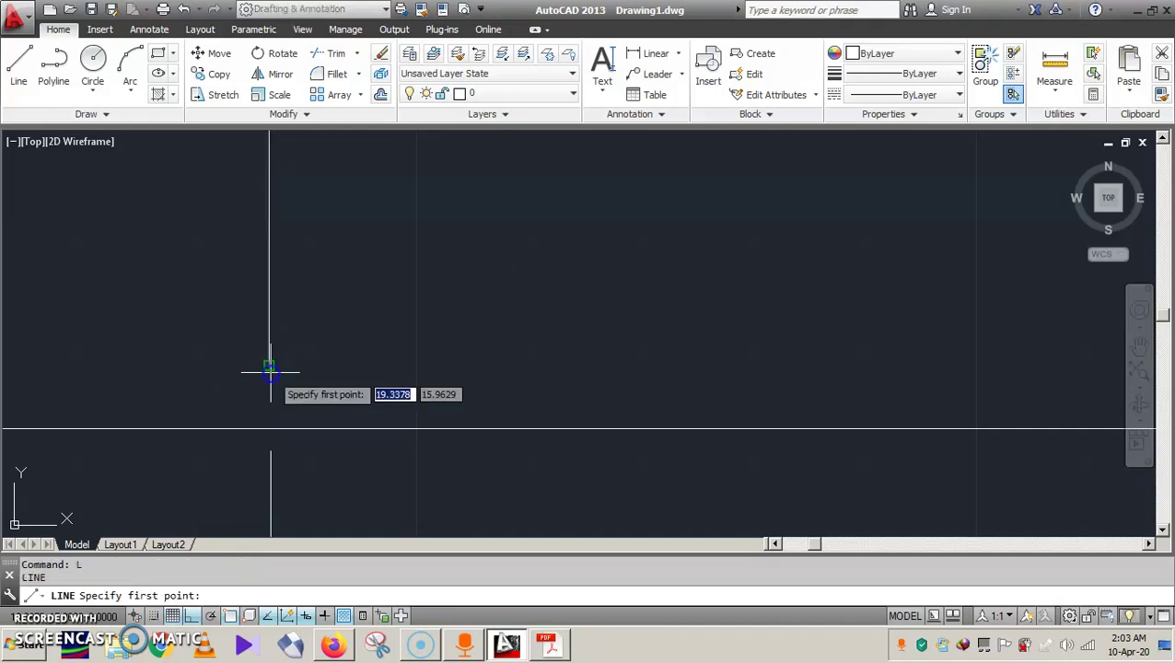
{"action": "left_click", "coordinate": [267, 397]}
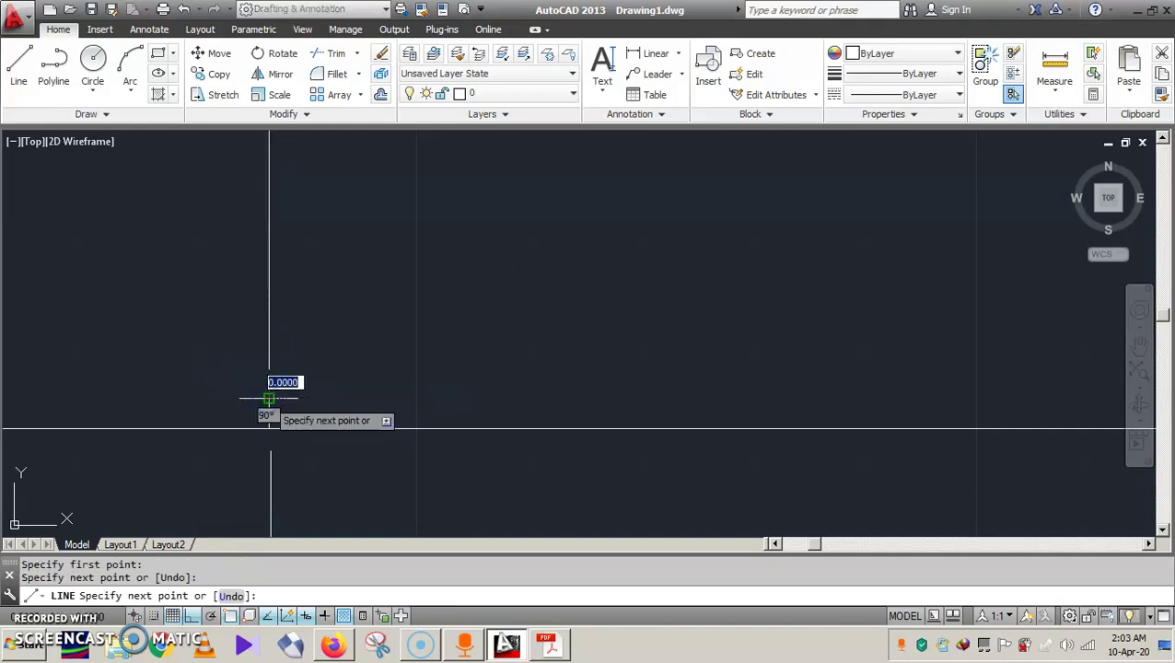
{"action": "right_click", "coordinate": [233, 282]}
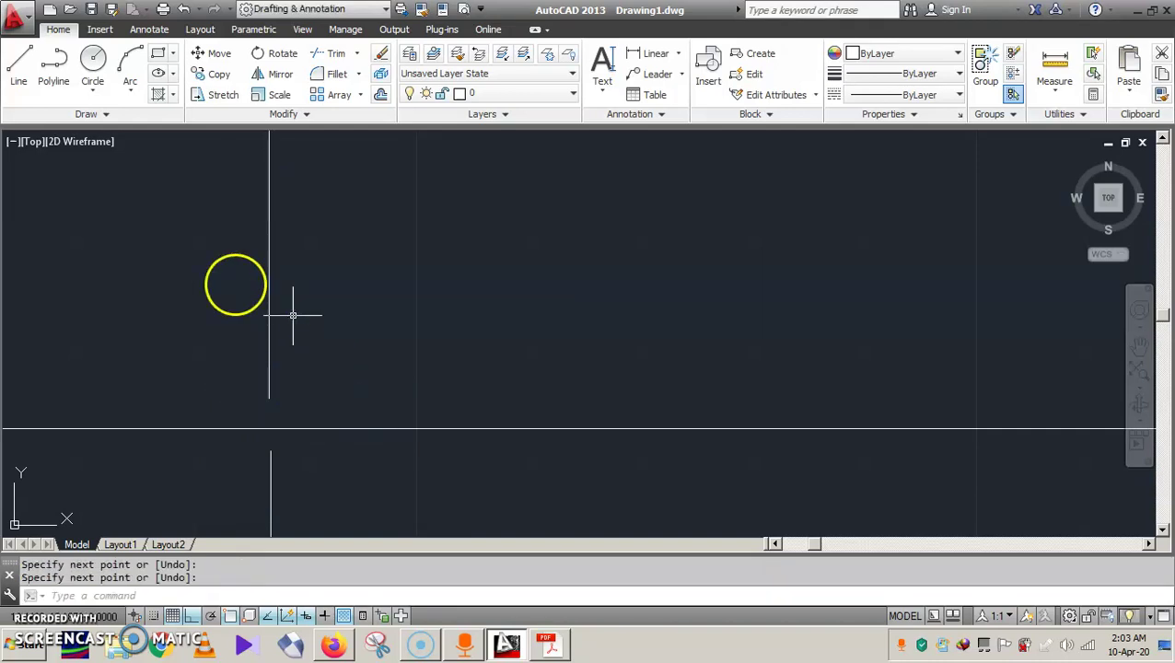
Step: Draw a 3-Point semicircular arc hopping terminal 4's wire over the upper bus
{"action": "left_click", "coordinate": [22, 67]}
{"action": "left_click", "coordinate": [130, 63]}
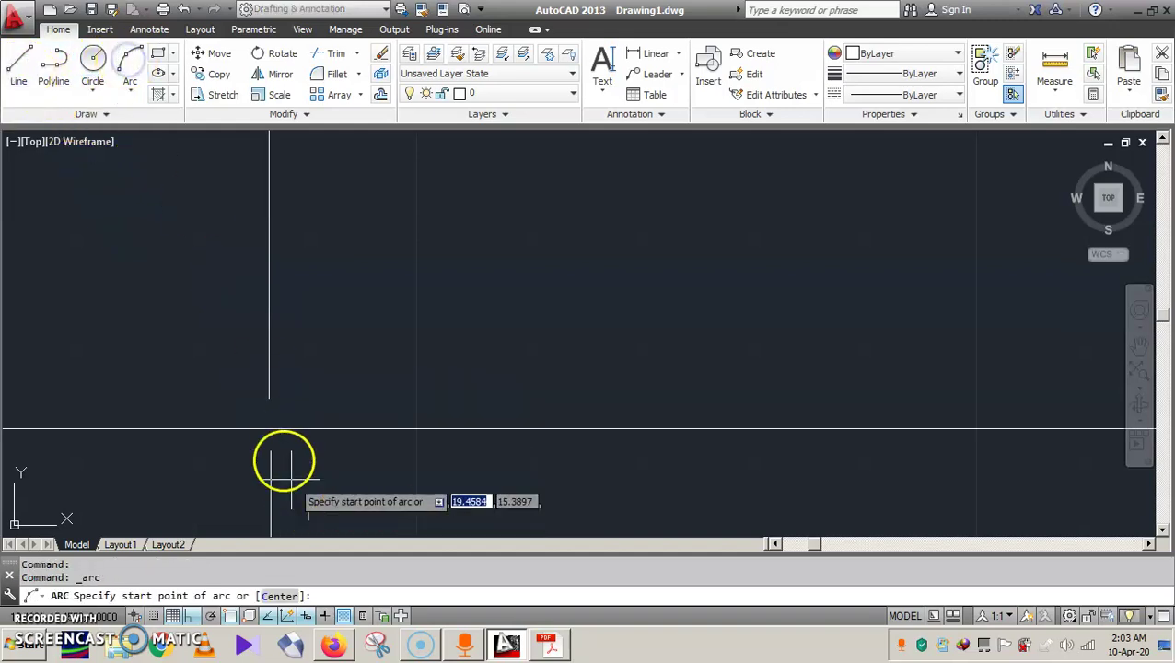
{"action": "left_click", "coordinate": [270, 397]}
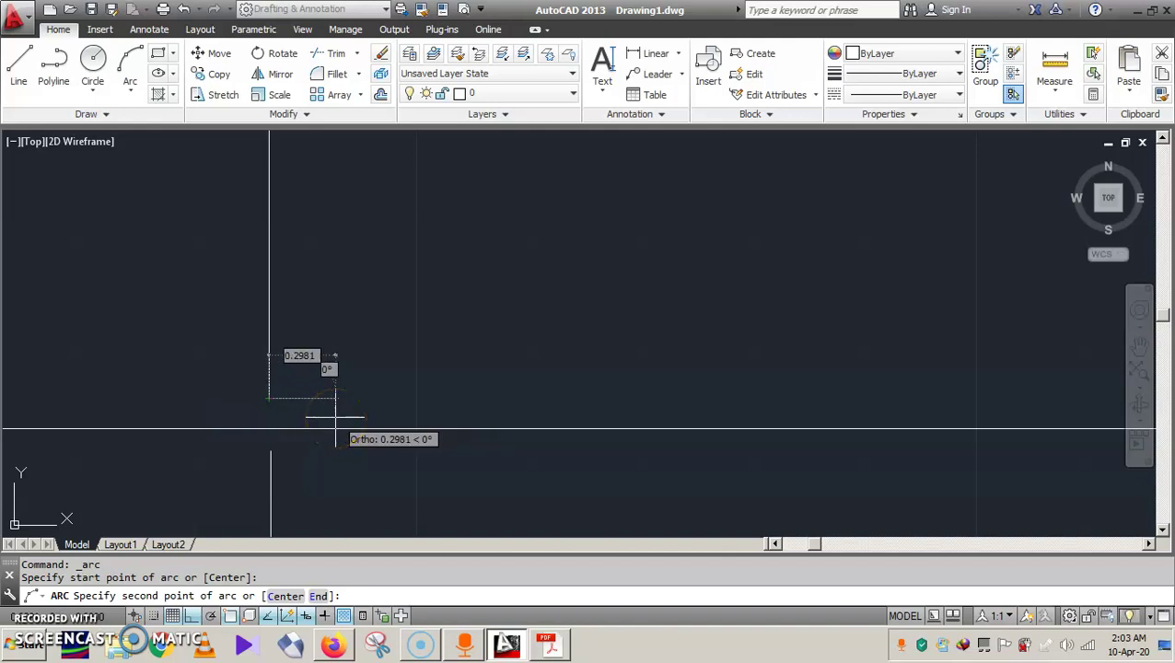
{"action": "key", "text": "Escape"}
{"action": "key", "text": "Escape"}
{"action": "left_click", "coordinate": [129, 88]}
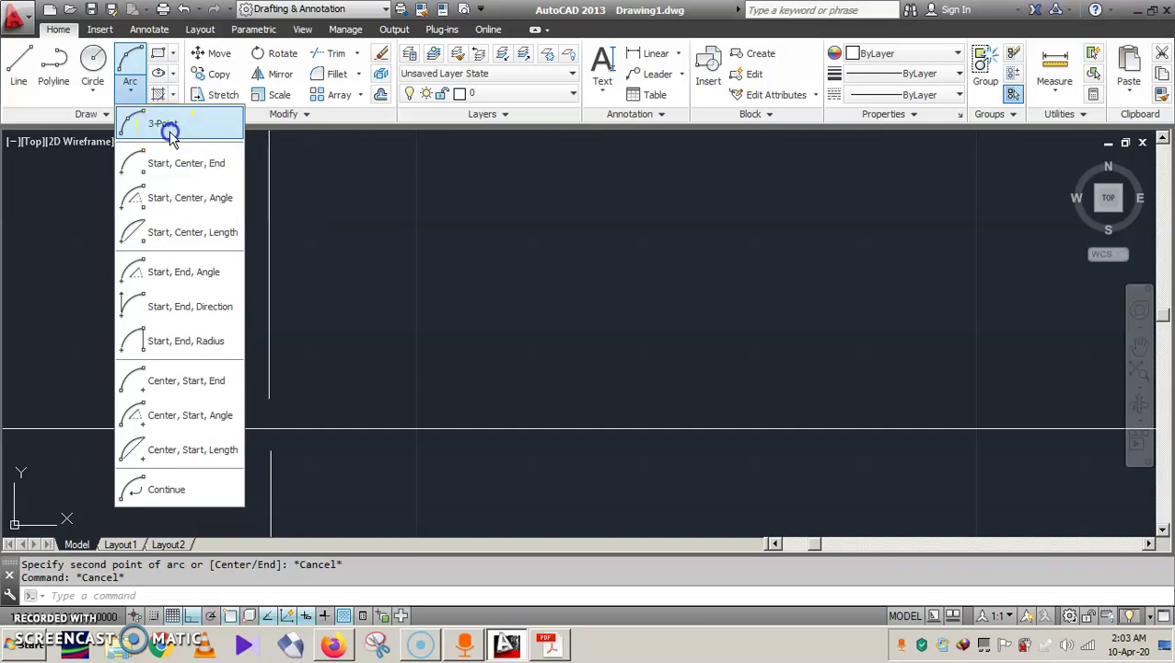
{"action": "left_click", "coordinate": [165, 129]}
{"action": "left_click", "coordinate": [270, 398]}
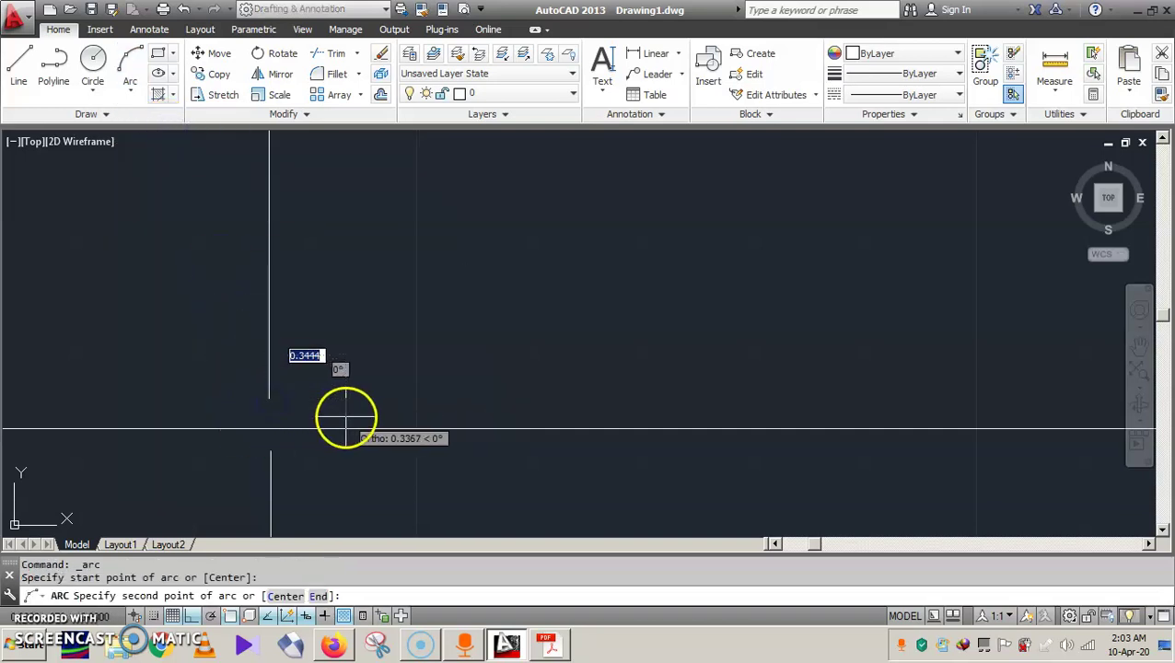
{"action": "left_click", "coordinate": [345, 438]}
{"action": "left_click", "coordinate": [269, 456]}
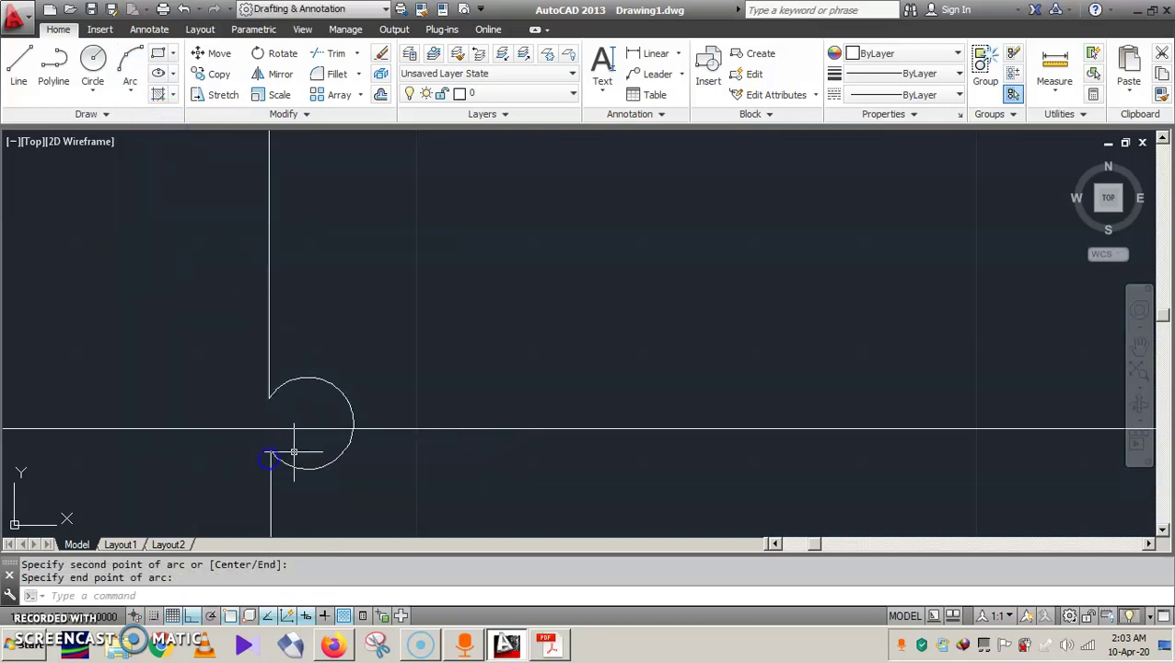
{"action": "key", "text": "Escape"}
{"action": "scroll", "coordinate": [679, 448], "scroll_direction": "down", "scroll_amount": 2}
Step: Draw a 3-Point jump arc from terminal 10's wire end over the crossing wire
{"action": "scroll", "coordinate": [678, 449], "scroll_direction": "down", "scroll_amount": 5}
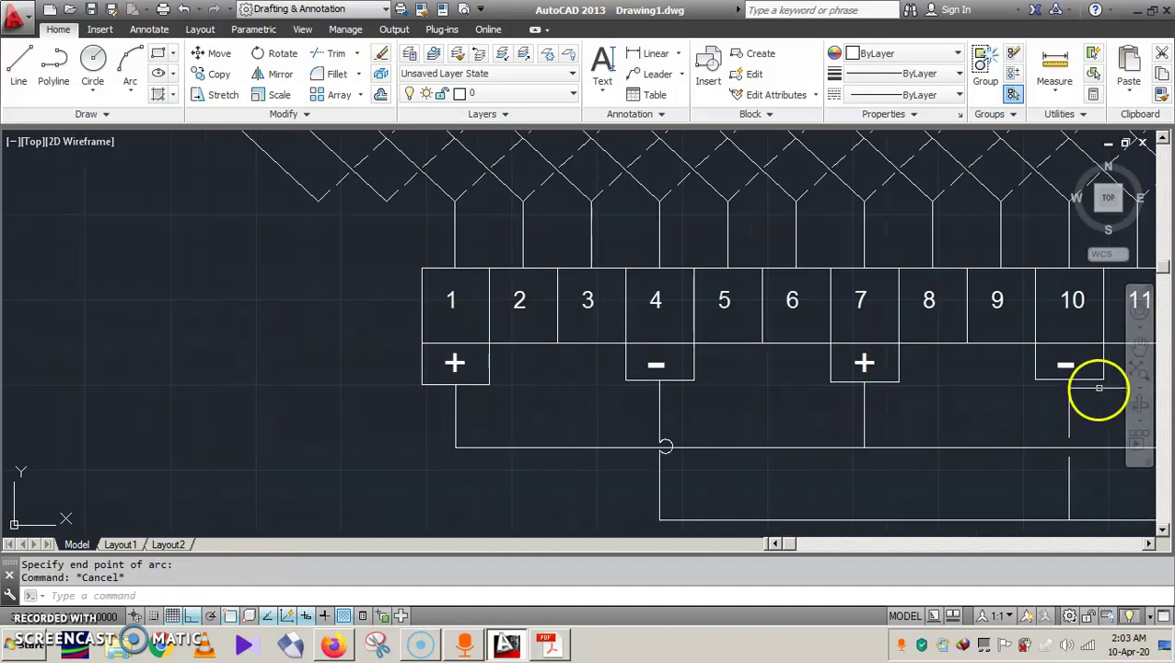
{"action": "left_click", "coordinate": [1138, 347]}
{"action": "mouse_move", "coordinate": [1000, 392]}
{"action": "left_mouse_down"}
{"action": "mouse_move", "coordinate": [537, 343]}
{"action": "mouse_move", "coordinate": [367, 349]}
{"action": "left_mouse_up"}
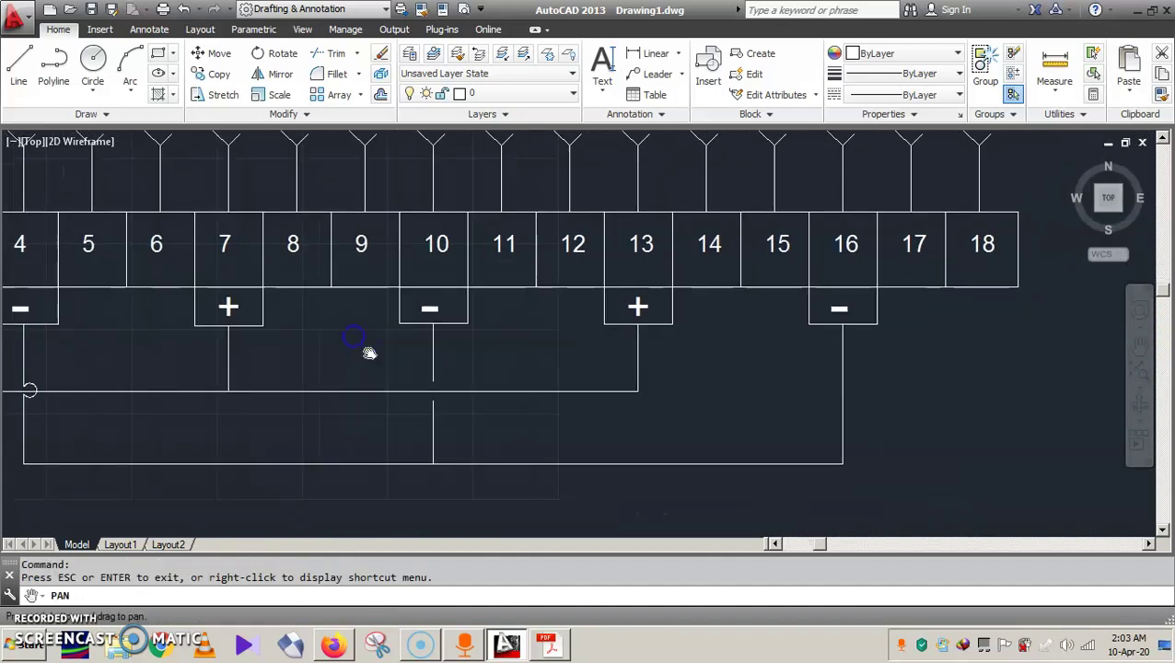
{"action": "key", "text": "Escape"}
{"action": "left_click", "coordinate": [127, 61]}
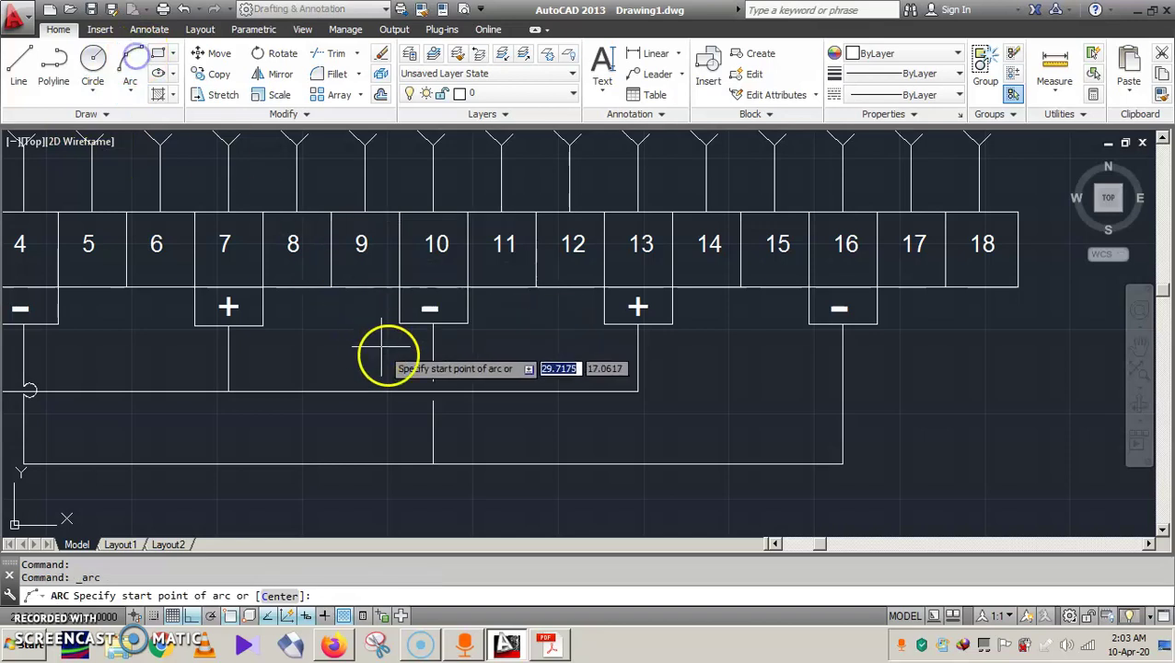
{"action": "scroll", "coordinate": [387, 359], "scroll_direction": "up", "scroll_amount": 6}
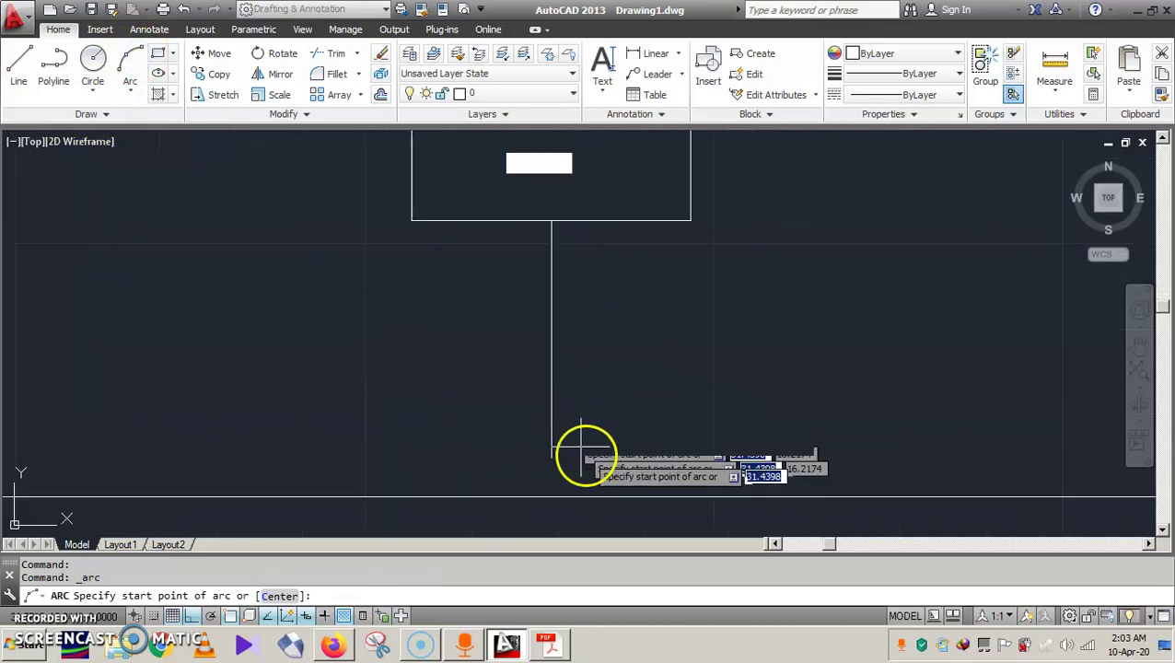
{"action": "left_click", "coordinate": [1141, 348]}
{"action": "mouse_move", "coordinate": [774, 409]}
{"action": "left_mouse_down"}
{"action": "mouse_move", "coordinate": [630, 228]}
{"action": "mouse_move", "coordinate": [637, 262]}
{"action": "left_mouse_up"}
{"action": "key", "text": "Escape"}
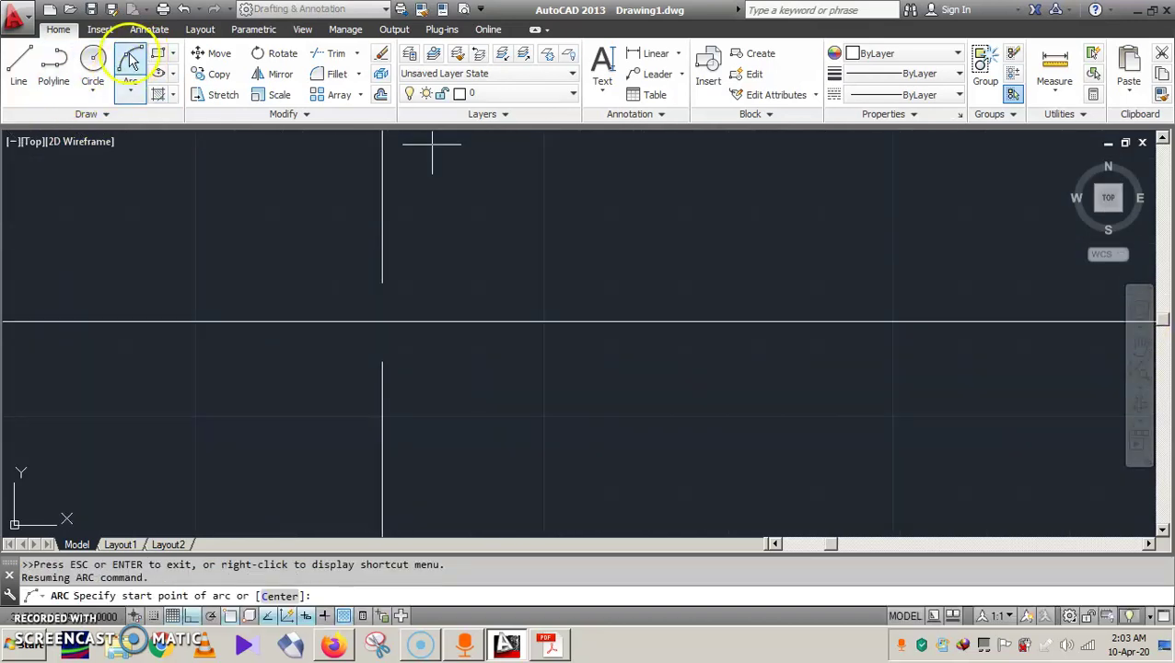
{"action": "left_click", "coordinate": [129, 61]}
{"action": "left_click", "coordinate": [379, 284]}
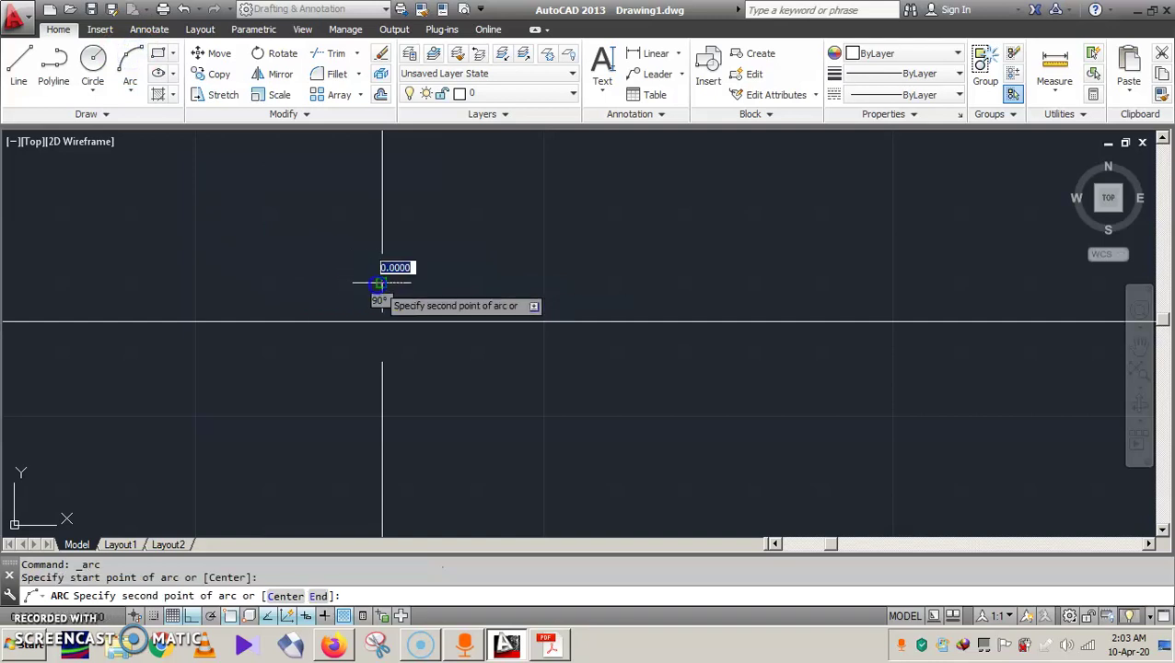
{"action": "left_click", "coordinate": [459, 309]}
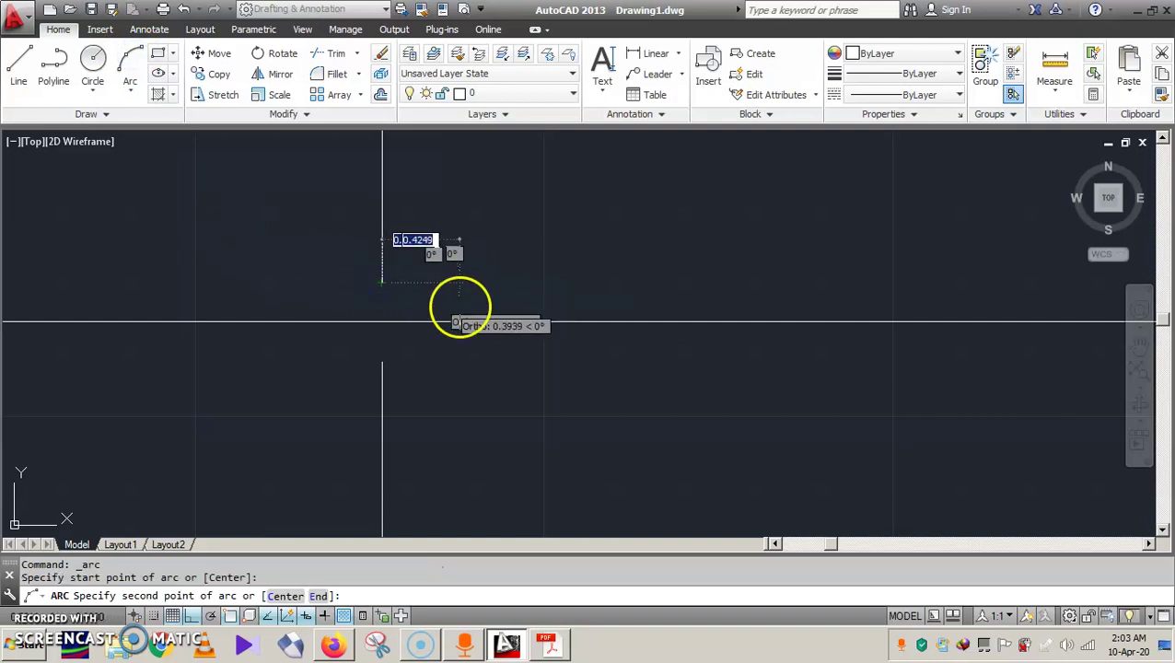
{"action": "left_click", "coordinate": [385, 362]}
{"action": "key", "text": "Escape"}
Step: Draw another 3-Point jump arc bridging the broken wire over the bus wire
{"action": "scroll", "coordinate": [603, 388], "scroll_direction": "down", "scroll_amount": 8}
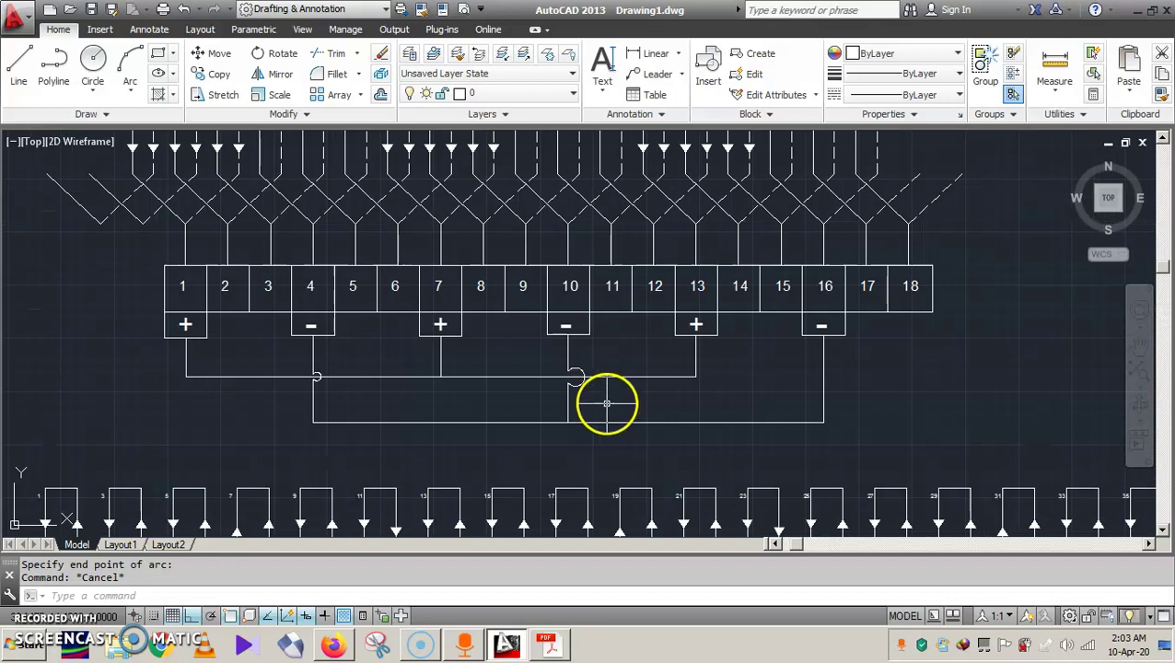
{"action": "scroll", "coordinate": [594, 396], "scroll_direction": "up", "scroll_amount": 4}
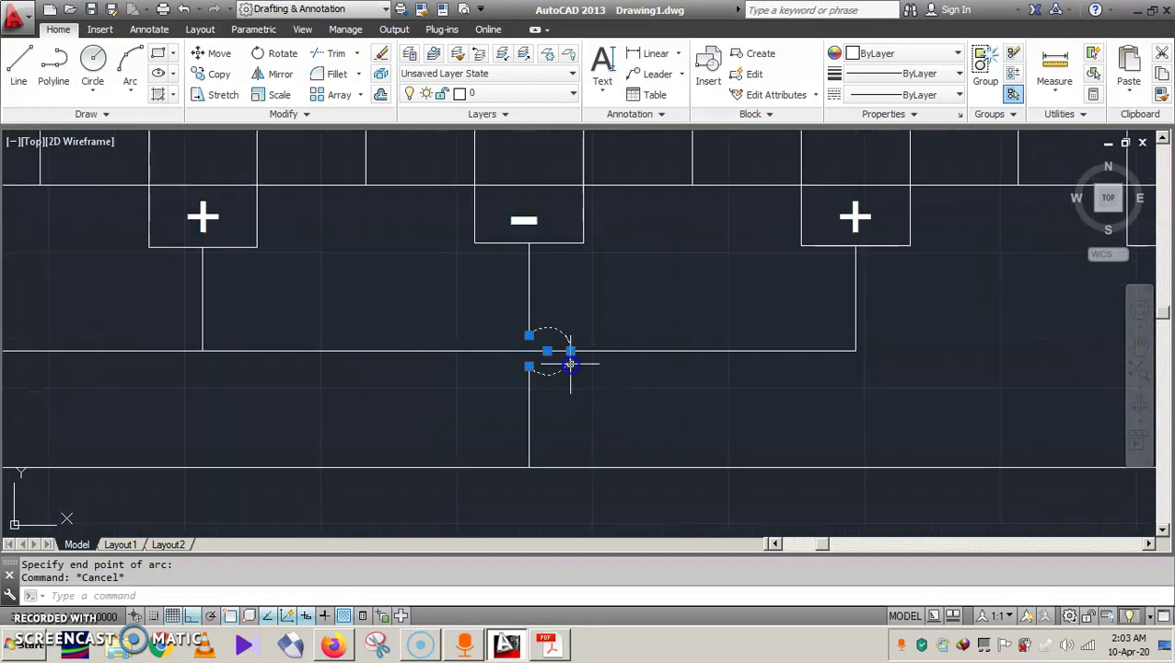
{"action": "left_click", "coordinate": [129, 66]}
{"action": "scroll", "coordinate": [557, 337], "scroll_direction": "up", "scroll_amount": 2}
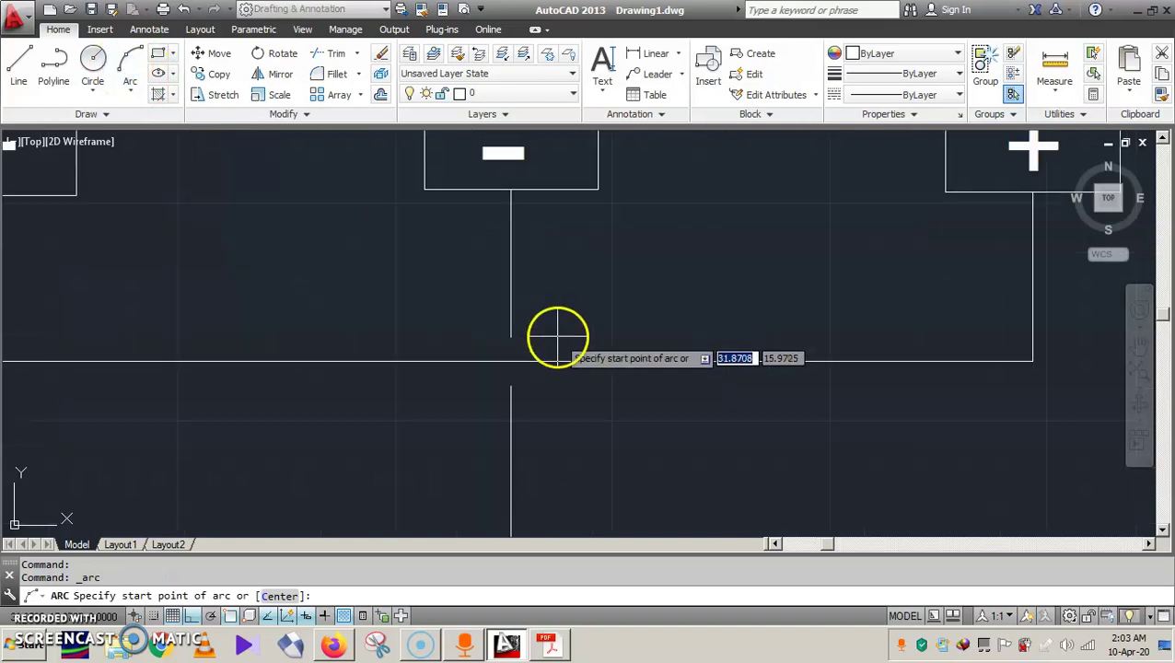
{"action": "left_click", "coordinate": [511, 336]}
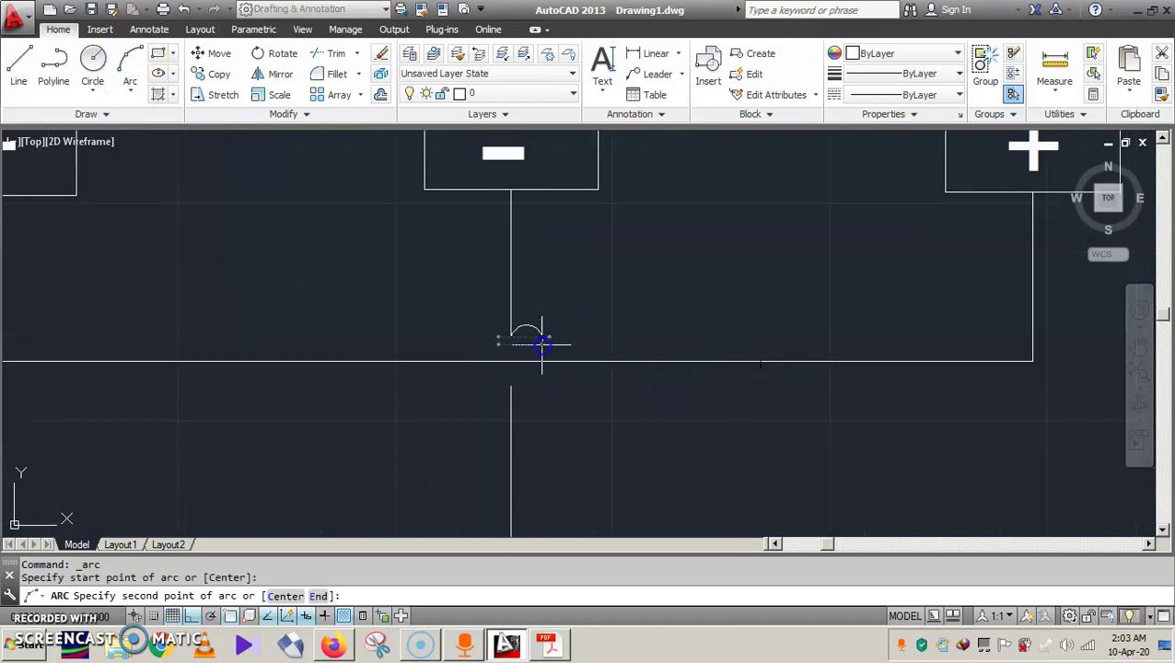
{"action": "left_click", "coordinate": [555, 361]}
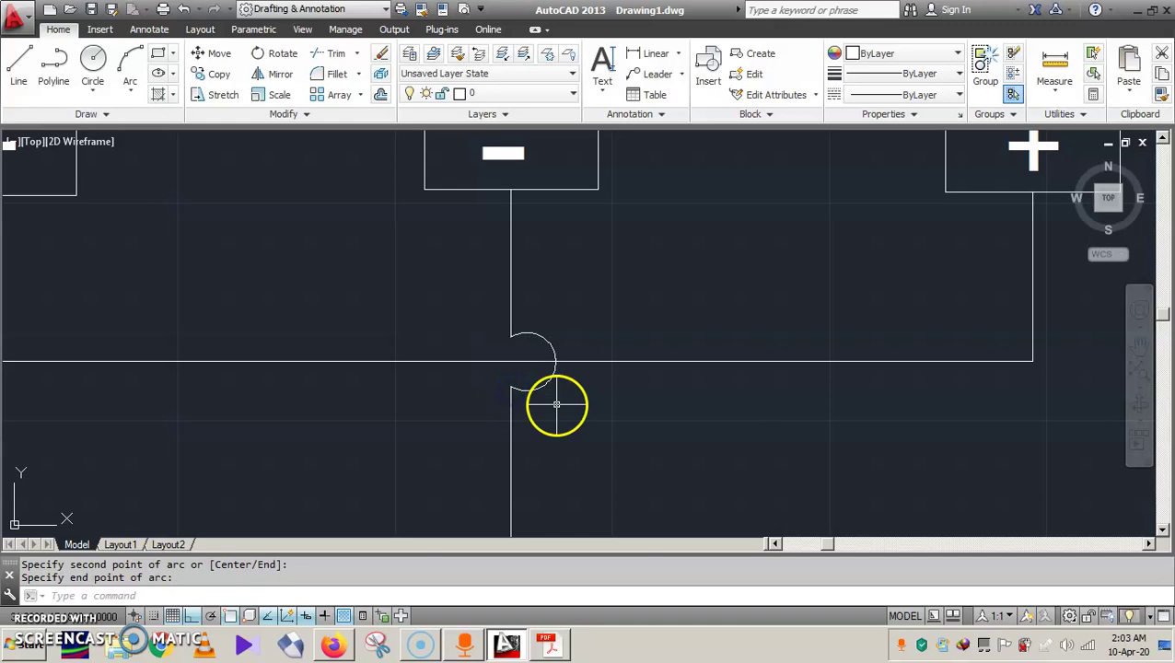
{"action": "left_click", "coordinate": [557, 405]}
{"action": "key", "text": "Return"}
{"action": "scroll", "coordinate": [538, 427], "scroll_direction": "down", "scroll_amount": 4}
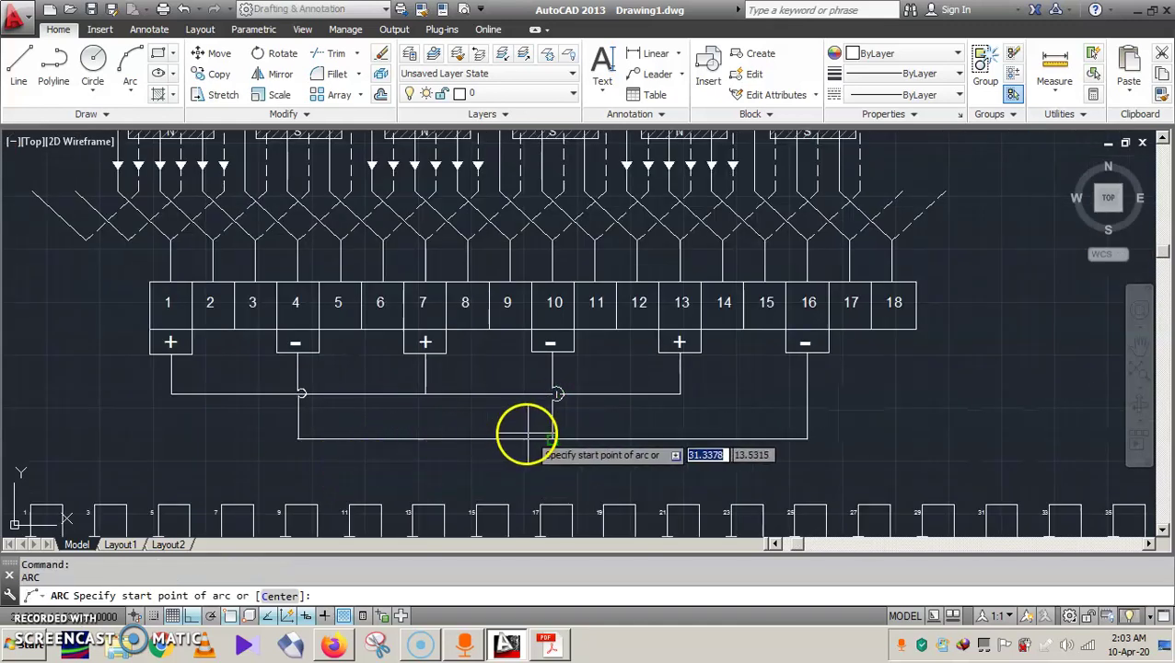
{"action": "key", "text": "Escape"}
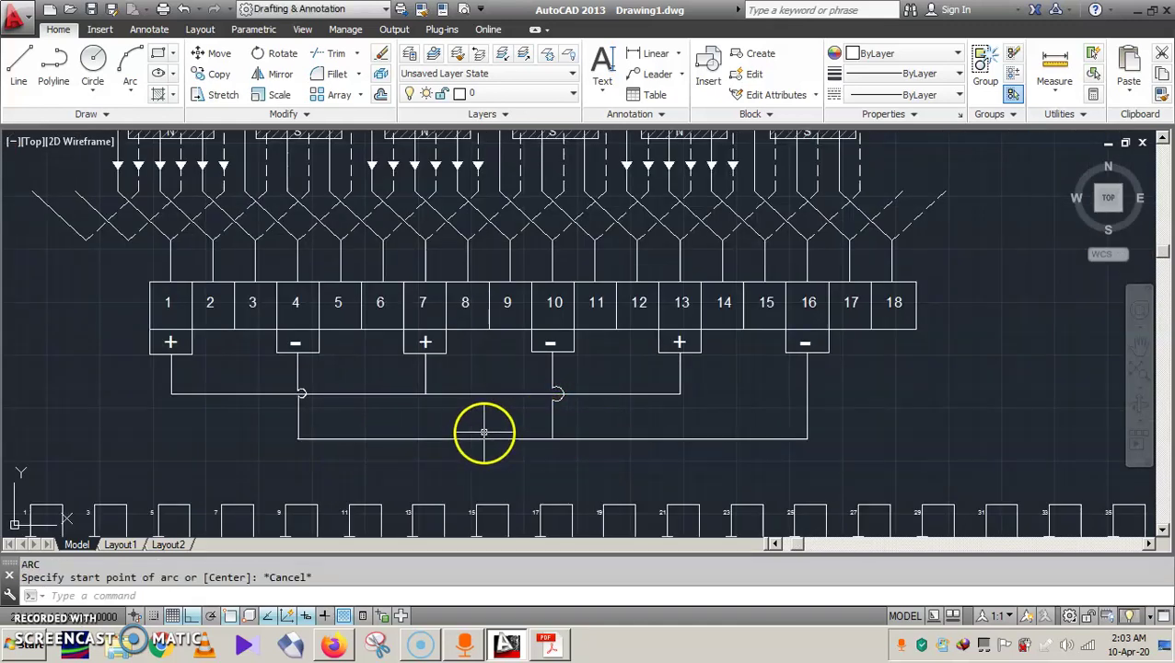
Step: Draw ortho lines extending the upper and lower bus wires left to the same point past terminal 1
{"action": "left_click", "coordinate": [1139, 345]}
{"action": "left_click_drag", "start_coordinate": [776, 414], "coordinate": [925, 364]}
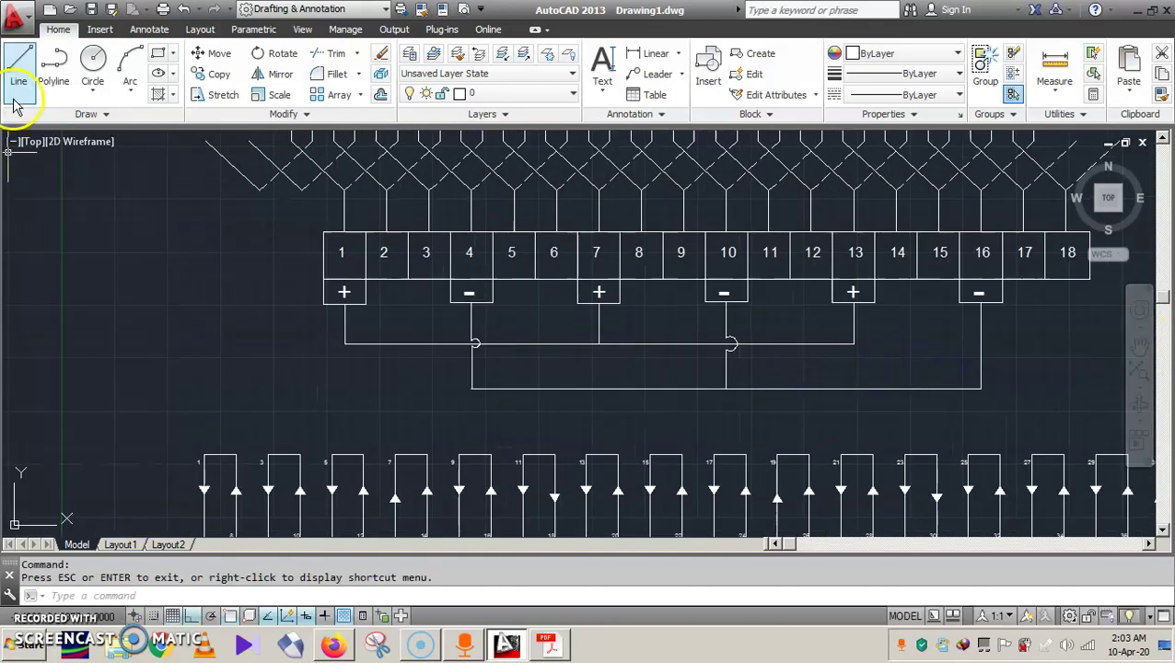
{"action": "left_click", "coordinate": [344, 343]}
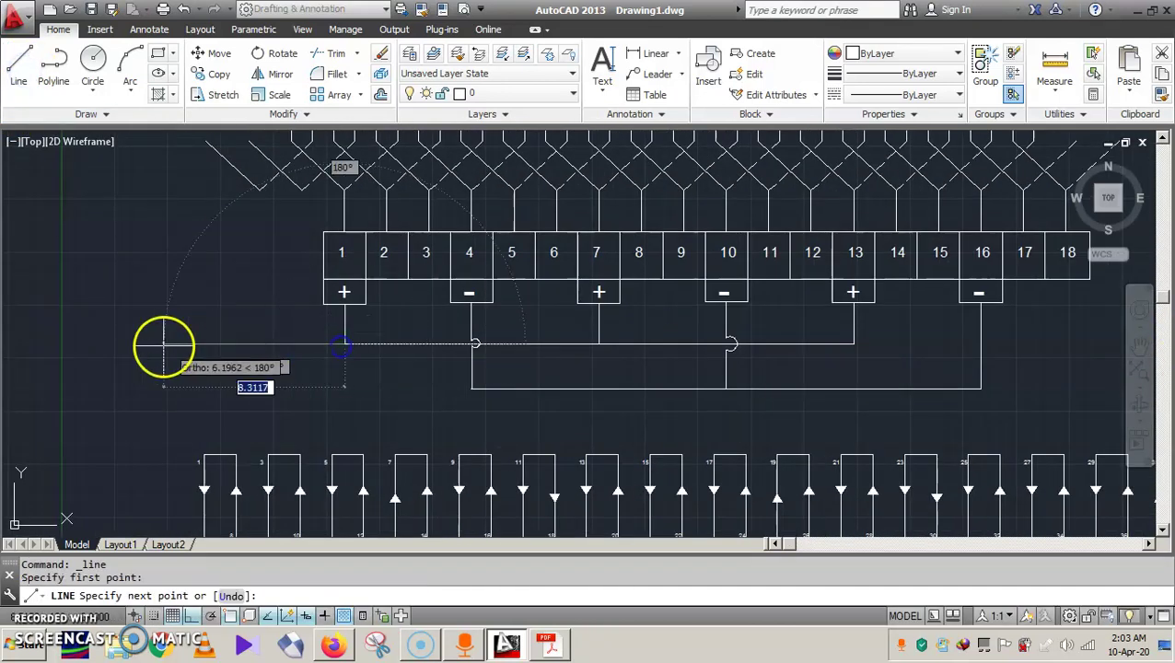
{"action": "left_click", "coordinate": [150, 343]}
{"action": "key", "text": "Escape"}
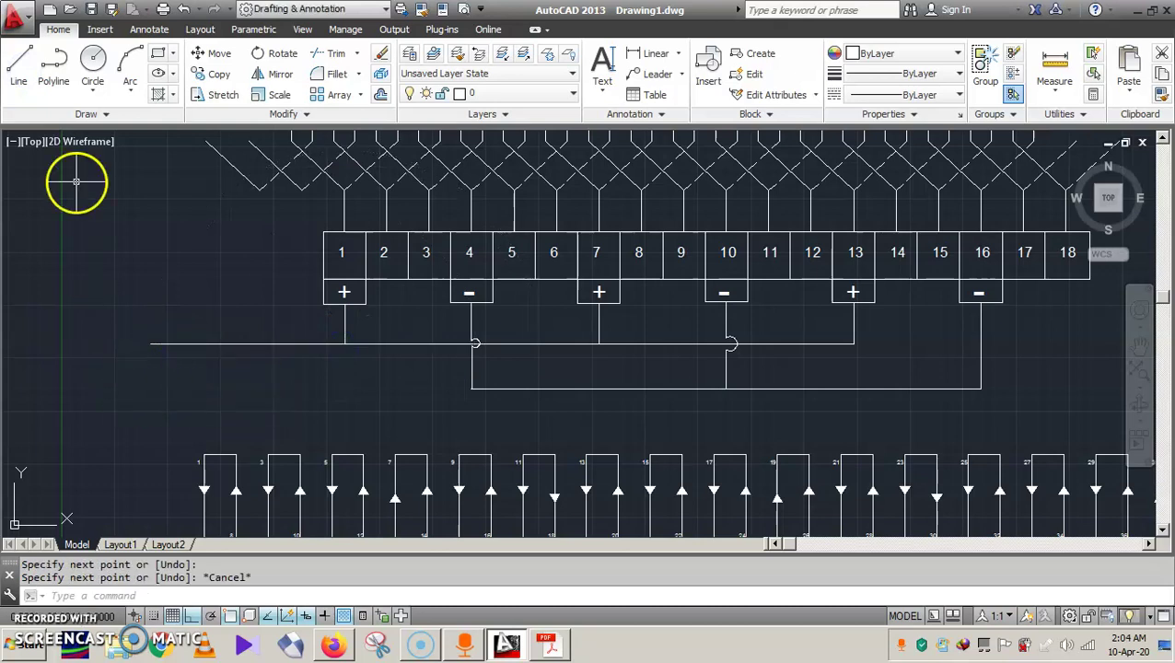
{"action": "left_click", "coordinate": [27, 71]}
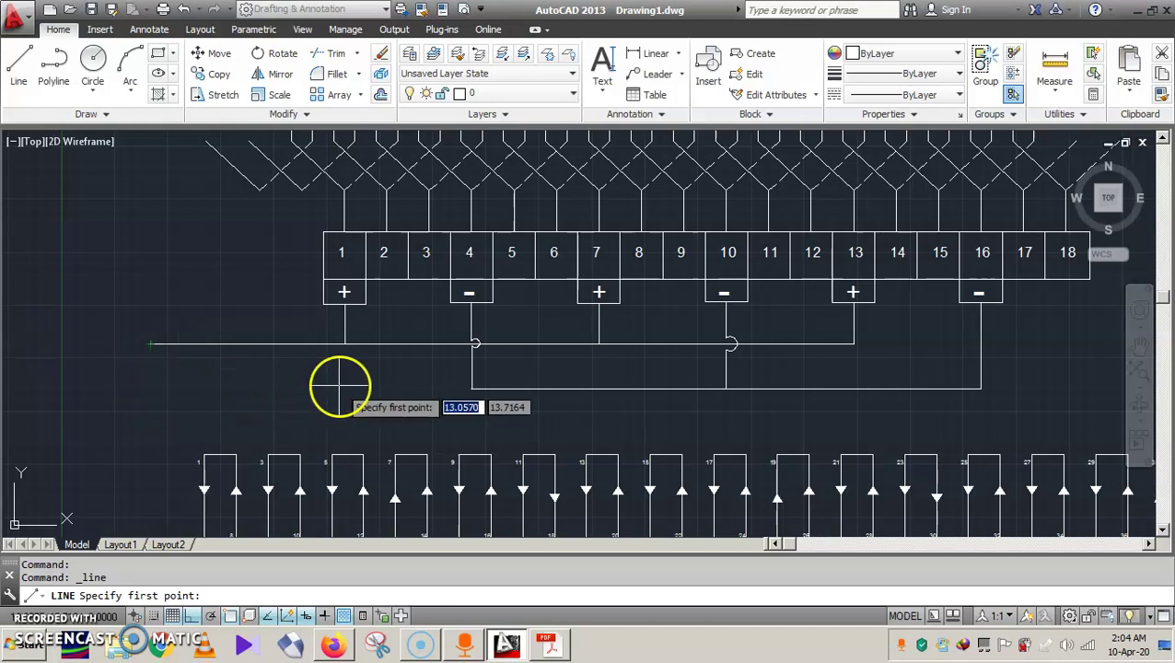
{"action": "left_click", "coordinate": [471, 389]}
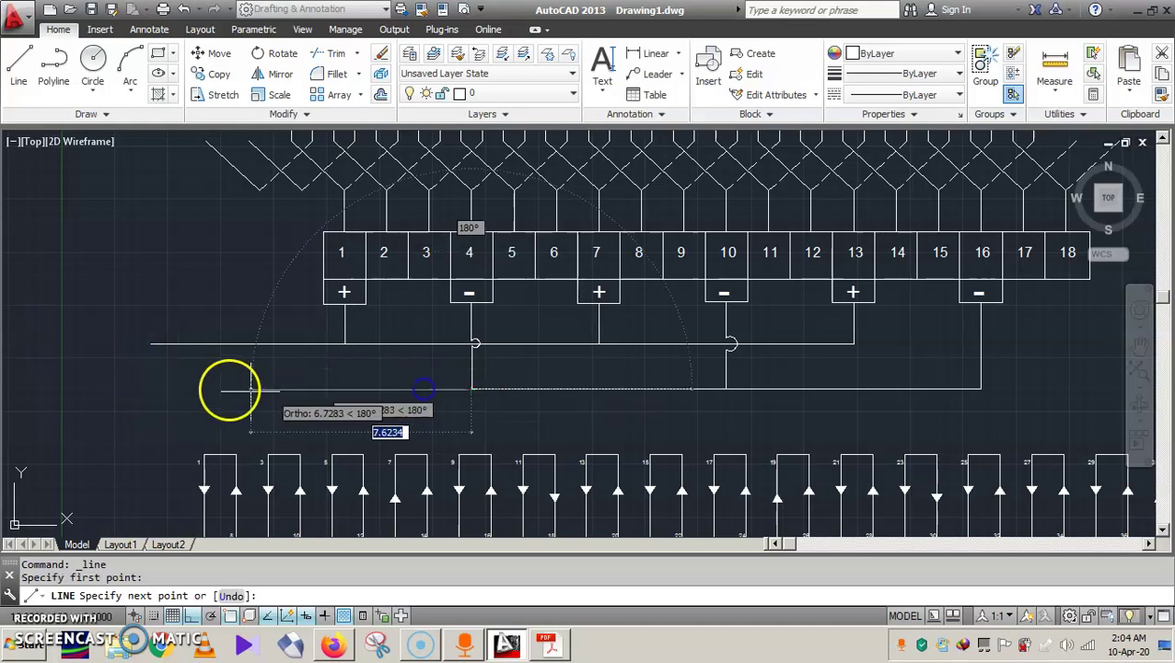
{"action": "left_click", "coordinate": [152, 388]}
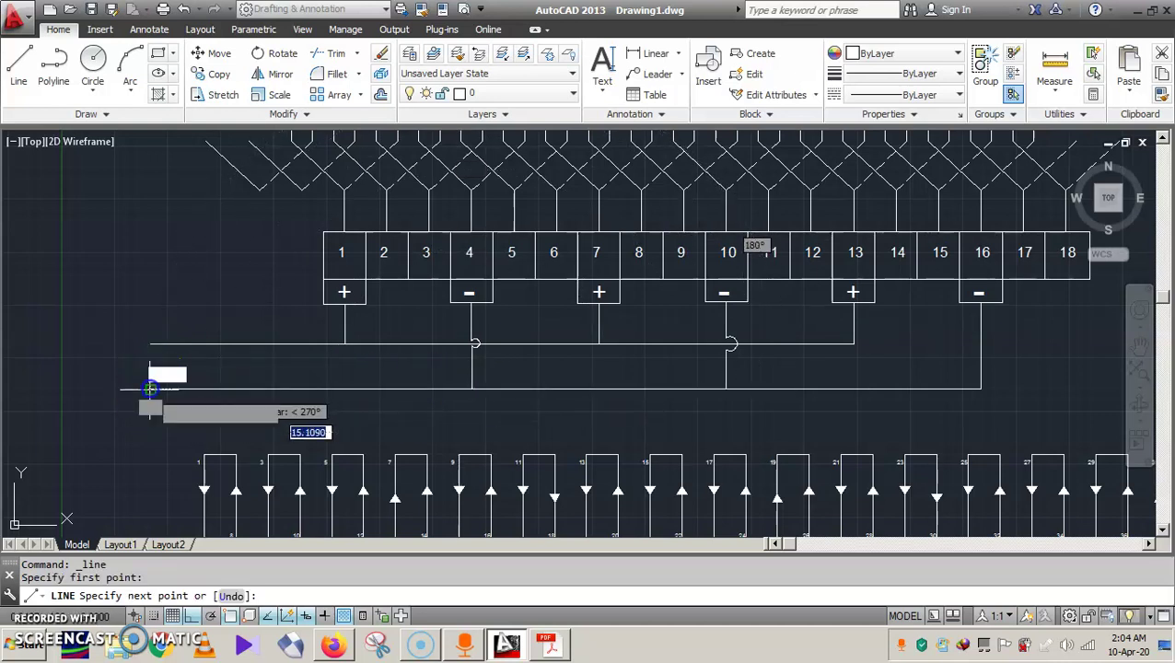
{"action": "key", "text": "Return"}
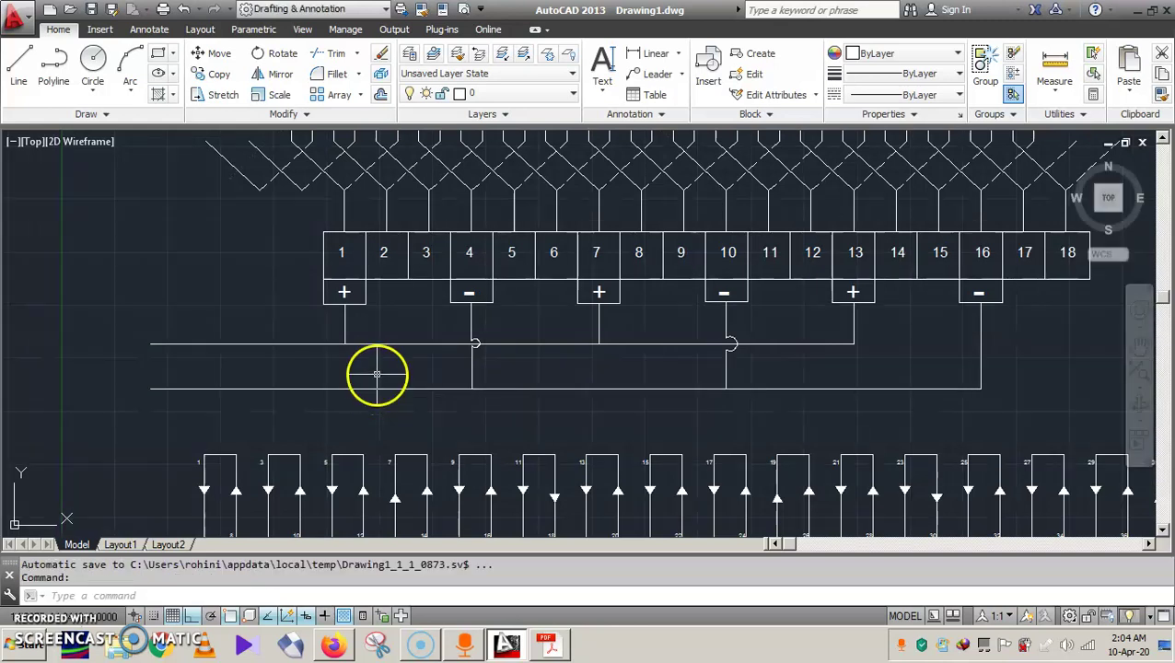
Step: Try copying and pasting the + symbol array, then cancel the paste
{"action": "left_click", "coordinate": [603, 64]}
{"action": "key", "text": "Escape"}
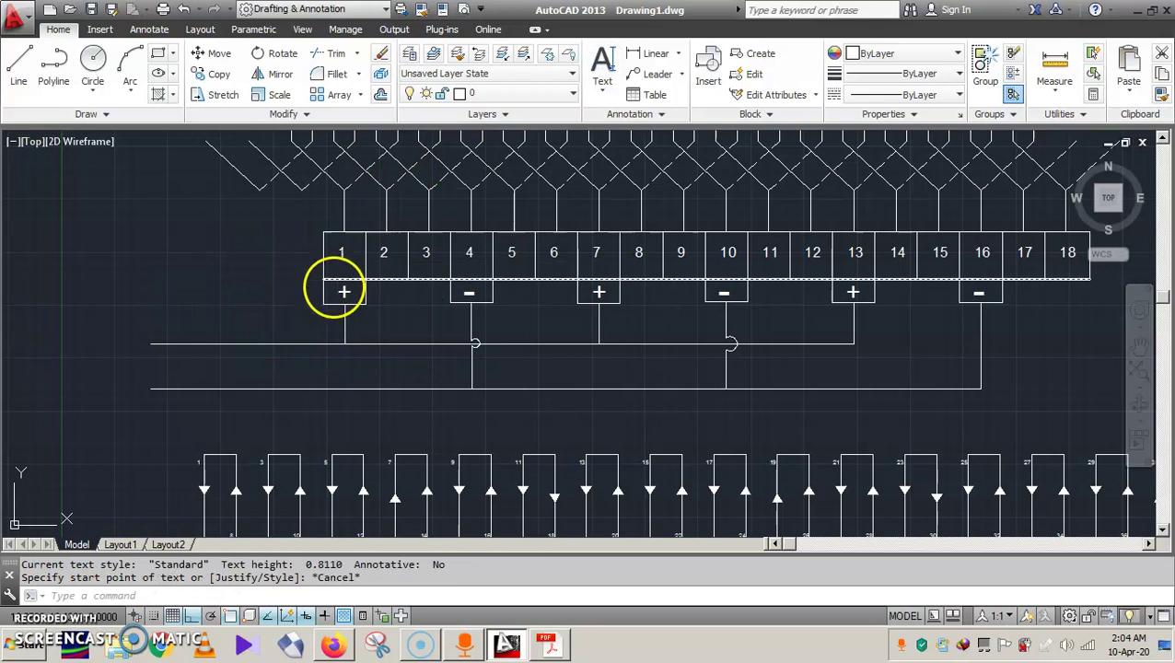
{"action": "left_click", "coordinate": [343, 293]}
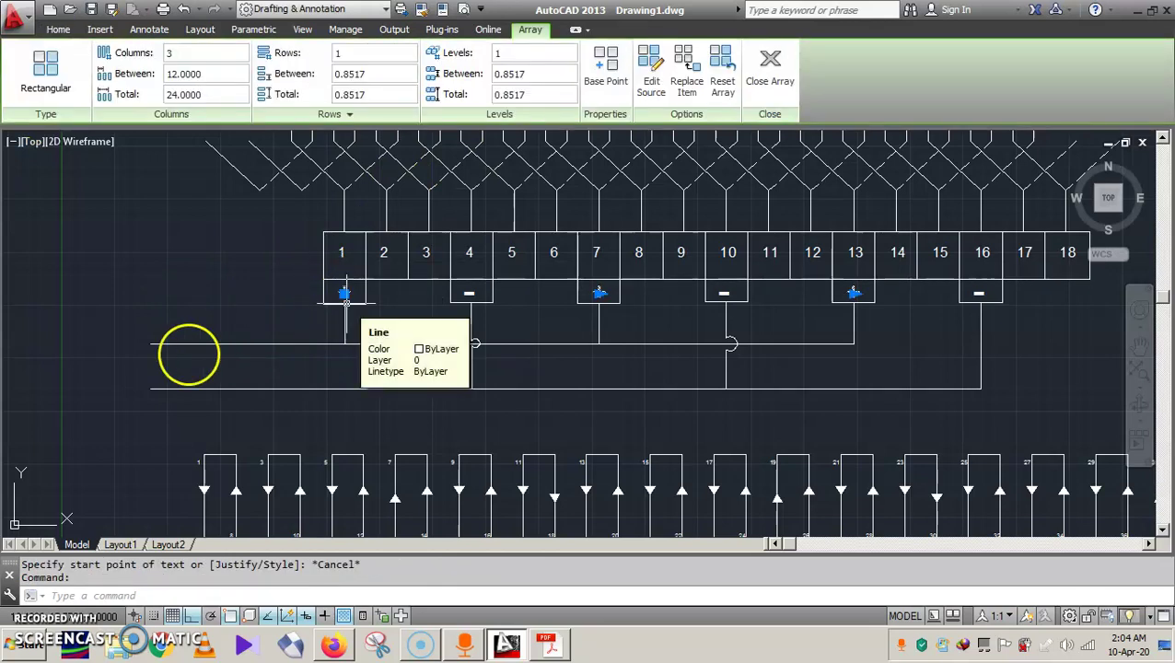
{"action": "key", "text": "ctrl+c"}
{"action": "key", "text": "ctrl+v"}
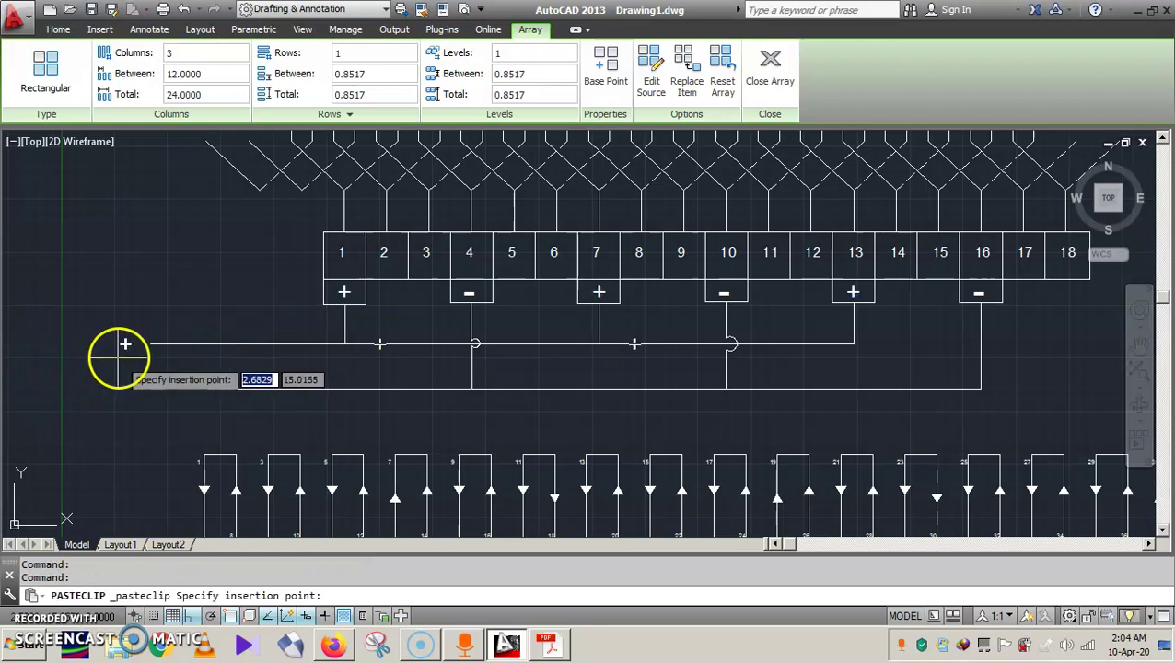
{"action": "key", "text": "Escape"}
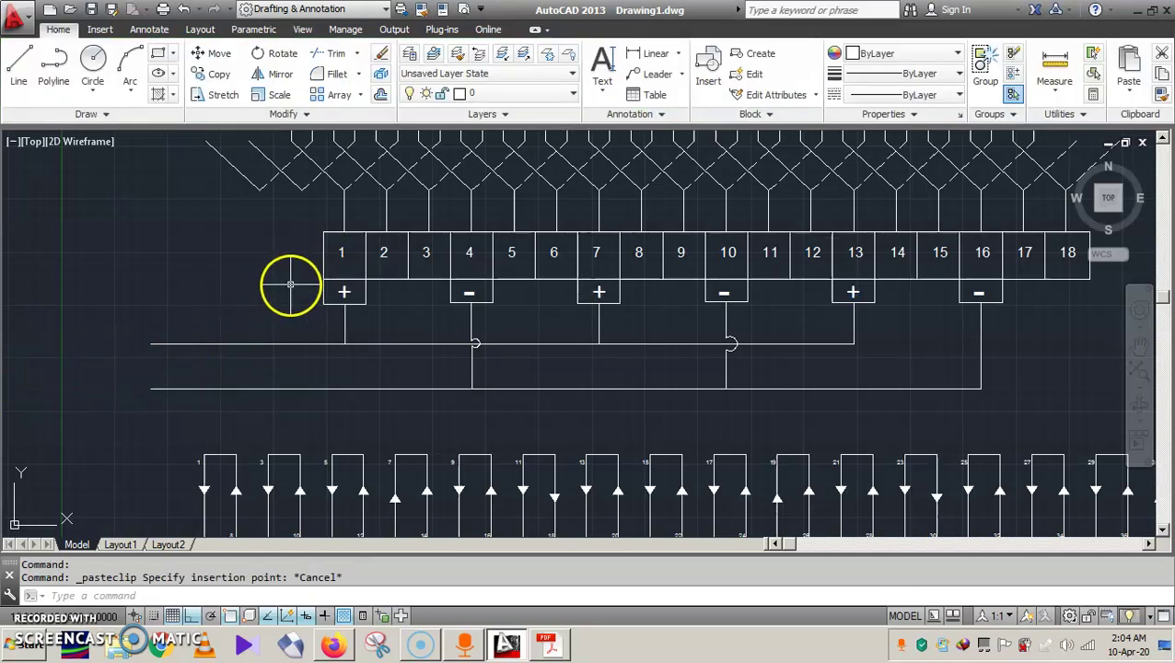
Step: Explode the + symbol array into separate + signs
{"action": "left_click", "coordinate": [289, 284]}
{"action": "left_click", "coordinate": [1008, 296]}
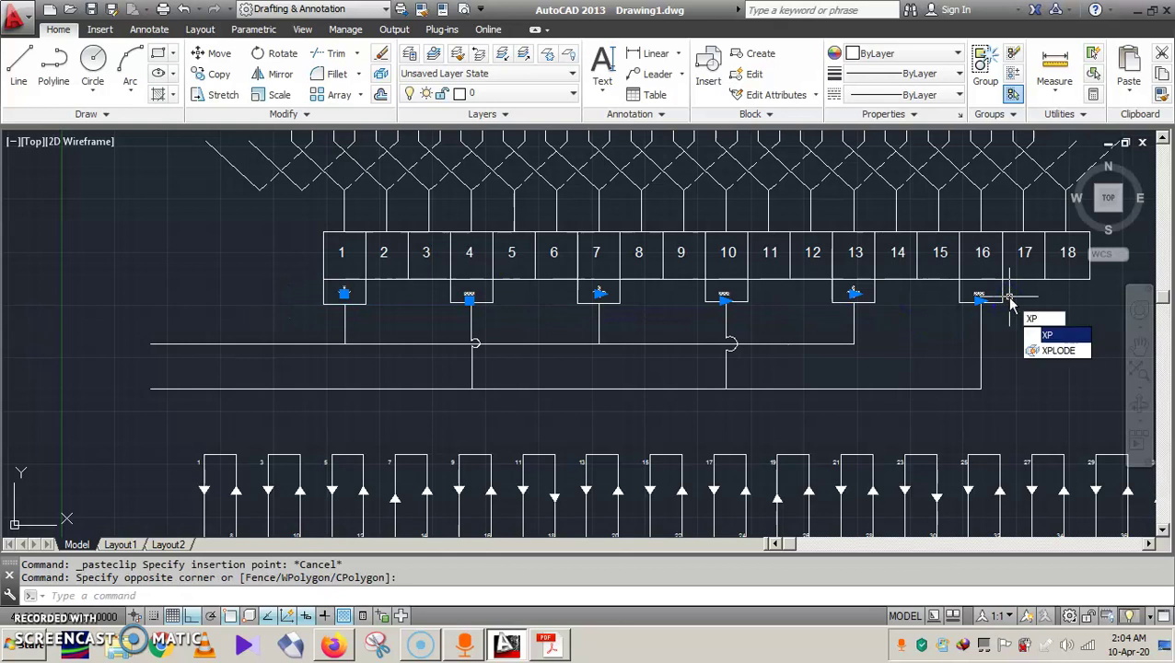
{"action": "key", "text": "Return"}
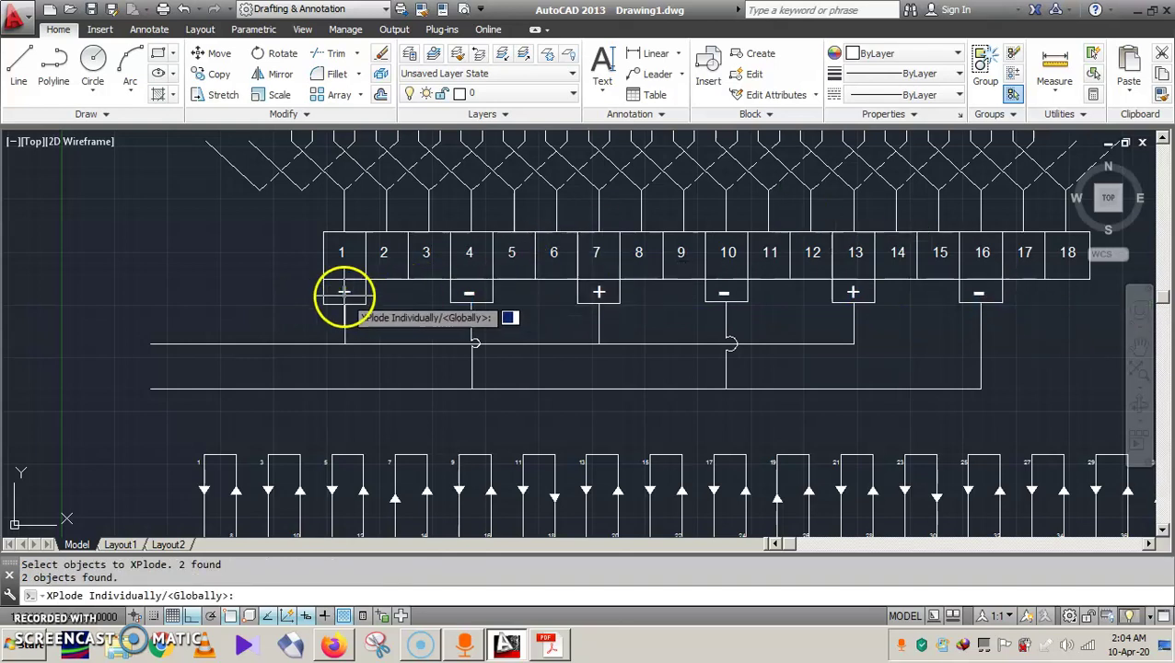
{"action": "key", "text": "Escape"}
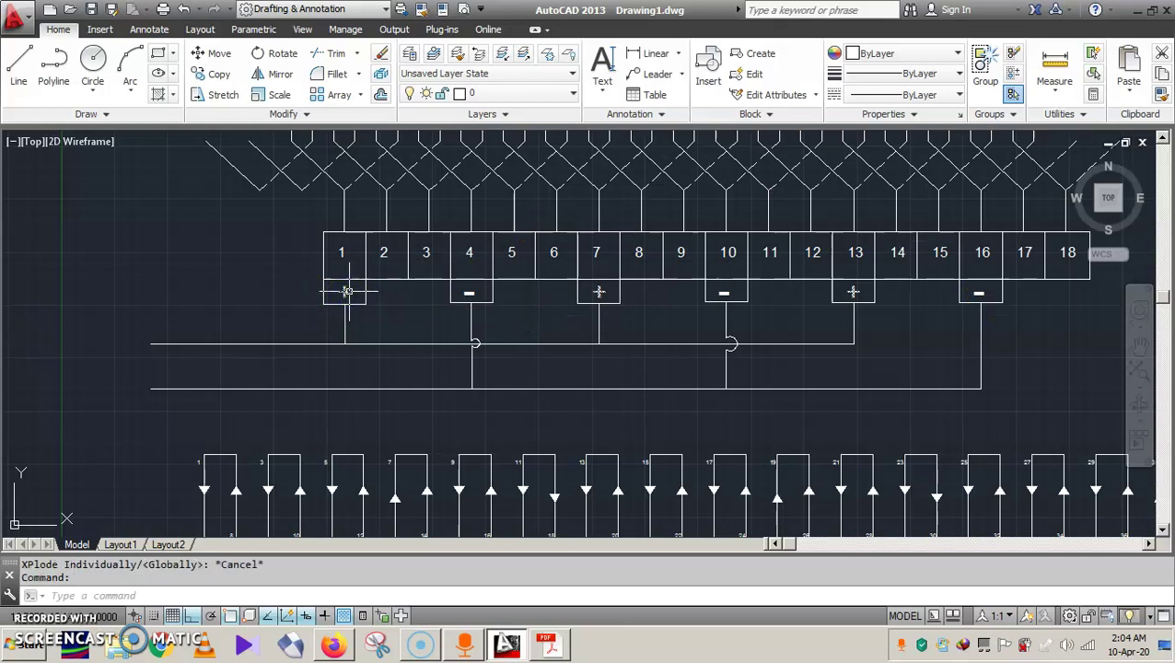
{"action": "left_click", "coordinate": [345, 293]}
{"action": "mouse_move", "coordinate": [344, 293]}
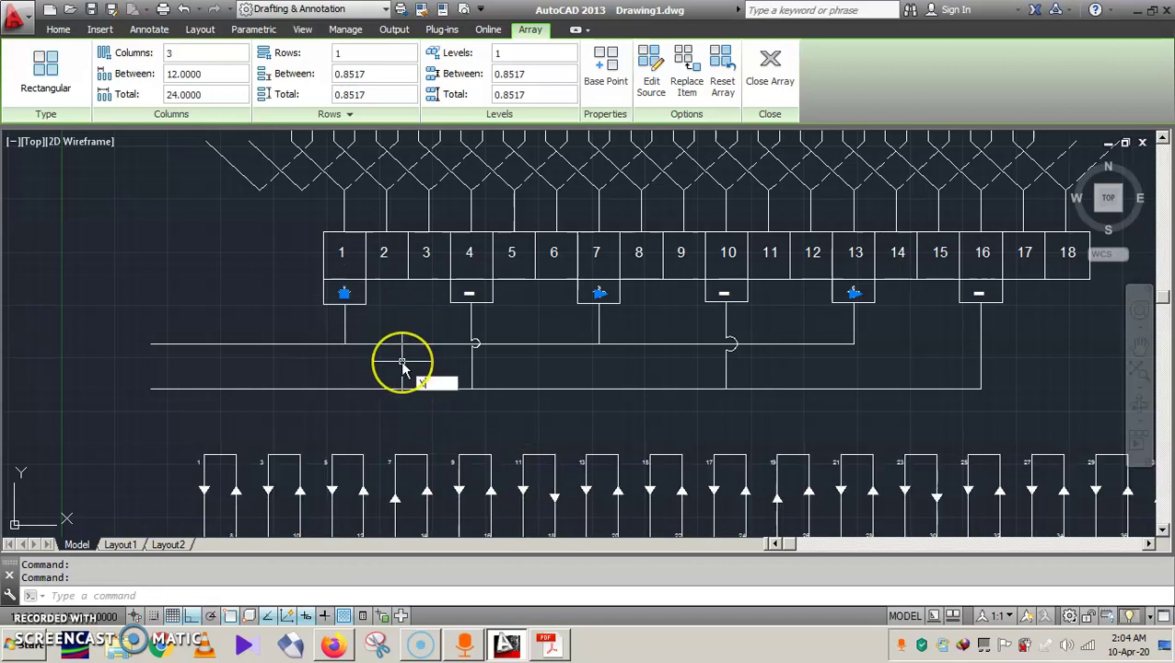
{"action": "key", "text": "Return"}
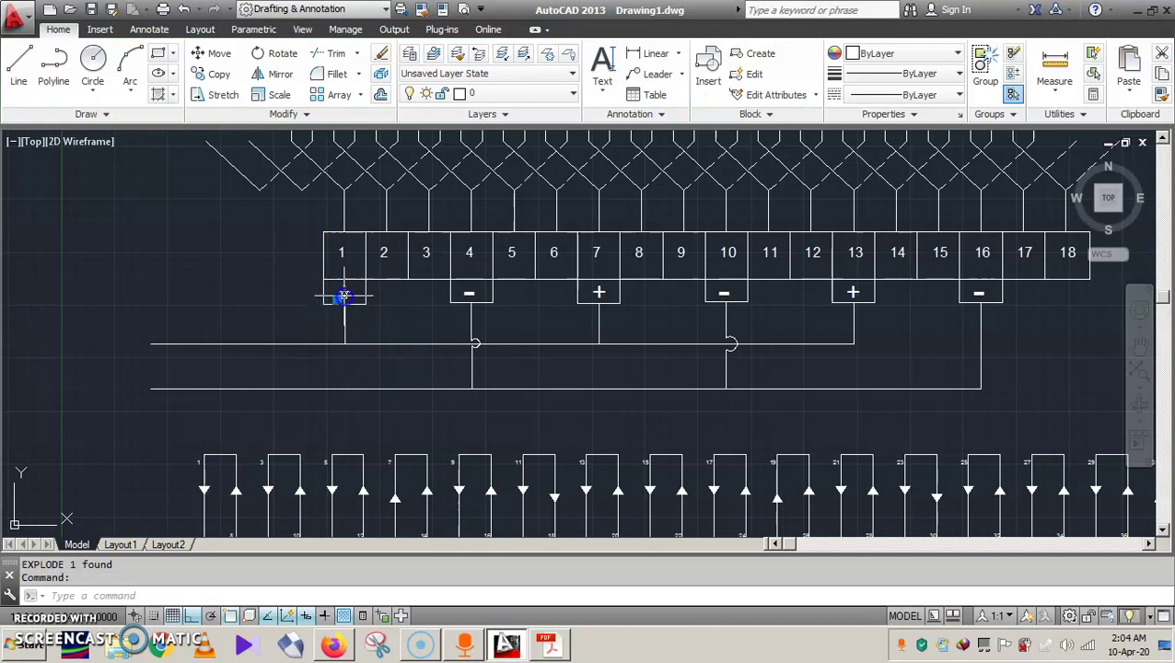
Step: Copy a single + sign and paste it at the upper bus wire's left end
{"action": "key", "text": "ctrl+c"}
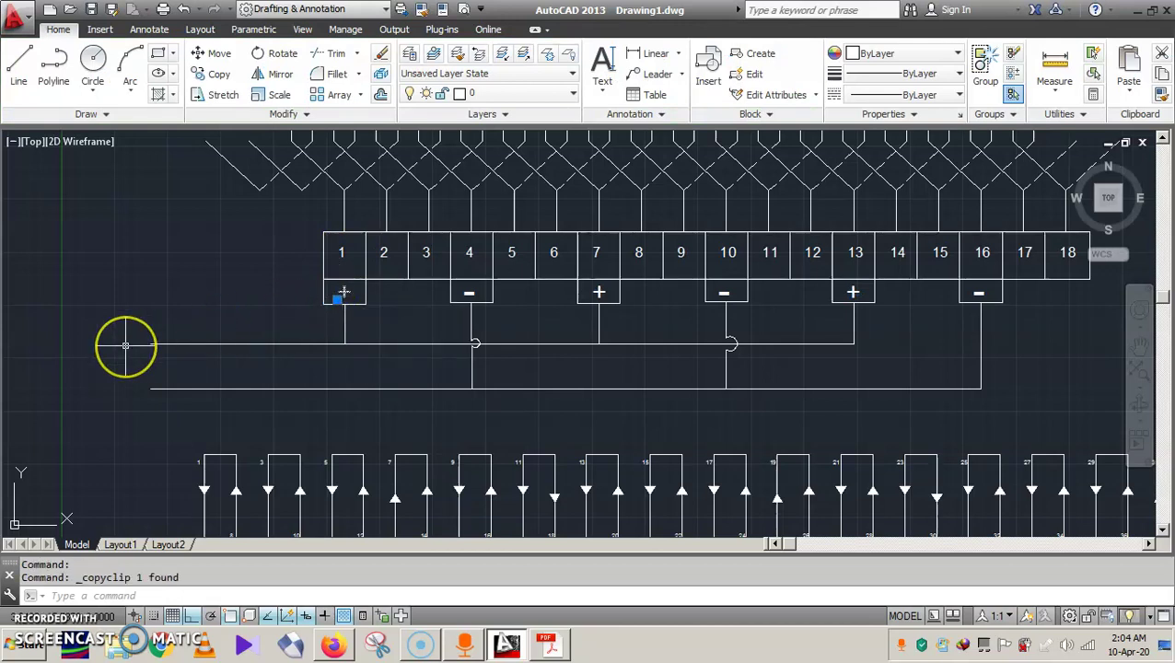
{"action": "key", "text": "ctrl+v"}
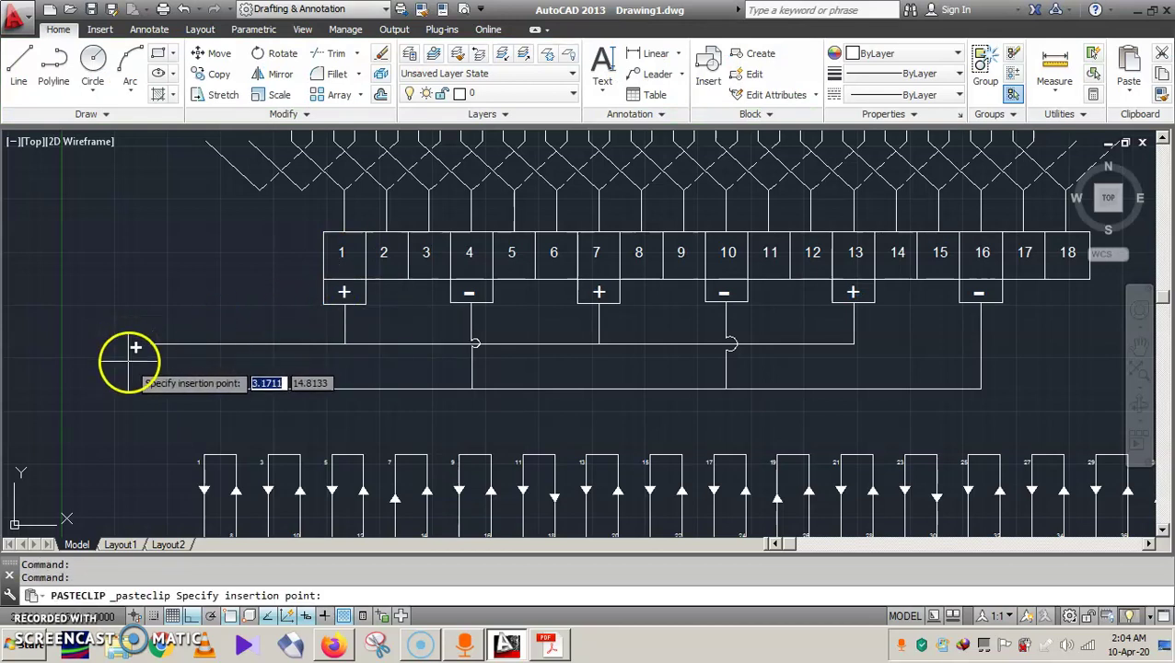
{"action": "scroll", "coordinate": [135, 354], "scroll_direction": "up", "scroll_amount": 5}
{"action": "scroll", "coordinate": [135, 354], "scroll_direction": "up", "scroll_amount": 2}
{"action": "left_click", "coordinate": [116, 378]}
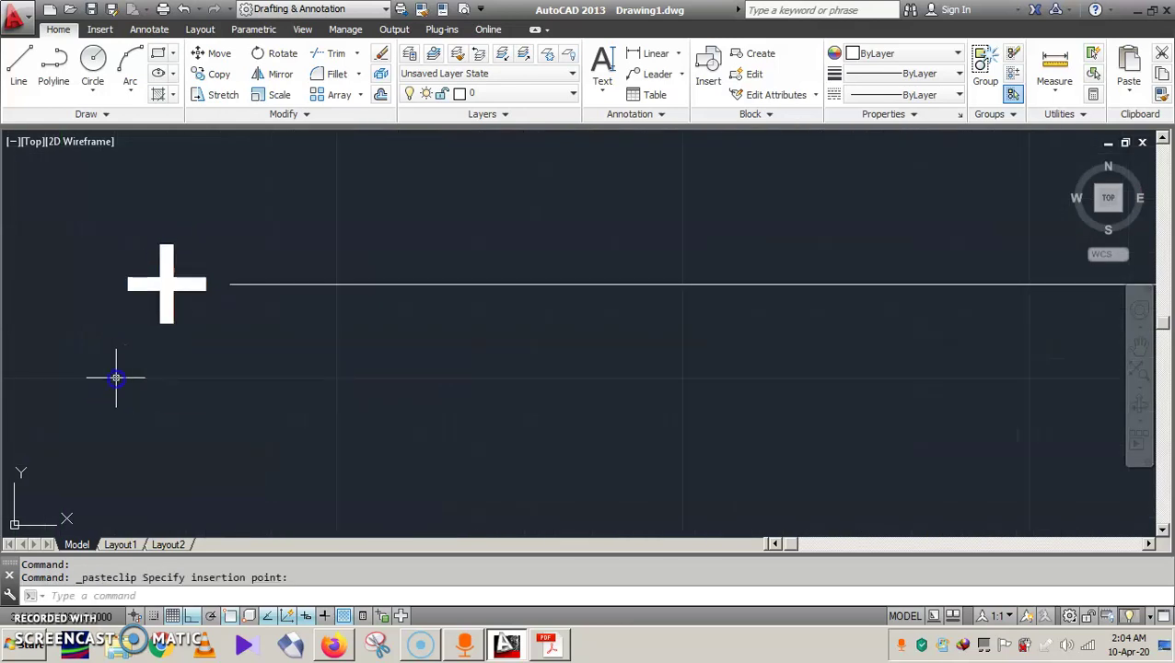
{"action": "scroll", "coordinate": [230, 387], "scroll_direction": "down", "scroll_amount": 5}
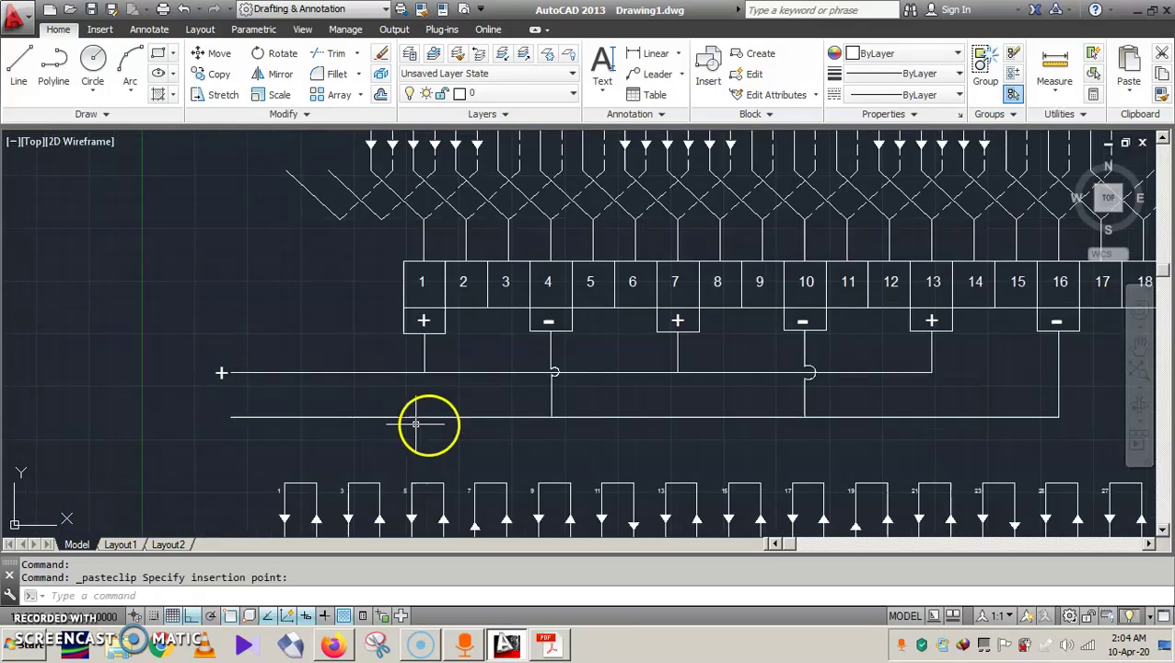
Step: Explode the terminal array of − symbols into separate objects
{"action": "left_click", "coordinate": [550, 320]}
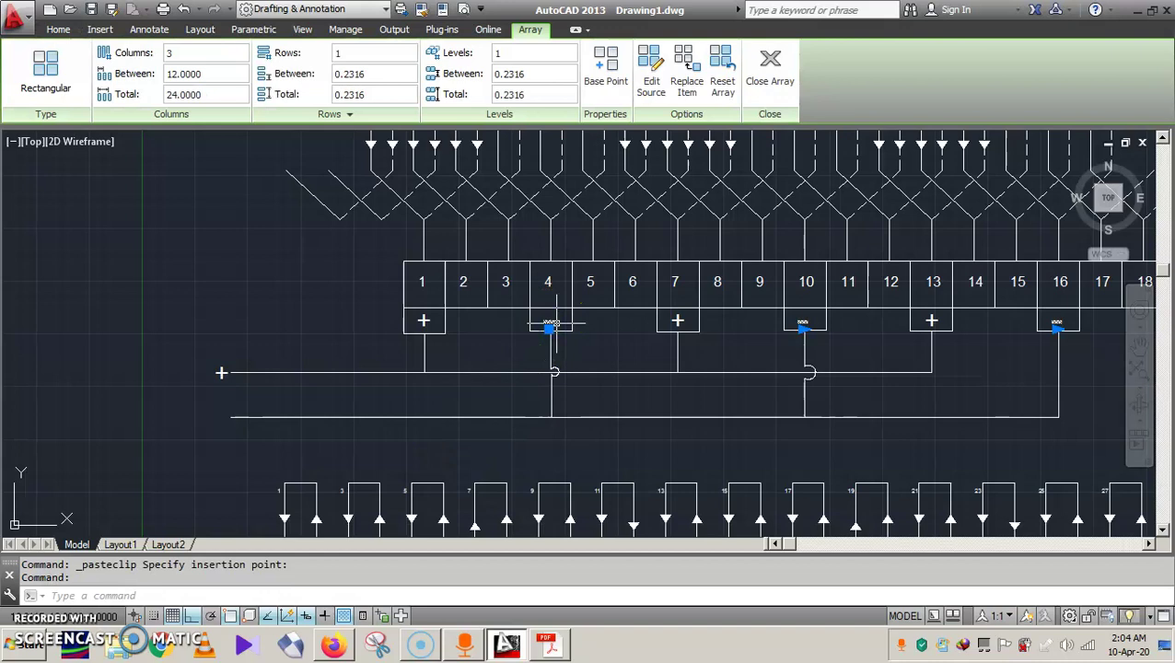
{"action": "key", "text": "Return"}
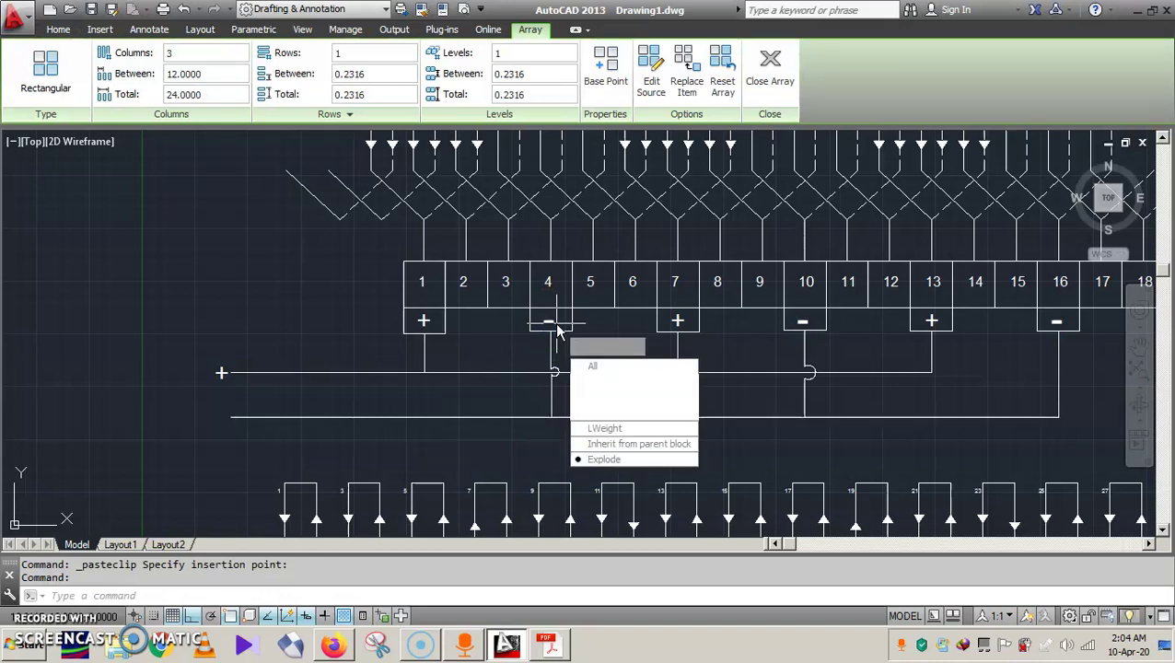
{"action": "key", "text": "Return"}
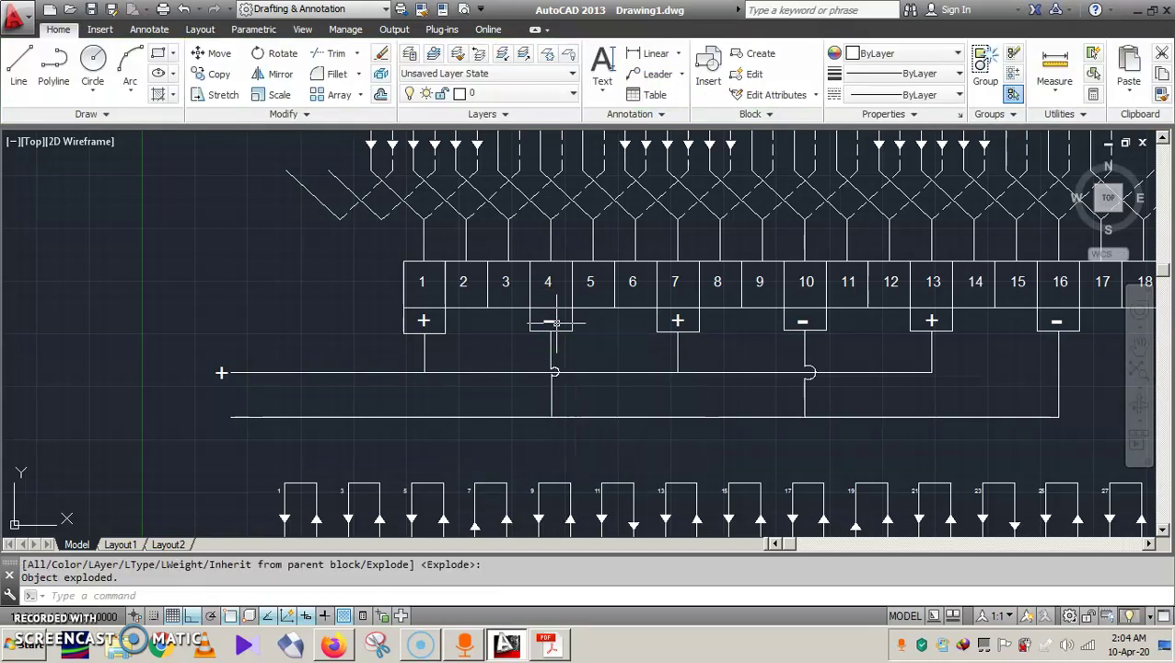
{"action": "scroll", "coordinate": [564, 322], "scroll_direction": "up", "scroll_amount": 5}
Step: Copy the minus sign at terminal 4 to the clipboard, then cancel the paste
{"action": "left_click", "coordinate": [549, 322]}
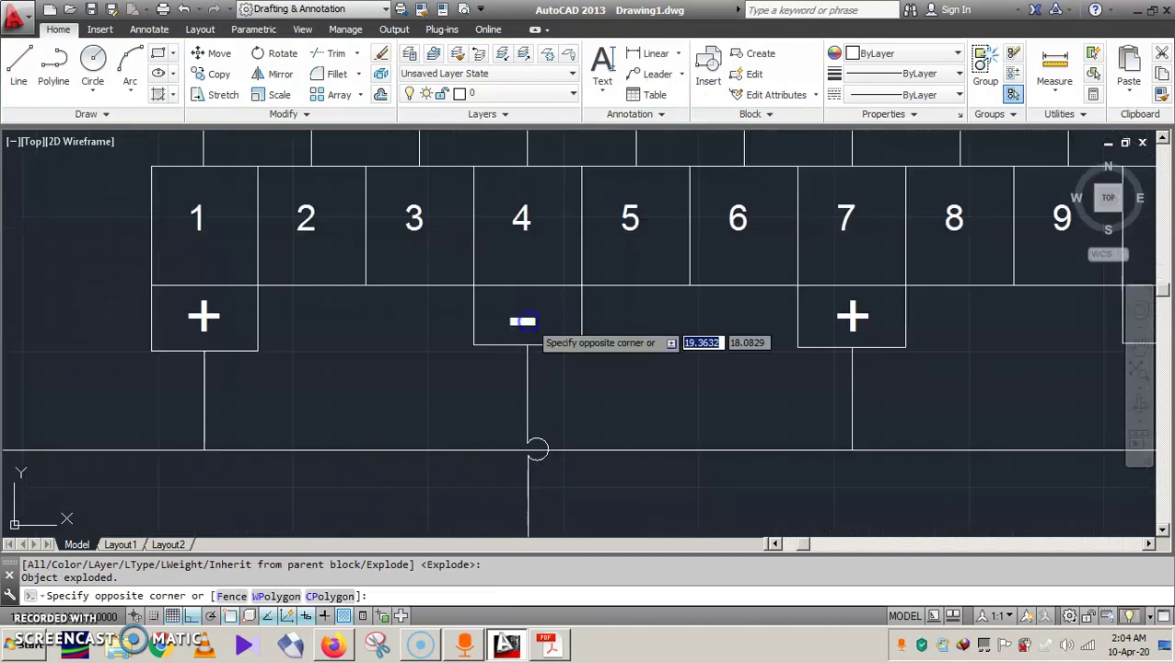
{"action": "left_click", "coordinate": [512, 325]}
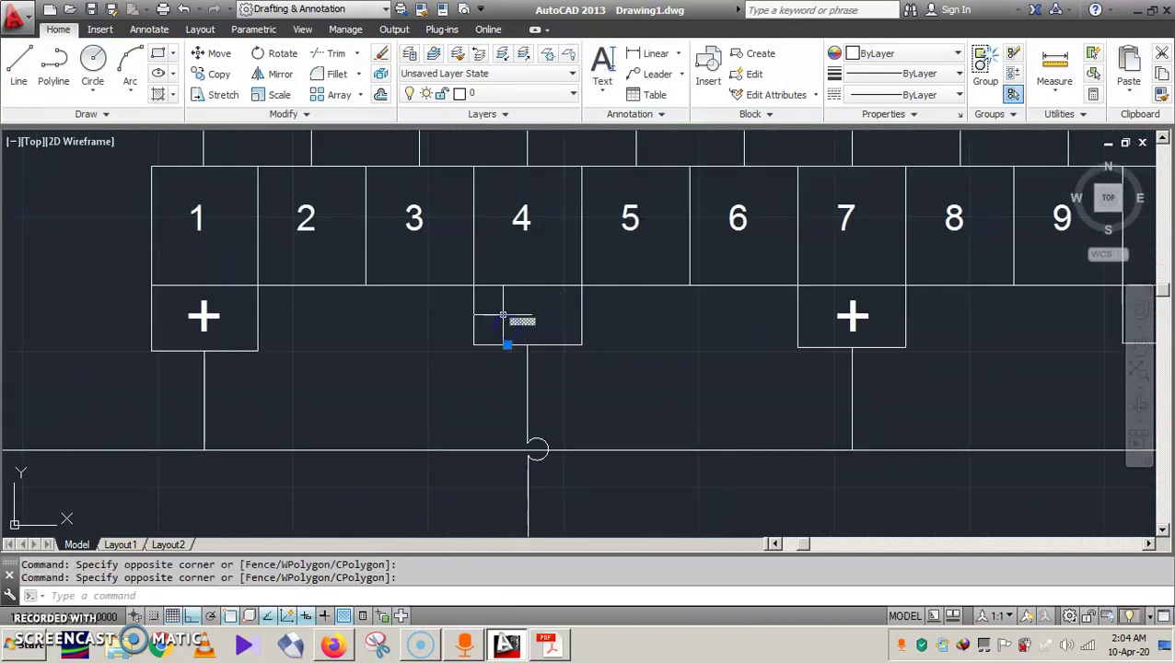
{"action": "key", "text": "ctrl+c"}
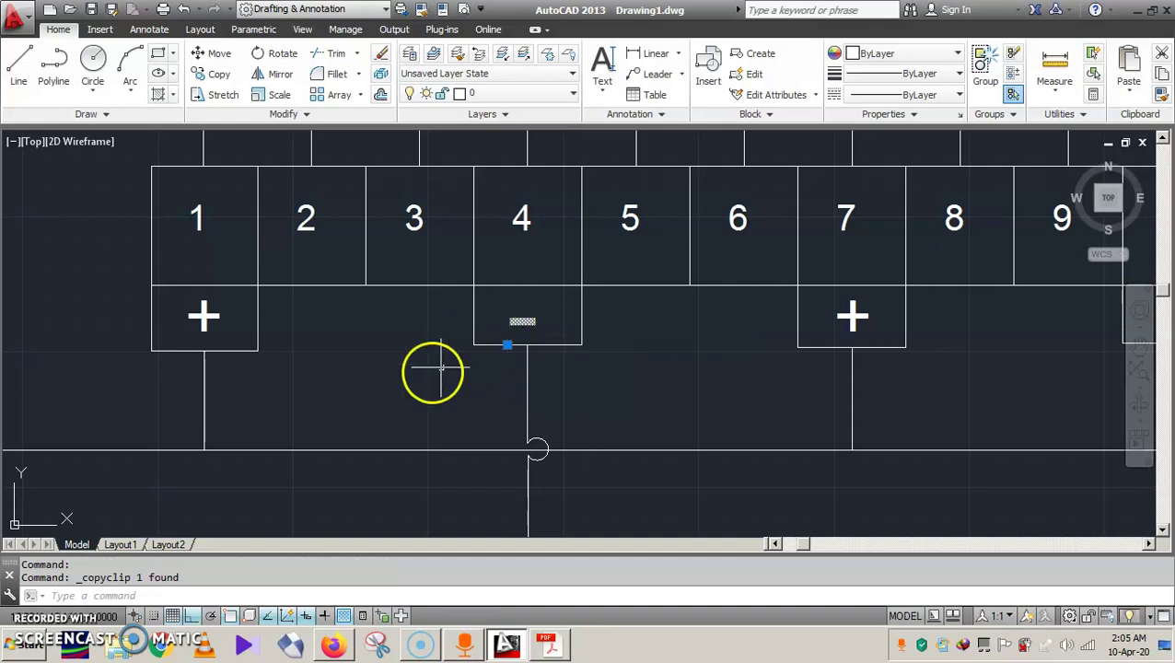
{"action": "left_click", "coordinate": [1141, 347]}
{"action": "mouse_move", "coordinate": [596, 434]}
{"action": "left_mouse_down"}
{"action": "mouse_move", "coordinate": [804, 364]}
{"action": "mouse_move", "coordinate": [250, 480]}
{"action": "mouse_move", "coordinate": [285, 430]}
{"action": "mouse_move", "coordinate": [272, 421]}
{"action": "left_mouse_up"}
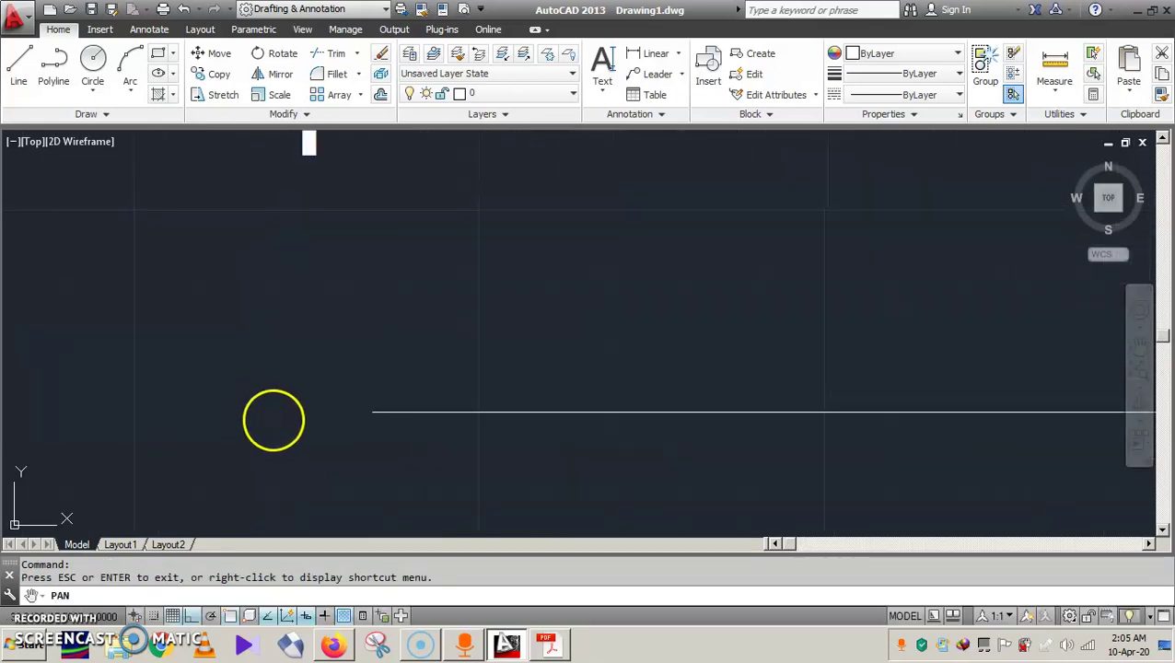
{"action": "key", "text": "Escape"}
{"action": "key", "text": "ctrl+v"}
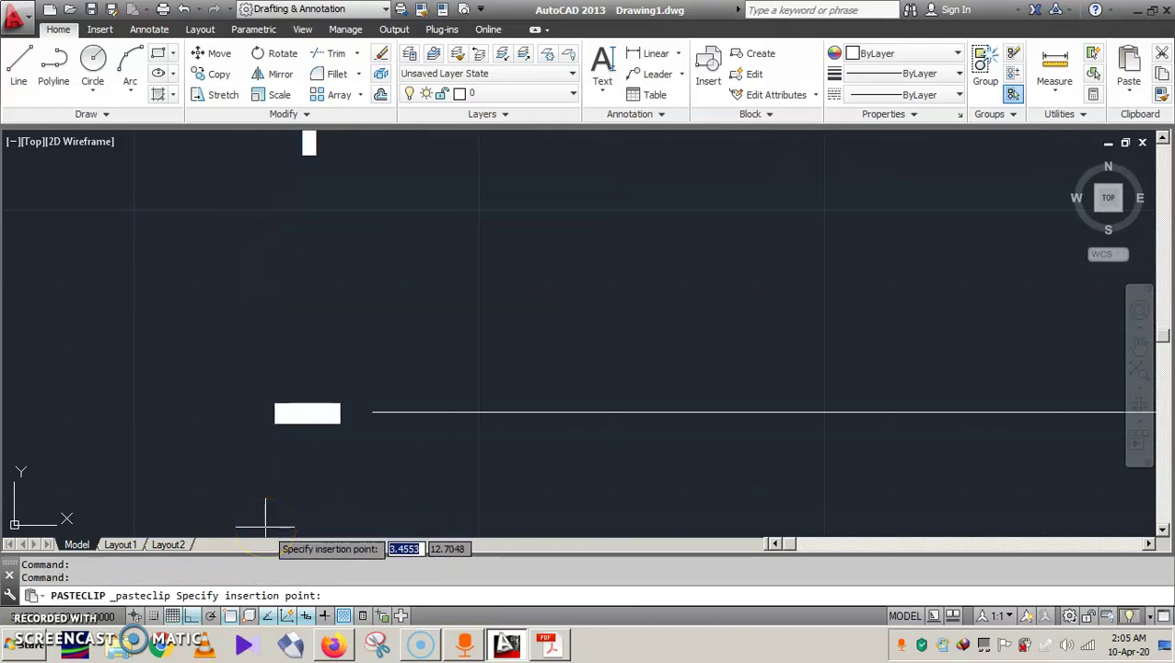
{"action": "key", "text": "Escape"}
{"action": "scroll", "coordinate": [505, 462], "scroll_direction": "up", "scroll_amount": 3}
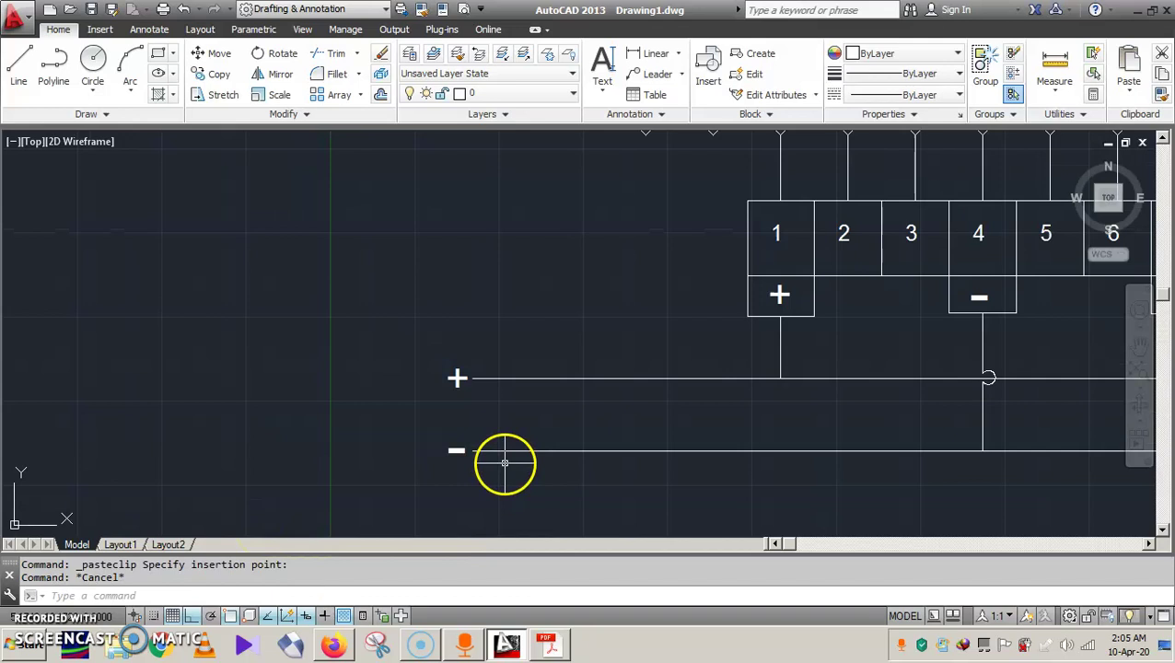
Step: Draw a small terminal circle at the left end of the + bus line
{"action": "left_click", "coordinate": [1139, 348]}
{"action": "mouse_move", "coordinate": [1096, 359]}
{"action": "left_mouse_down"}
{"action": "mouse_move", "coordinate": [501, 276]}
{"action": "mouse_move", "coordinate": [550, 344]}
{"action": "mouse_move", "coordinate": [635, 313]}
{"action": "left_mouse_up"}
{"action": "left_click_drag", "start_coordinate": [194, 328], "coordinate": [548, 387]}
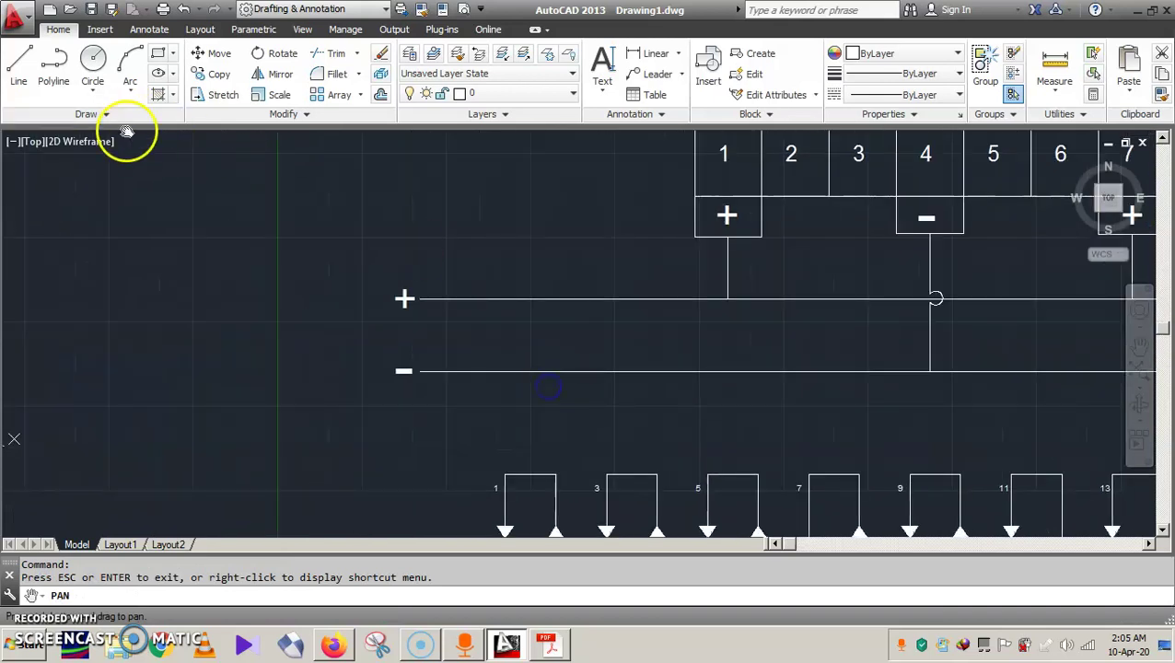
{"action": "scroll", "coordinate": [419, 306], "scroll_direction": "up", "scroll_amount": 6}
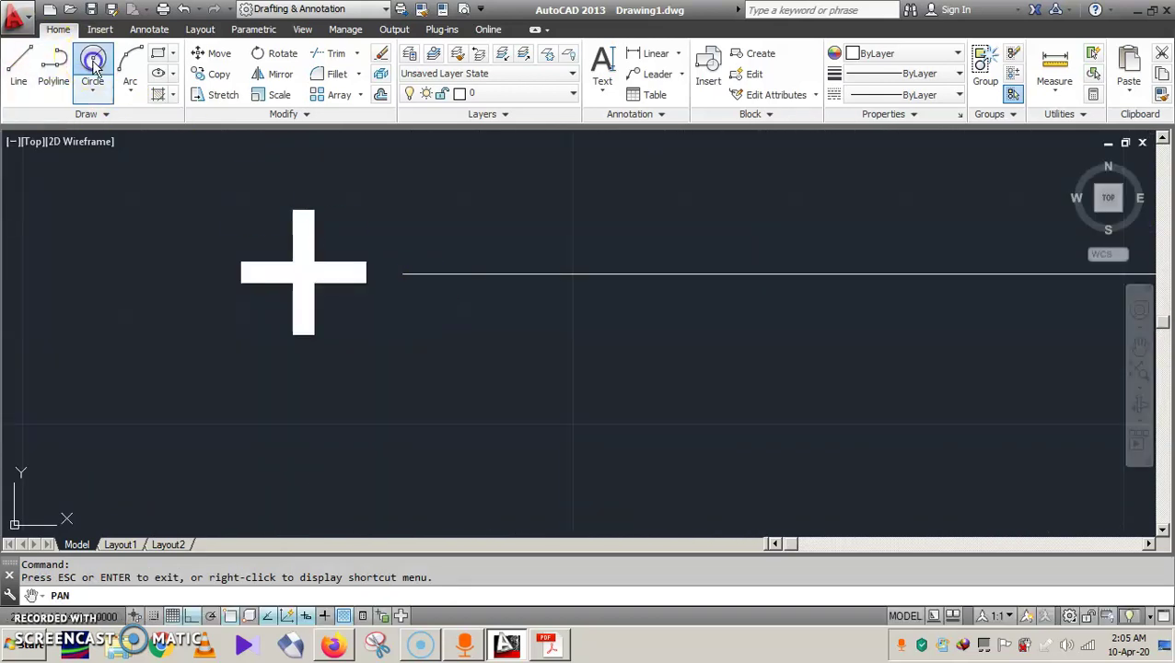
{"action": "left_click", "coordinate": [93, 62]}
{"action": "left_click", "coordinate": [404, 273]}
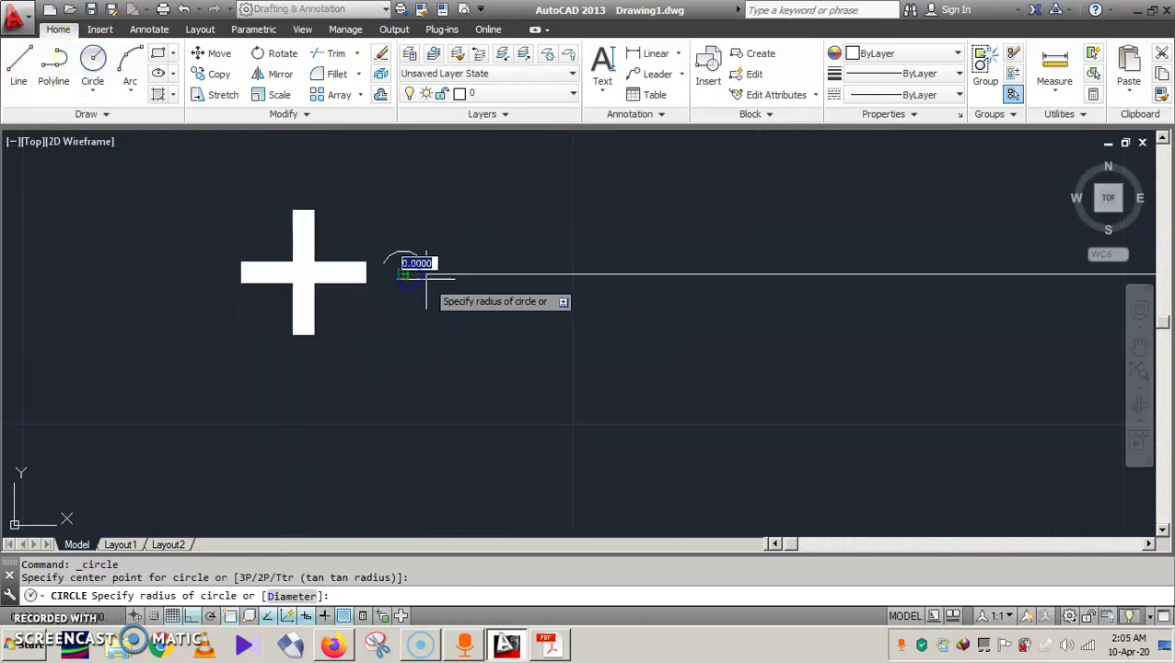
{"action": "left_click", "coordinate": [421, 282]}
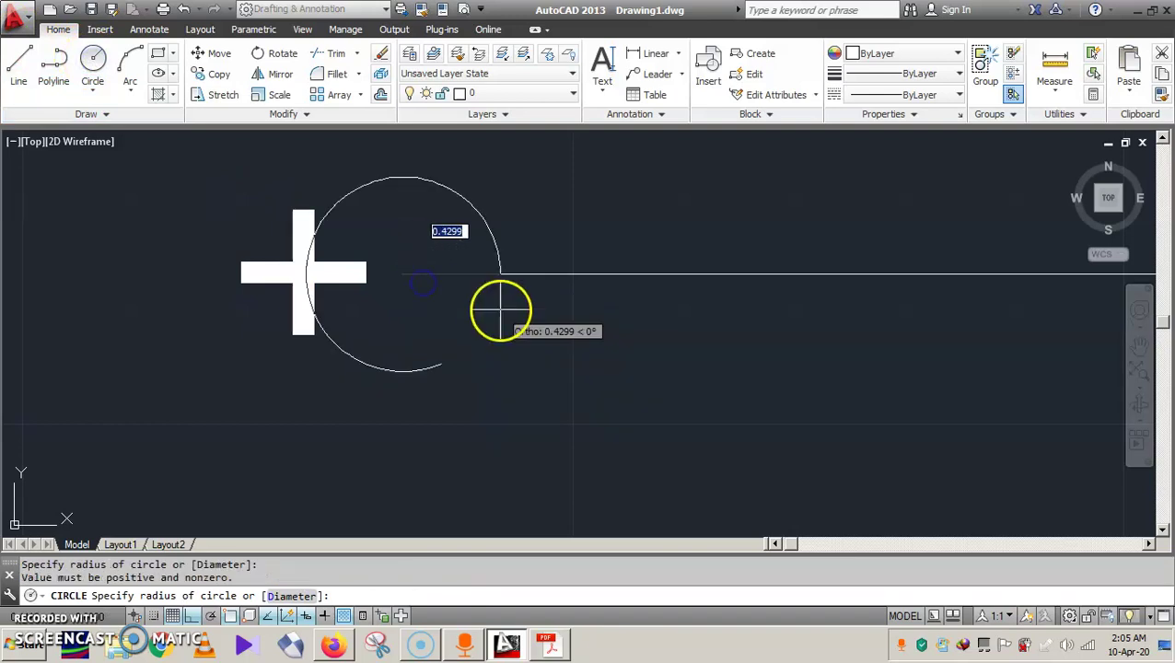
{"action": "right_click", "coordinate": [421, 292]}
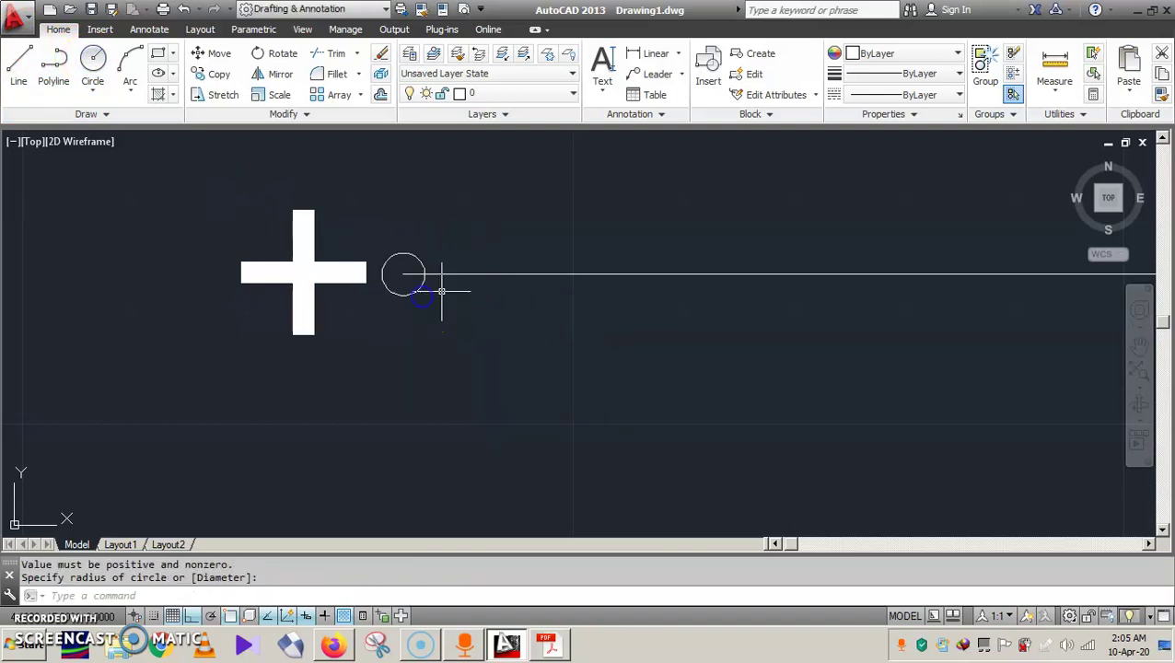
{"action": "key", "text": "Escape"}
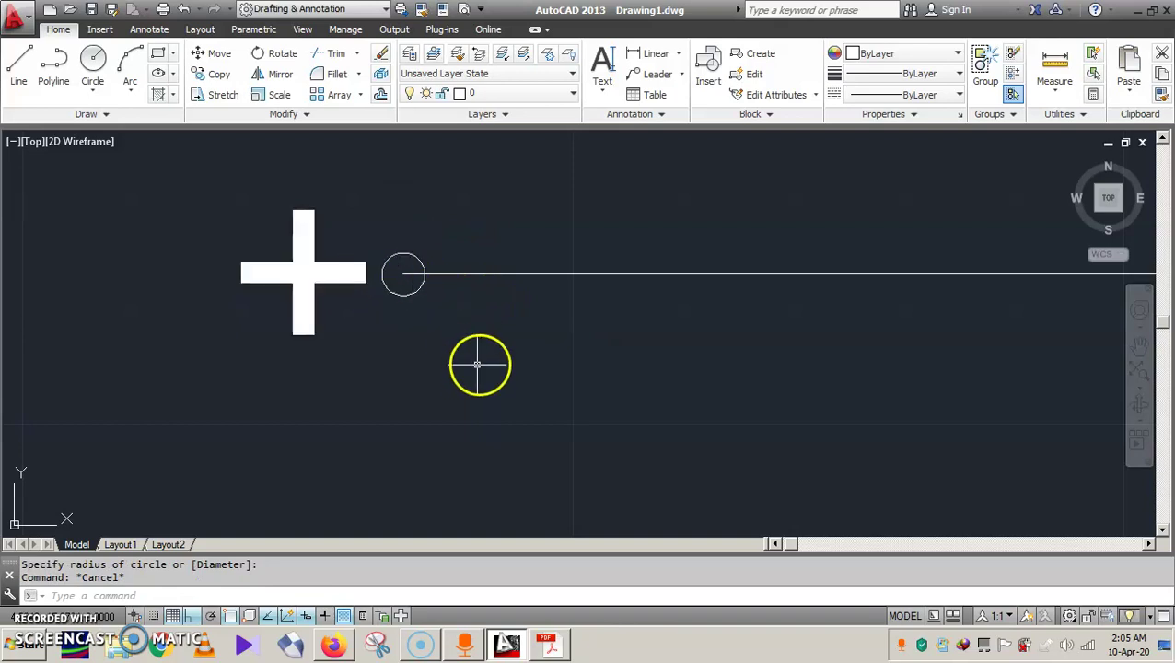
Step: Draw a matching small circle at the left end of the − bus line
{"action": "left_click", "coordinate": [1138, 348]}
{"action": "left_click_drag", "start_coordinate": [983, 387], "coordinate": [488, 335]}
{"action": "left_click", "coordinate": [92, 65]}
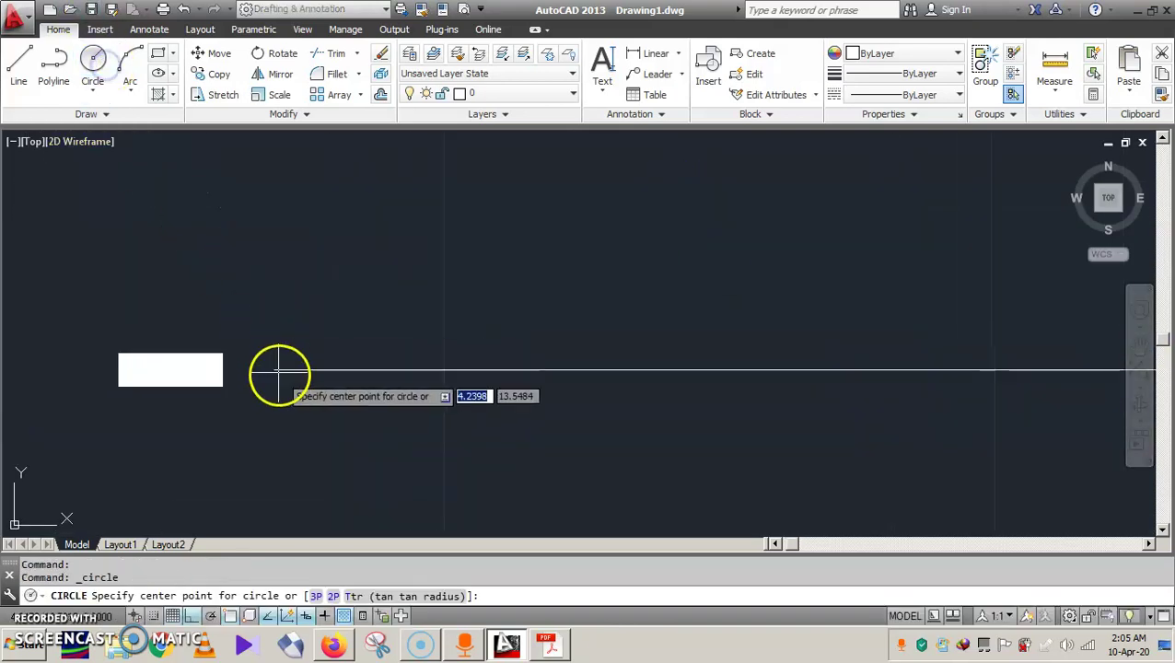
{"action": "left_click", "coordinate": [275, 370]}
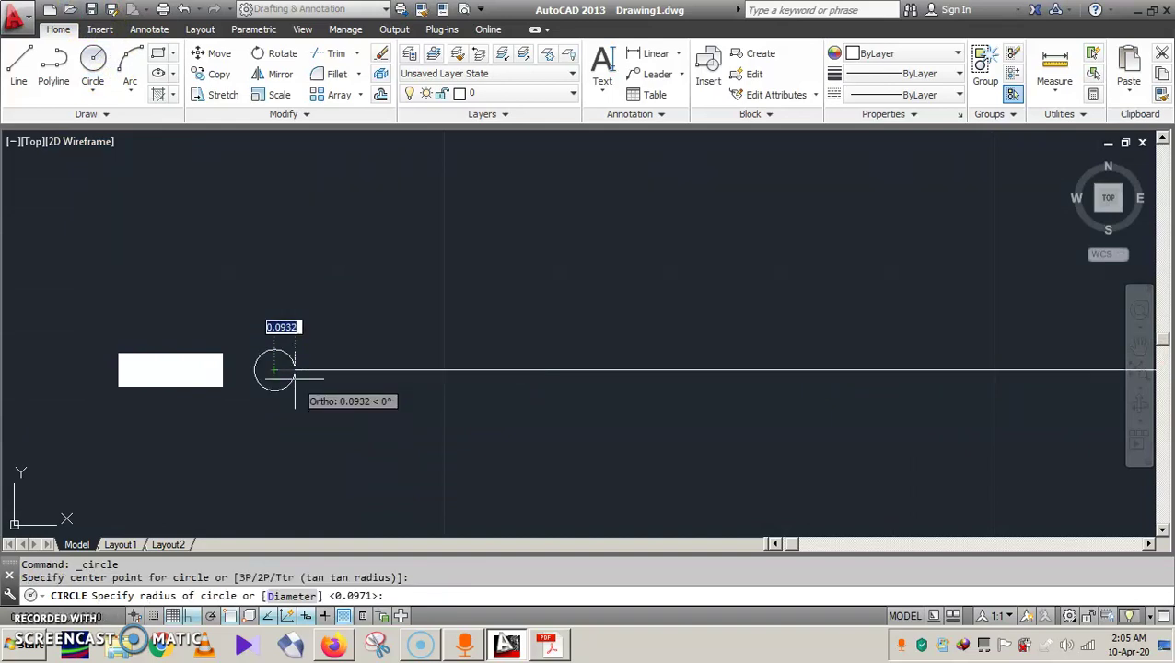
{"action": "left_click", "coordinate": [293, 381]}
{"action": "key", "text": "Escape"}
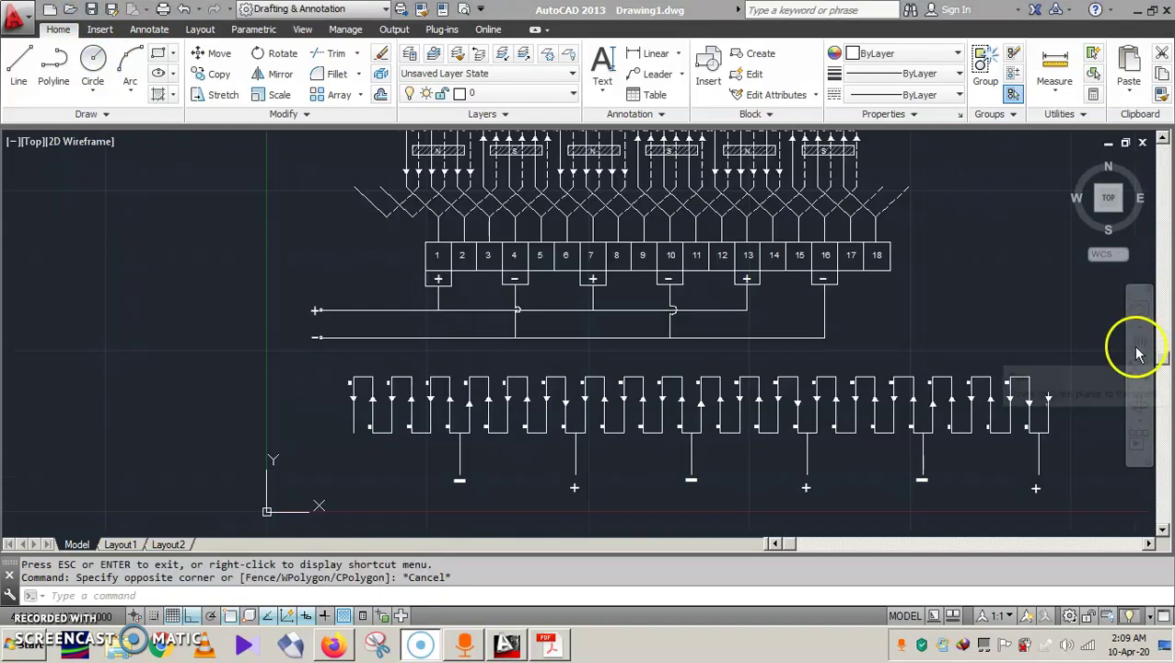
Step: Pan and zoom onto conductors 25–36 beneath the N and S poles
{"action": "left_click", "coordinate": [985, 293]}
{"action": "key", "text": "Escape"}
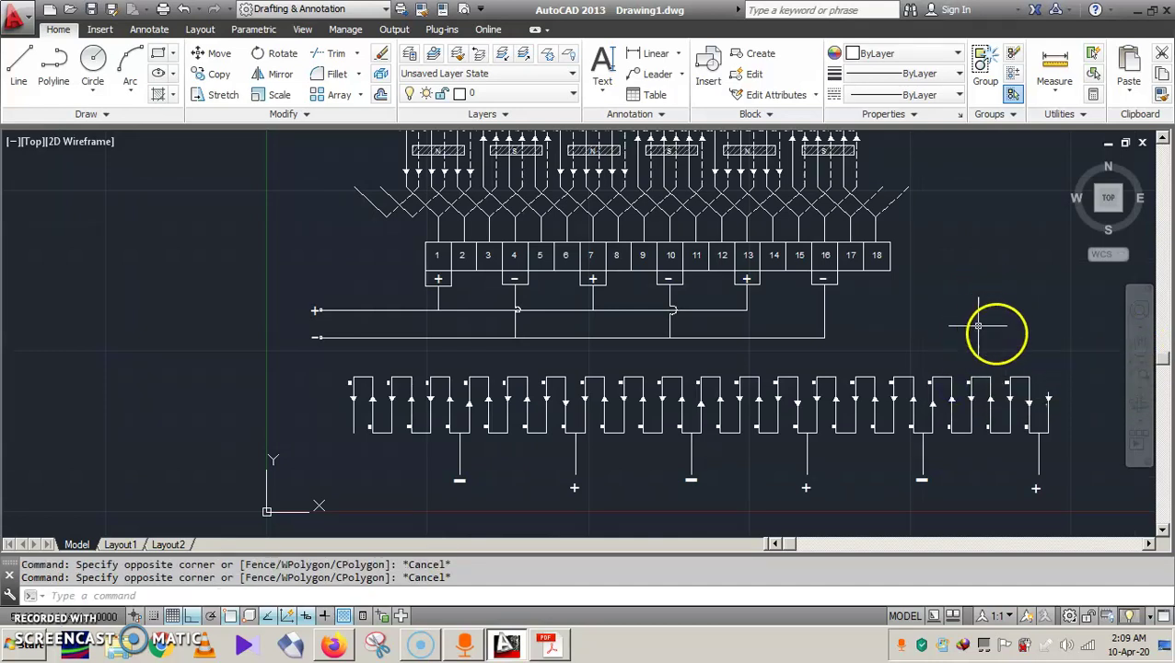
{"action": "left_click", "coordinate": [1138, 347]}
{"action": "left_click_drag", "start_coordinate": [1013, 259], "coordinate": [960, 402]}
{"action": "scroll", "coordinate": [873, 294], "scroll_direction": "up", "scroll_amount": 5}
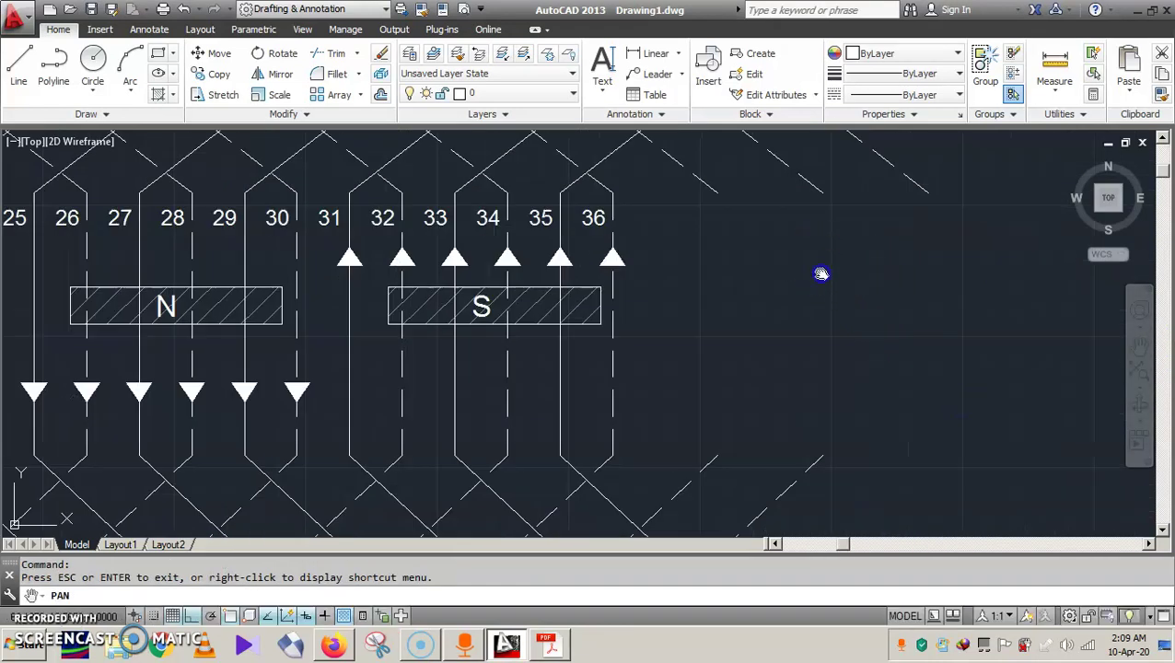
{"action": "left_click_drag", "start_coordinate": [820, 273], "coordinate": [829, 362]}
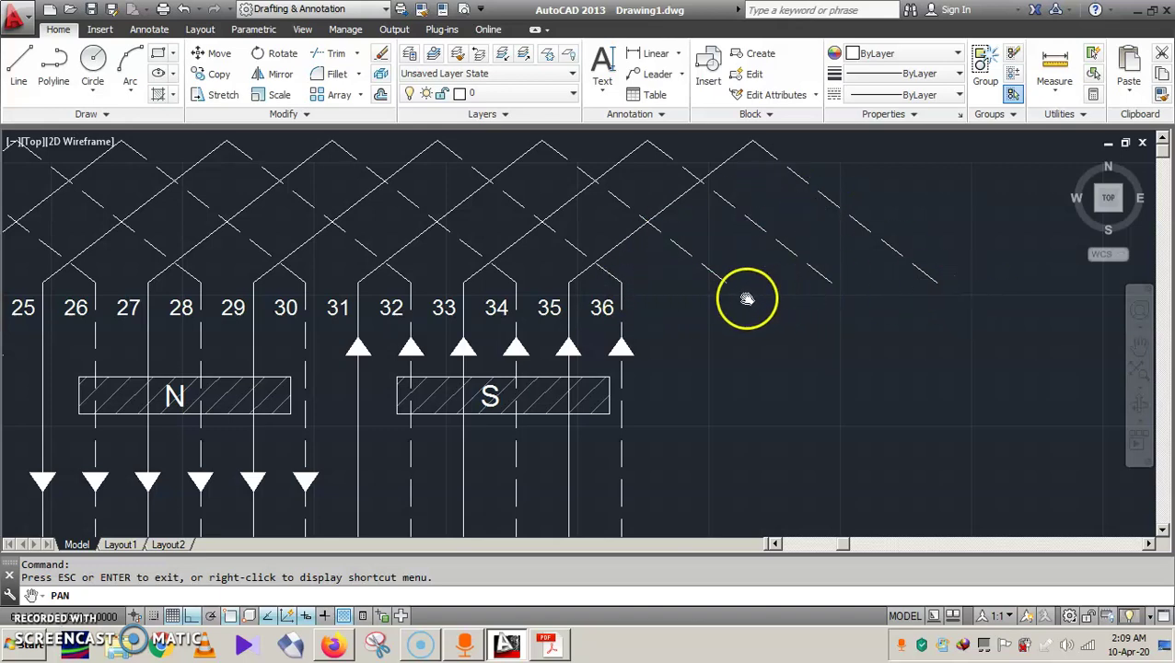
{"action": "key", "text": "Escape"}
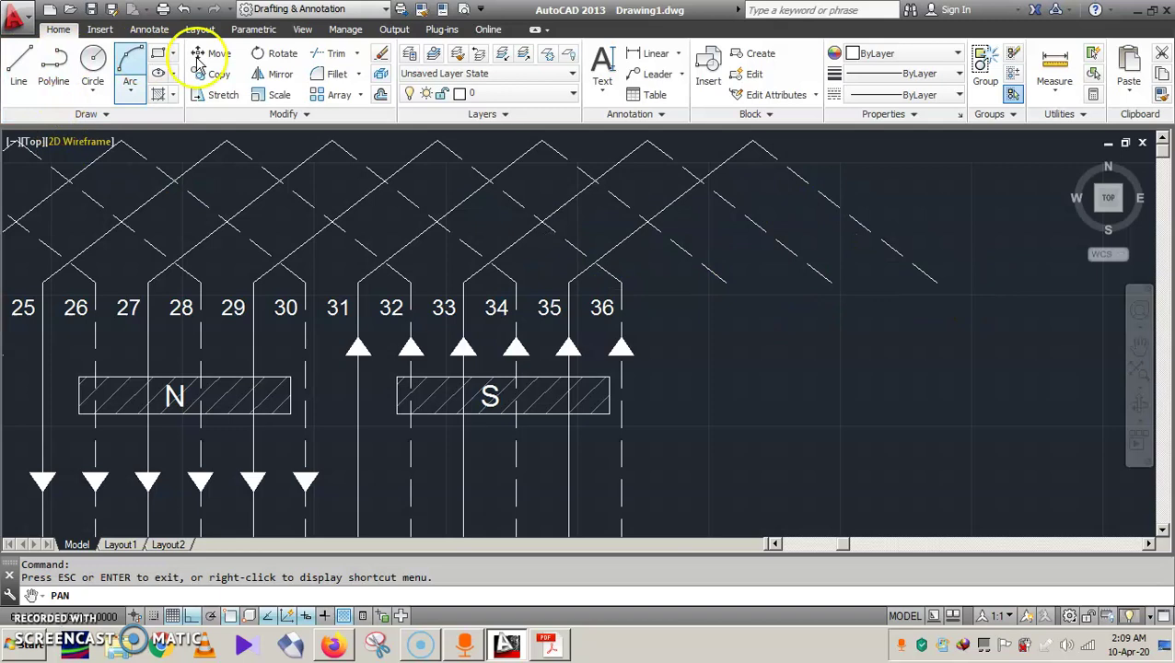
Step: Start single-line text right of slot 36 at default height for the labels 2, 4, 6
{"action": "left_click", "coordinate": [603, 69]}
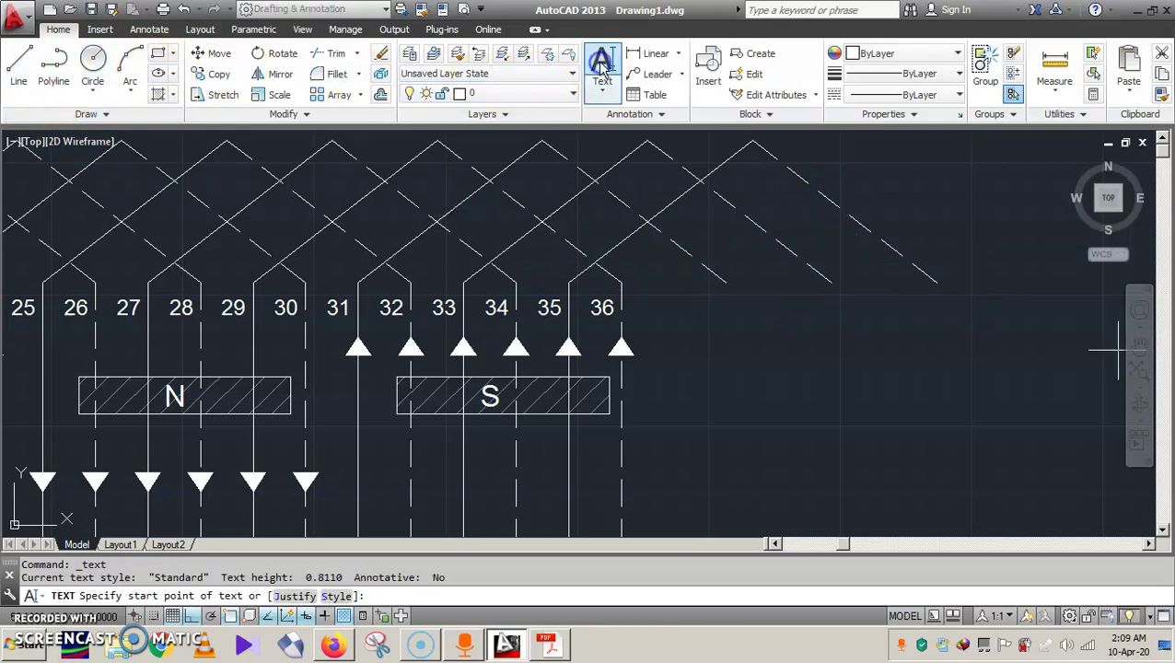
{"action": "left_click", "coordinate": [719, 304]}
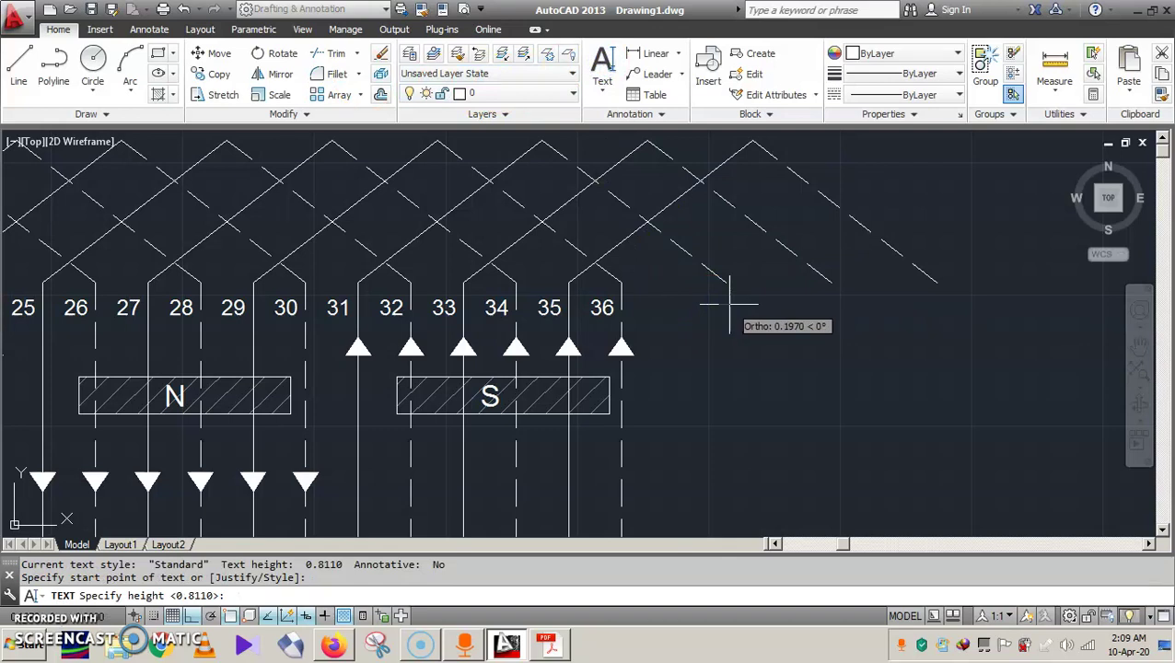
{"action": "key", "text": "Return"}
{"action": "key", "text": "Return"}
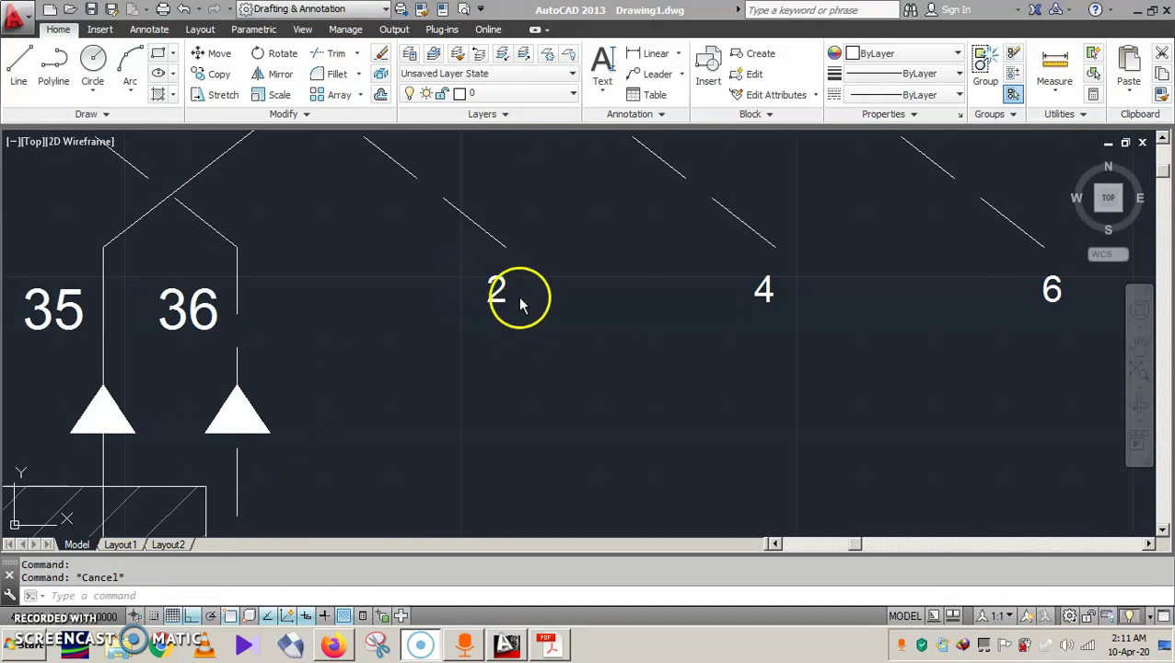
Step: Try exploding the 2 4 6 label text with X, cancelling the unfinished Explode
{"action": "left_click", "coordinate": [497, 296]}
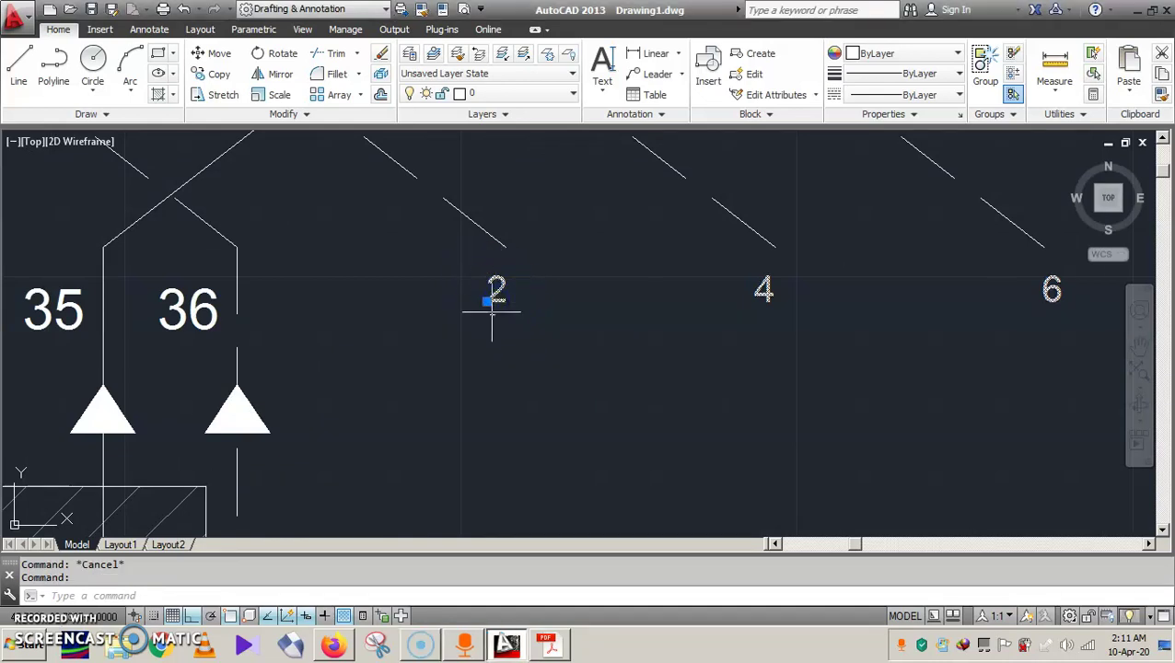
{"action": "scroll", "coordinate": [596, 361], "scroll_direction": "down", "scroll_amount": 2}
{"action": "scroll", "coordinate": [596, 361], "scroll_direction": "up", "scroll_amount": 2}
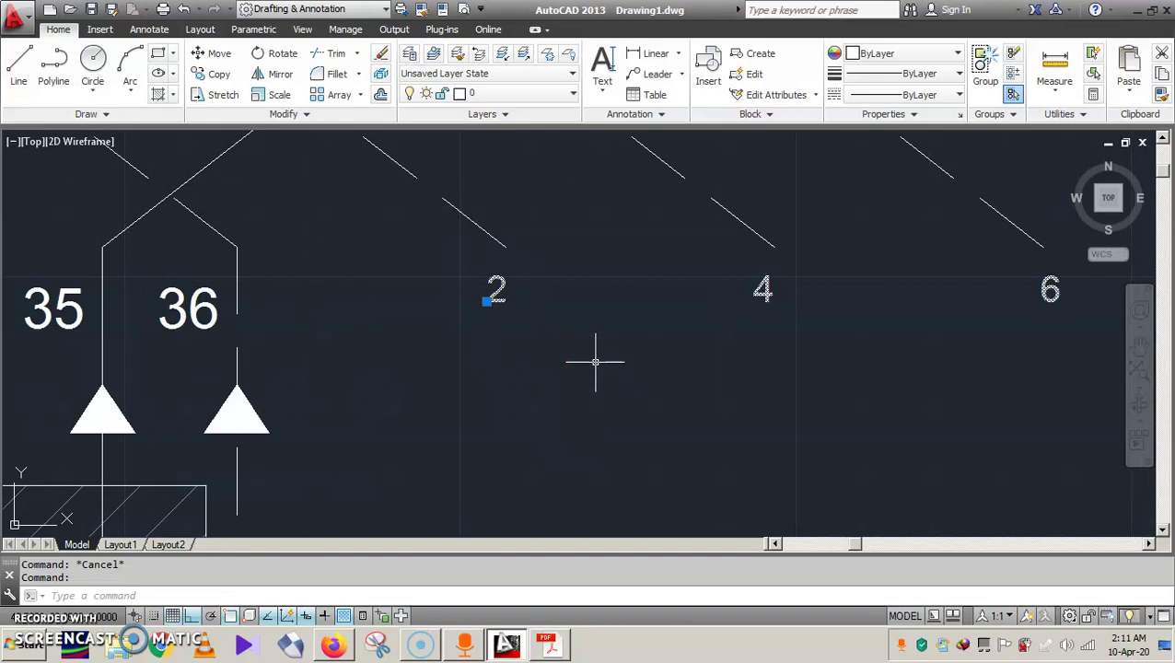
{"action": "key", "text": "BackSpace"}
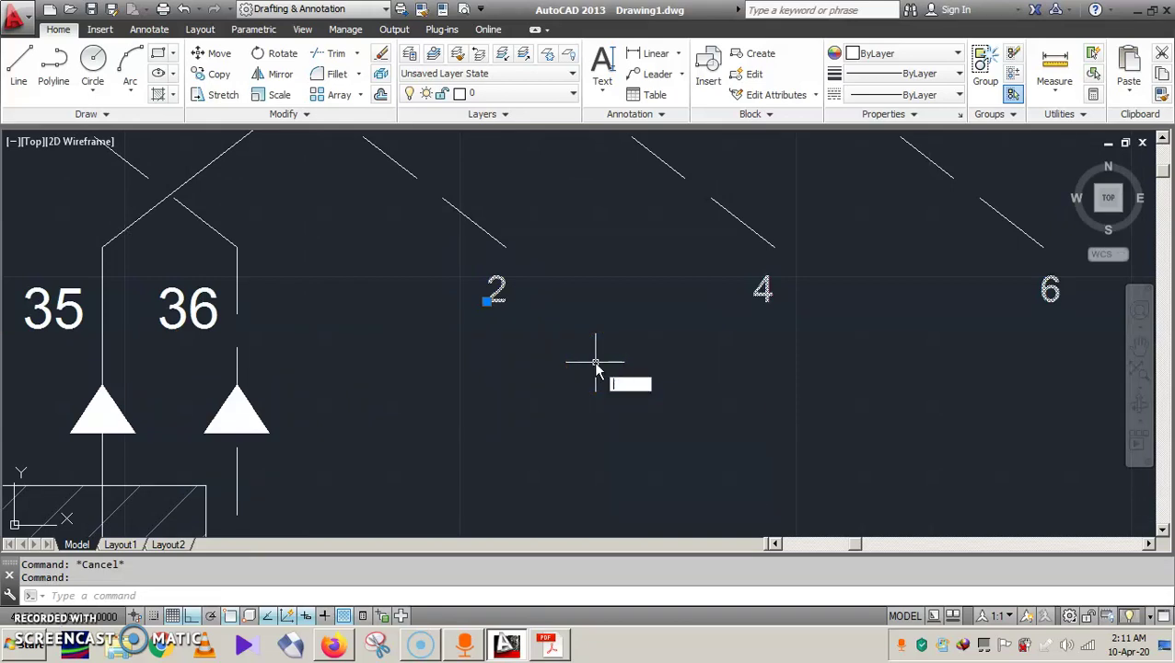
{"action": "type", "text": "x"}
{"action": "key", "text": "Return"}
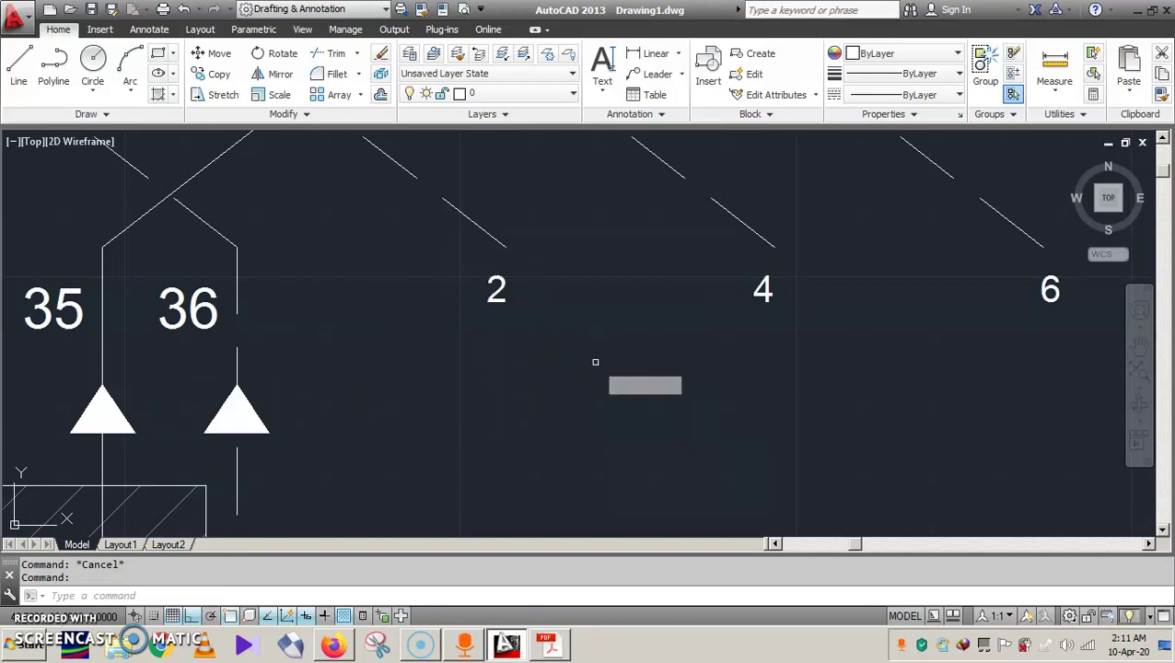
{"action": "left_click", "coordinate": [491, 295]}
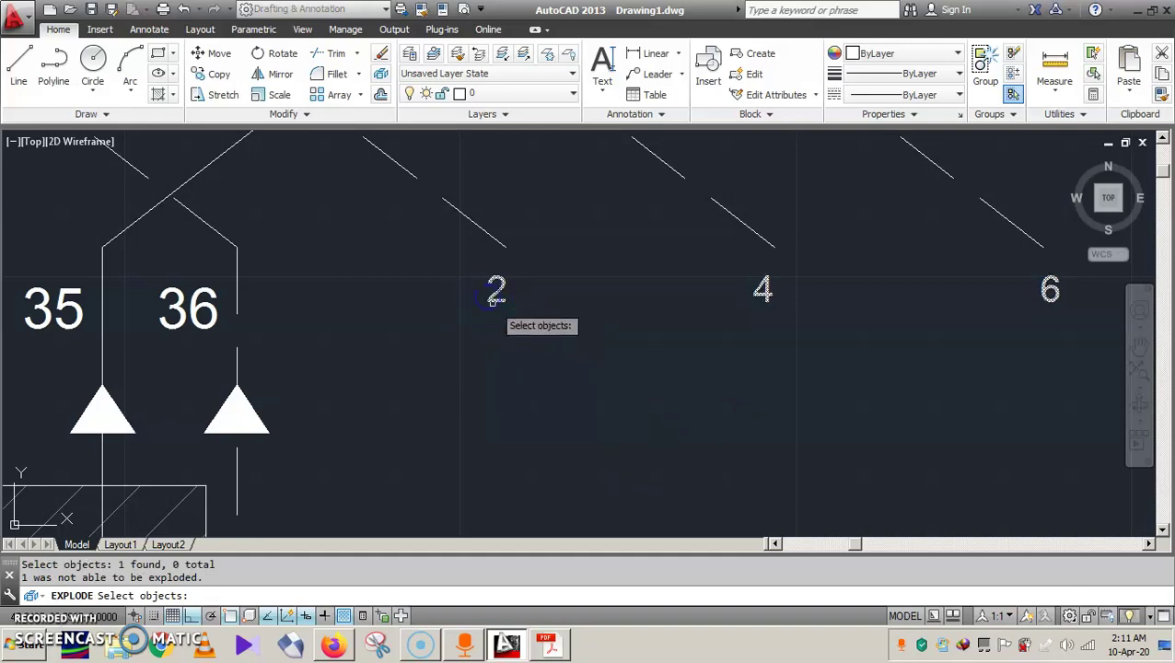
{"action": "key", "text": "Escape"}
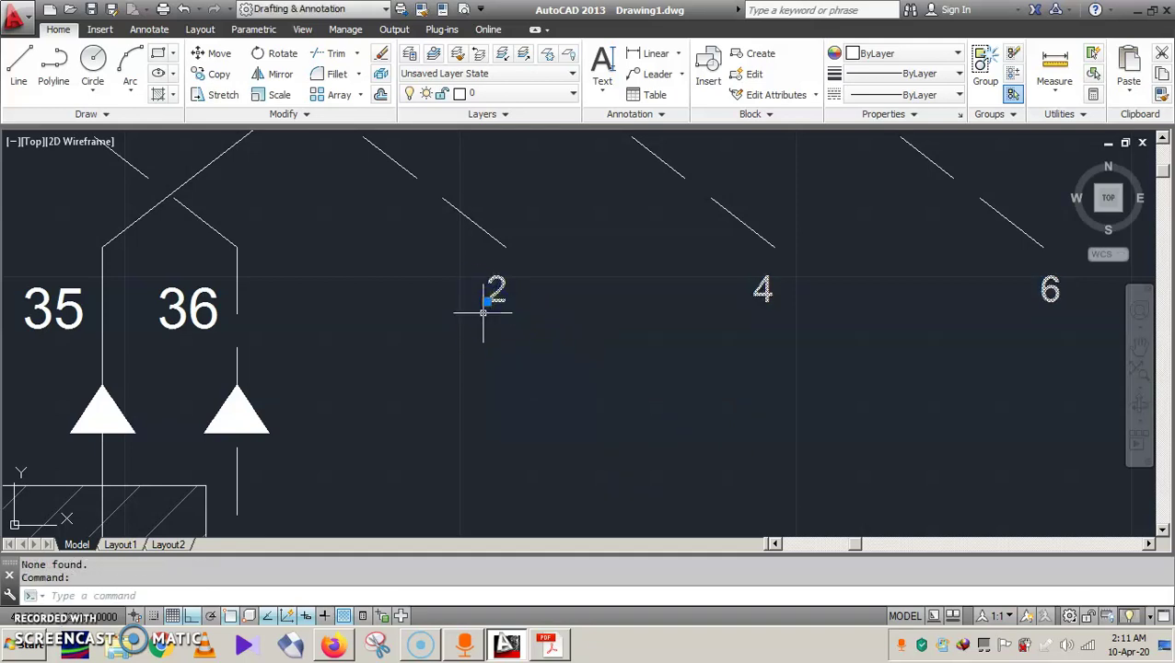
{"action": "scroll", "coordinate": [563, 304], "scroll_direction": "down", "scroll_amount": 2}
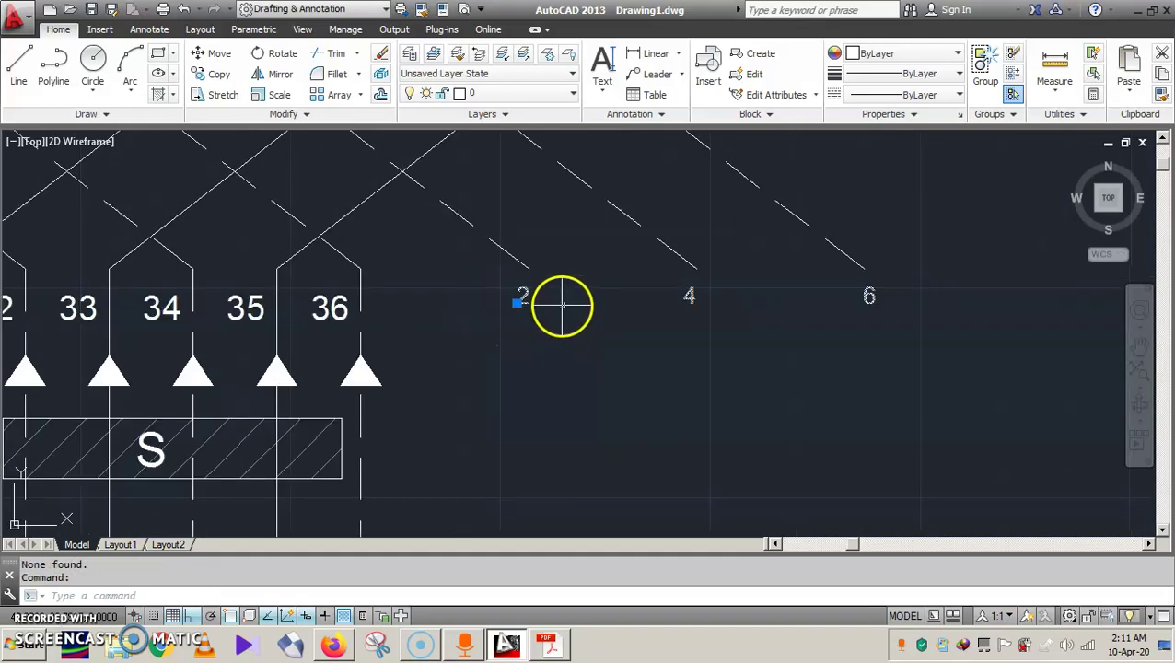
{"action": "left_click", "coordinate": [508, 294]}
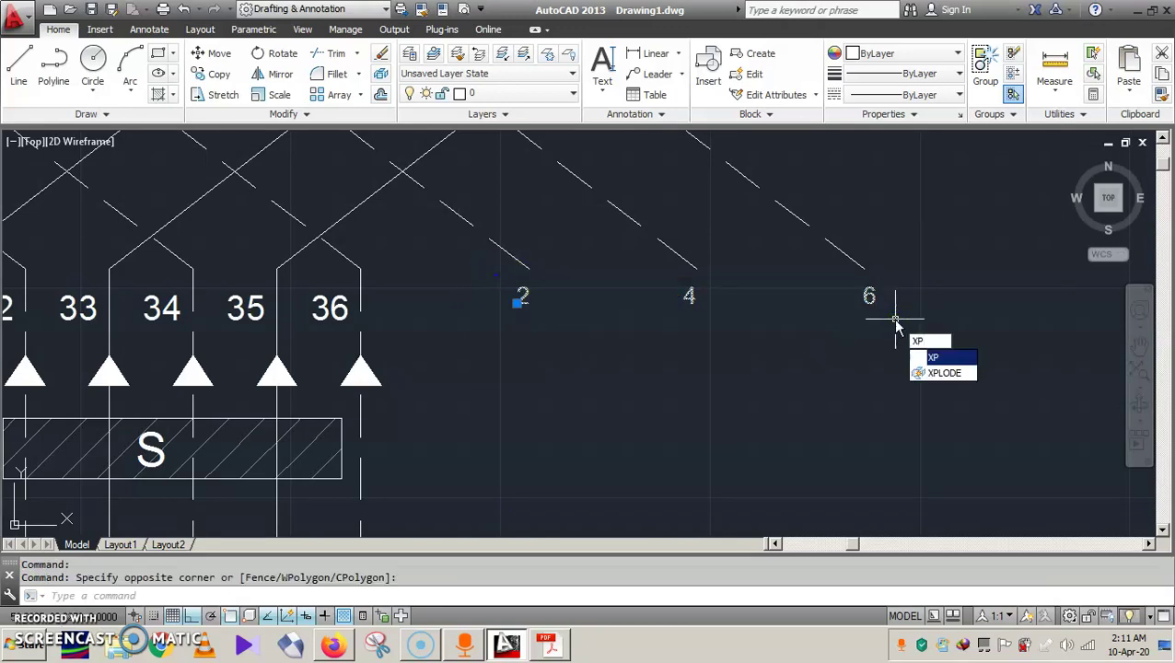
{"action": "key", "text": "Return"}
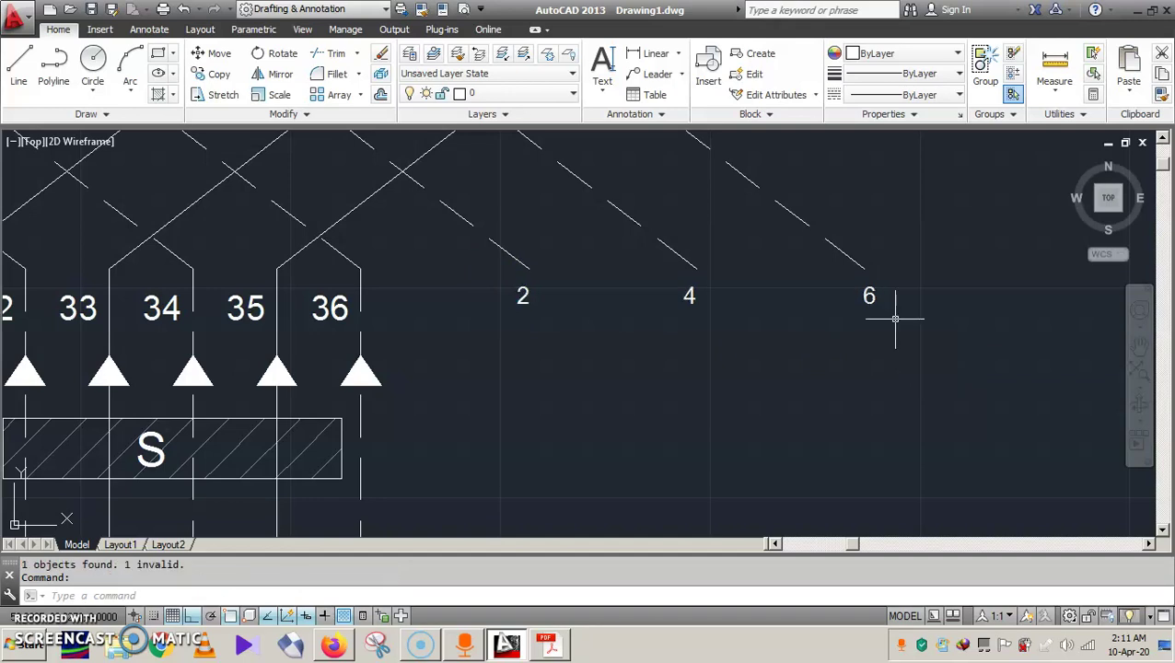
Step: Drag the 2 4 6 labels left by their grip, nearer the crossover lines
{"action": "left_click", "coordinate": [521, 303]}
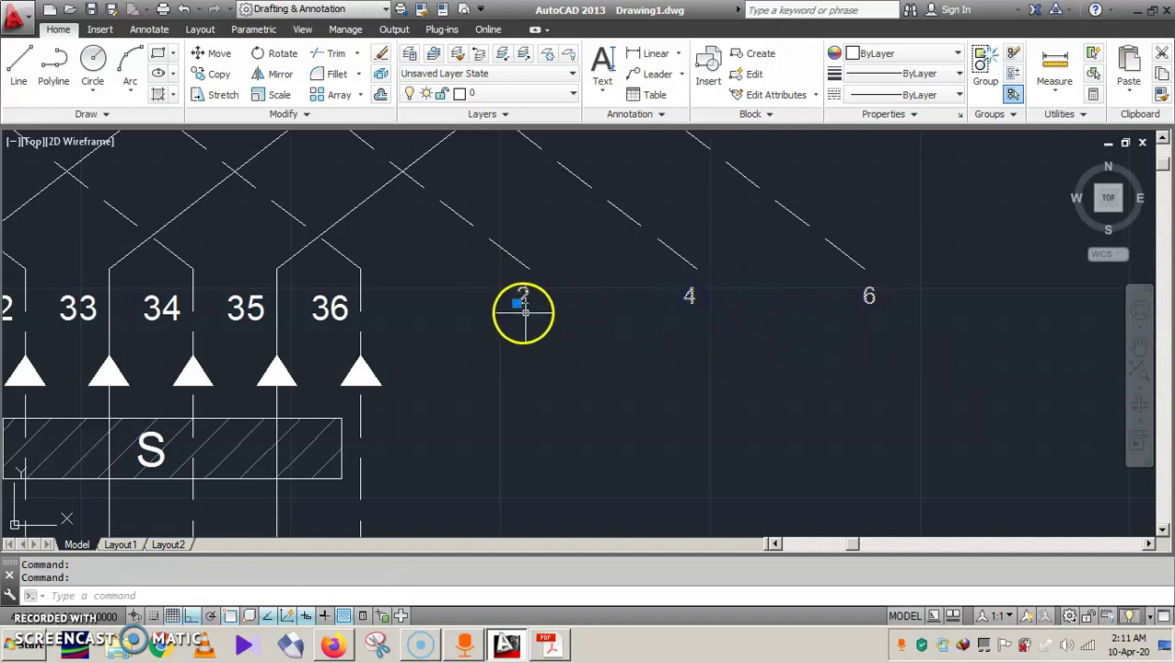
{"action": "left_click", "coordinate": [518, 304]}
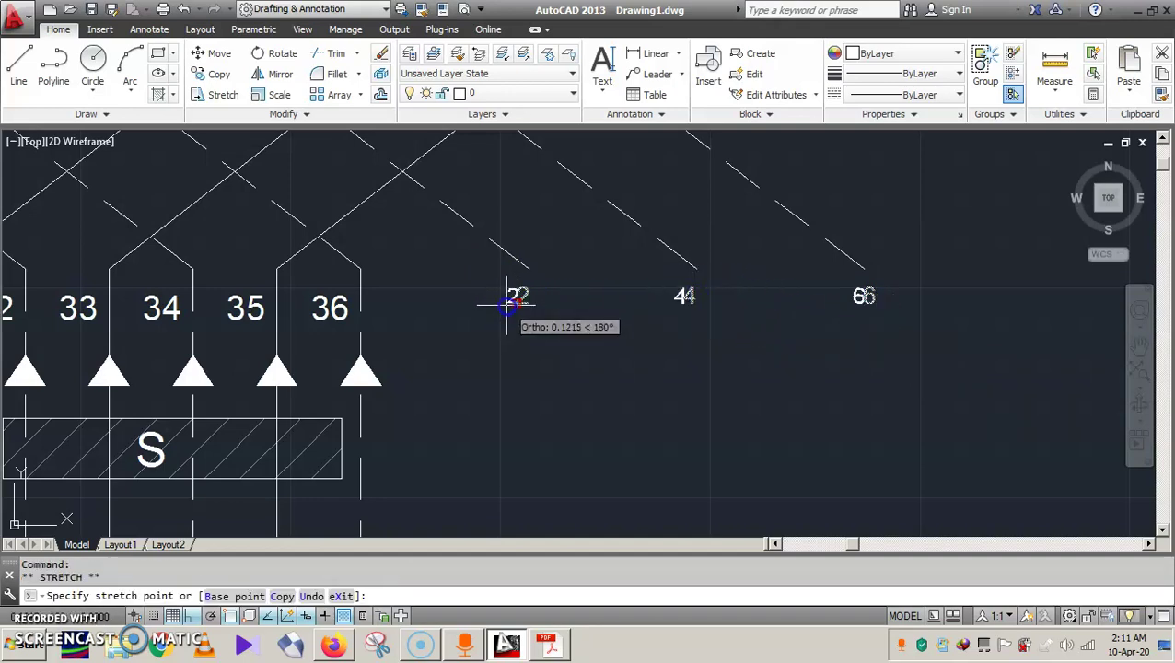
{"action": "left_click", "coordinate": [620, 342]}
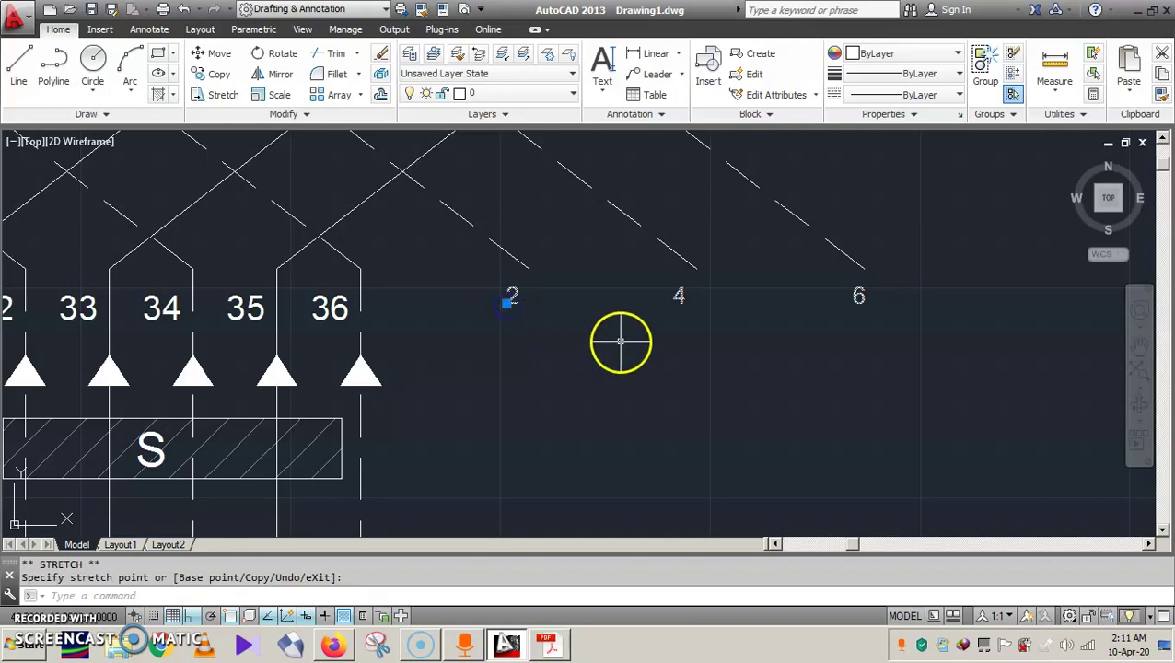
{"action": "left_click", "coordinate": [506, 304]}
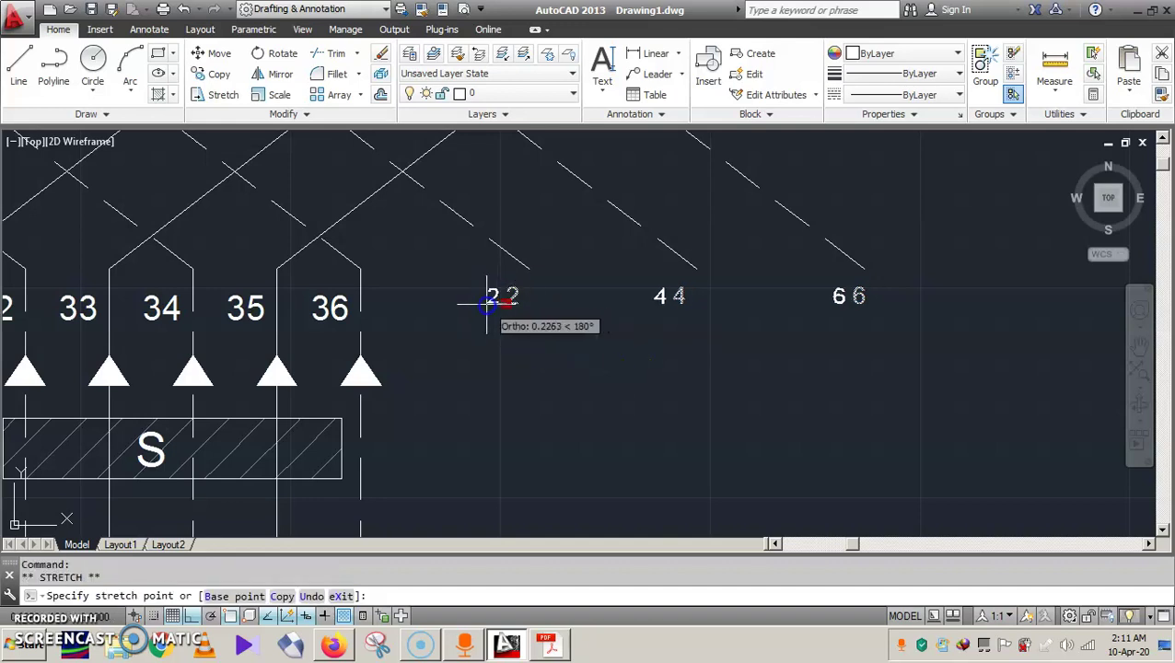
{"action": "left_click", "coordinate": [484, 302]}
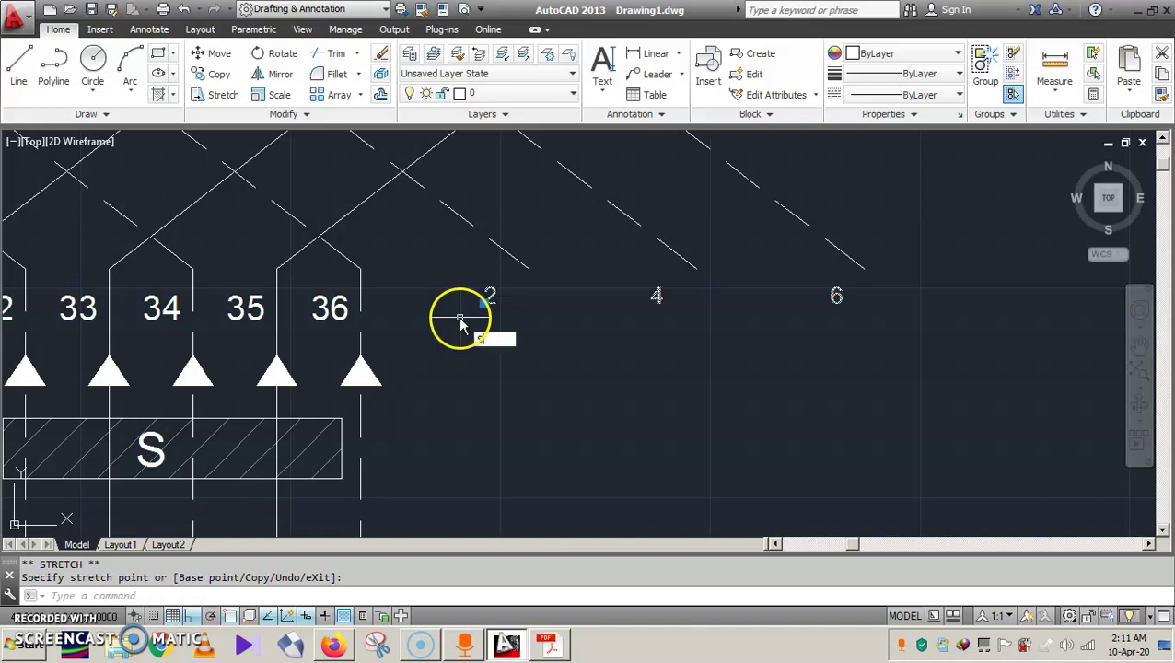
Step: Scale the 2 4 6 labels up from the 2 to match slot numbers 33–36
{"action": "type", "text": "sc"}
{"action": "key", "text": "Return"}
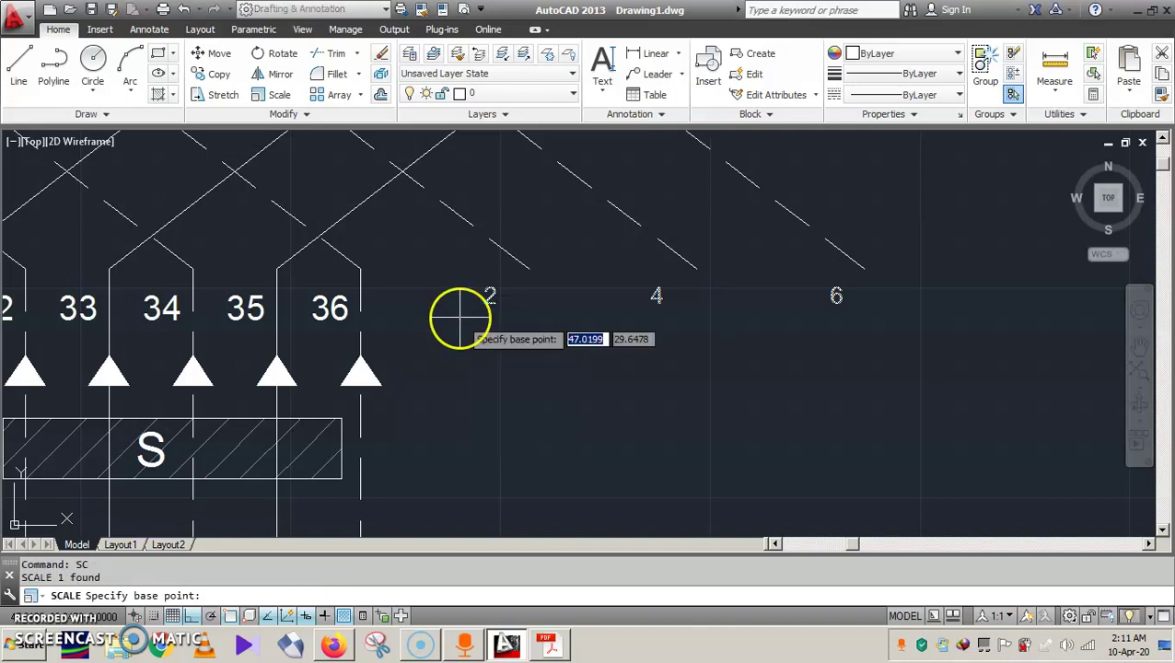
{"action": "left_click", "coordinate": [458, 306]}
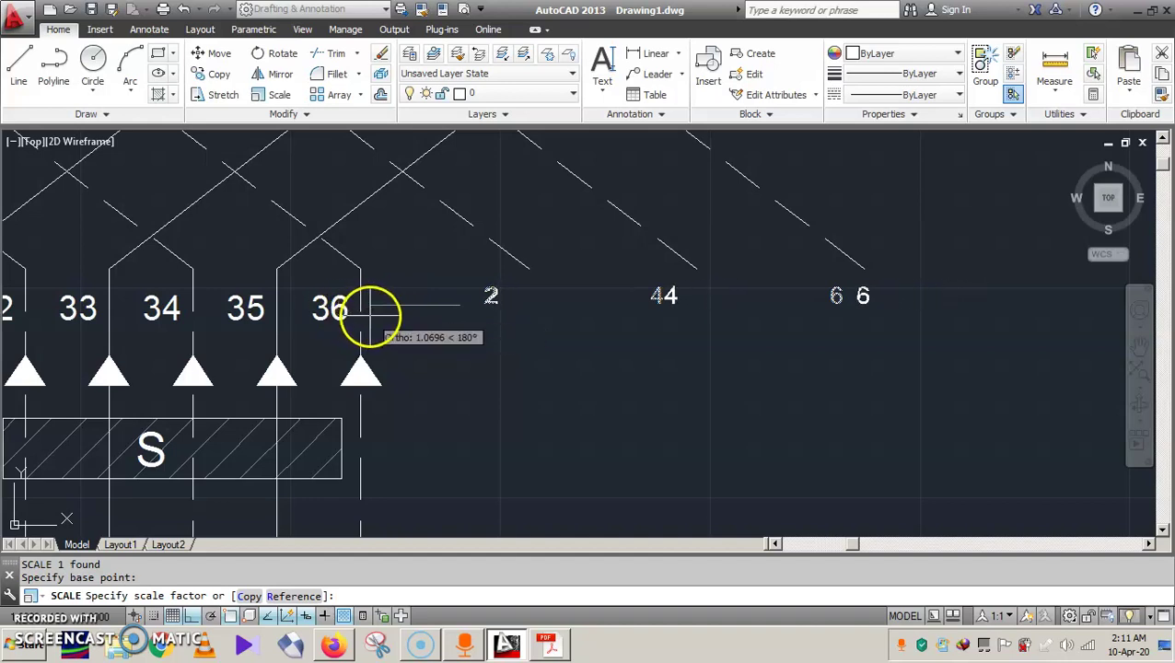
{"action": "left_click", "coordinate": [367, 316]}
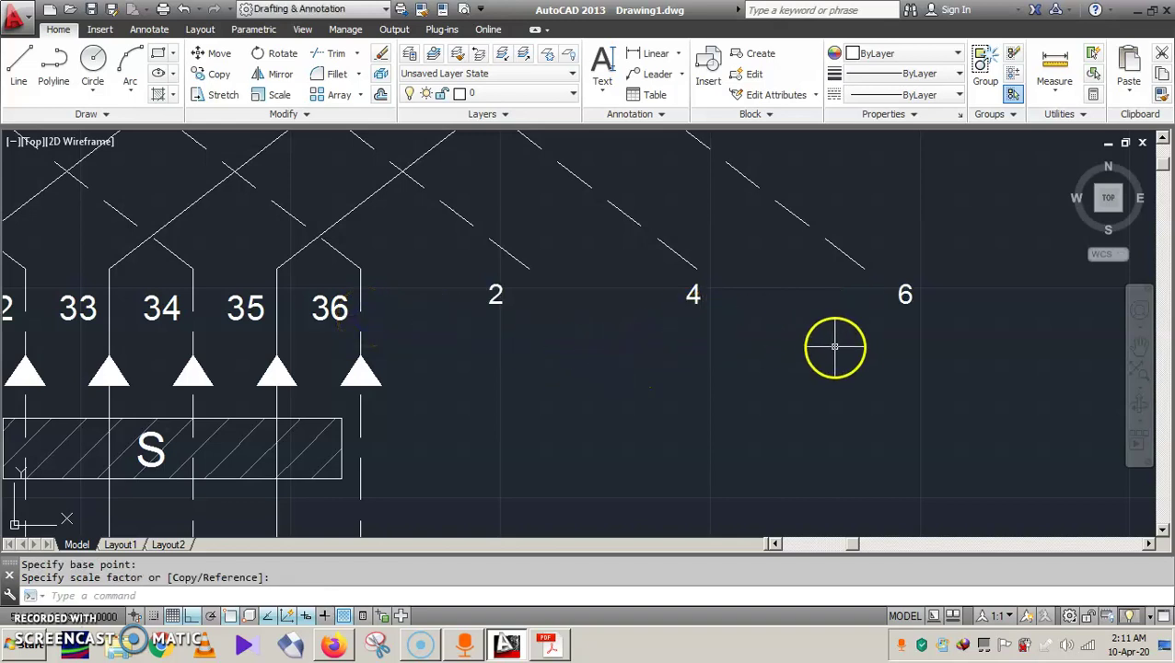
{"action": "scroll", "coordinate": [829, 345], "scroll_direction": "down", "scroll_amount": 2}
{"action": "scroll", "coordinate": [751, 372], "scroll_direction": "down", "scroll_amount": 2}
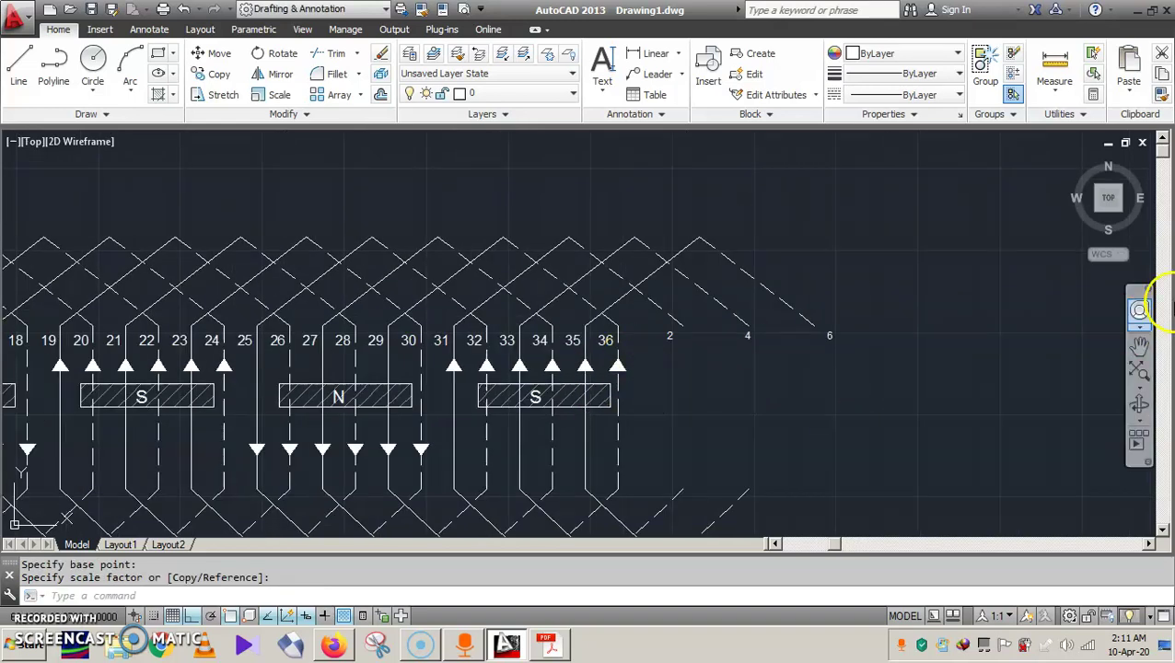
{"action": "left_click", "coordinate": [1138, 346]}
{"action": "left_click_drag", "start_coordinate": [816, 406], "coordinate": [844, 406]}
{"action": "scroll", "coordinate": [506, 393], "scroll_direction": "down", "scroll_amount": 1}
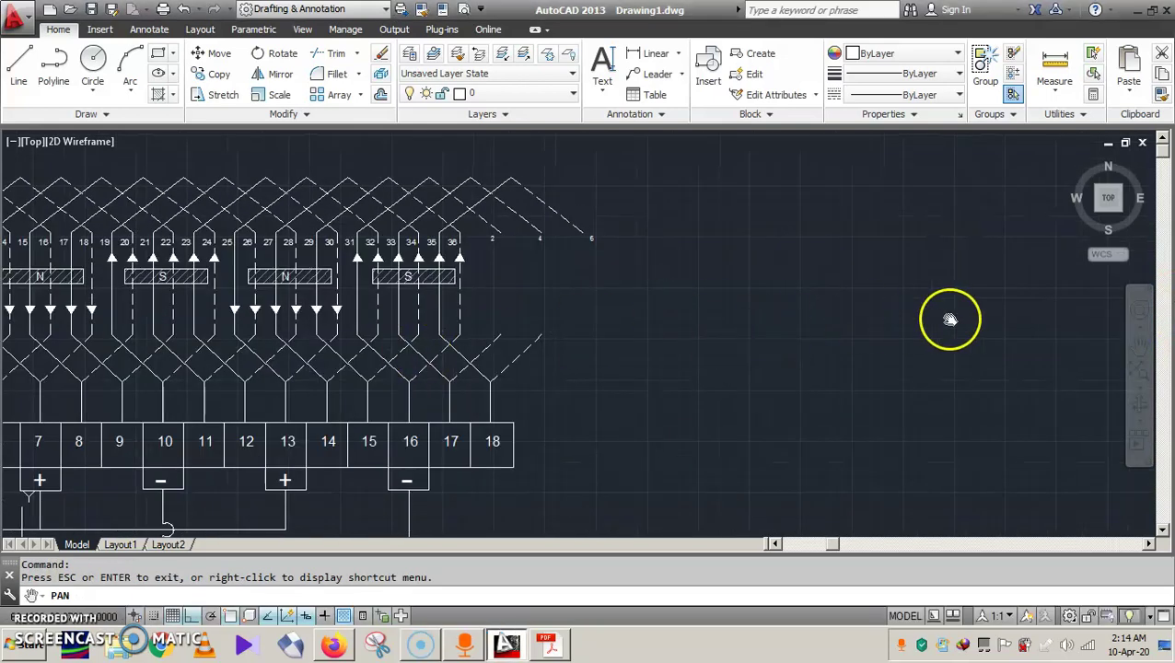
{"action": "left_click", "coordinate": [1140, 378]}
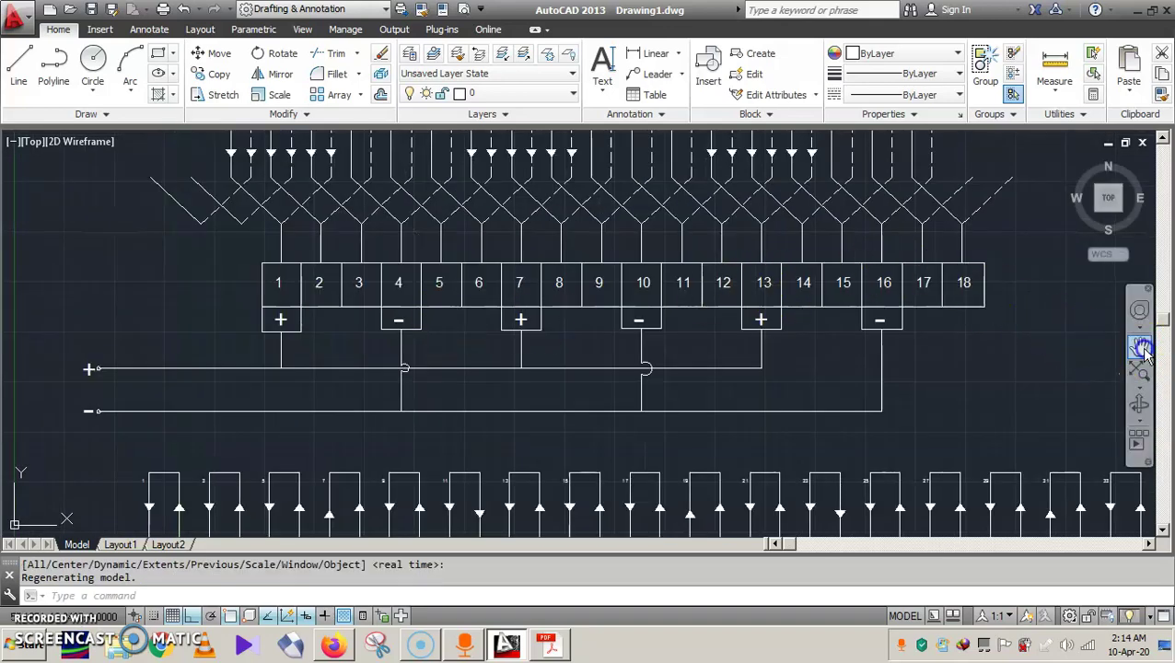
{"action": "left_click", "coordinate": [1139, 346]}
{"action": "mouse_move", "coordinate": [1028, 285]}
{"action": "left_mouse_down"}
{"action": "mouse_move", "coordinate": [820, 393]}
{"action": "mouse_move", "coordinate": [662, 447]}
{"action": "left_mouse_up"}
{"action": "scroll", "coordinate": [559, 355], "scroll_direction": "up", "scroll_amount": 2}
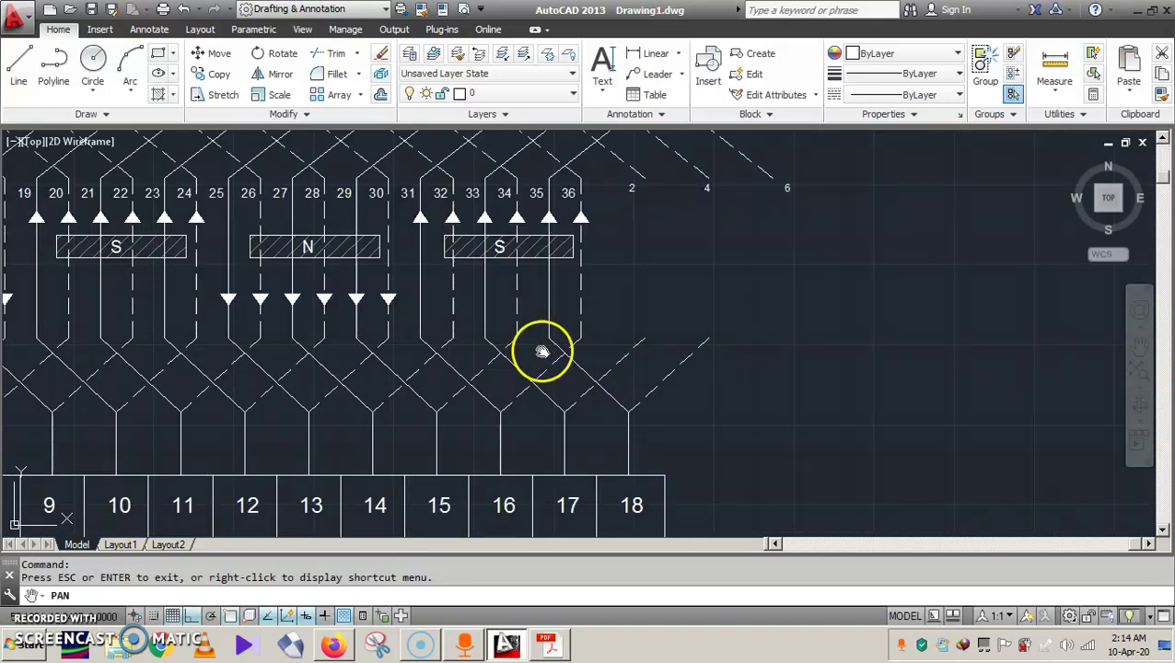
{"action": "scroll", "coordinate": [530, 346], "scroll_direction": "up", "scroll_amount": 1}
{"action": "left_click_drag", "start_coordinate": [529, 346], "coordinate": [497, 380]}
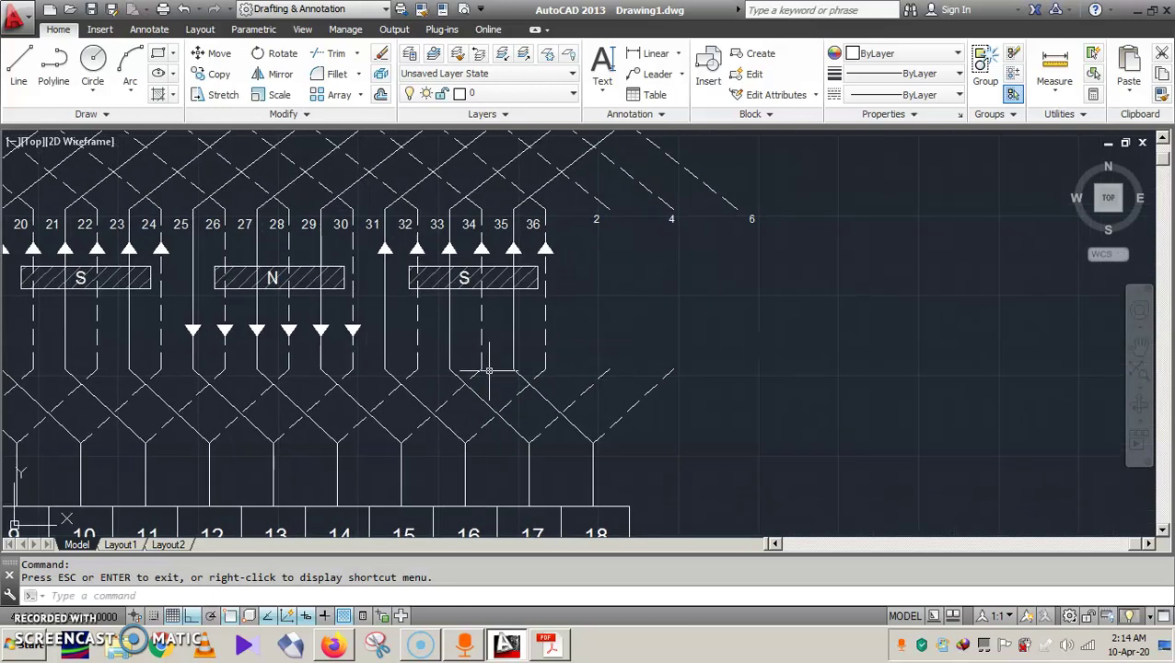
{"action": "left_click", "coordinate": [451, 373]}
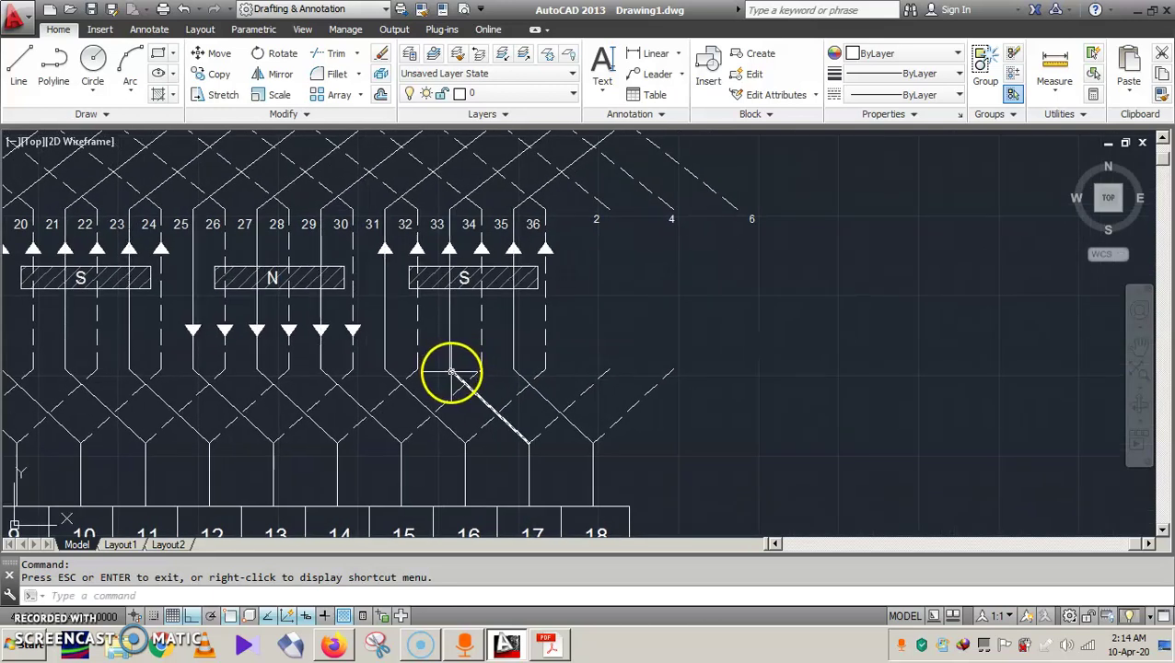
{"action": "left_click", "coordinate": [467, 387]}
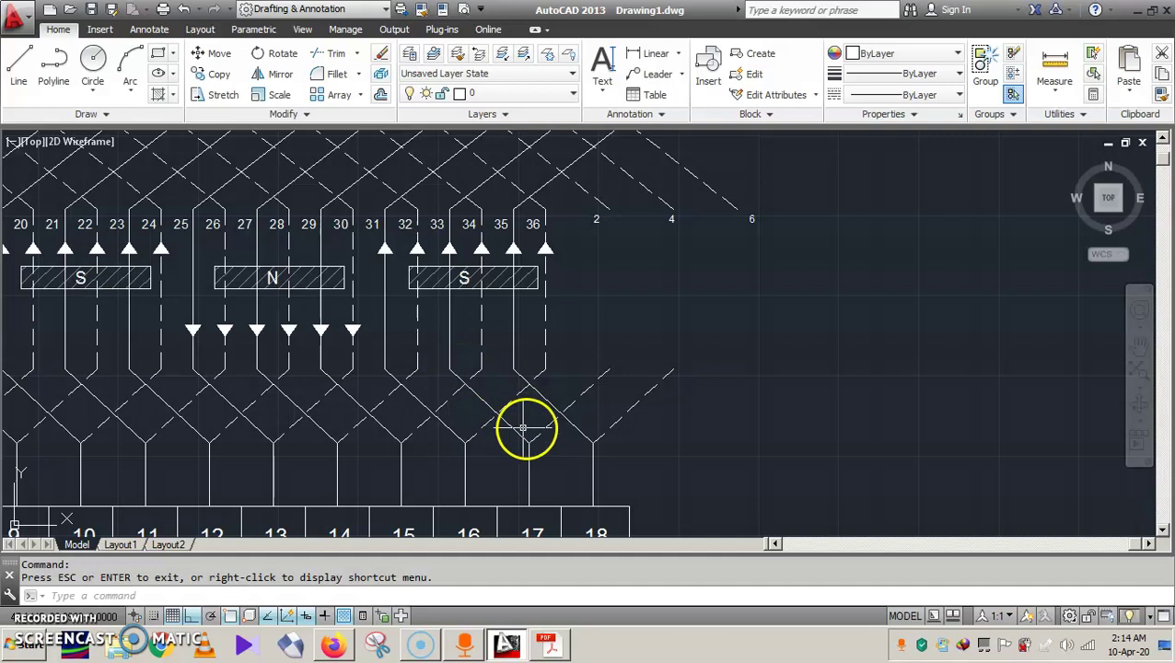
{"action": "left_click", "coordinate": [623, 372]}
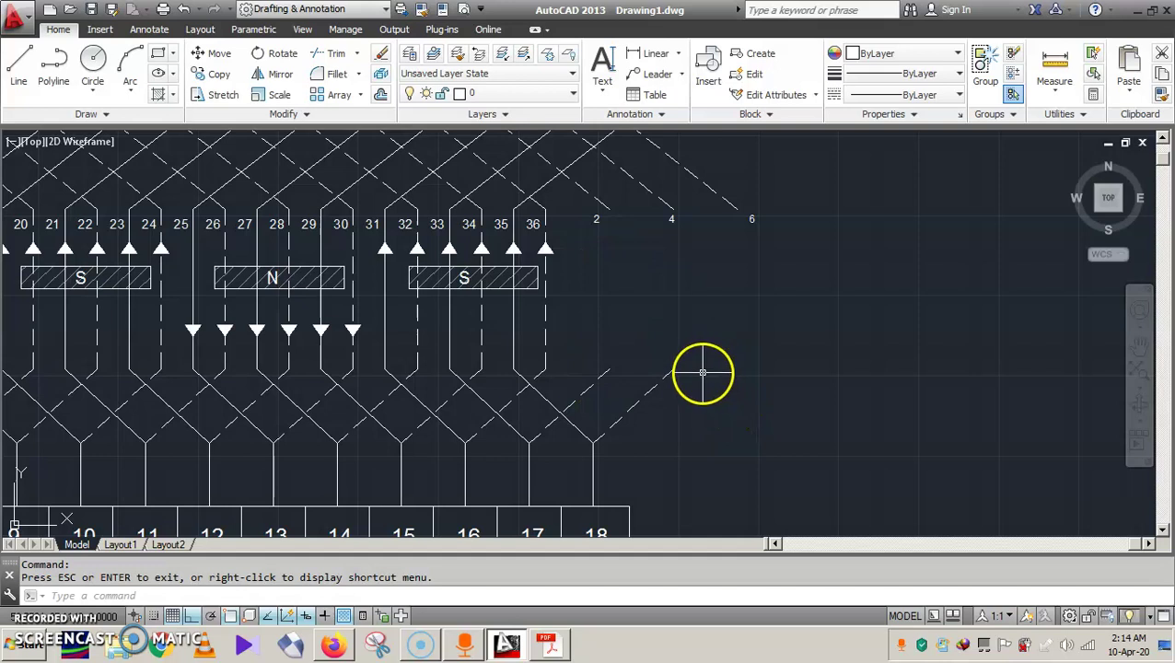
Step: Paste a copy of the 2 4 6 label beside the lower dashed crossovers
{"action": "left_click", "coordinate": [597, 221]}
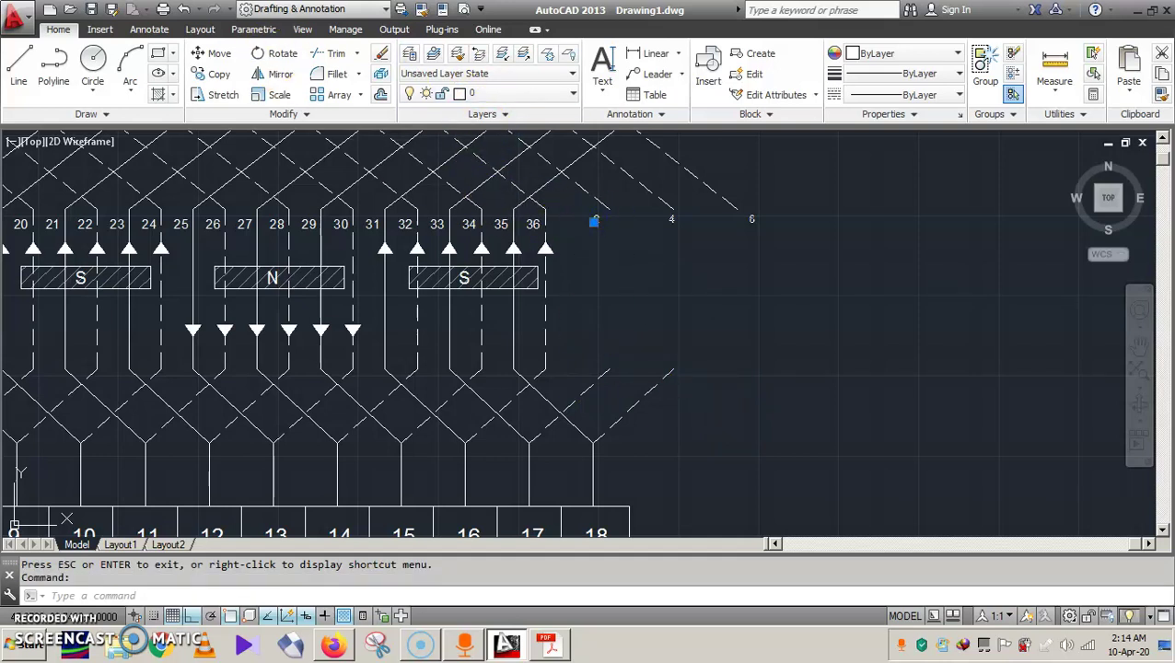
{"action": "key", "text": "ctrl+c"}
{"action": "key", "text": "ctrl+v"}
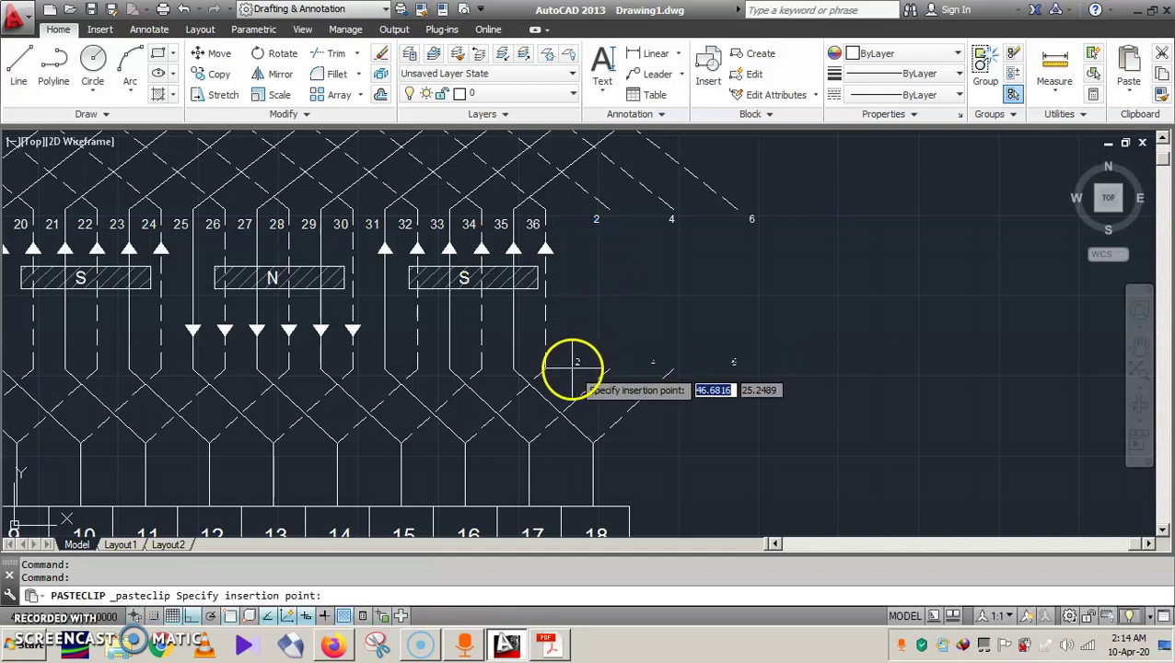
{"action": "left_click", "coordinate": [594, 366]}
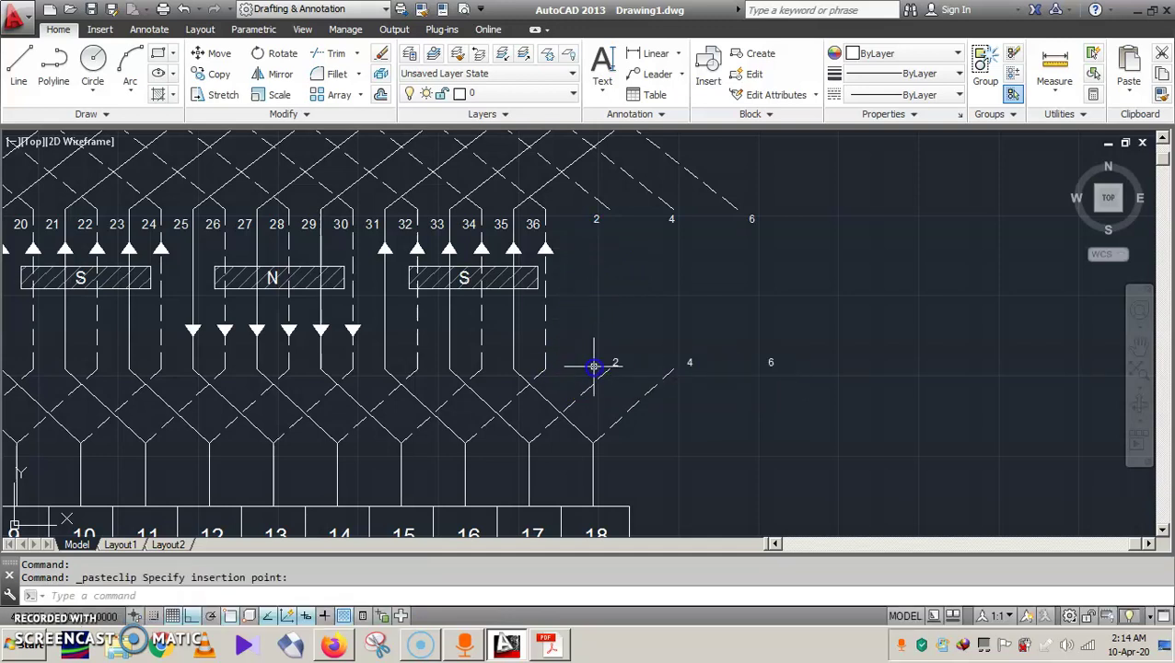
Step: Edit the pasted label with TE so it reads 2 4
{"action": "left_click", "coordinate": [690, 366]}
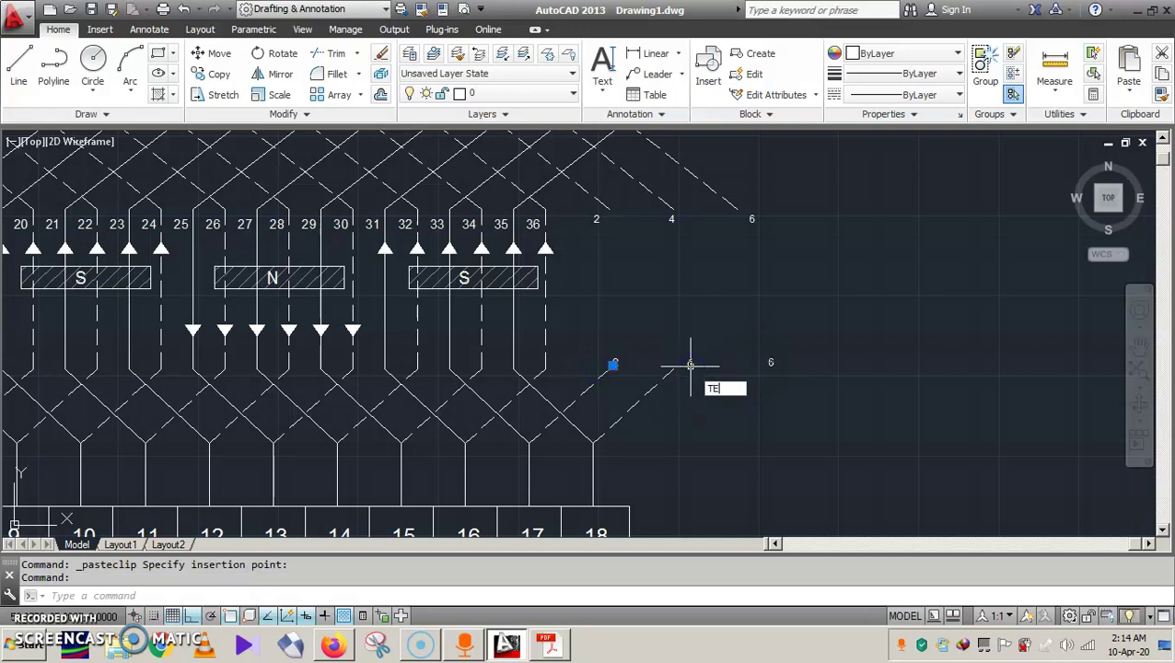
{"action": "type", "text": "TE"}
{"action": "key", "text": "Return"}
{"action": "left_click", "coordinate": [691, 366]}
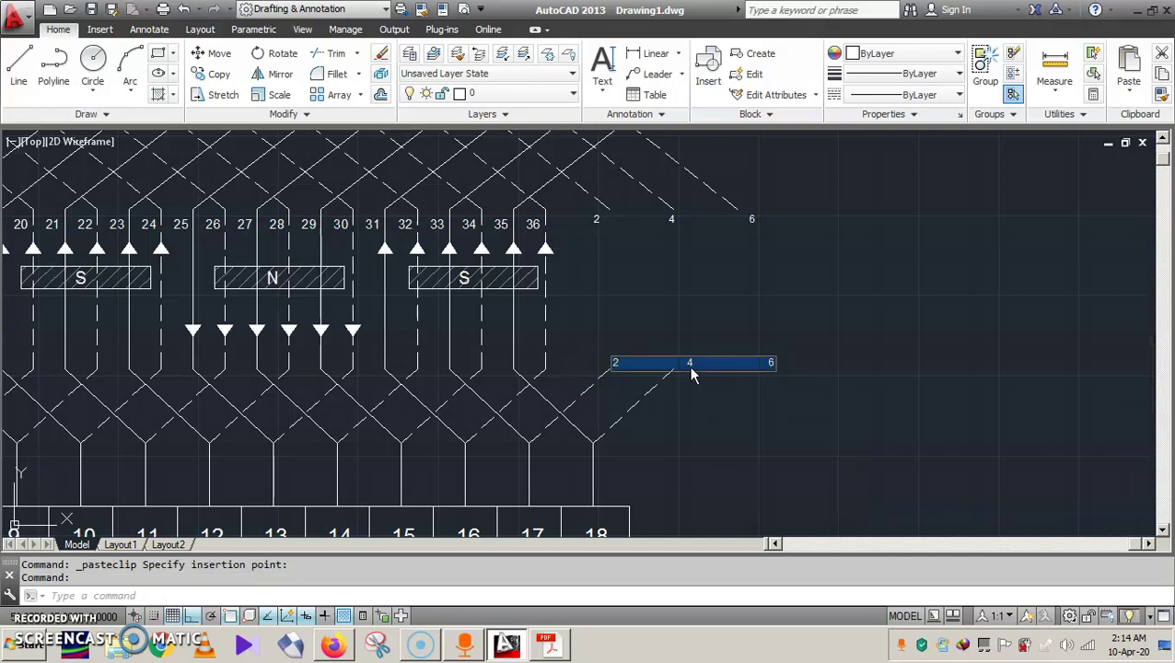
{"action": "left_click", "coordinate": [769, 365]}
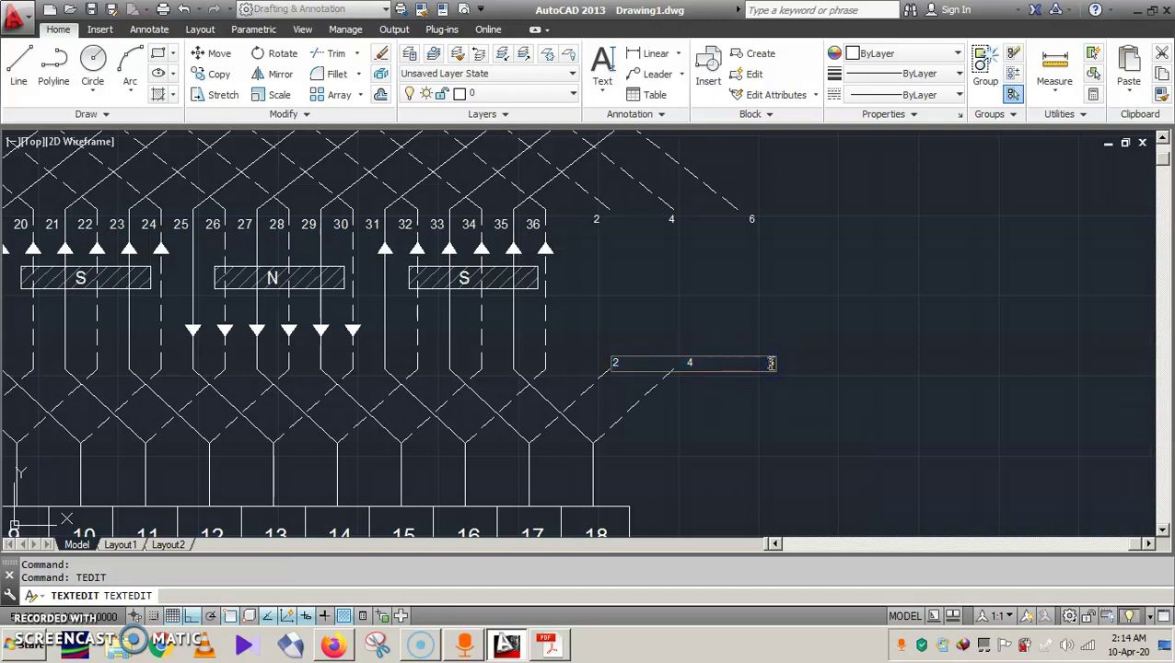
{"action": "key", "text": "Return"}
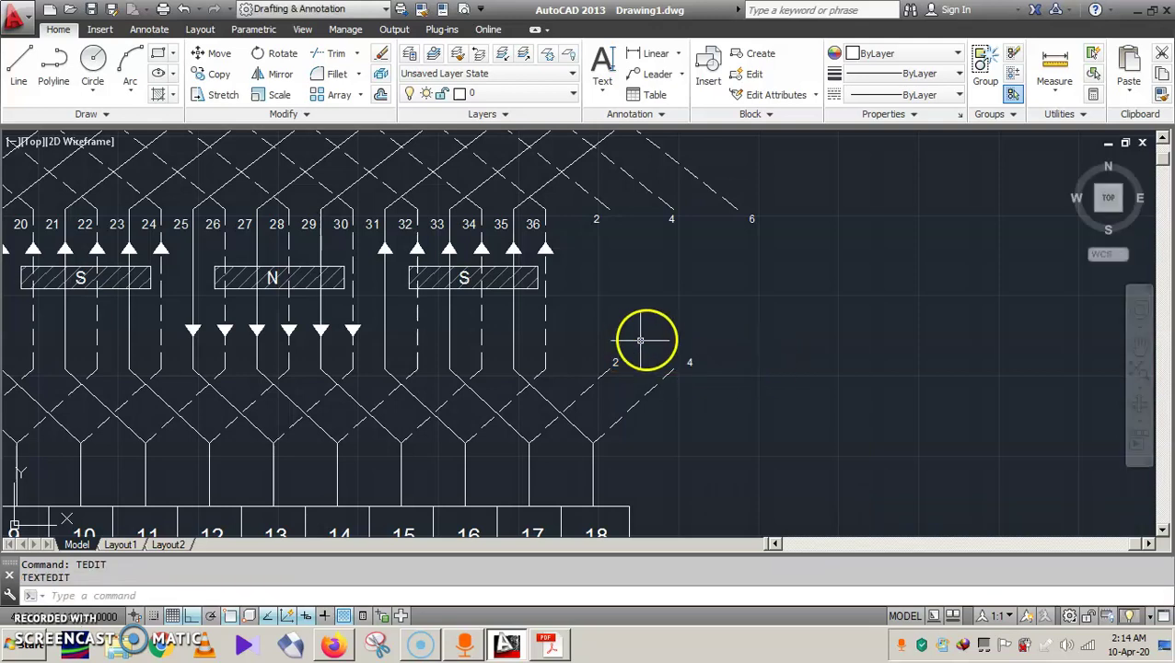
{"action": "left_click", "coordinate": [1139, 347]}
Step: Pan right to show slots 1–23 and the blank area left of slot 1
{"action": "left_click_drag", "start_coordinate": [858, 296], "coordinate": [953, 366]}
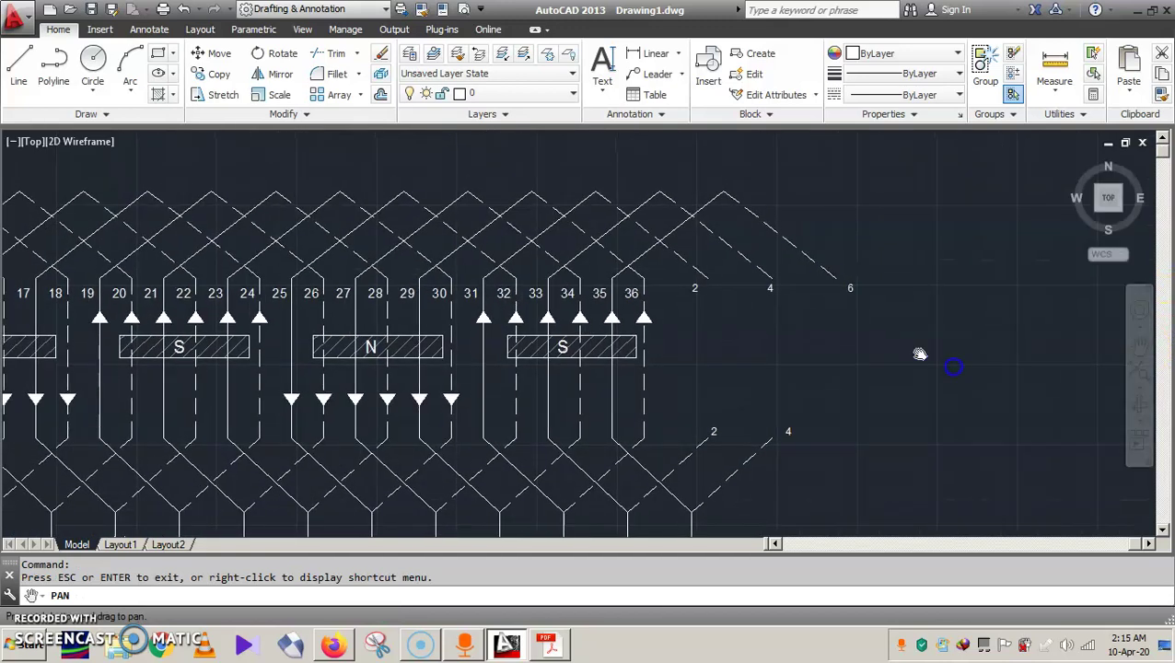
{"action": "left_click_drag", "start_coordinate": [768, 354], "coordinate": [850, 359]}
{"action": "left_click_drag", "start_coordinate": [786, 322], "coordinate": [829, 336]}
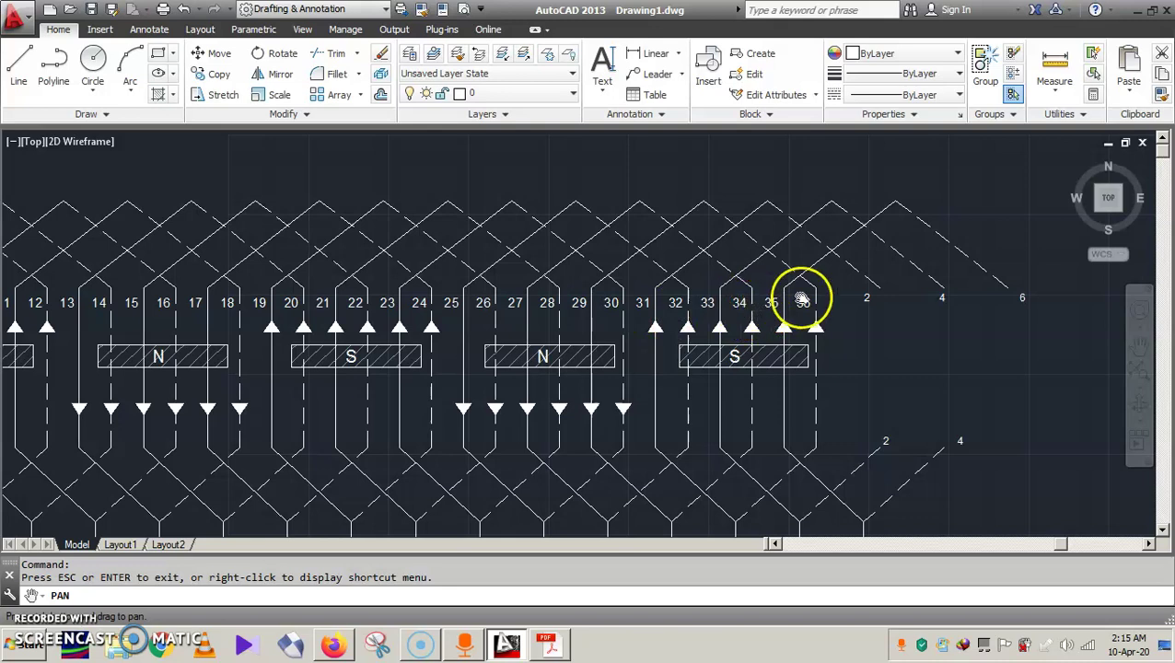
{"action": "left_click_drag", "start_coordinate": [587, 333], "coordinate": [826, 332]}
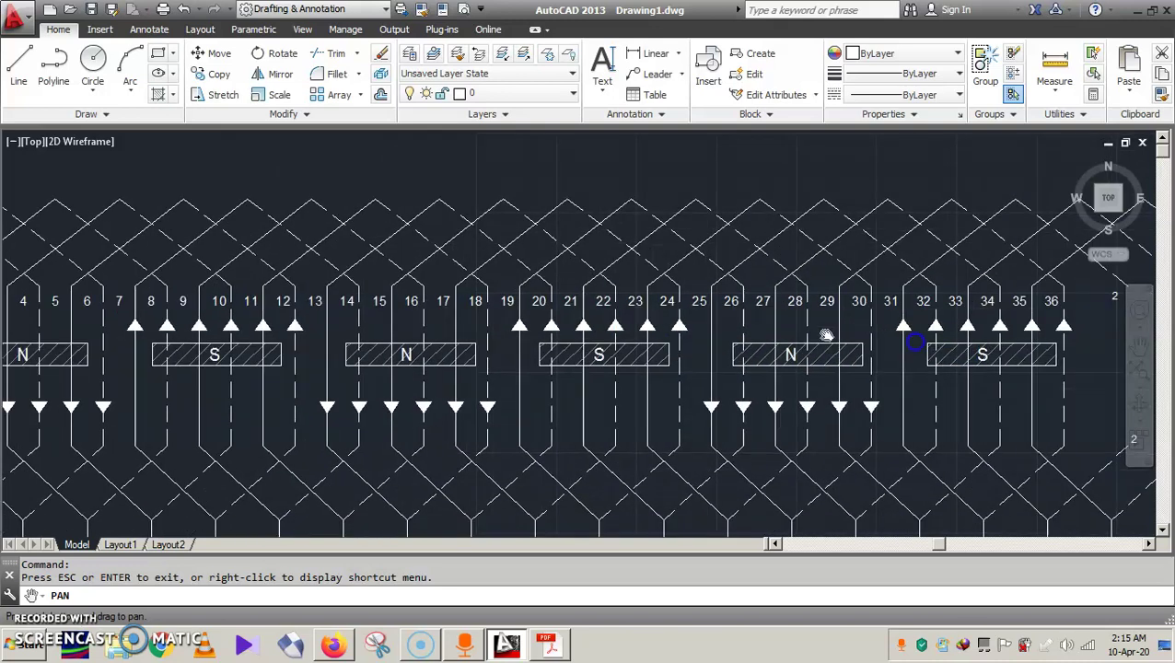
{"action": "left_click_drag", "start_coordinate": [469, 366], "coordinate": [791, 367]}
{"action": "left_click_drag", "start_coordinate": [348, 373], "coordinate": [453, 393]}
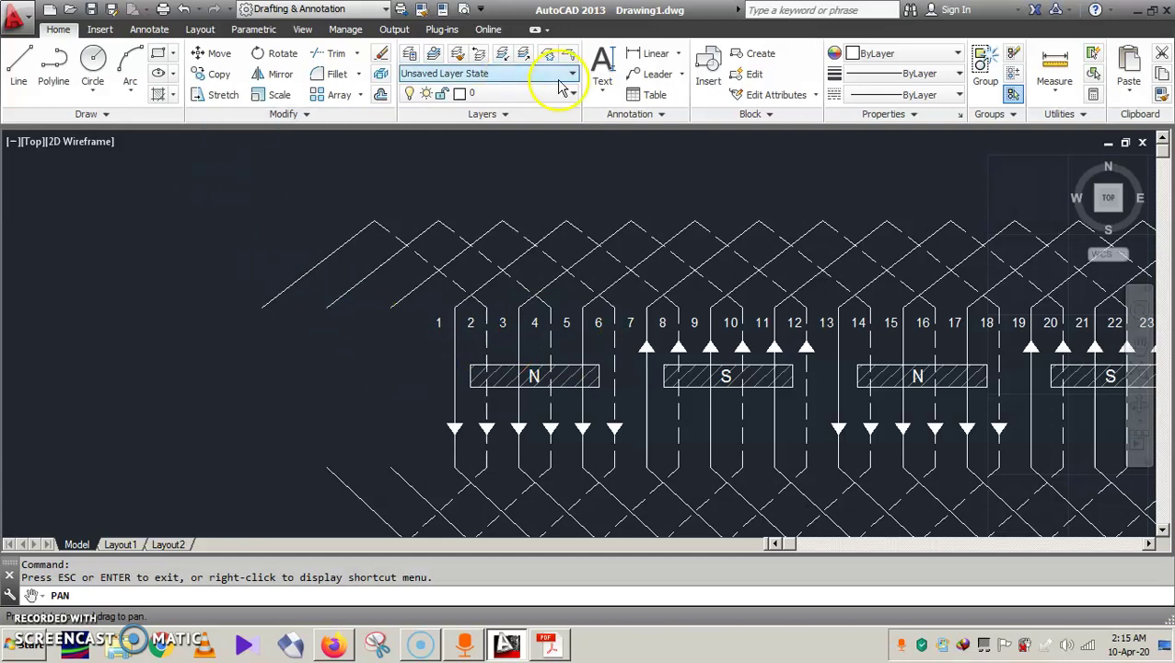
Step: Place single-line text '31 33 35' to the left of slot 1
{"action": "left_click", "coordinate": [603, 69]}
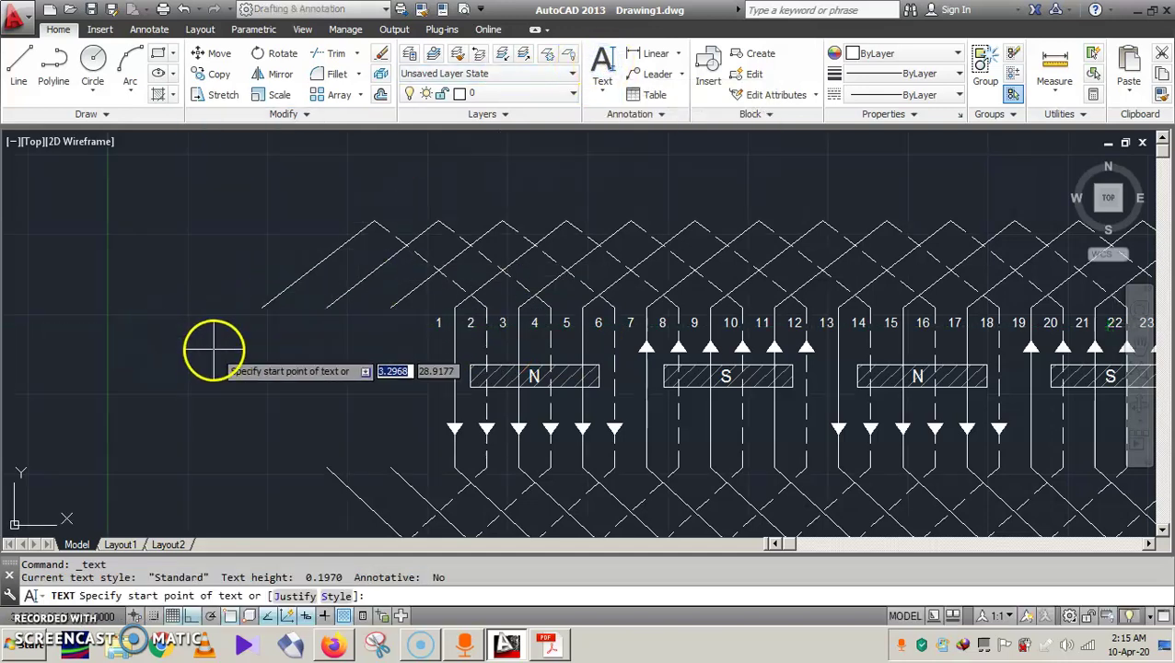
{"action": "left_click", "coordinate": [234, 327]}
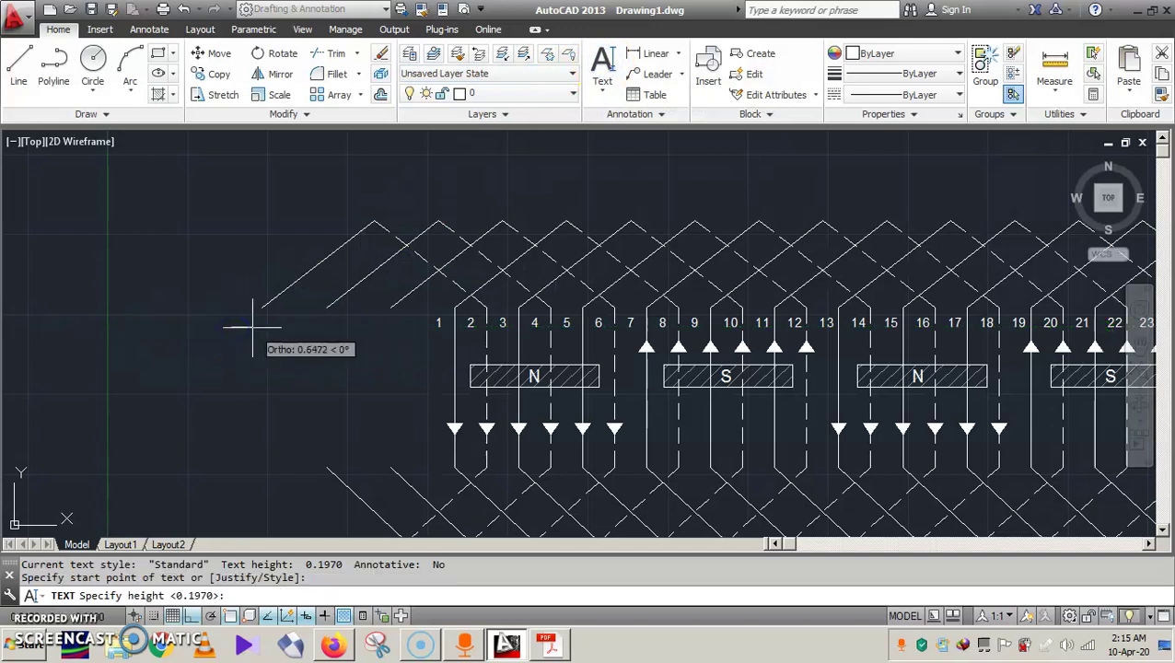
{"action": "left_click", "coordinate": [250, 327]}
{"action": "key", "text": "Return"}
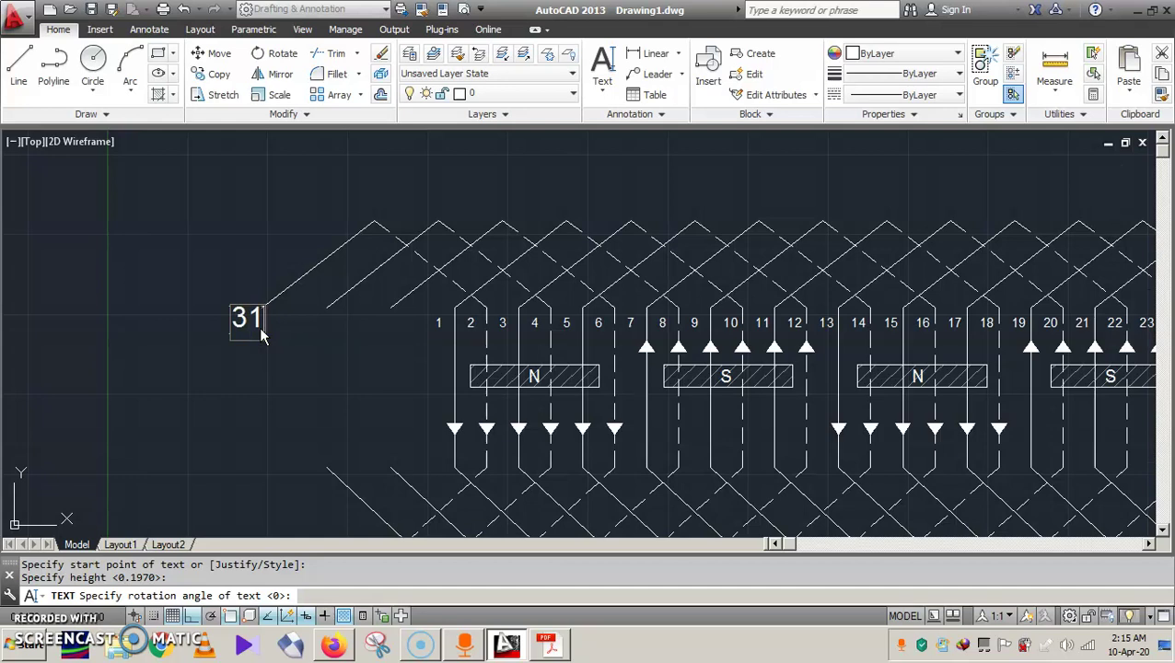
{"action": "type", "text": "31  33  "}
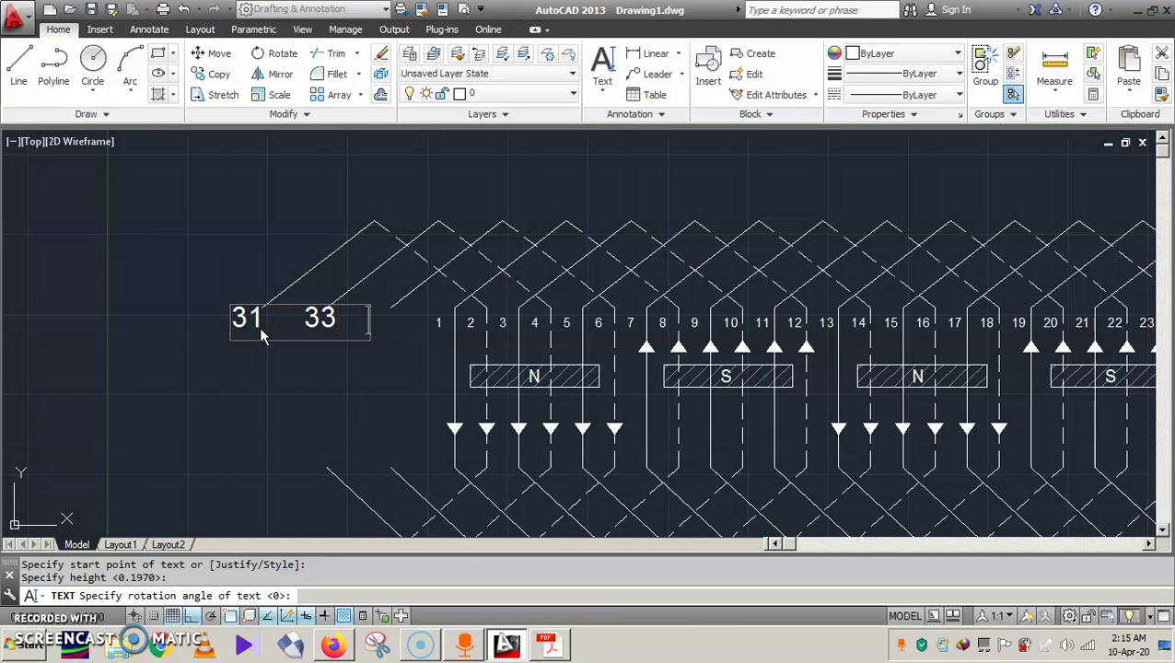
{"action": "type", "text": "35"}
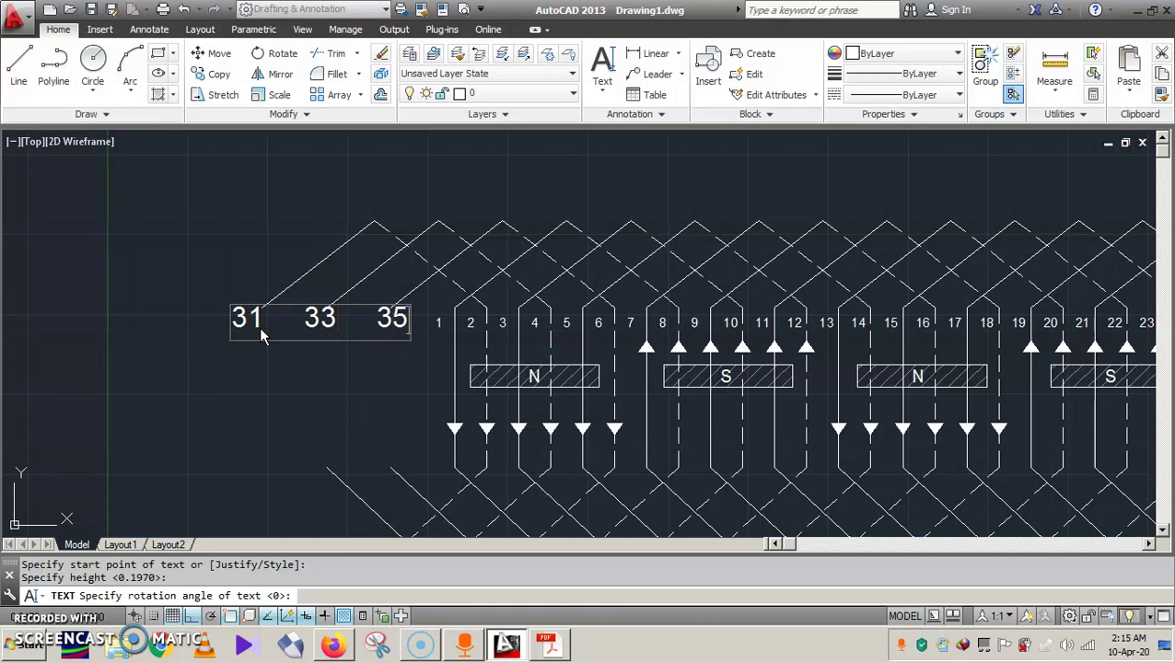
{"action": "key", "text": "Return"}
{"action": "key", "text": "Return"}
Step: Scale the 31 33 35 text down with SC to match the slot numbers
{"action": "left_click", "coordinate": [239, 326]}
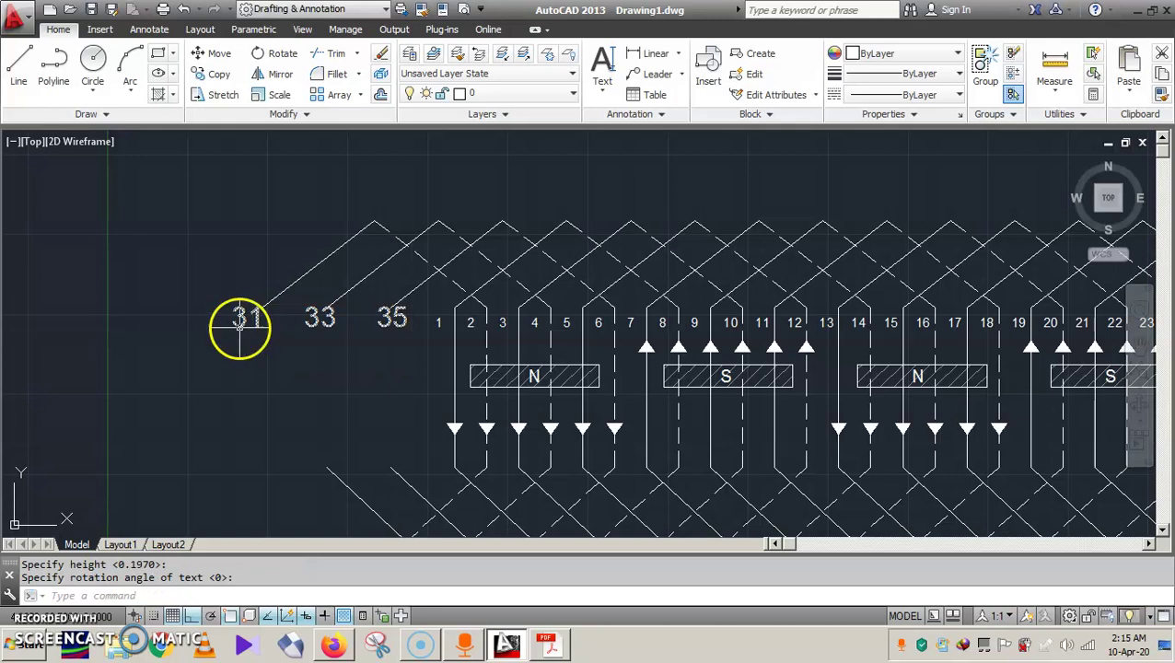
{"action": "type", "text": "SC"}
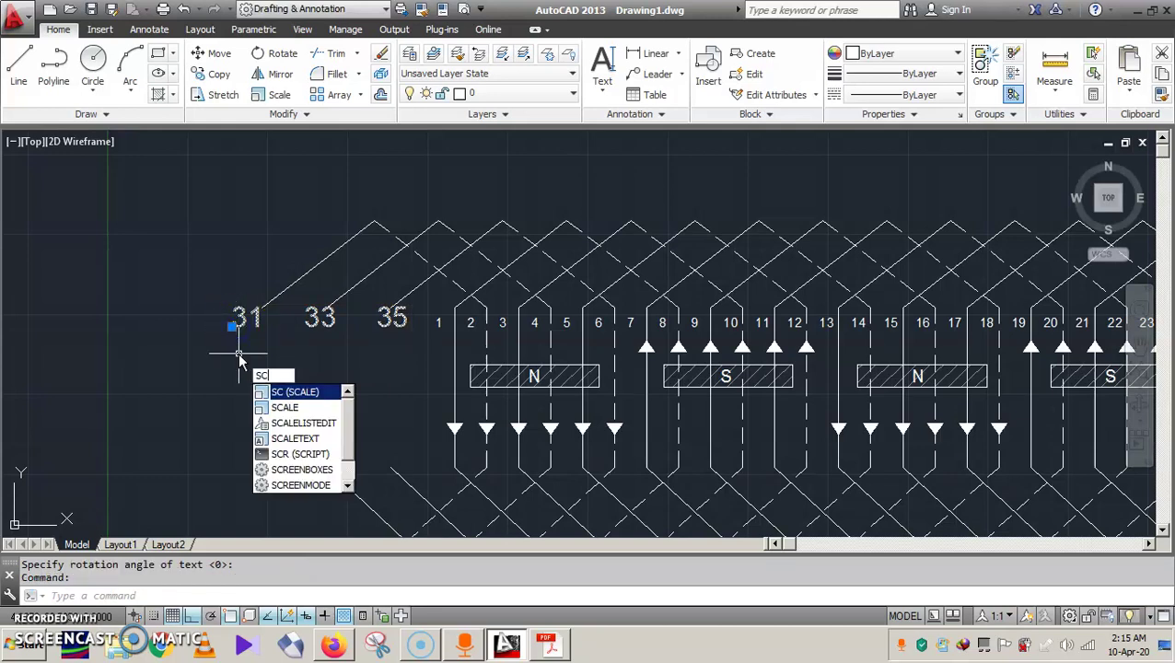
{"action": "key", "text": "Return"}
{"action": "left_click_drag", "start_coordinate": [230, 348], "coordinate": [221, 327]}
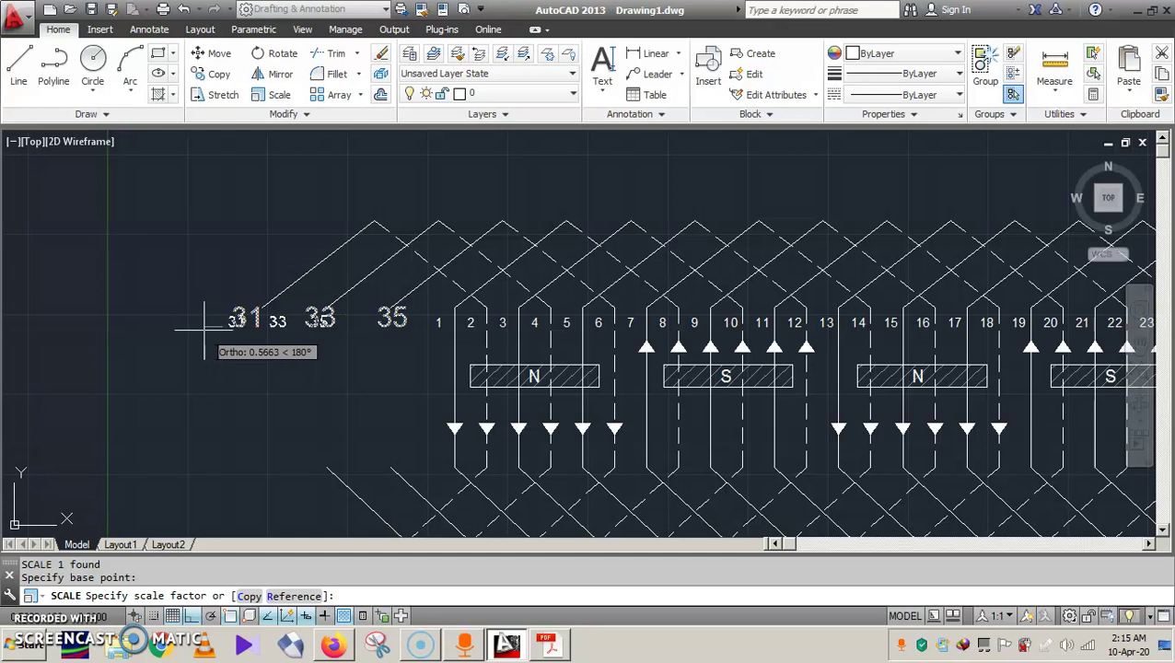
{"action": "left_click", "coordinate": [205, 329]}
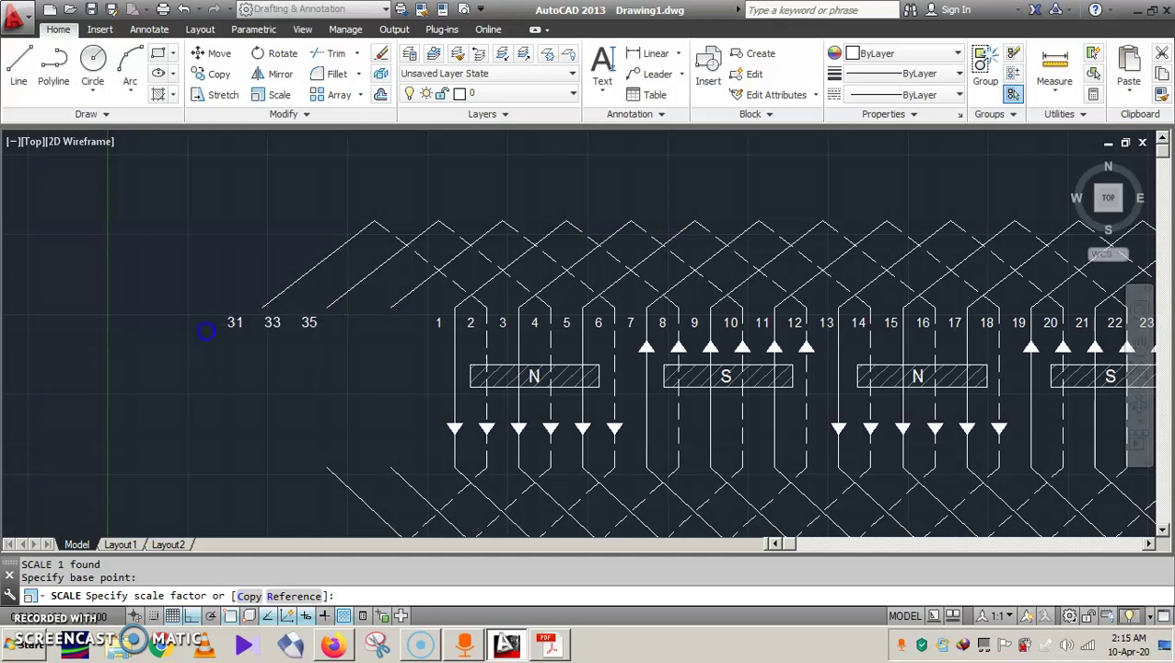
Step: Select the 31 33 35 text and try opening it for editing, leaving it unchanged
{"action": "left_click", "coordinate": [229, 324]}
{"action": "left_click", "coordinate": [228, 325]}
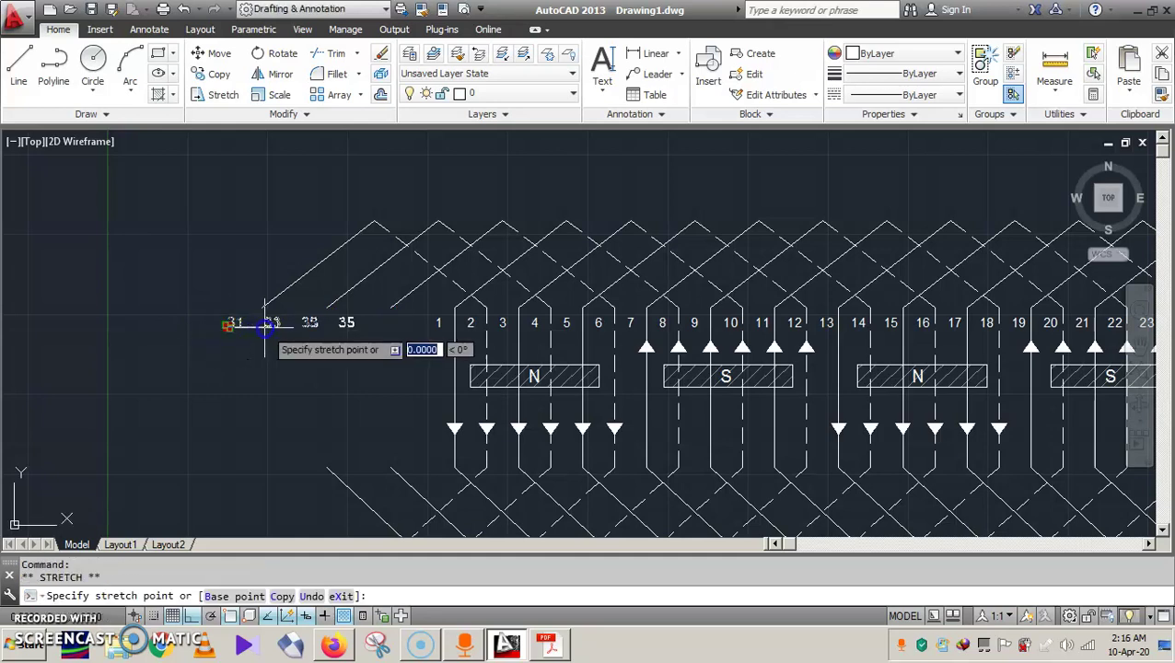
{"action": "key", "text": "Escape"}
{"action": "scroll", "coordinate": [204, 328], "scroll_direction": "up", "scroll_amount": 5}
{"action": "double_click", "coordinate": [294, 322]}
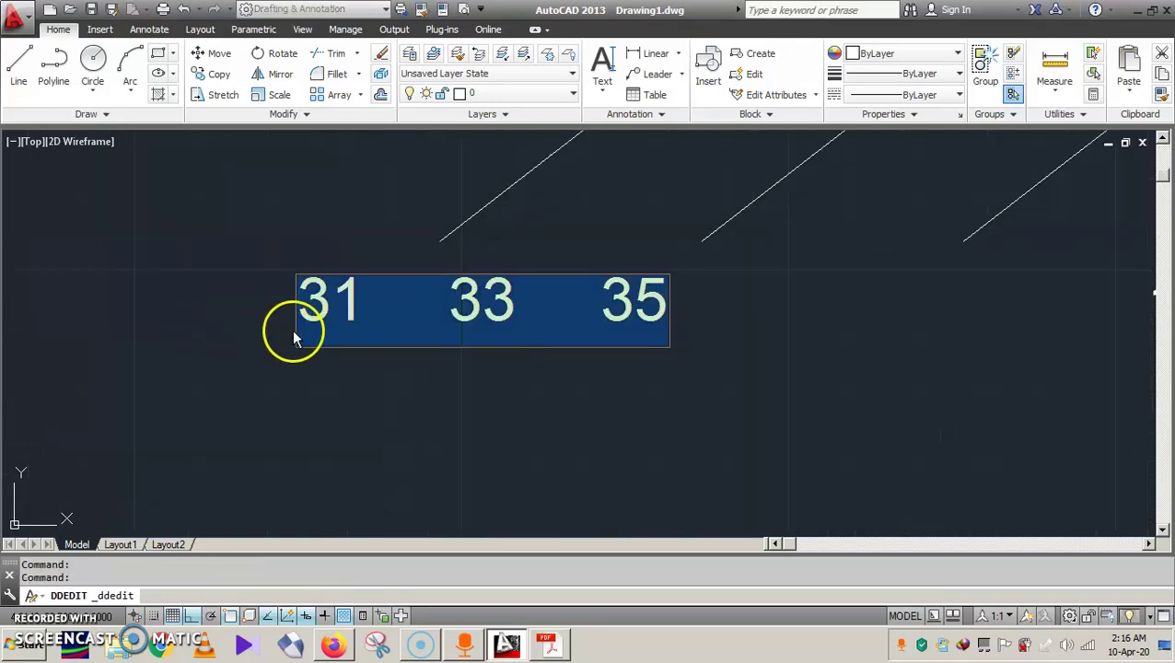
{"action": "left_click", "coordinate": [394, 422]}
{"action": "left_click", "coordinate": [319, 311]}
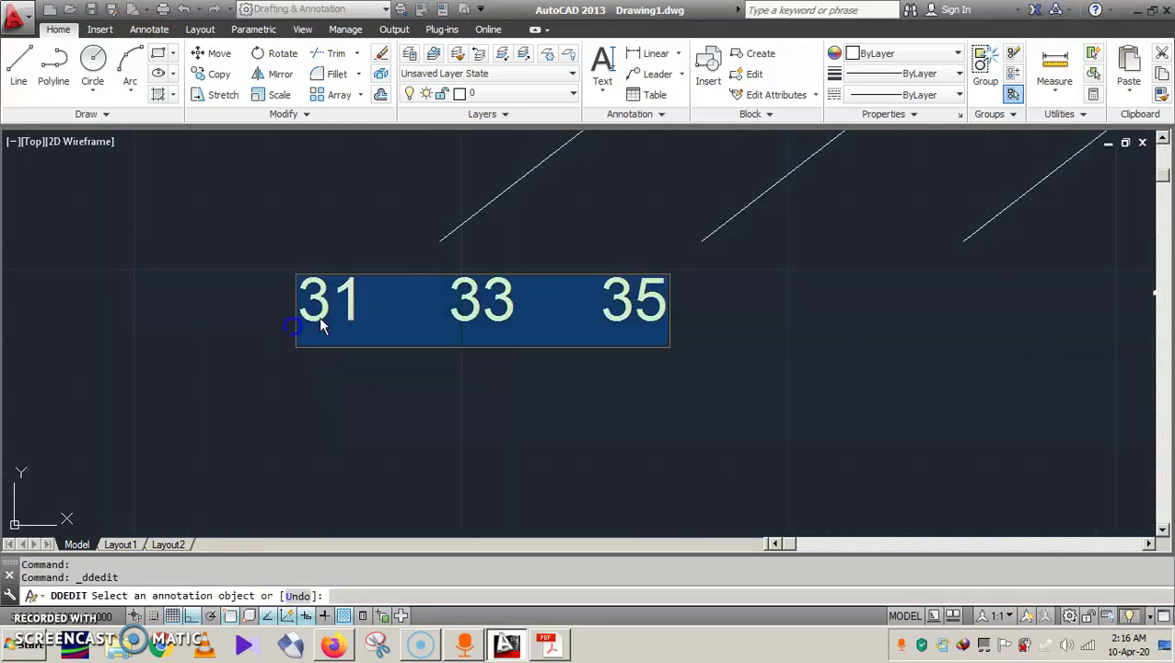
{"action": "left_click", "coordinate": [291, 321]}
{"action": "left_click", "coordinate": [318, 322]}
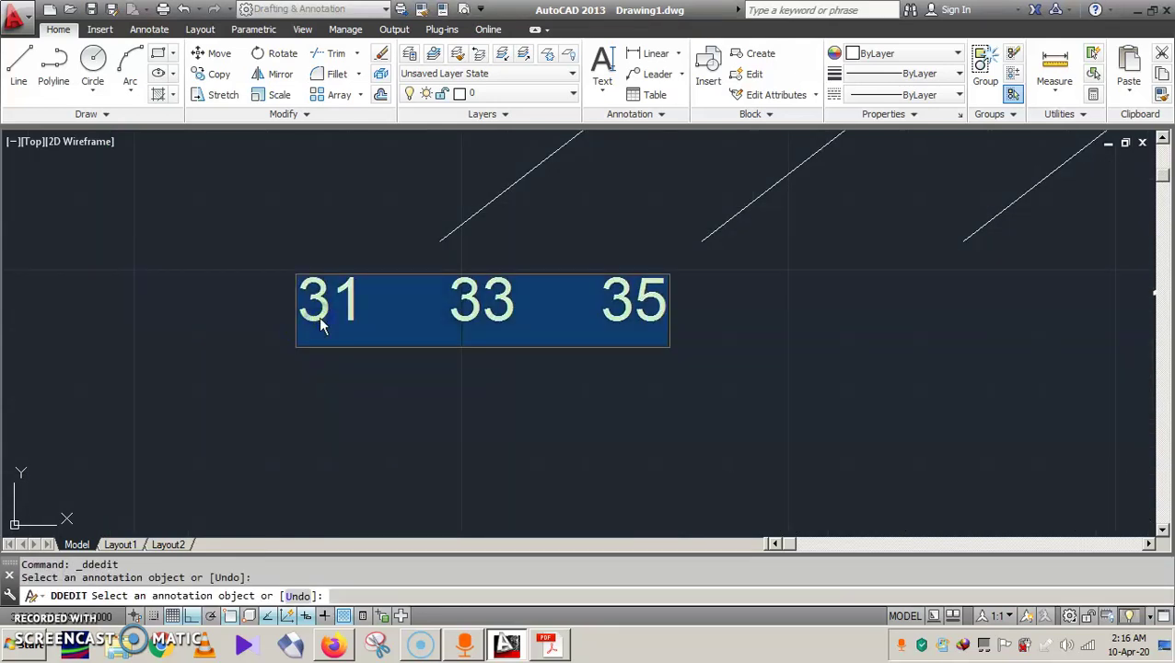
{"action": "key", "text": "Escape"}
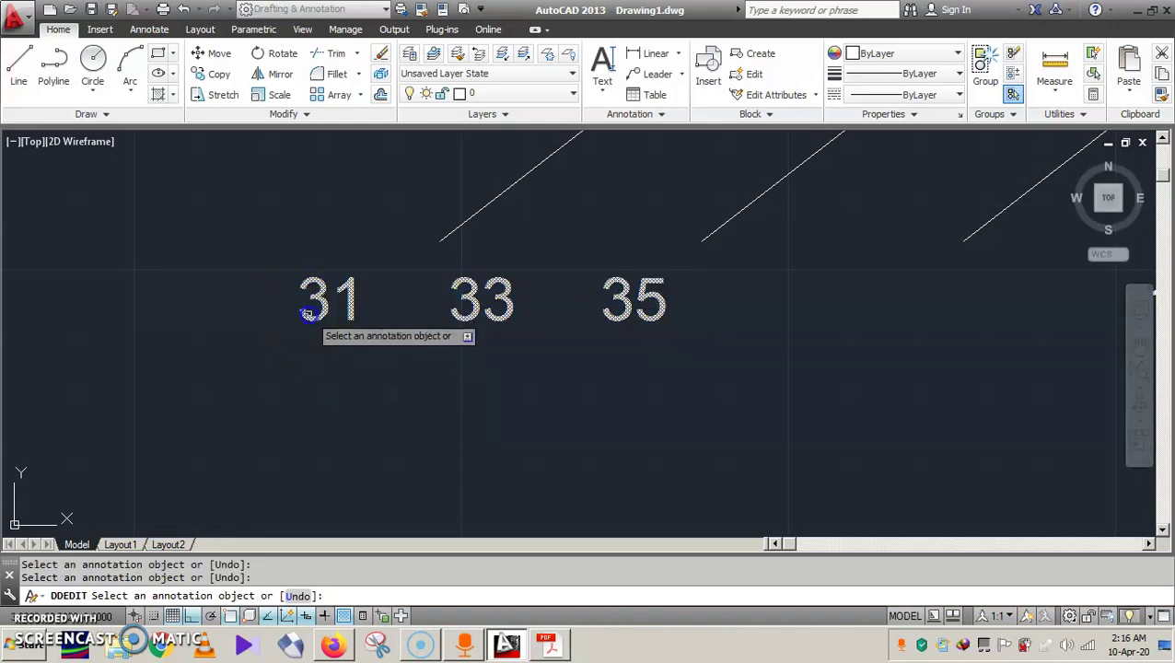
{"action": "key", "text": "Escape"}
{"action": "left_click", "coordinate": [284, 258]}
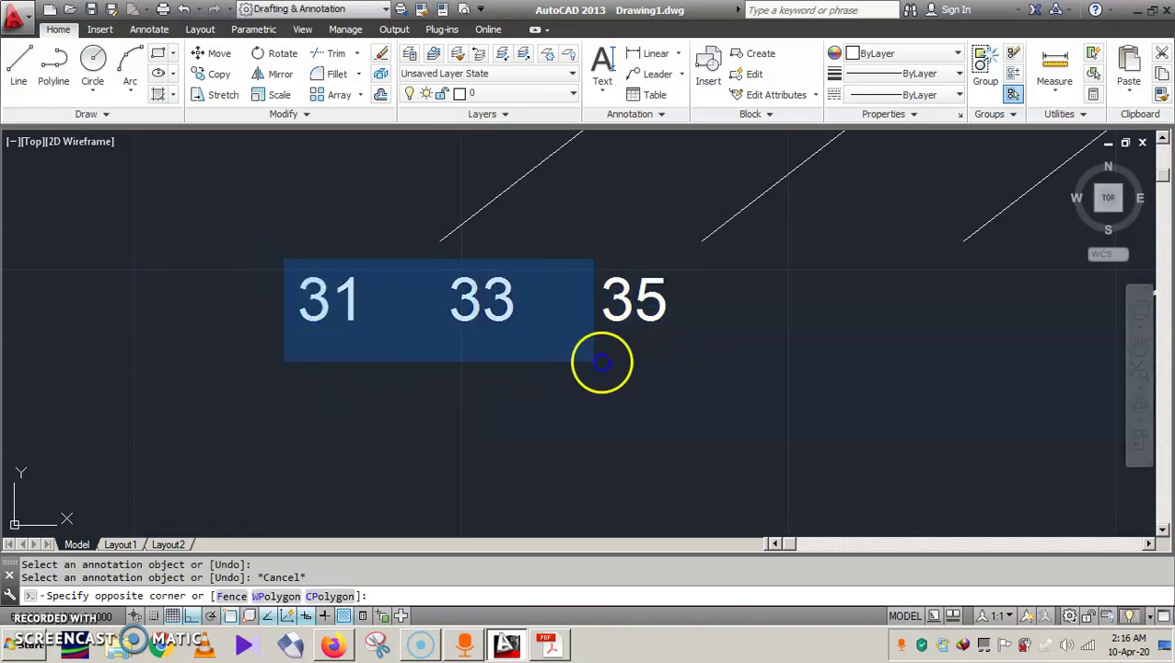
{"action": "left_click", "coordinate": [697, 349]}
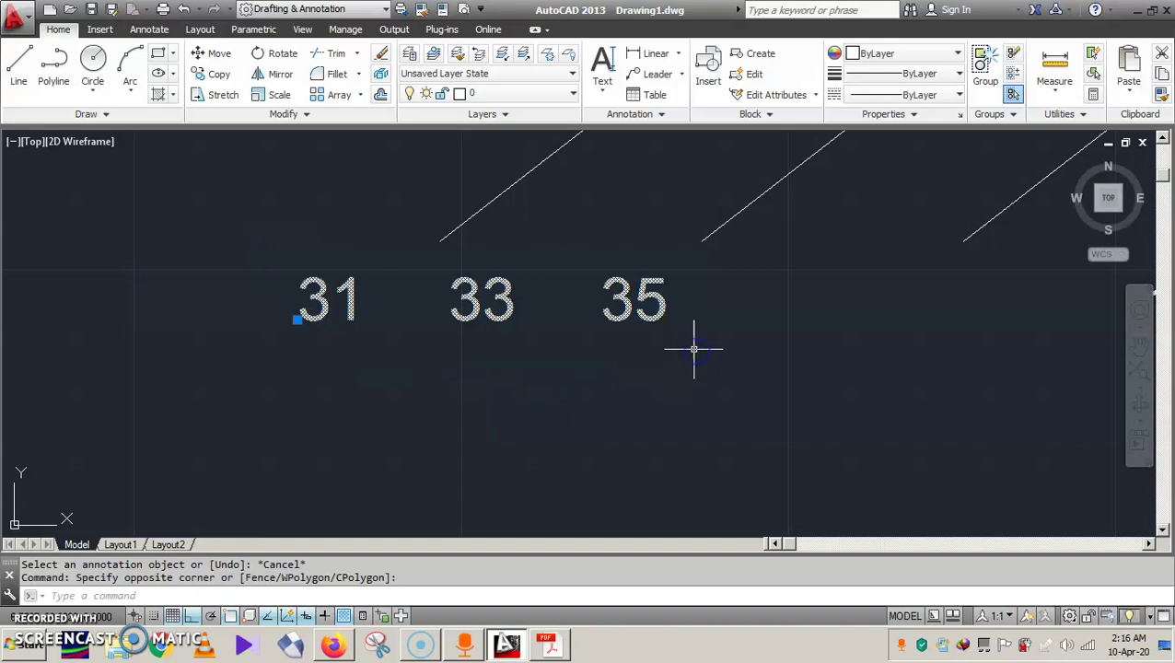
{"action": "left_click", "coordinate": [297, 320]}
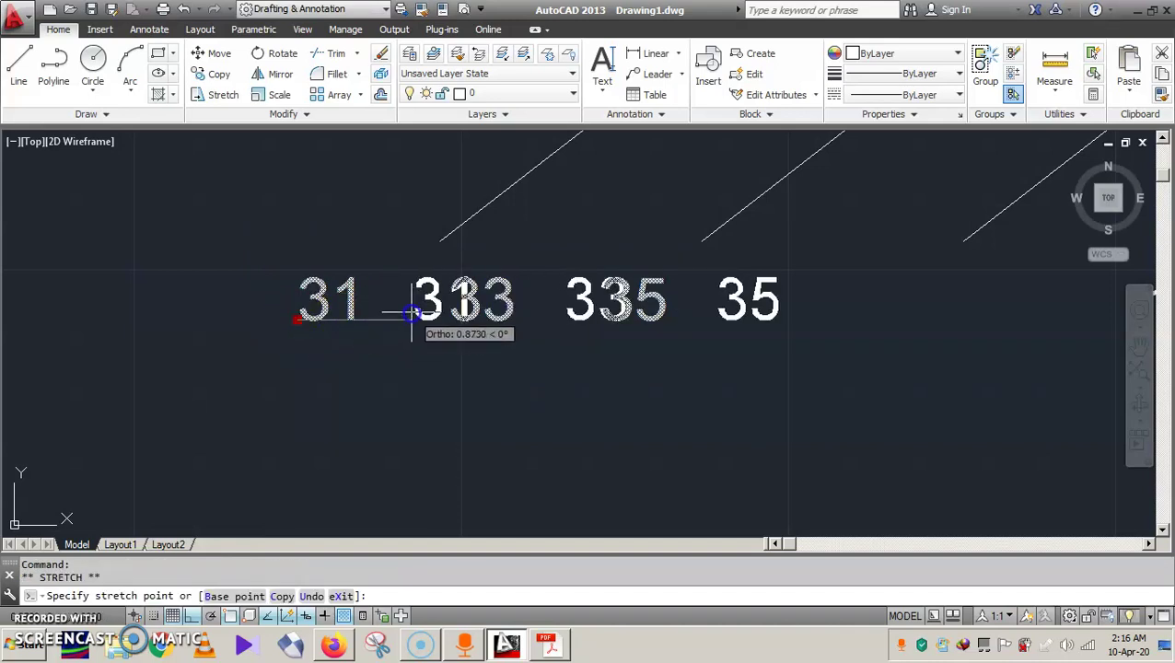
{"action": "scroll", "coordinate": [412, 313], "scroll_direction": "down", "scroll_amount": 6}
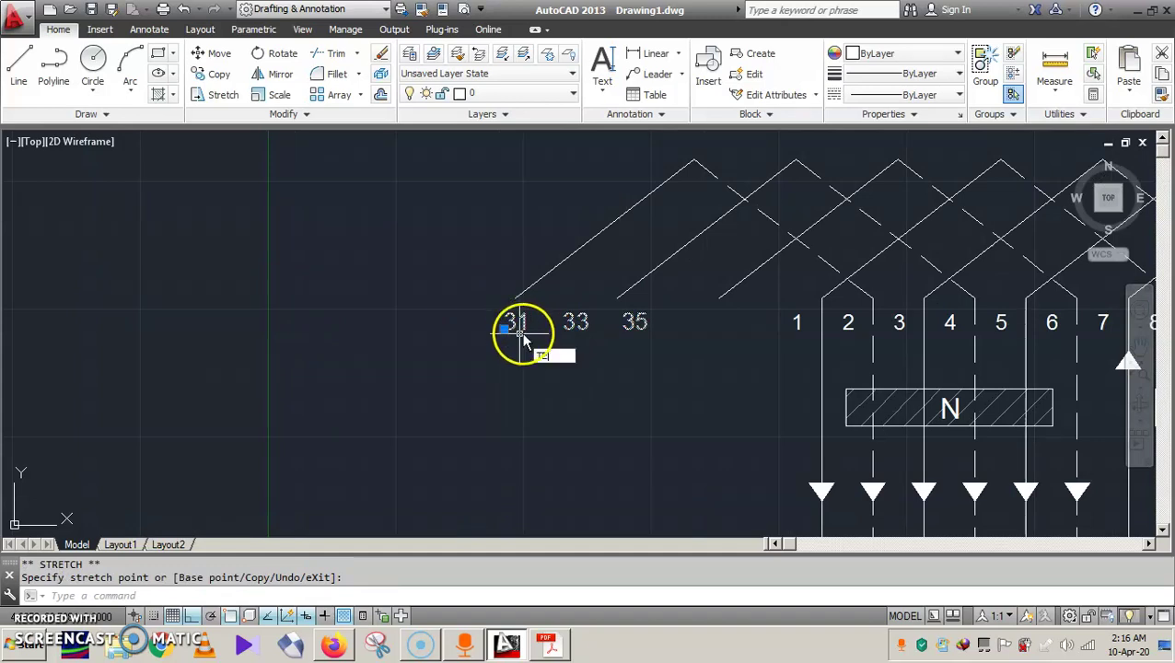
Step: Edit the label with TE, widening the gaps before 33 and 35 to align with the leads
{"action": "type", "text": "te"}
{"action": "key", "text": "Return"}
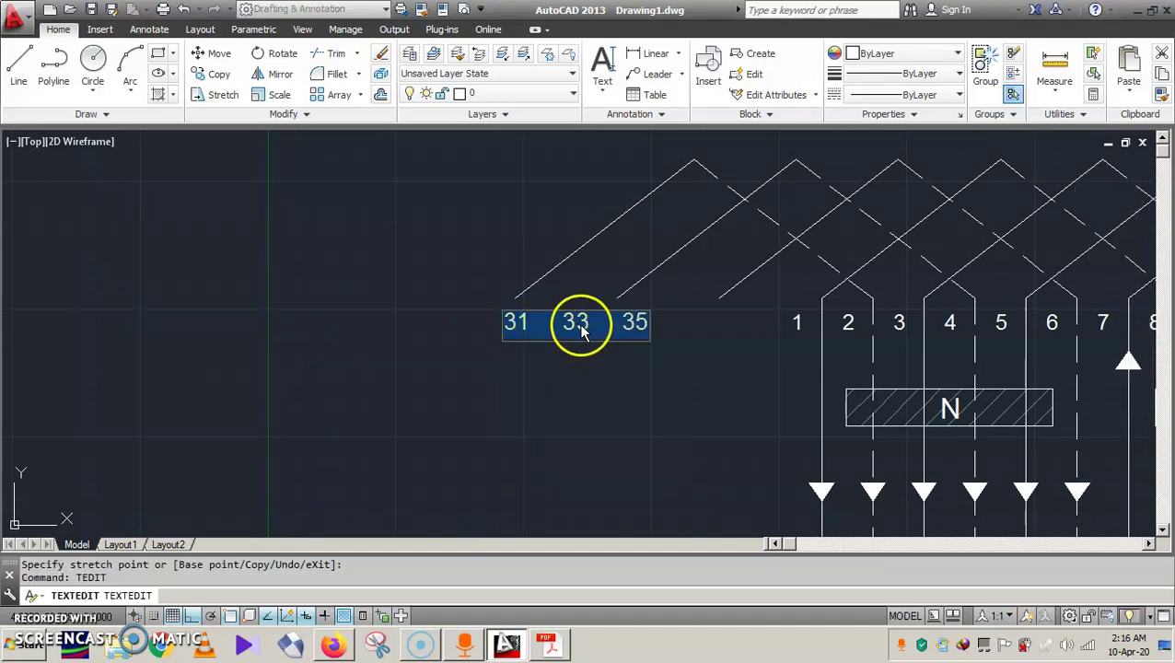
{"action": "left_click", "coordinate": [567, 322]}
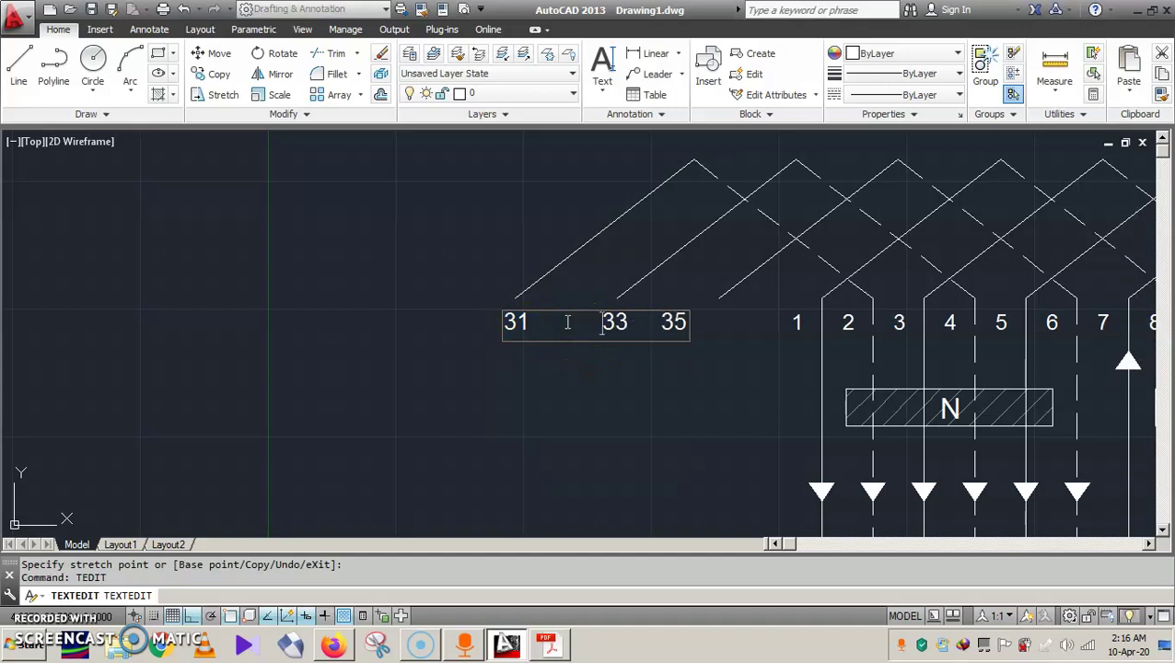
{"action": "left_click", "coordinate": [656, 327]}
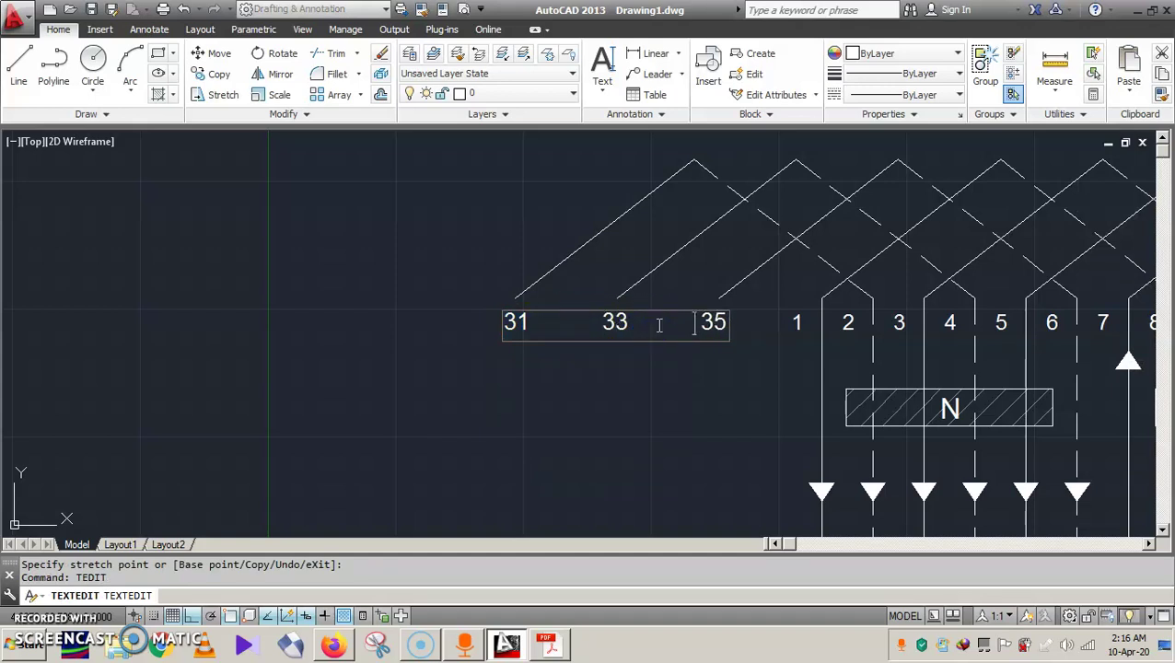
{"action": "key", "text": "Escape"}
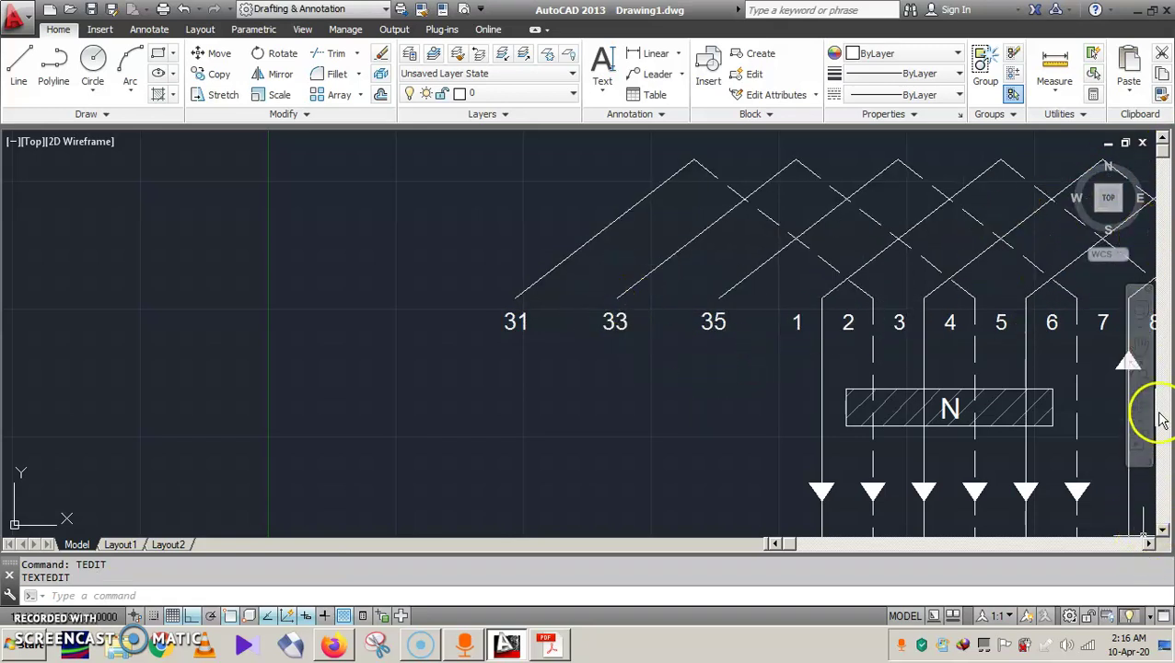
Step: Pan and zoom out over the whole winding diagram, then zoom back in on the left end
{"action": "left_click", "coordinate": [1138, 345]}
{"action": "left_click_drag", "start_coordinate": [1025, 371], "coordinate": [370, 312]}
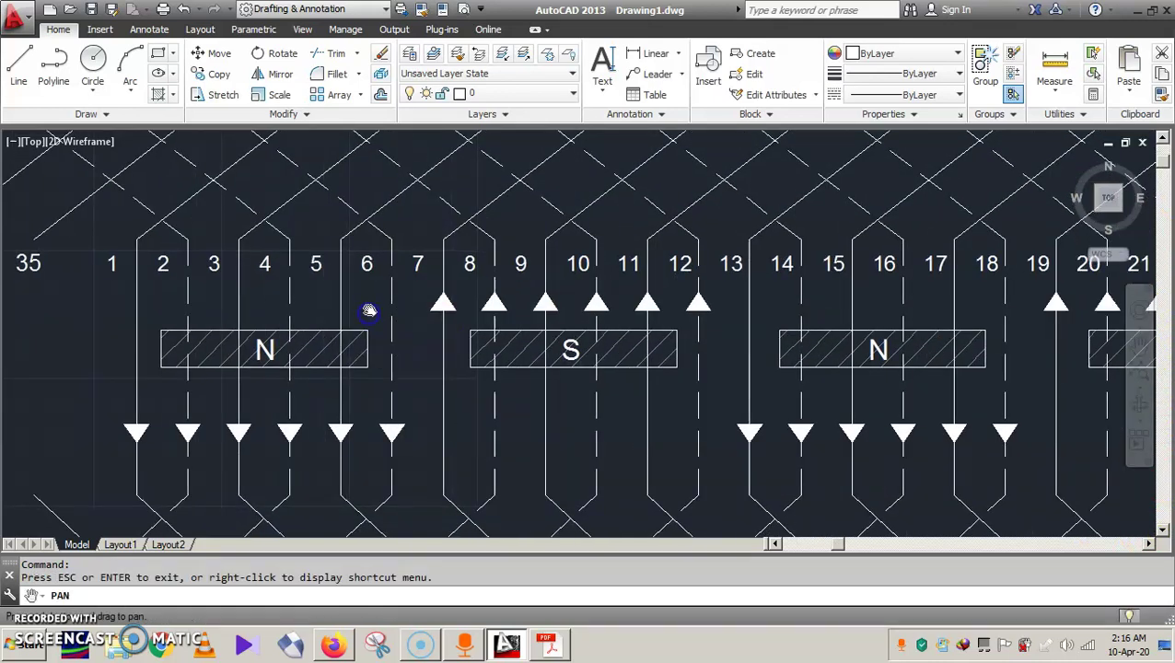
{"action": "scroll", "coordinate": [606, 314], "scroll_direction": "down", "scroll_amount": 5}
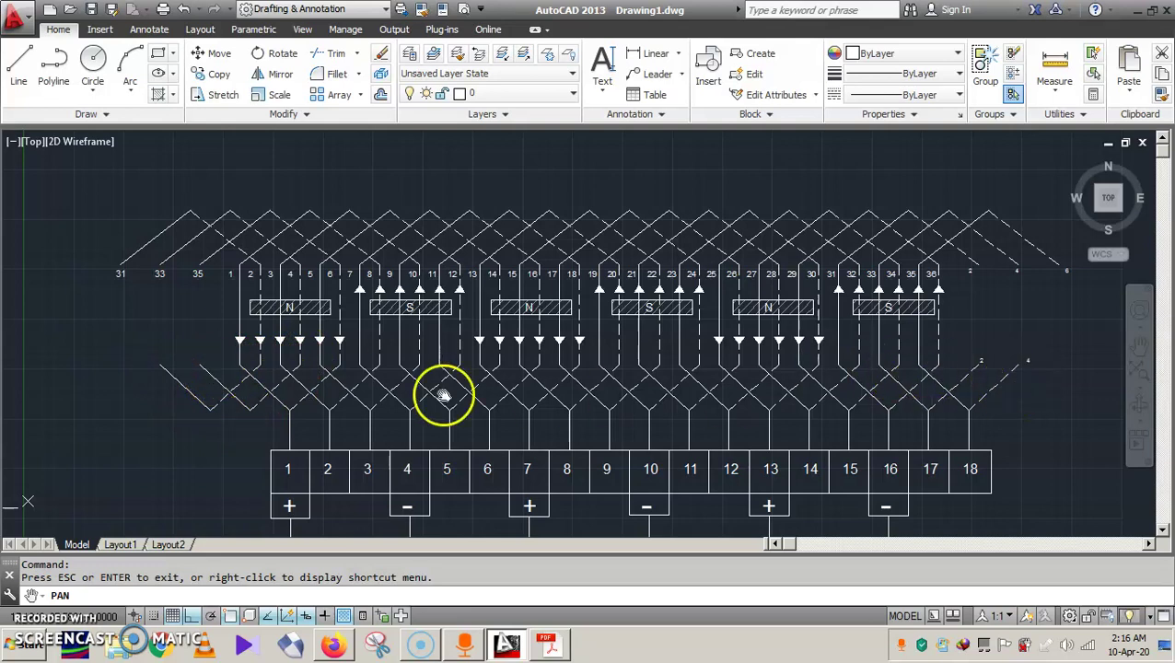
{"action": "scroll", "coordinate": [173, 383], "scroll_direction": "up", "scroll_amount": 2}
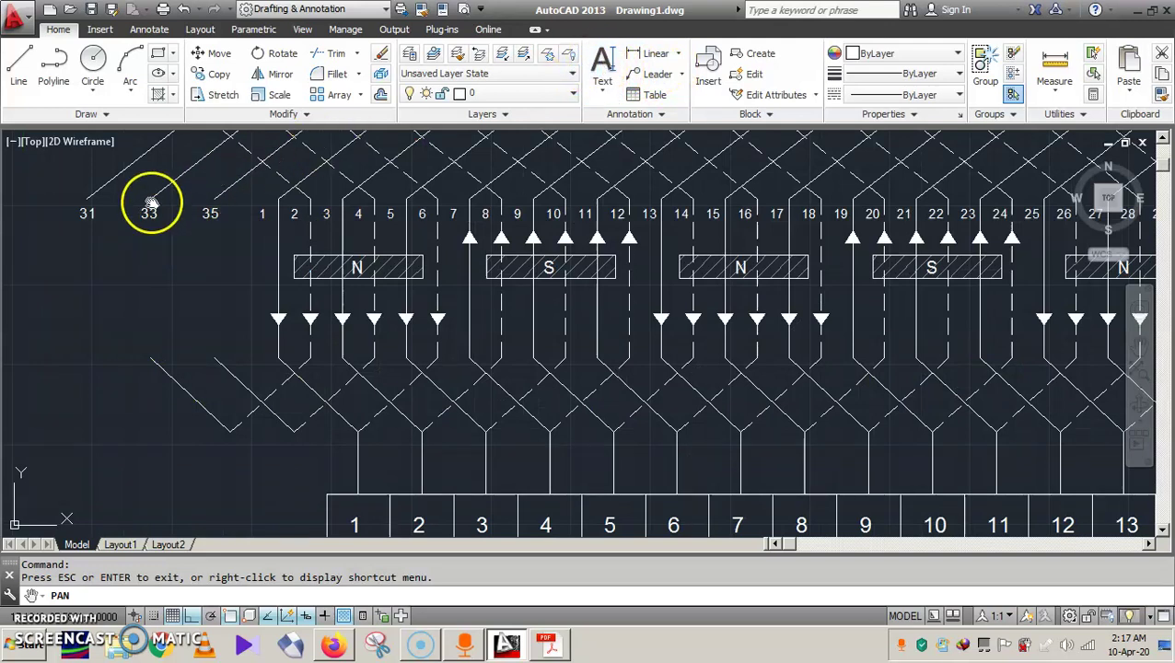
Step: Copy the 31 33 35 labels and paste the copy below the originals
{"action": "key", "text": "Escape"}
{"action": "key", "text": "Escape"}
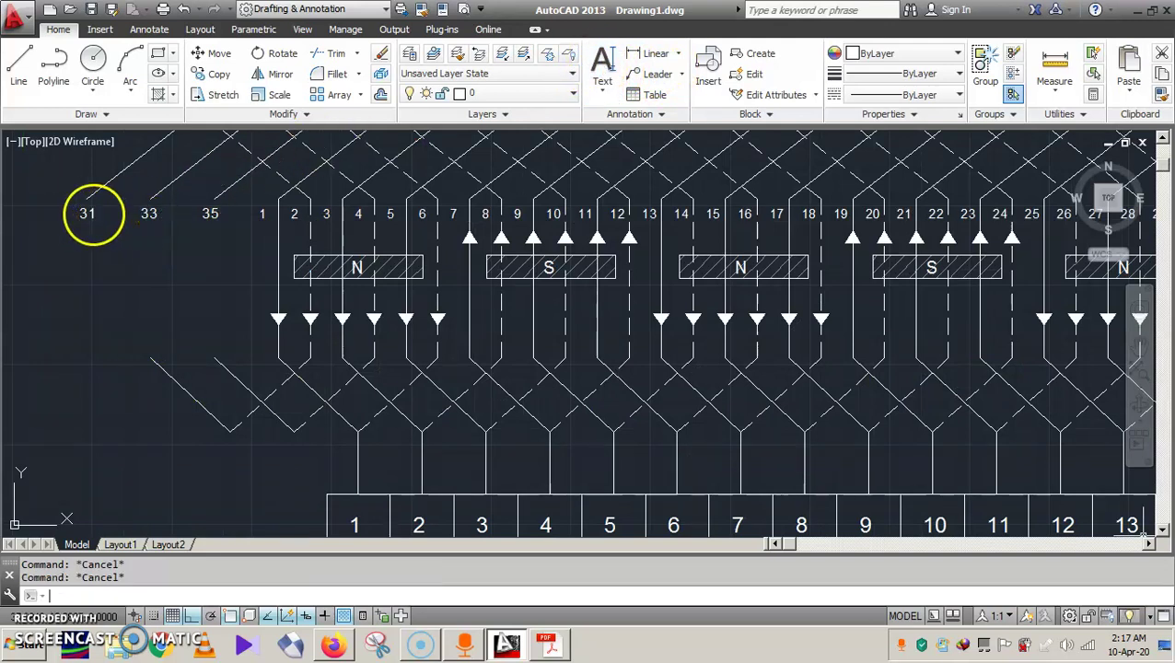
{"action": "left_click", "coordinate": [86, 214]}
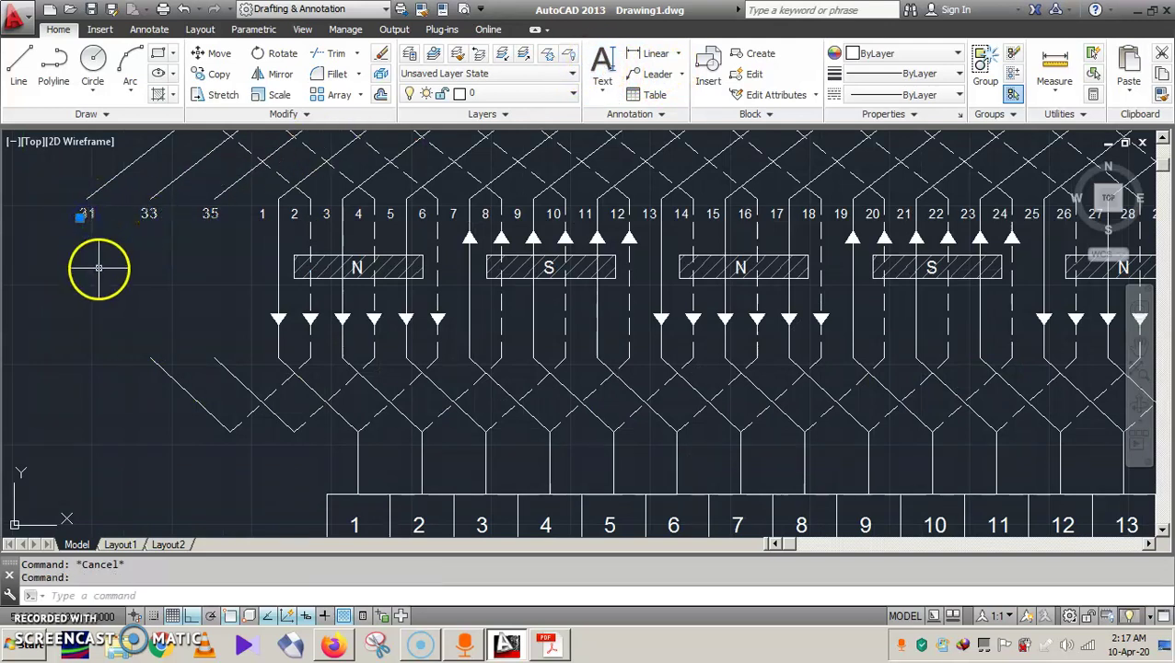
{"action": "key", "text": "ctrl+c"}
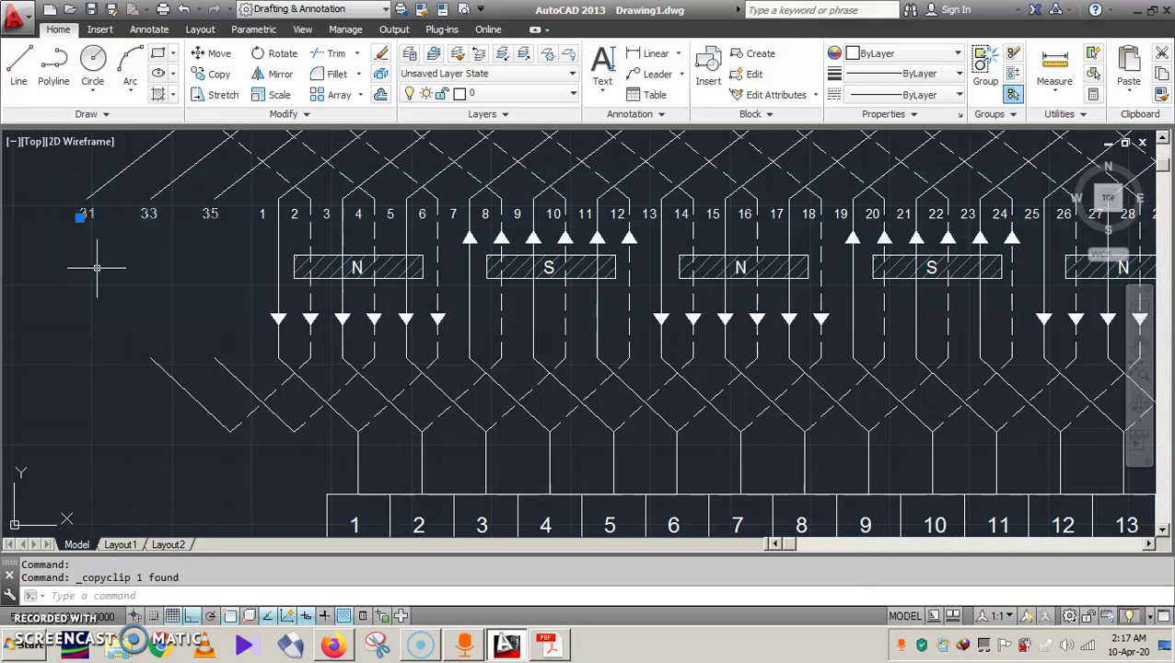
{"action": "key", "text": "ctrl+v"}
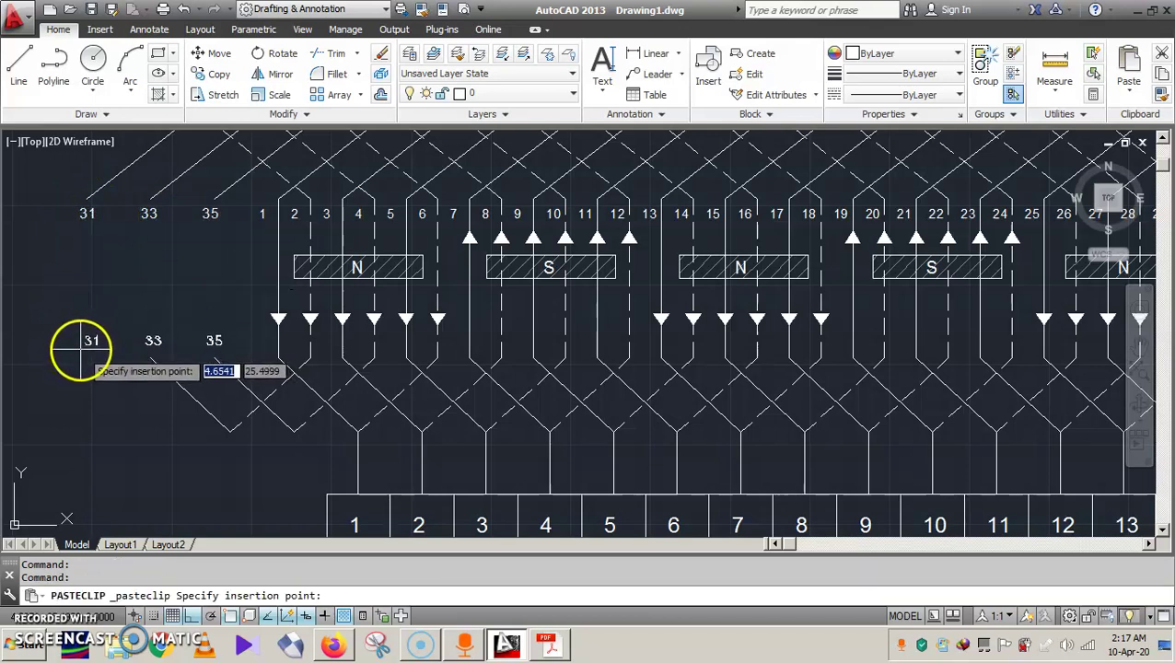
{"action": "left_click", "coordinate": [78, 354]}
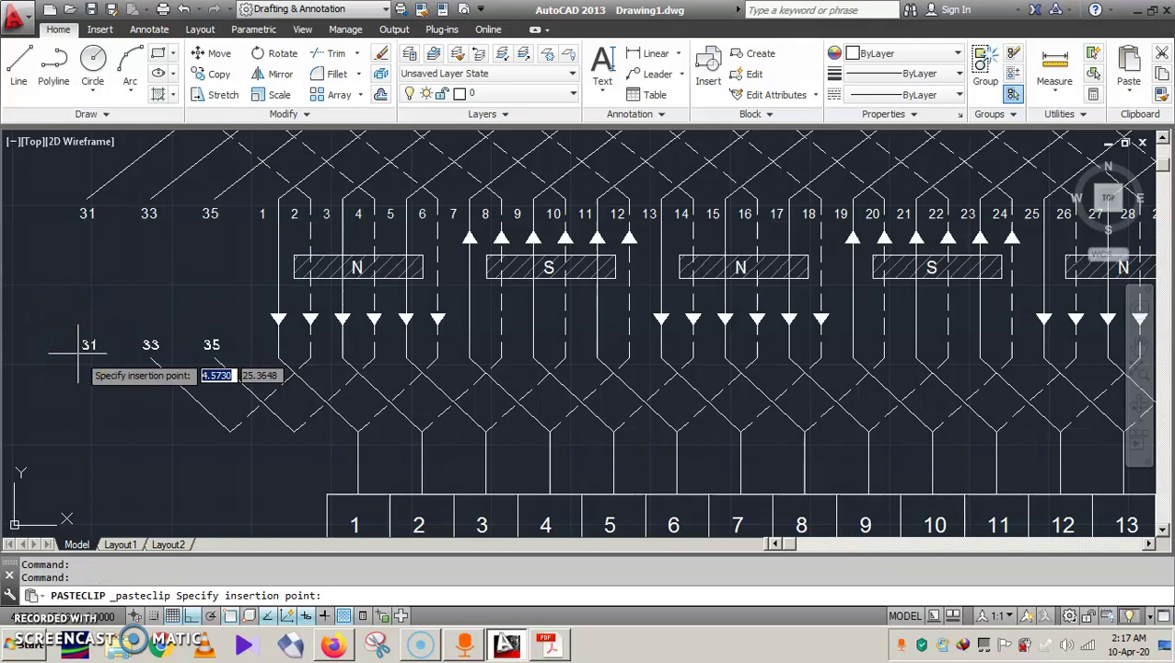
Step: Edit the pasted label to remove 31, leaving it reading 33 35
{"action": "left_click", "coordinate": [82, 347]}
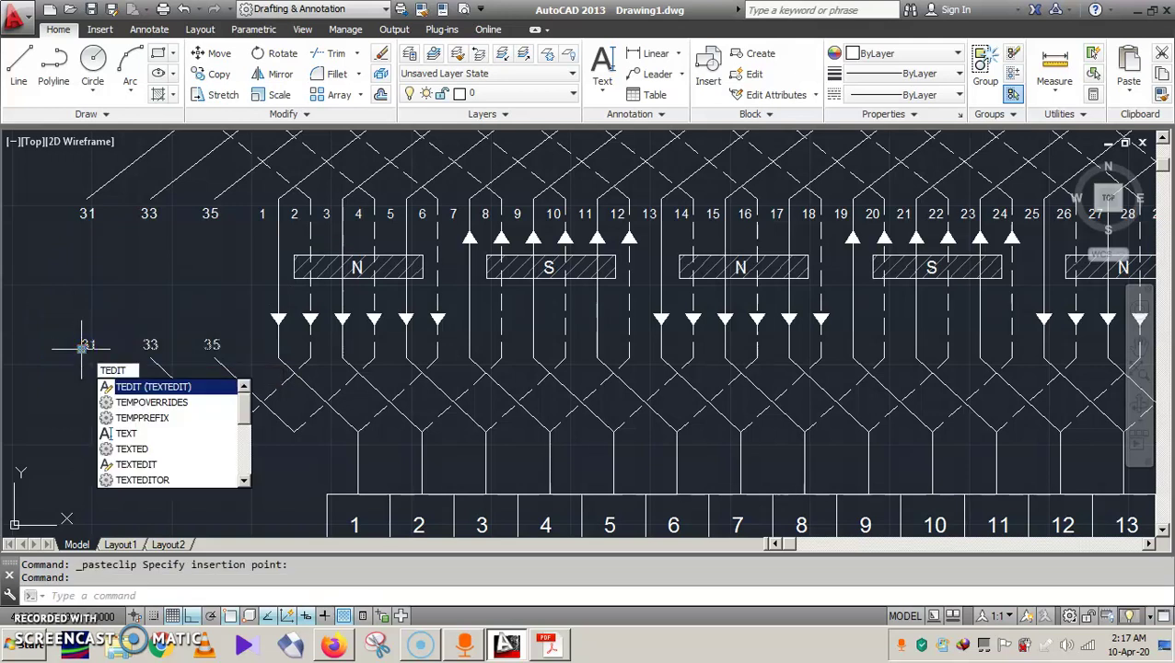
{"action": "key", "text": "Return"}
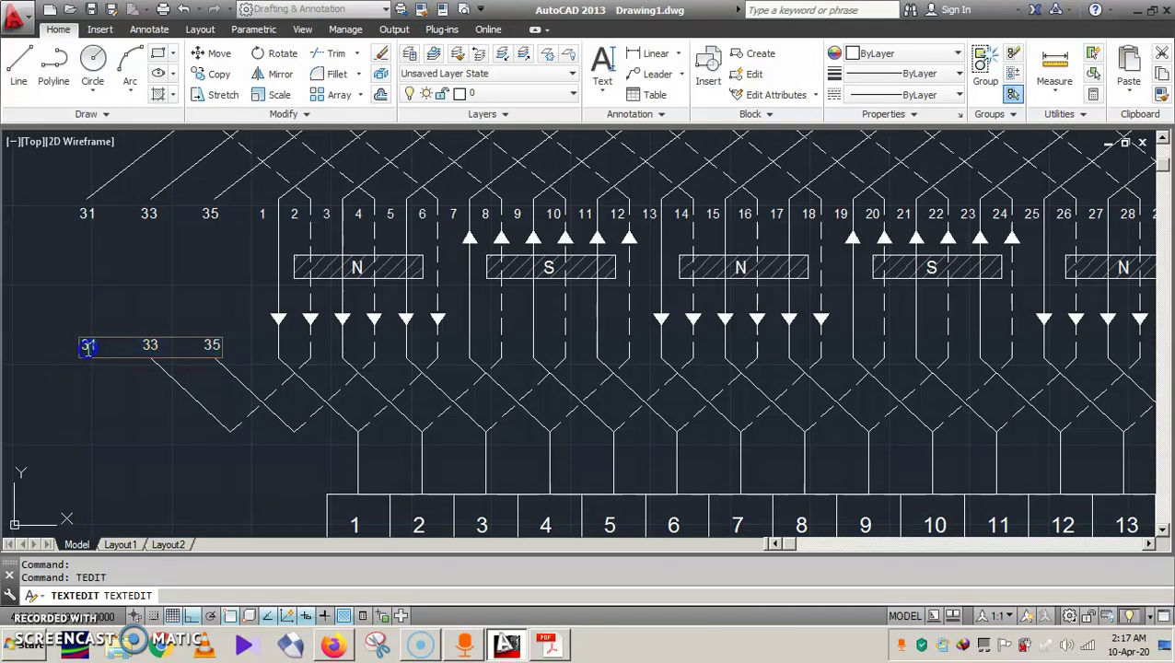
{"action": "key", "text": "Delete"}
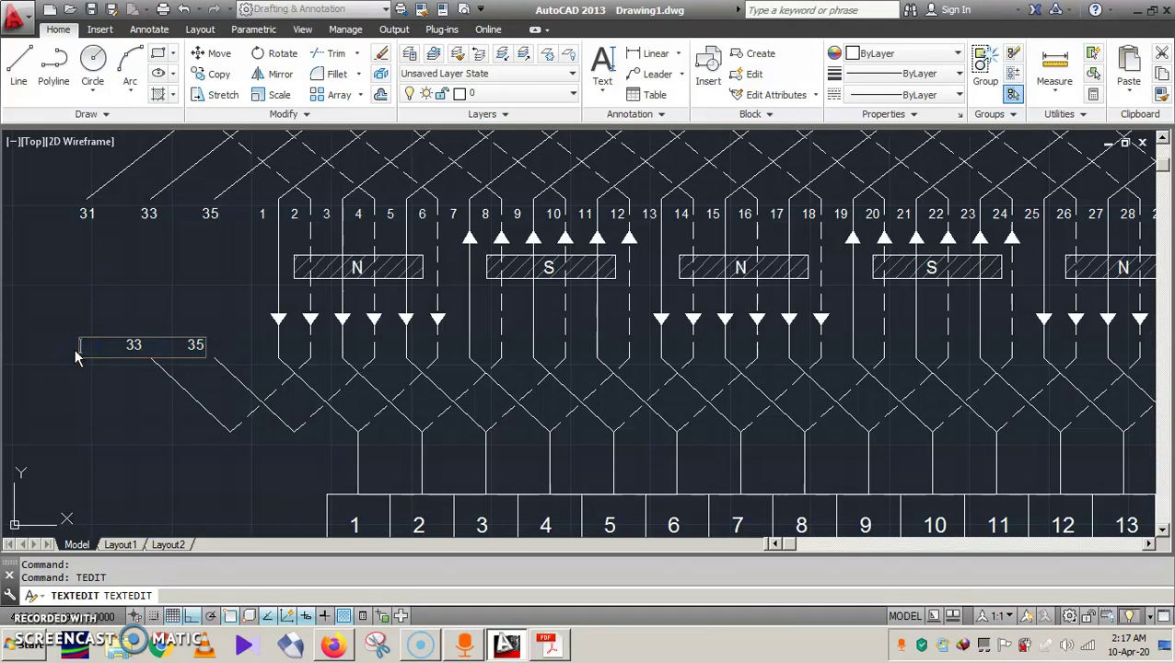
{"action": "key", "text": "Return"}
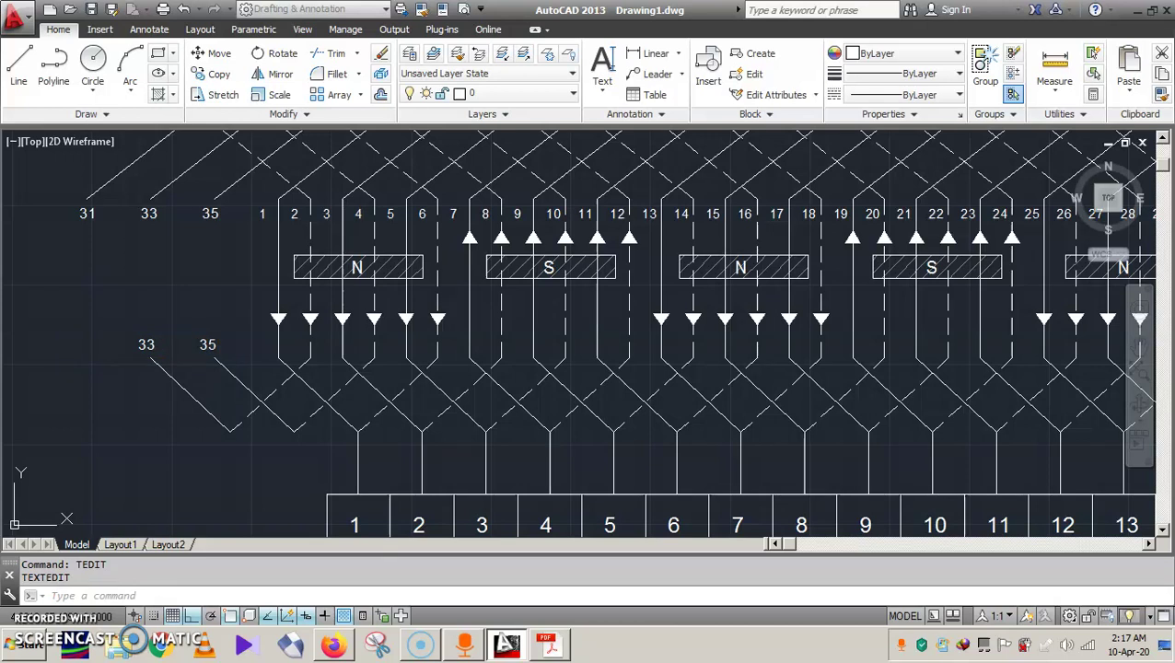
Step: Pan and zoom out until the lap winding, commutator segments and wave diagram all fit in view
{"action": "scroll", "coordinate": [704, 274], "scroll_direction": "down", "scroll_amount": 2}
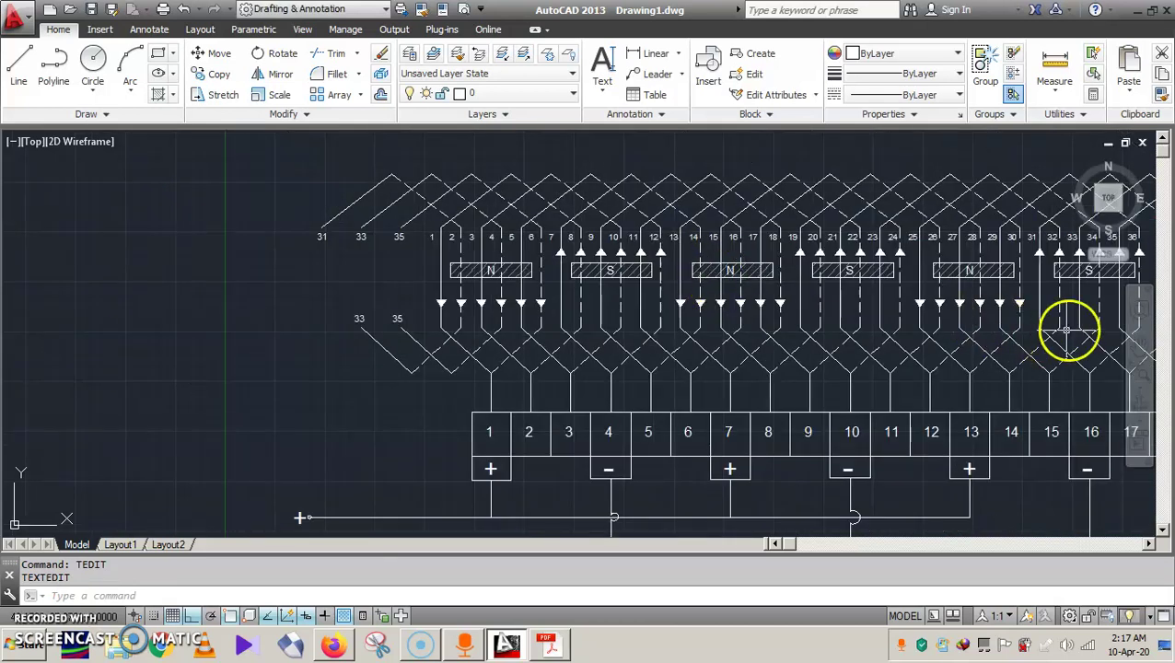
{"action": "left_click", "coordinate": [1138, 342]}
{"action": "left_click_drag", "start_coordinate": [1011, 346], "coordinate": [733, 325]}
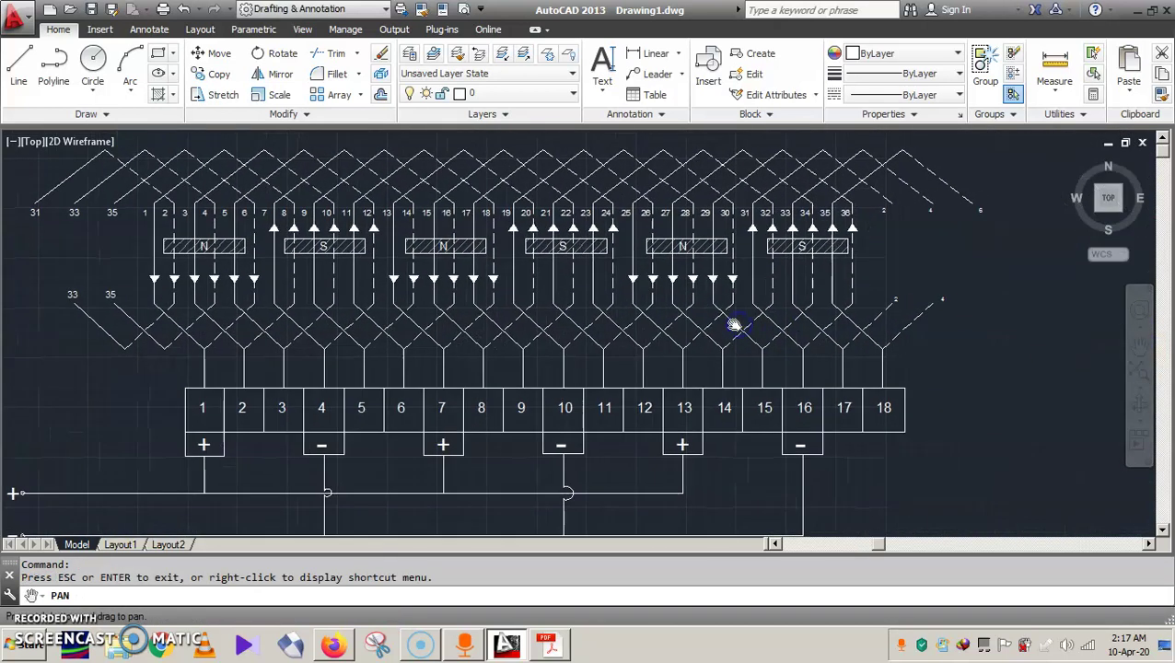
{"action": "scroll", "coordinate": [718, 367], "scroll_direction": "down", "scroll_amount": 2}
{"action": "mouse_move", "coordinate": [718, 367]}
{"action": "left_mouse_down"}
{"action": "mouse_move", "coordinate": [714, 307]}
{"action": "mouse_move", "coordinate": [729, 316]}
{"action": "left_mouse_up"}
{"action": "scroll", "coordinate": [718, 316], "scroll_direction": "down", "scroll_amount": 4}
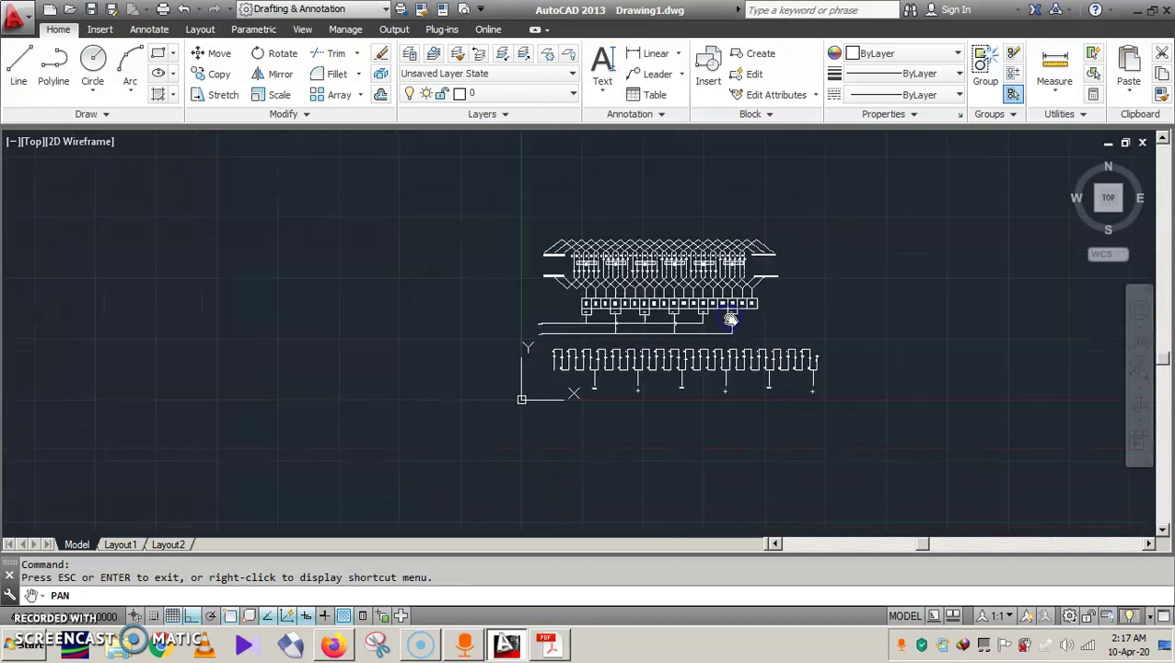
{"action": "left_click", "coordinate": [693, 348]}
{"action": "scroll", "coordinate": [691, 349], "scroll_direction": "up", "scroll_amount": 2}
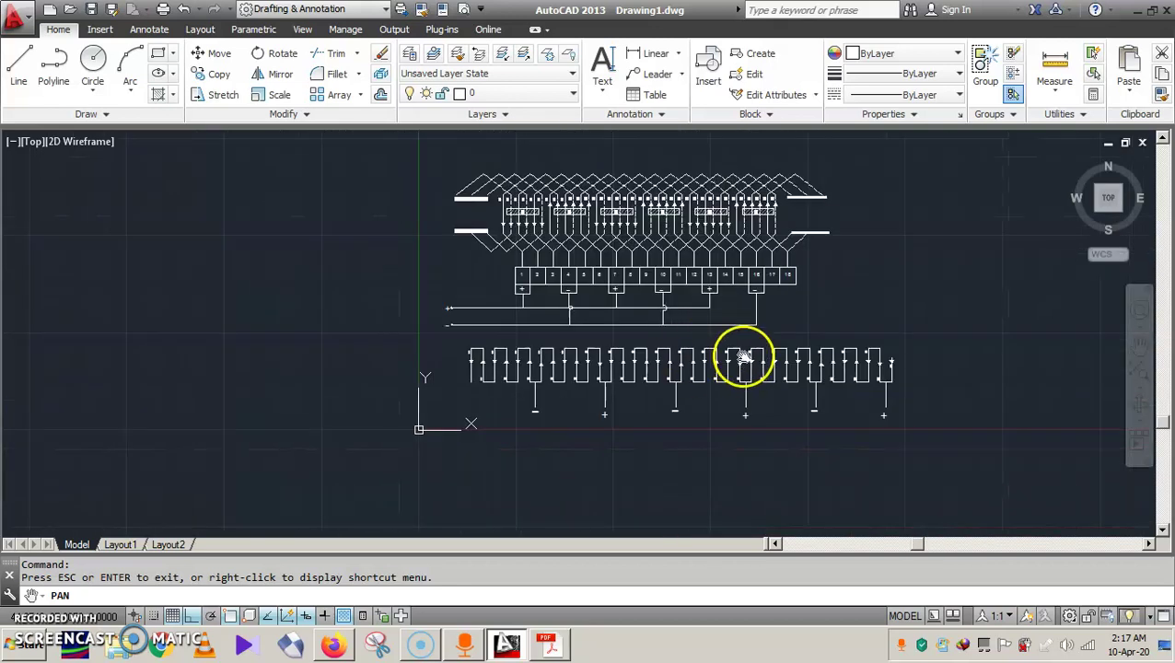
{"action": "scroll", "coordinate": [742, 350], "scroll_direction": "up", "scroll_amount": 2}
{"action": "mouse_move", "coordinate": [760, 334]}
{"action": "left_mouse_down"}
{"action": "mouse_move", "coordinate": [818, 412]}
{"action": "mouse_move", "coordinate": [779, 399]}
{"action": "mouse_move", "coordinate": [800, 412]}
{"action": "left_mouse_up"}
{"action": "left_click_drag", "start_coordinate": [782, 368], "coordinate": [786, 412]}
{"action": "left_click_drag", "start_coordinate": [603, 265], "coordinate": [656, 294]}
{"action": "scroll", "coordinate": [789, 230], "scroll_direction": "up", "scroll_amount": 2}
{"action": "mouse_move", "coordinate": [789, 229]}
{"action": "left_mouse_down"}
{"action": "mouse_move", "coordinate": [794, 291]}
{"action": "mouse_move", "coordinate": [834, 264]}
{"action": "left_mouse_up"}
{"action": "scroll", "coordinate": [715, 289], "scroll_direction": "down", "scroll_amount": 2}
{"action": "left_click_drag", "start_coordinate": [752, 351], "coordinate": [695, 349]}
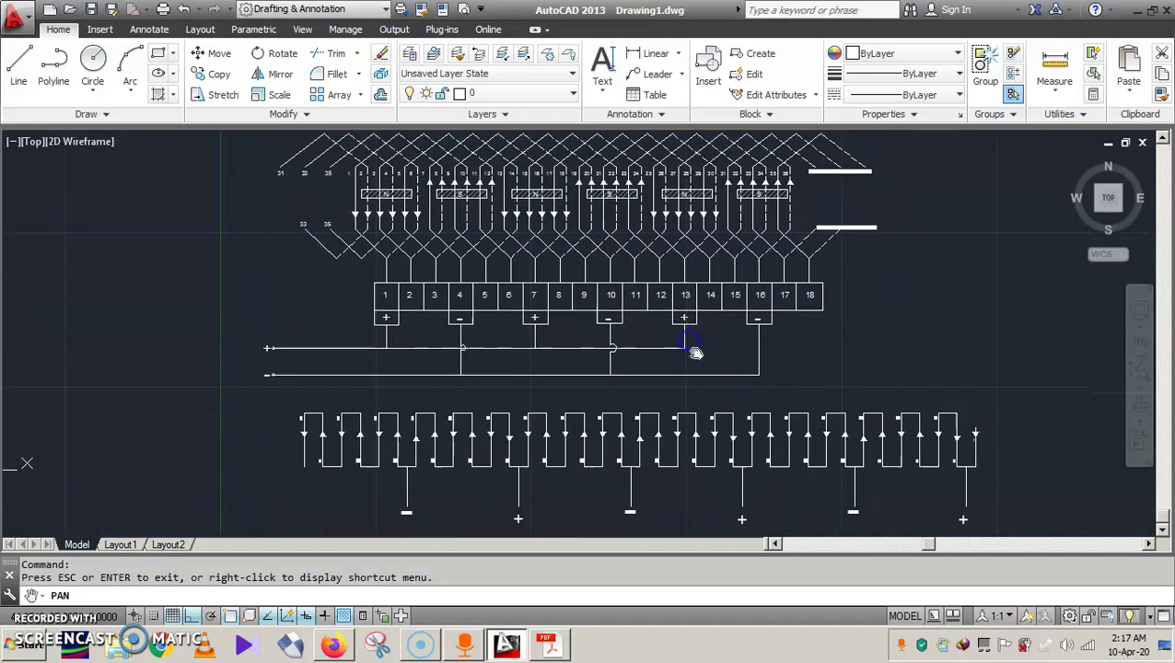
{"action": "scroll", "coordinate": [726, 359], "scroll_direction": "down", "scroll_amount": 2}
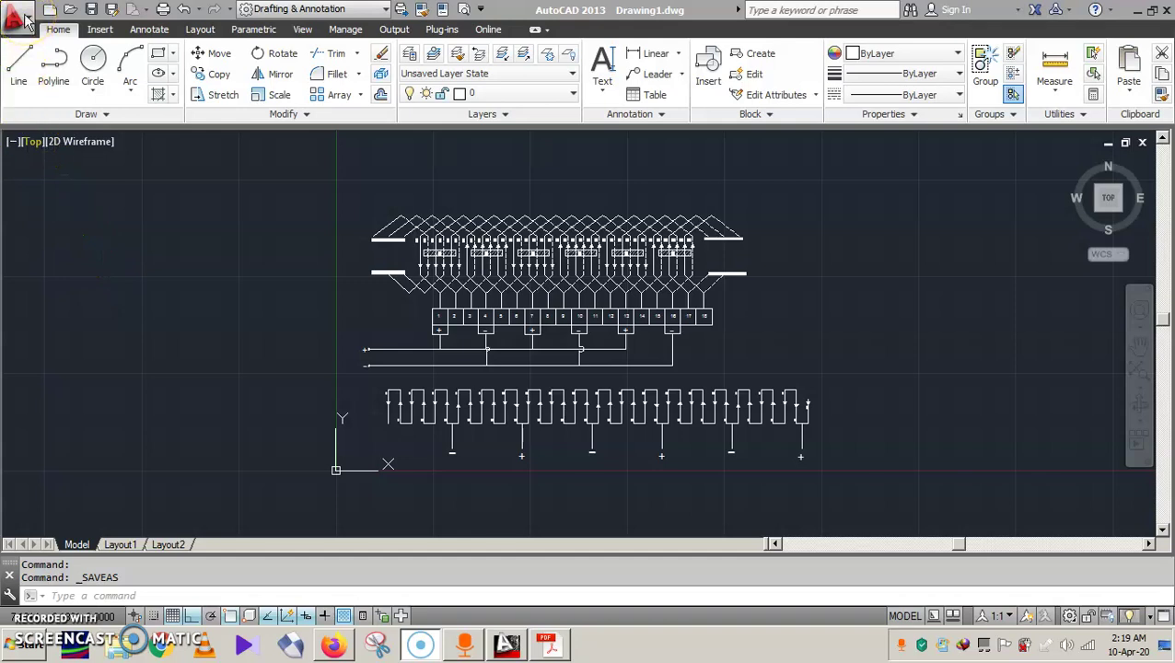
Step: Save As a drawing on the Desktop with the file name WINDING DIAGRAM
{"action": "left_click", "coordinate": [25, 18]}
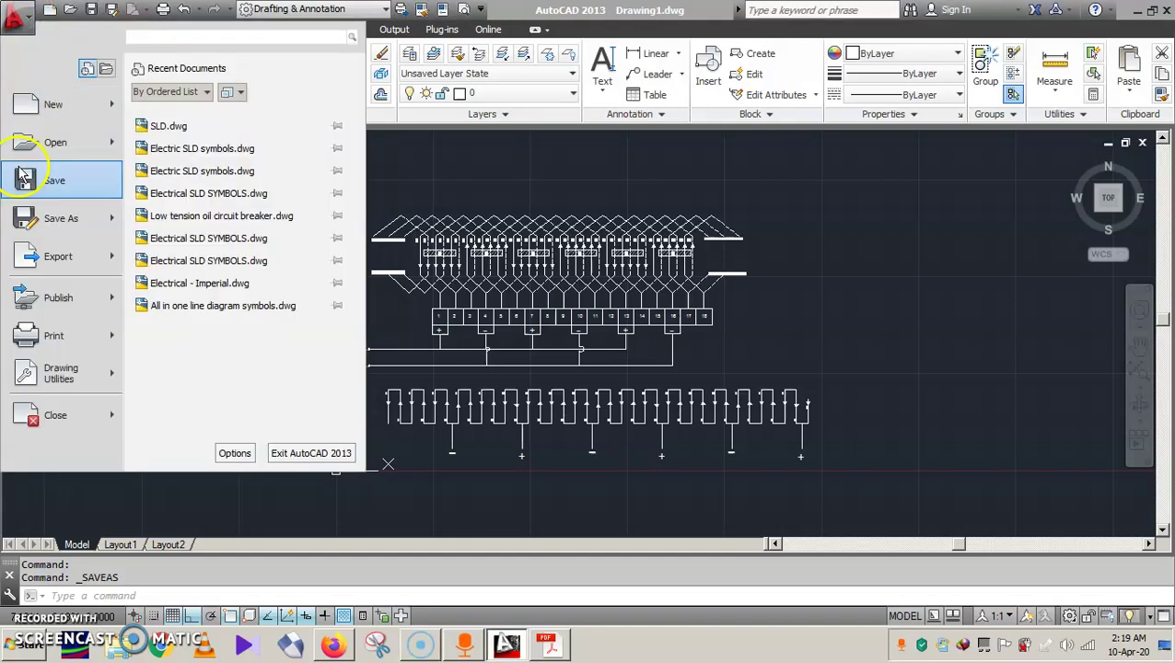
{"action": "mouse_move", "coordinate": [48, 223]}
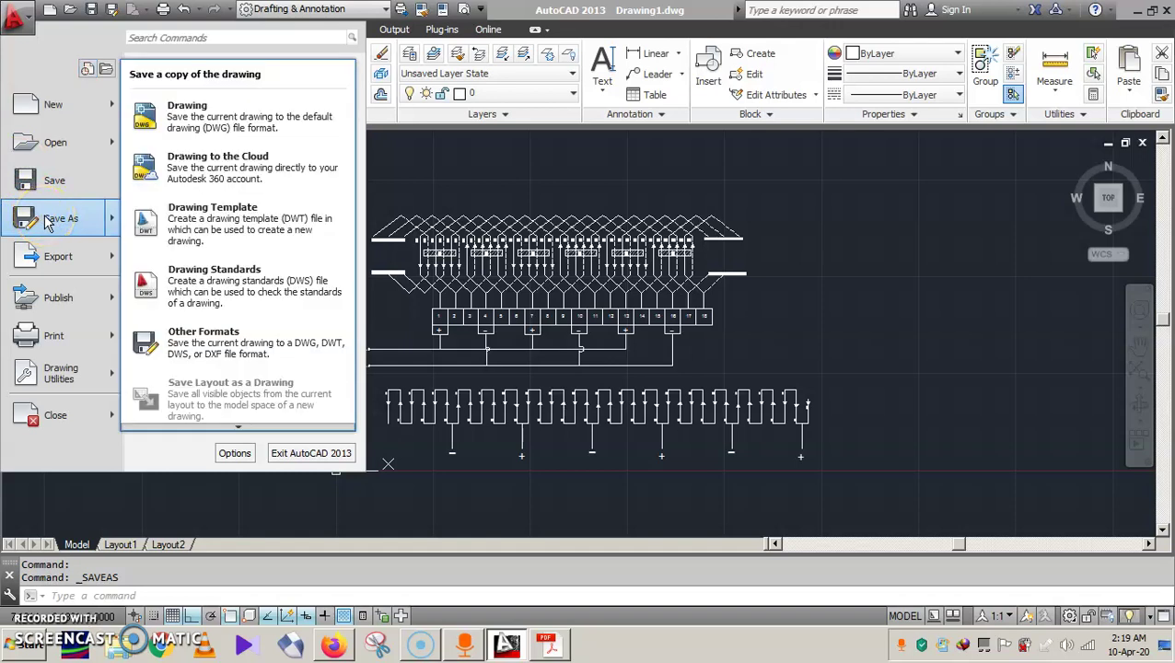
{"action": "left_click", "coordinate": [180, 127]}
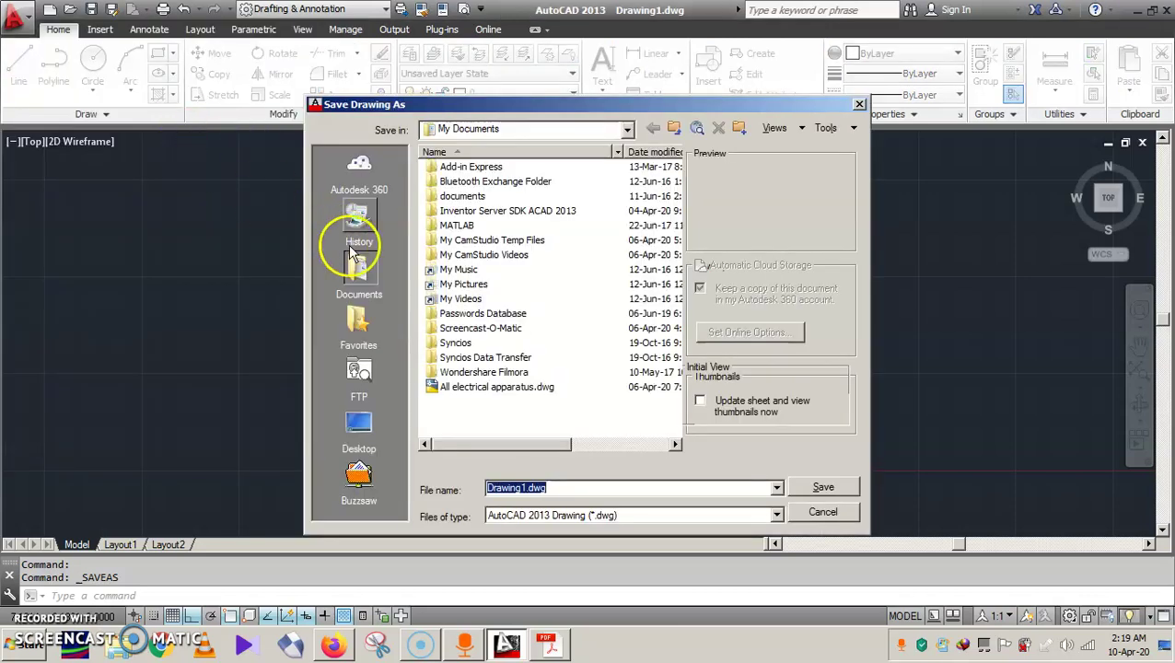
{"action": "left_click", "coordinate": [358, 438]}
{"action": "double_click", "coordinate": [509, 488]}
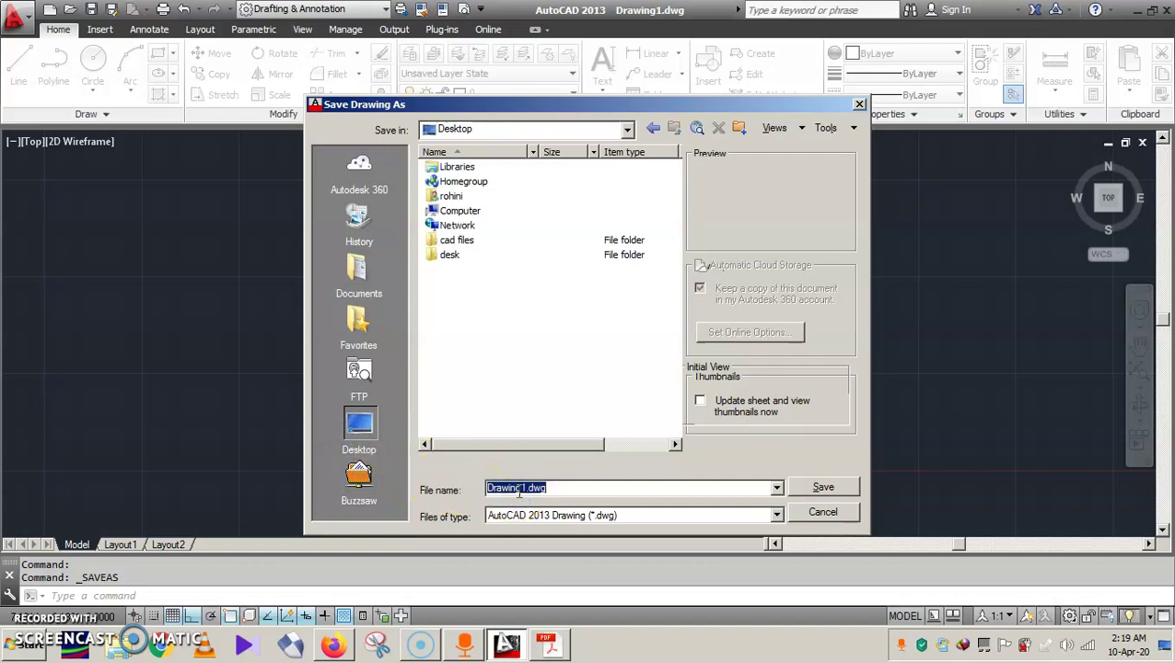
{"action": "type", "text": "WINDING DIAGRAM"}
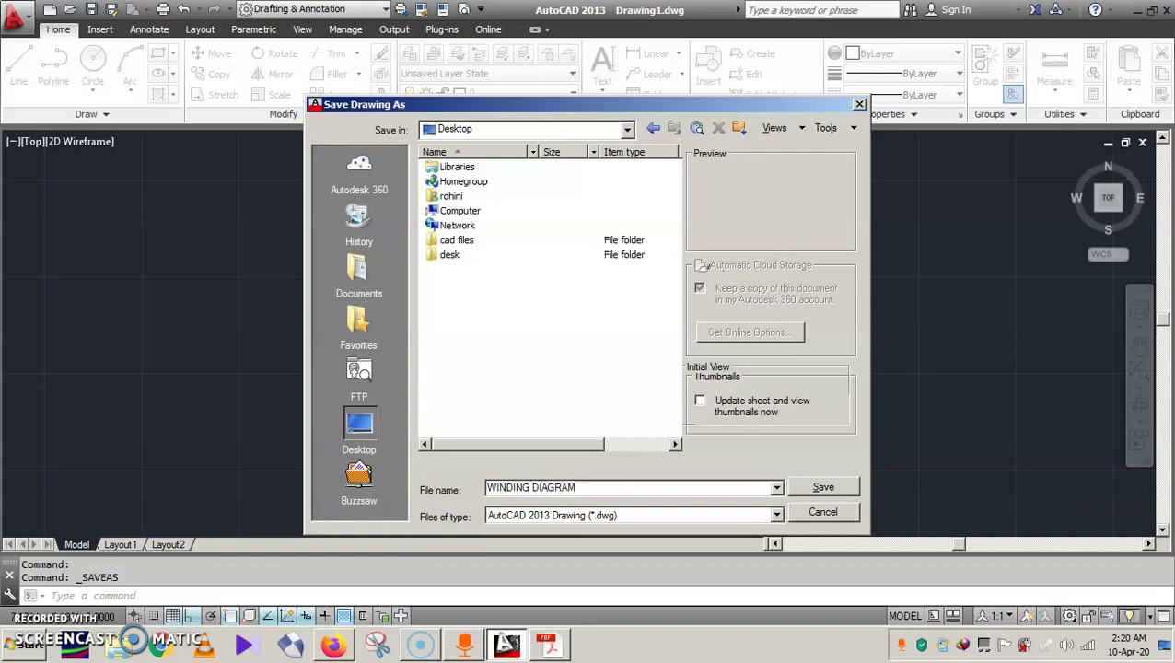
{"action": "left_click", "coordinate": [364, 425]}
{"action": "left_click", "coordinate": [845, 489]}
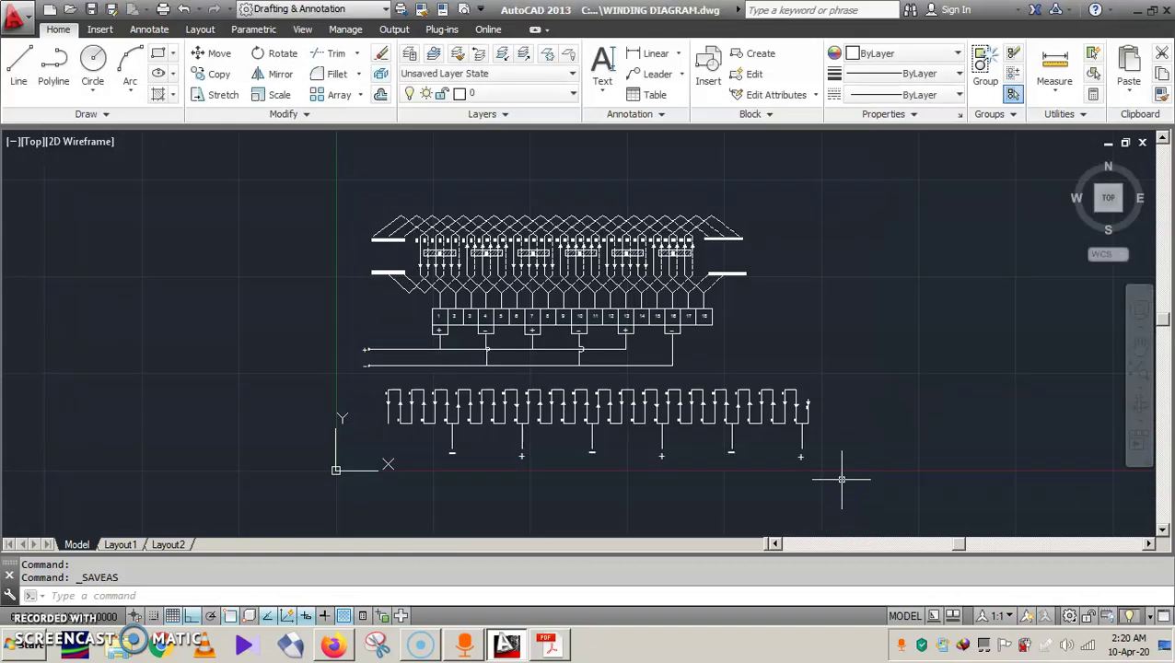
Step: Open the Plot dialog and choose CutePDF Writer as the printer
{"action": "left_click", "coordinate": [31, 27]}
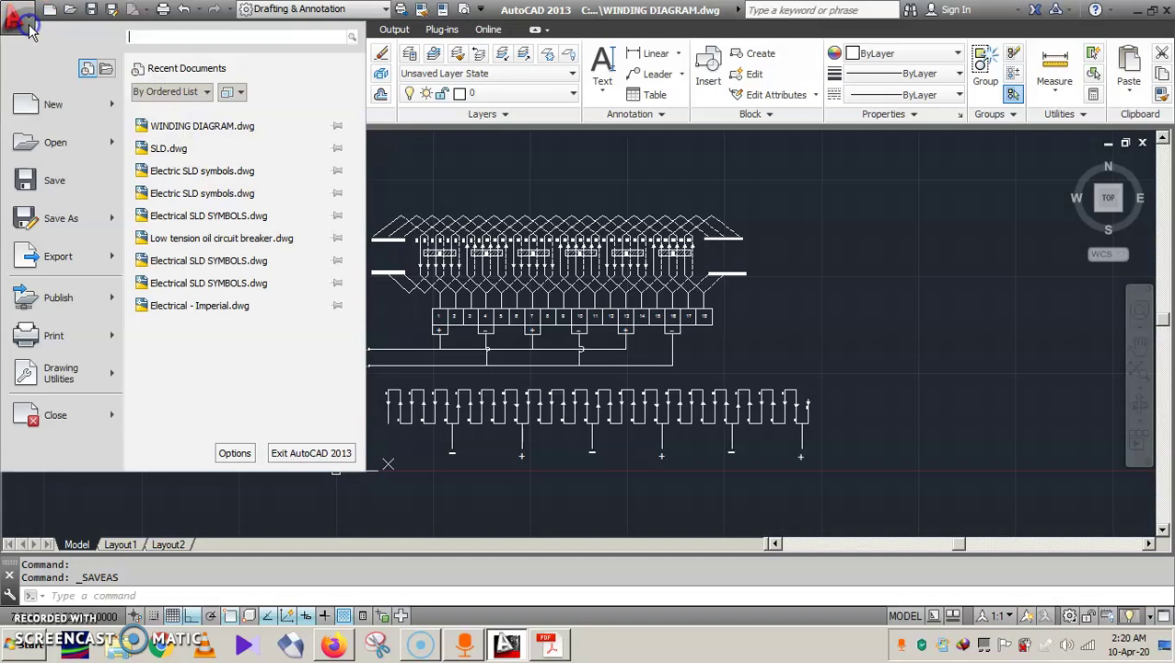
{"action": "left_click", "coordinate": [55, 336]}
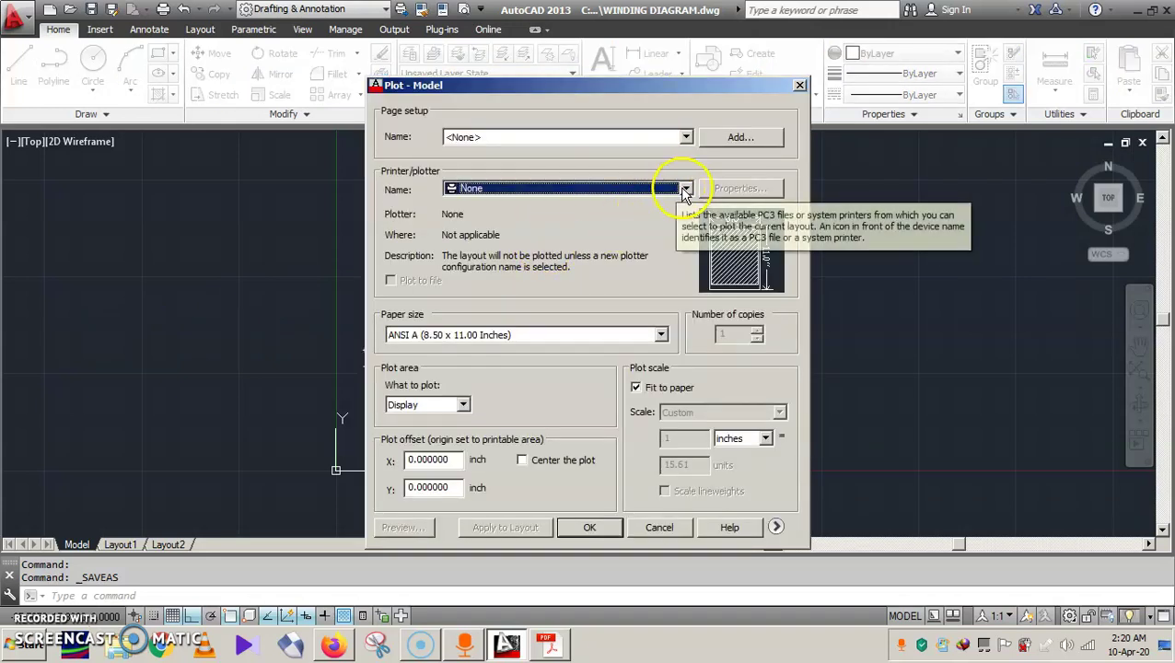
{"action": "left_click", "coordinate": [685, 189]}
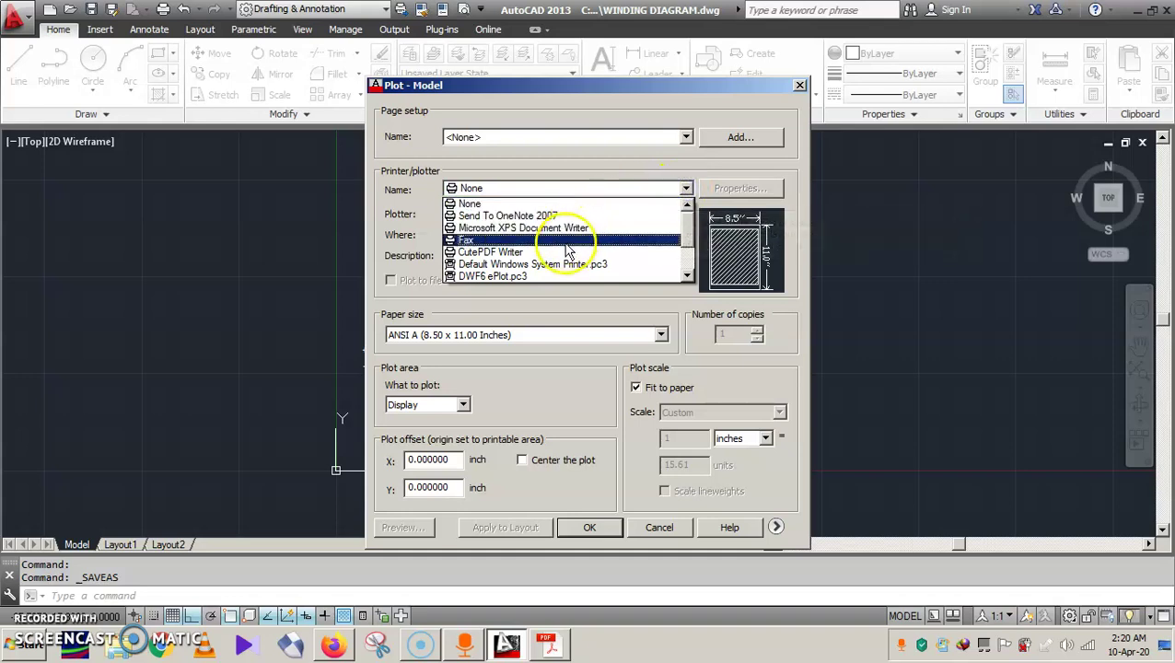
{"action": "left_click", "coordinate": [497, 253]}
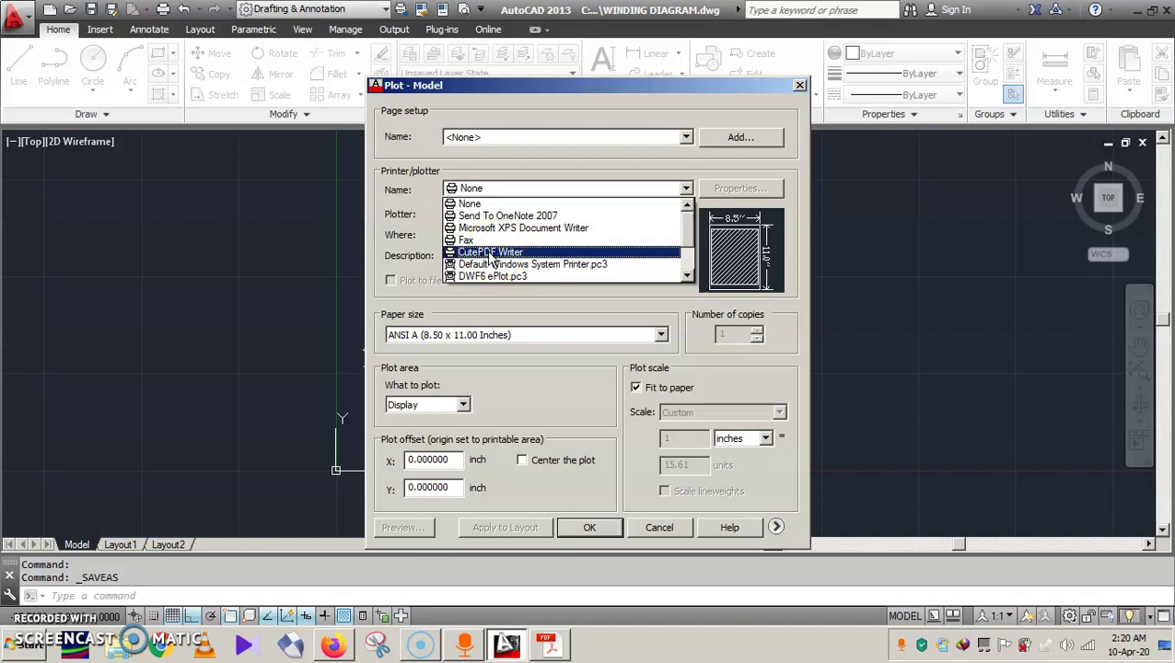
{"action": "left_click", "coordinate": [490, 254]}
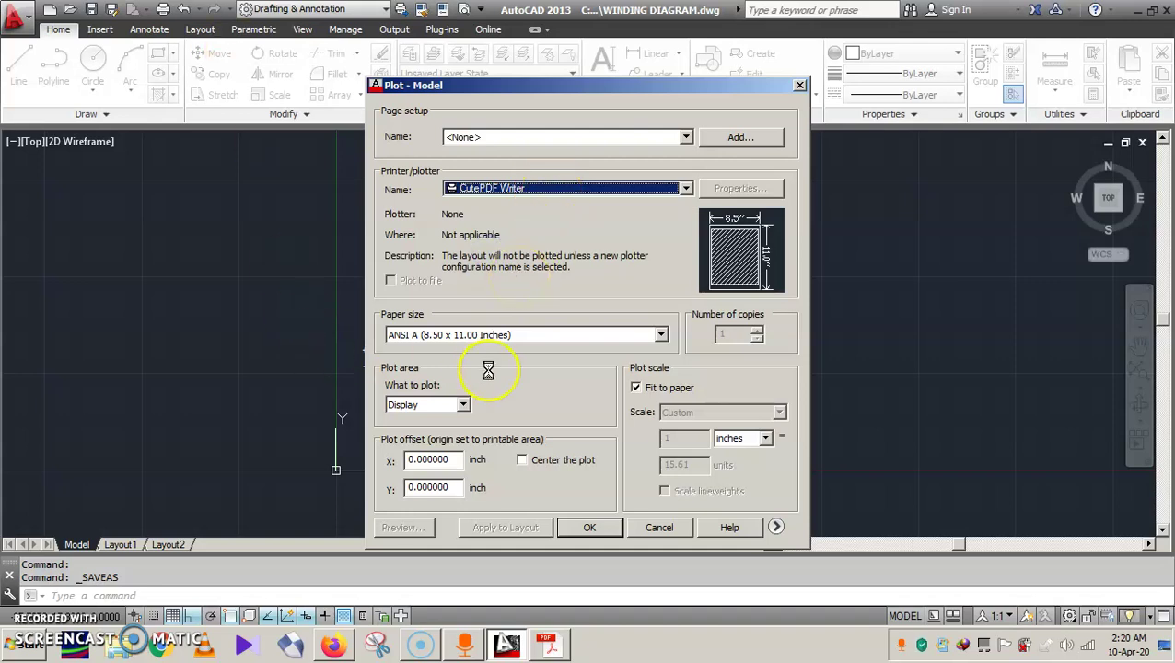
Step: Set the plot paper size to A4
{"action": "left_click", "coordinate": [533, 335]}
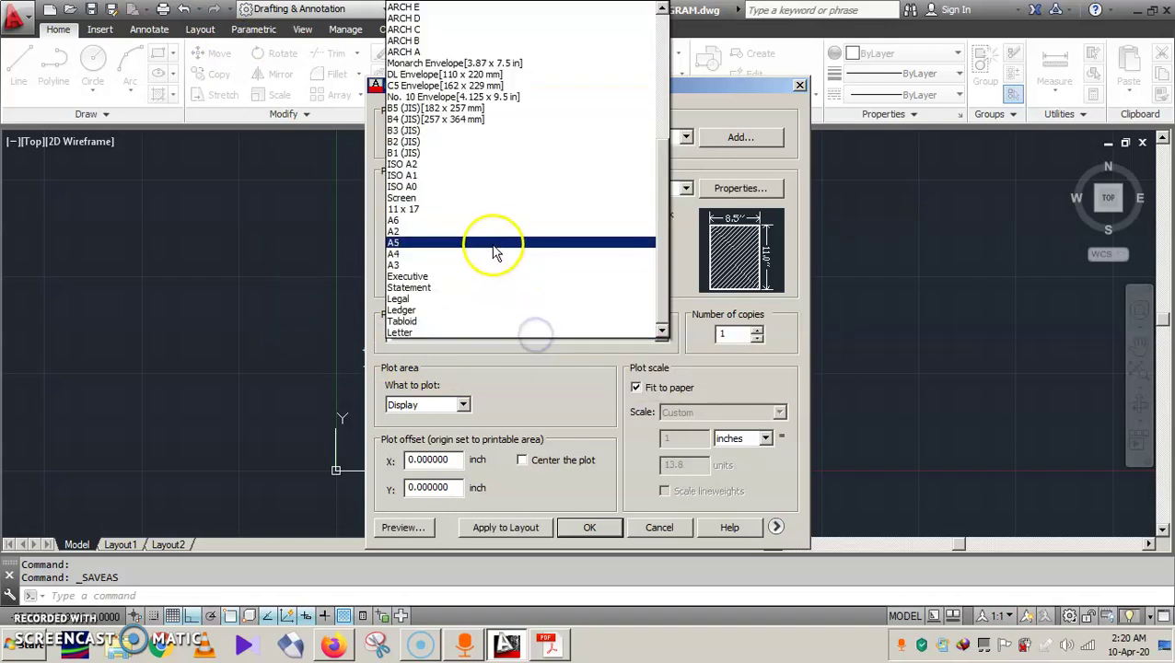
{"action": "left_click", "coordinate": [420, 361]}
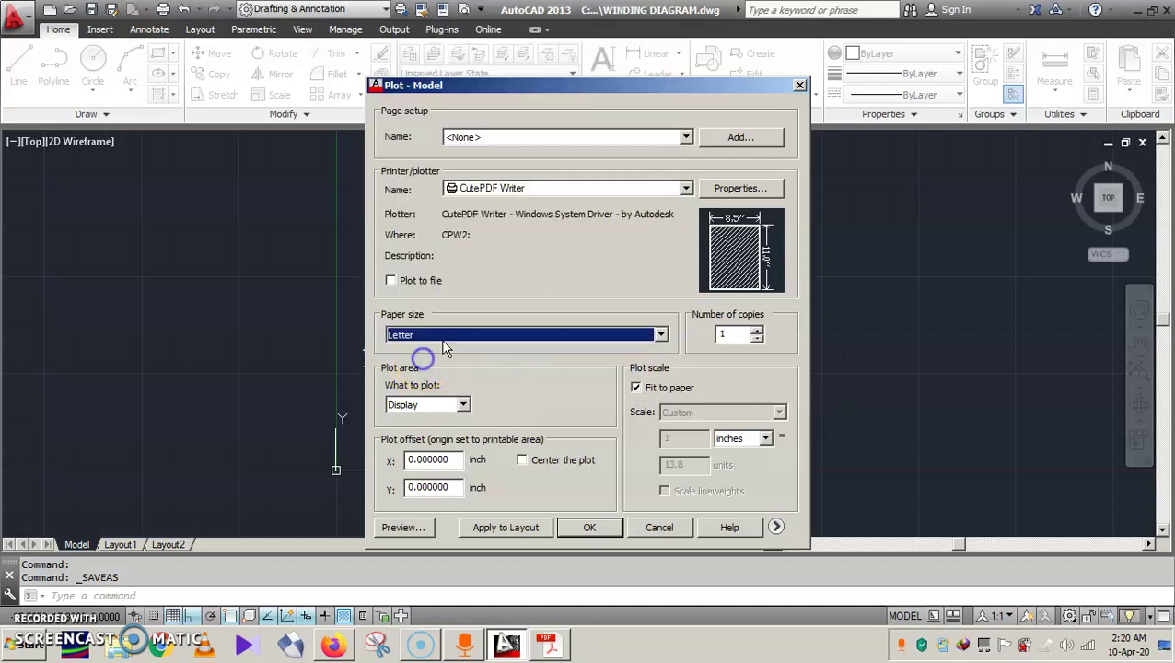
{"action": "left_click", "coordinate": [464, 331]}
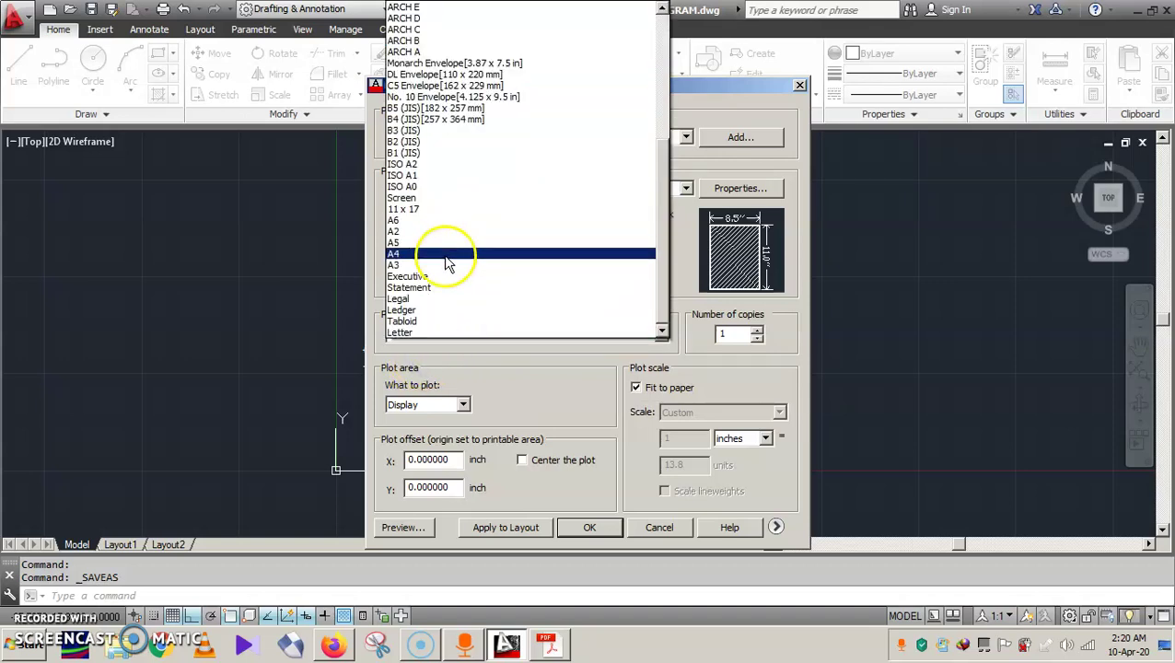
{"action": "left_click", "coordinate": [447, 254]}
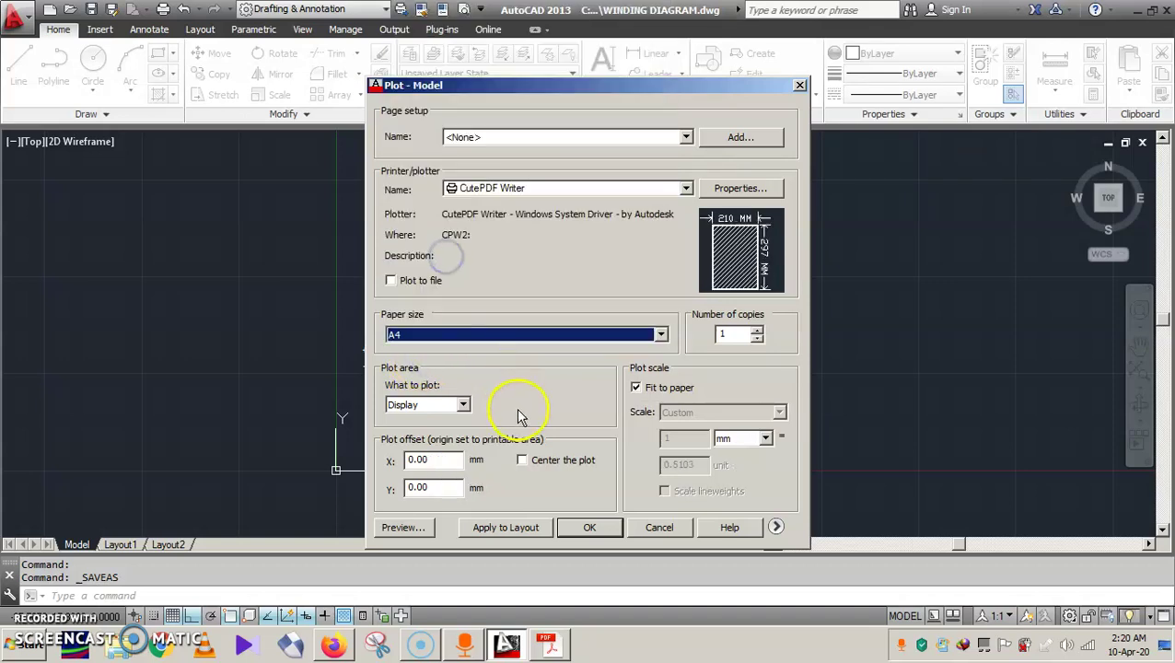
{"action": "left_click", "coordinate": [463, 405]}
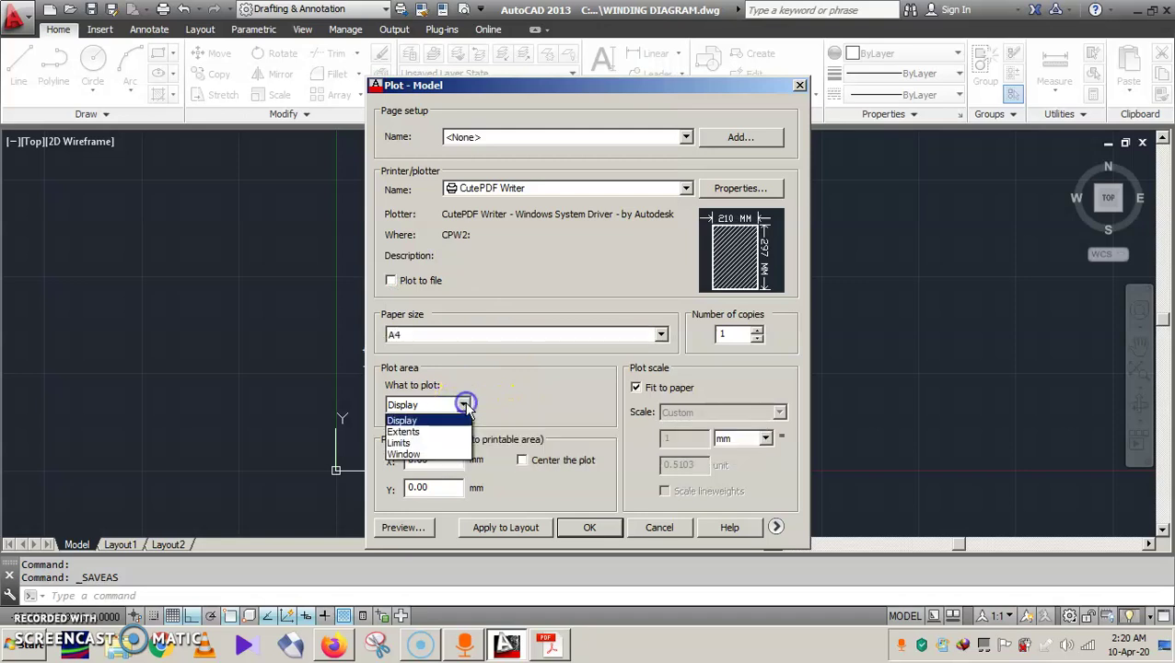
Step: Plot a centred window around the whole diagram to CutePDF Writer, then minimise AutoCAD
{"action": "left_click", "coordinate": [403, 455]}
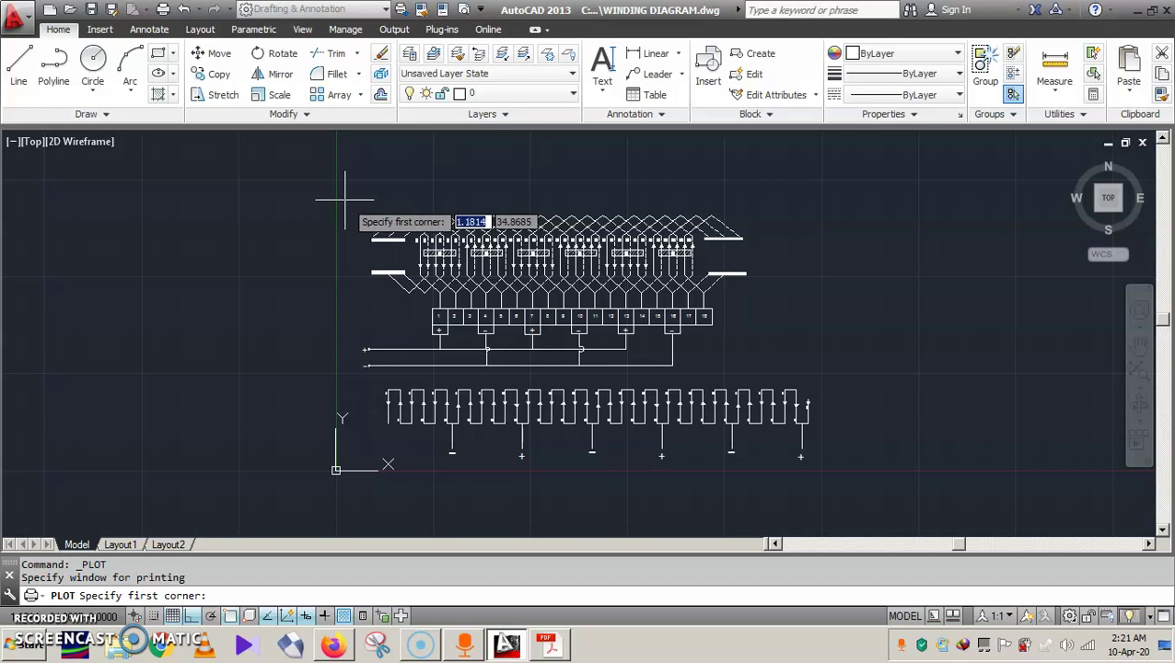
{"action": "left_click", "coordinate": [344, 198]}
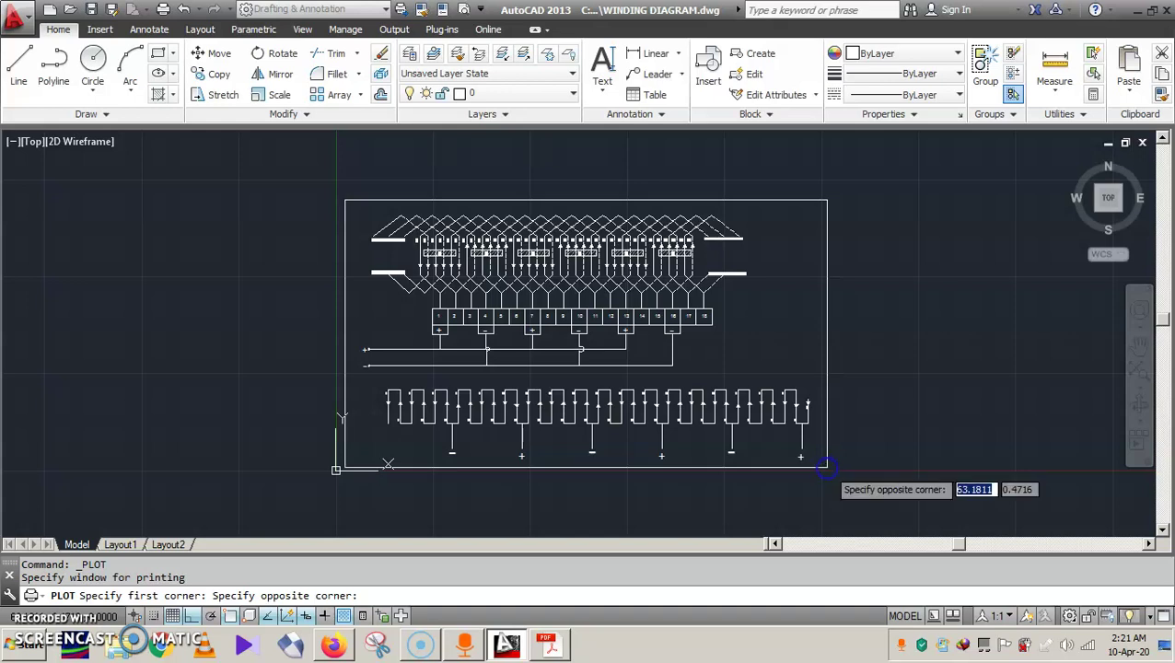
{"action": "left_click", "coordinate": [828, 471]}
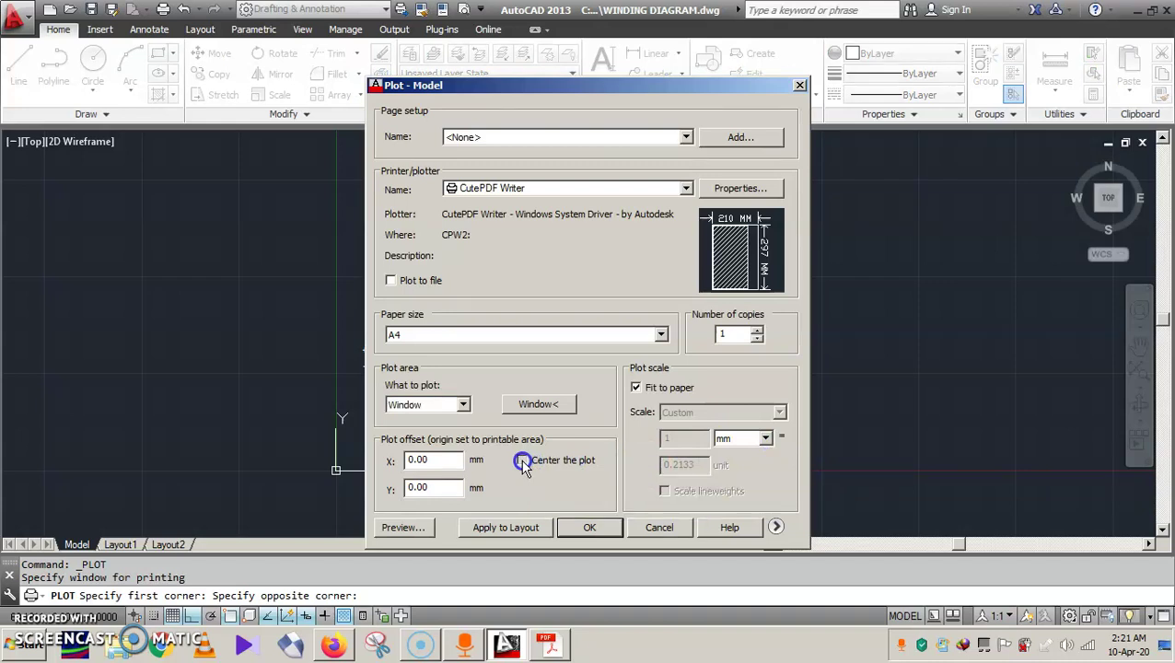
{"action": "left_click", "coordinate": [522, 461]}
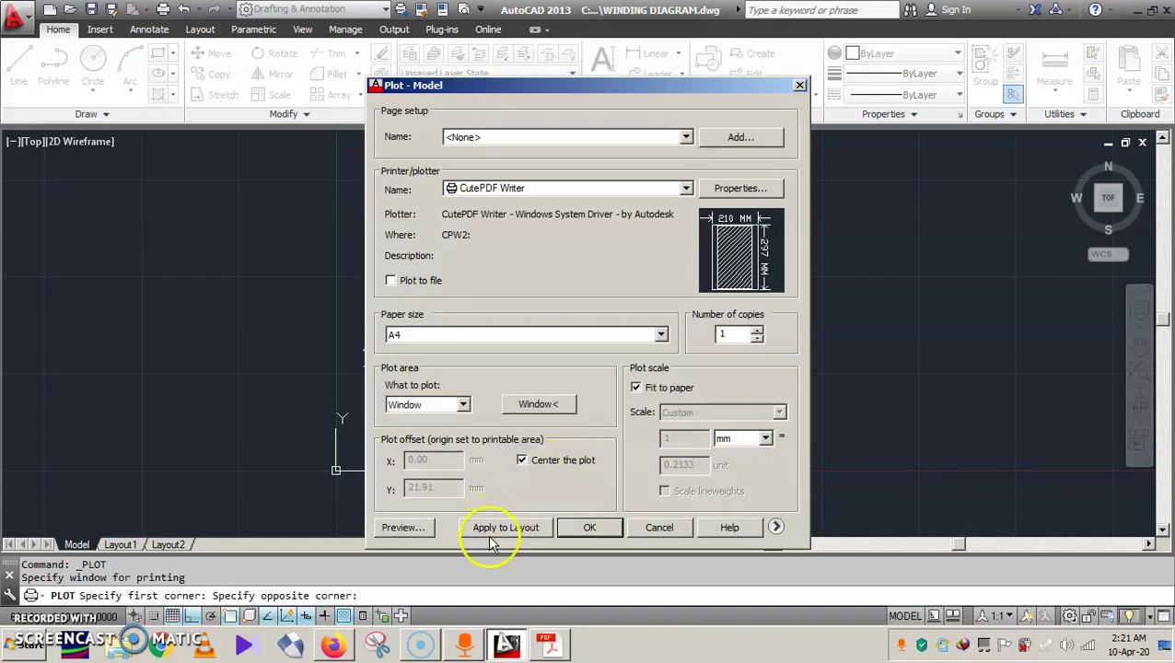
{"action": "left_click", "coordinate": [597, 527]}
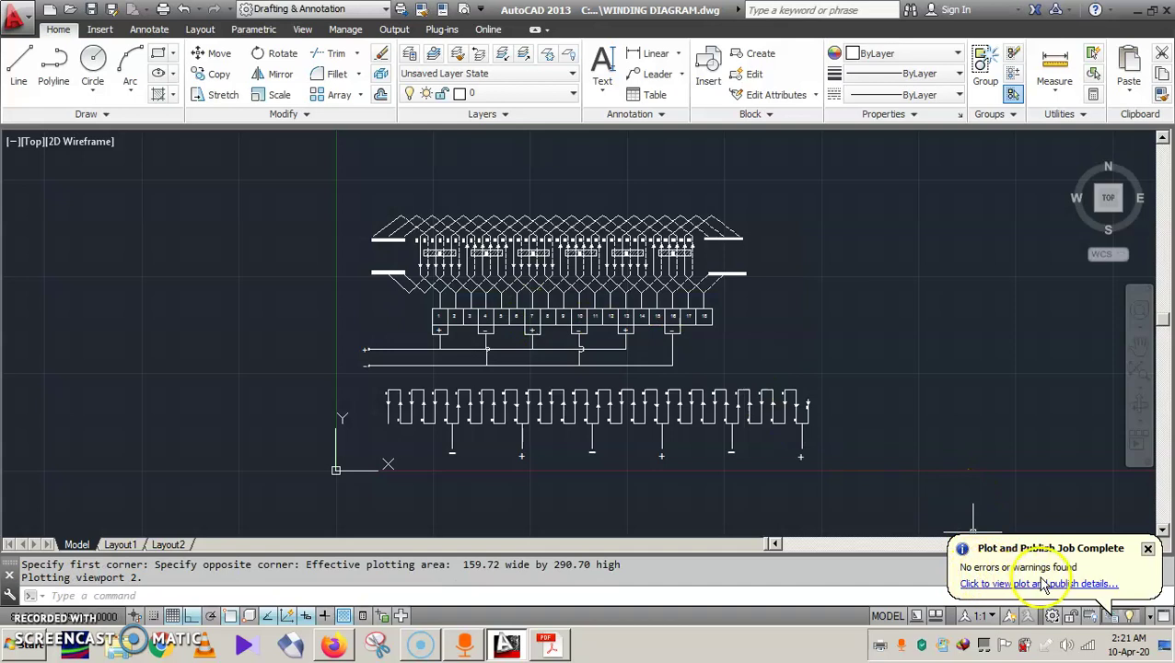
{"action": "left_click", "coordinate": [1149, 550]}
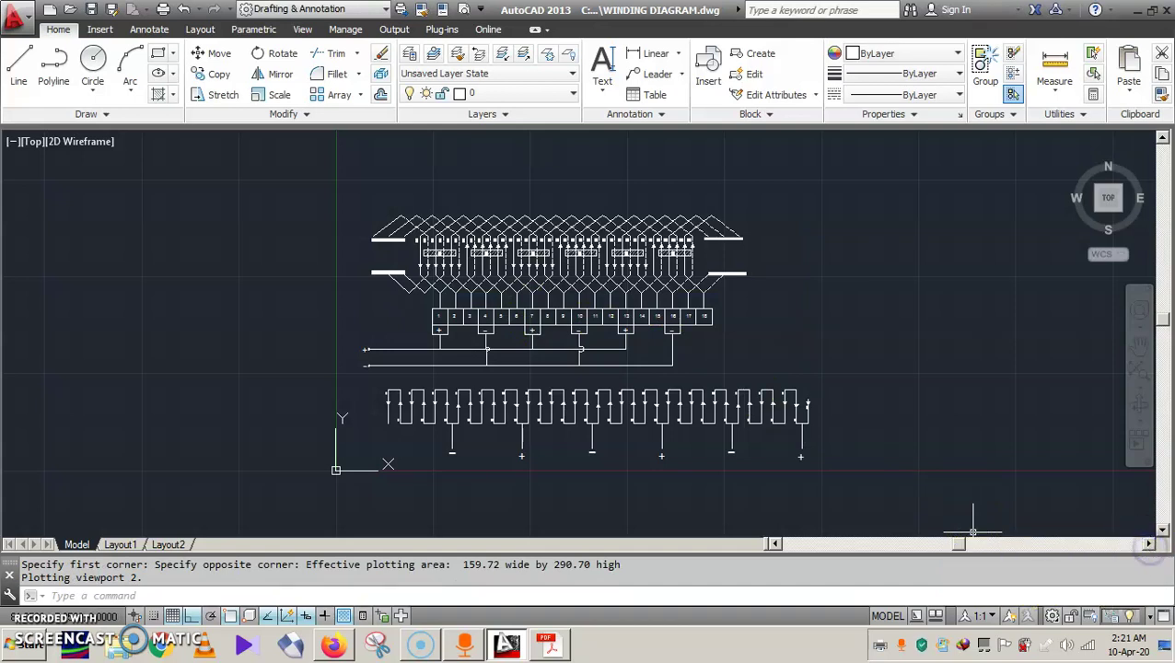
{"action": "left_click", "coordinate": [1135, 9]}
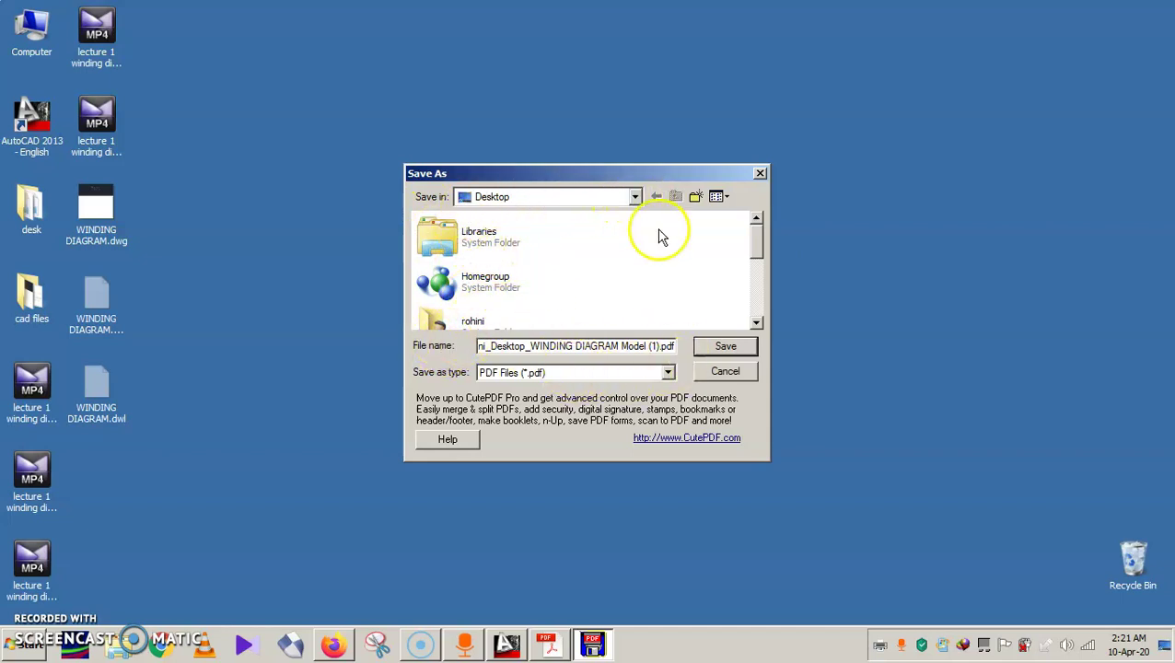
Step: Save the WINDING DIAGRAM PDF to the Desktop and refresh the desktop to show it
{"action": "left_click", "coordinate": [720, 353]}
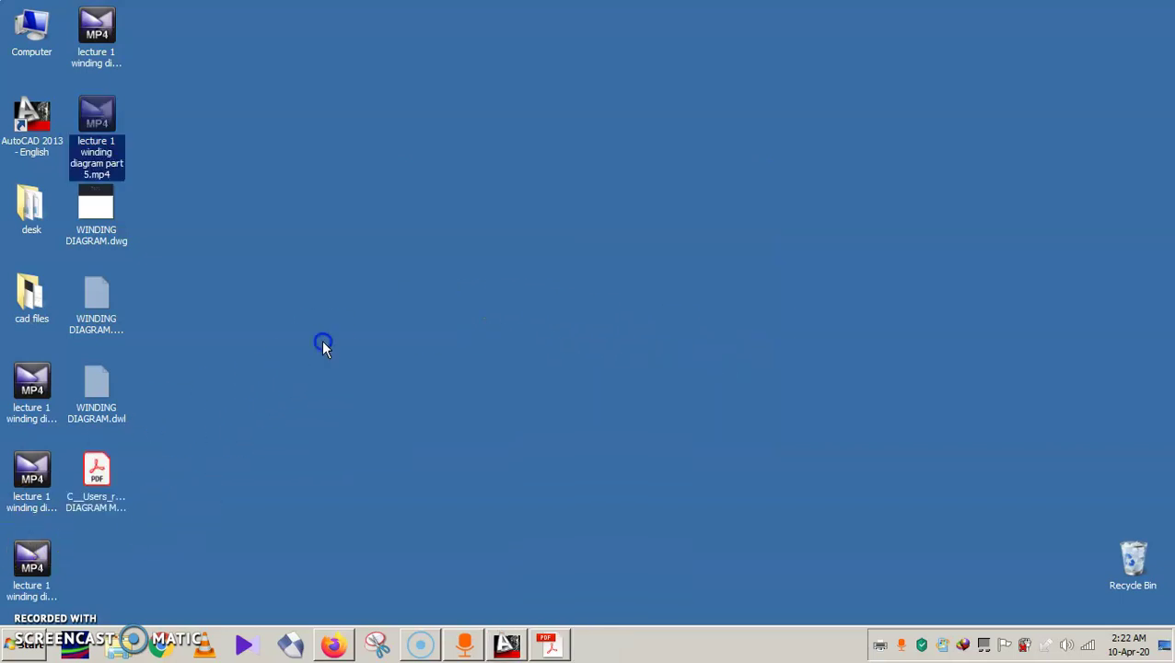
{"action": "right_click", "coordinate": [321, 340]}
{"action": "left_click", "coordinate": [402, 381]}
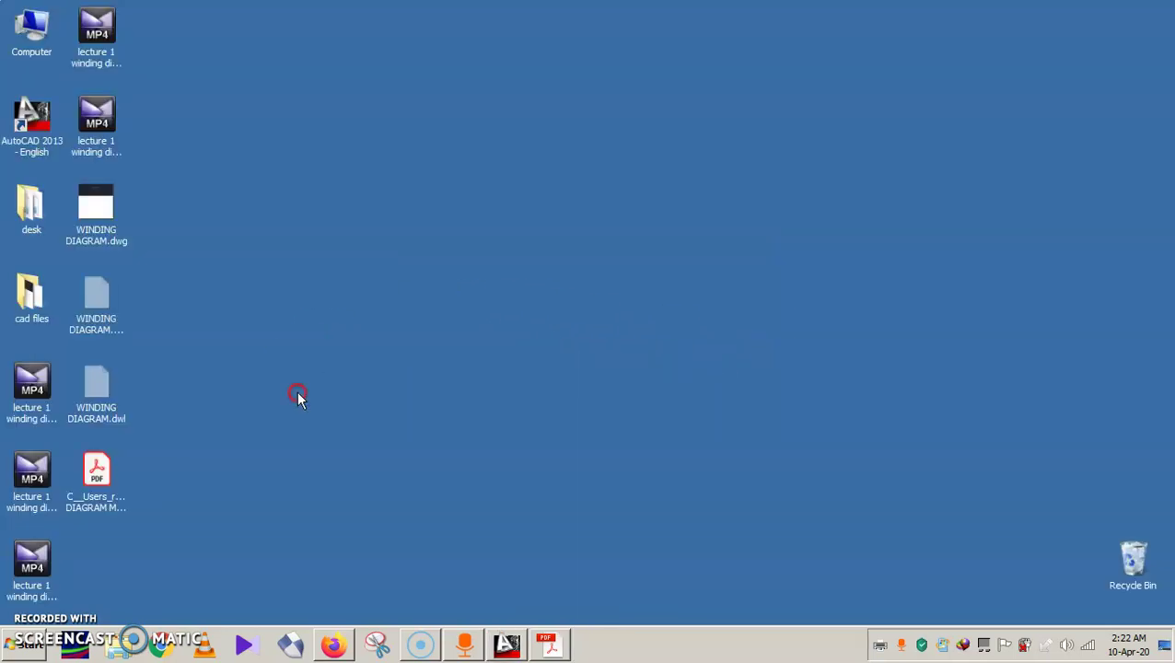
{"action": "right_click", "coordinate": [294, 152]}
{"action": "left_click", "coordinate": [340, 195]}
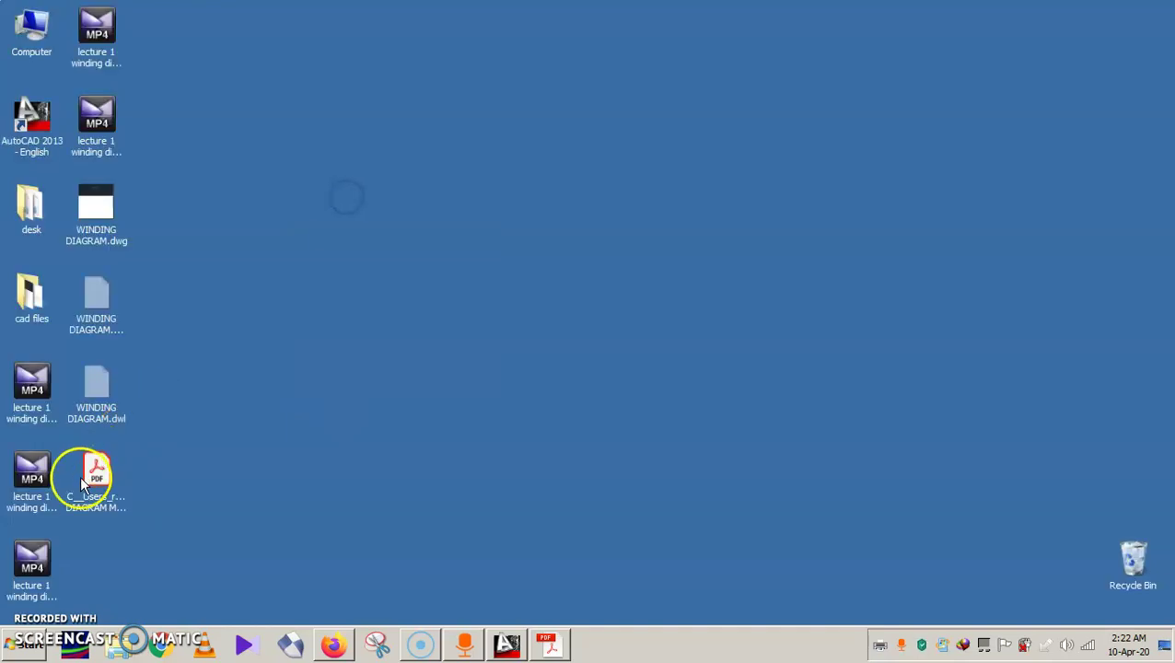
{"action": "left_click", "coordinate": [99, 472]}
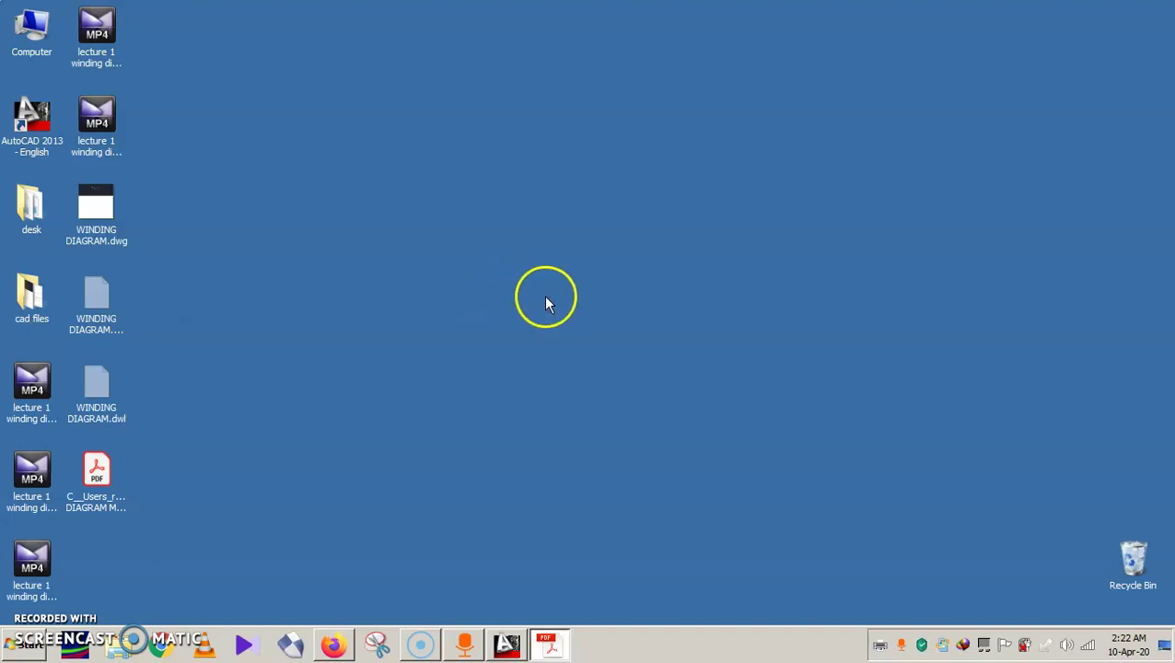
{"action": "left_click", "coordinate": [550, 641]}
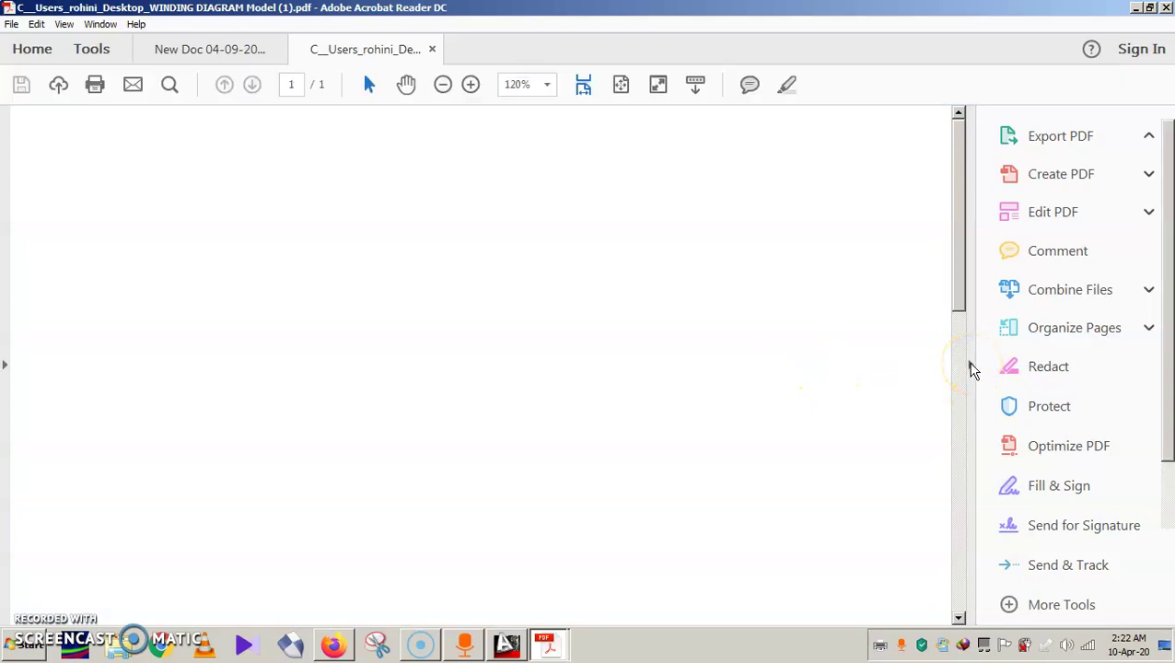
Step: Open the WINDING DIAGRAM PDF in Acrobat Reader and scroll through the page
{"action": "left_click_drag", "start_coordinate": [973, 368], "coordinate": [970, 365]}
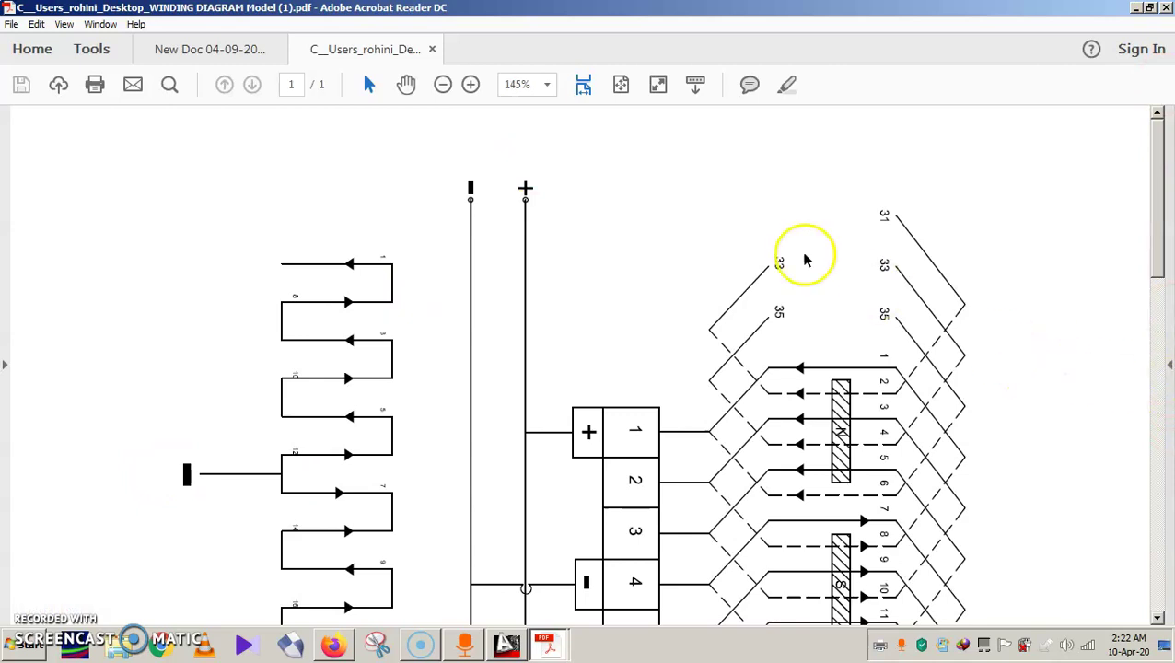
{"action": "scroll", "coordinate": [739, 163], "scroll_direction": "down", "scroll_amount": 3}
{"action": "scroll", "coordinate": [763, 250], "scroll_direction": "down", "scroll_amount": 11}
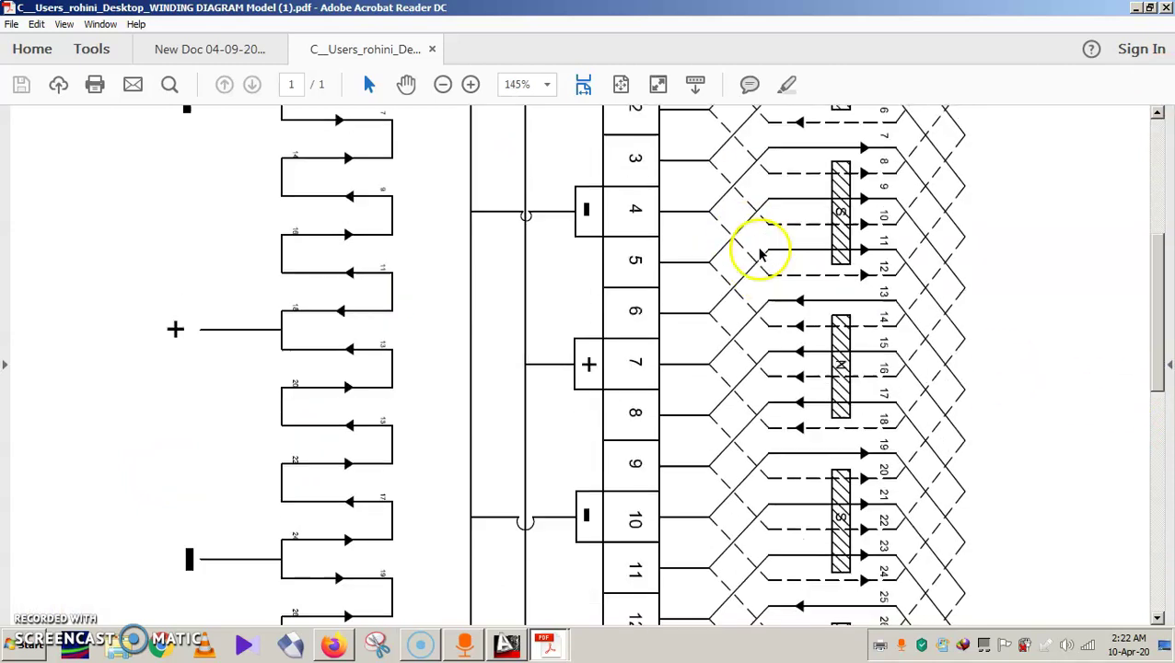
{"action": "scroll", "coordinate": [778, 265], "scroll_direction": "down", "scroll_amount": 7}
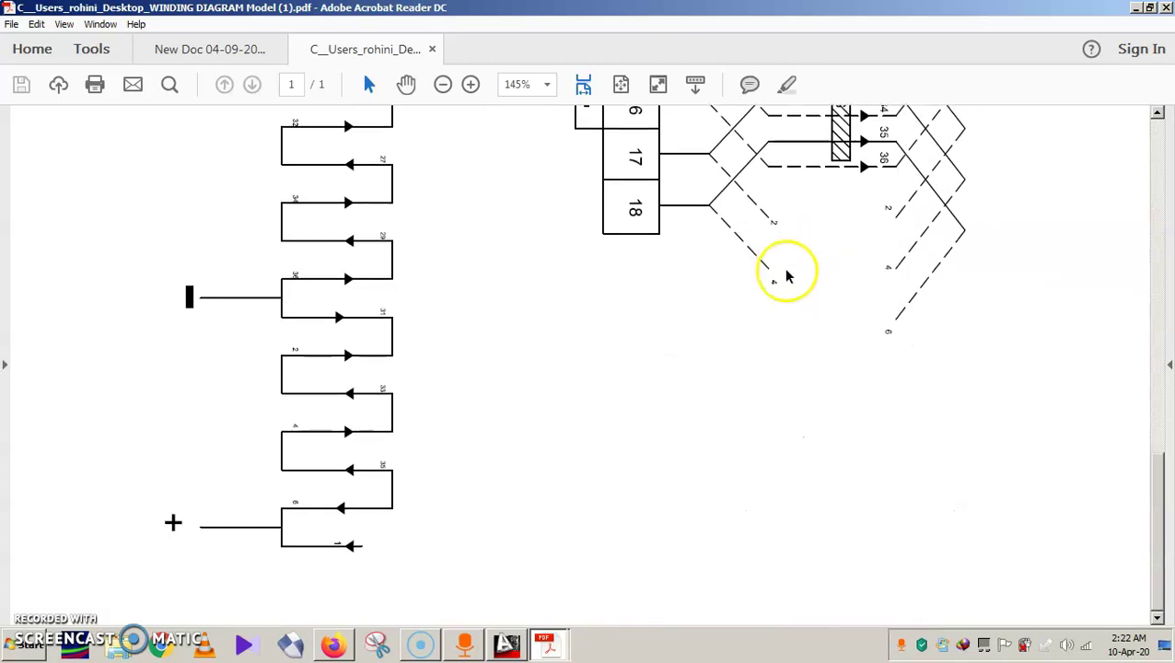
{"action": "scroll", "coordinate": [782, 271], "scroll_direction": "up", "scroll_amount": 9}
{"action": "scroll", "coordinate": [789, 276], "scroll_direction": "up", "scroll_amount": 10}
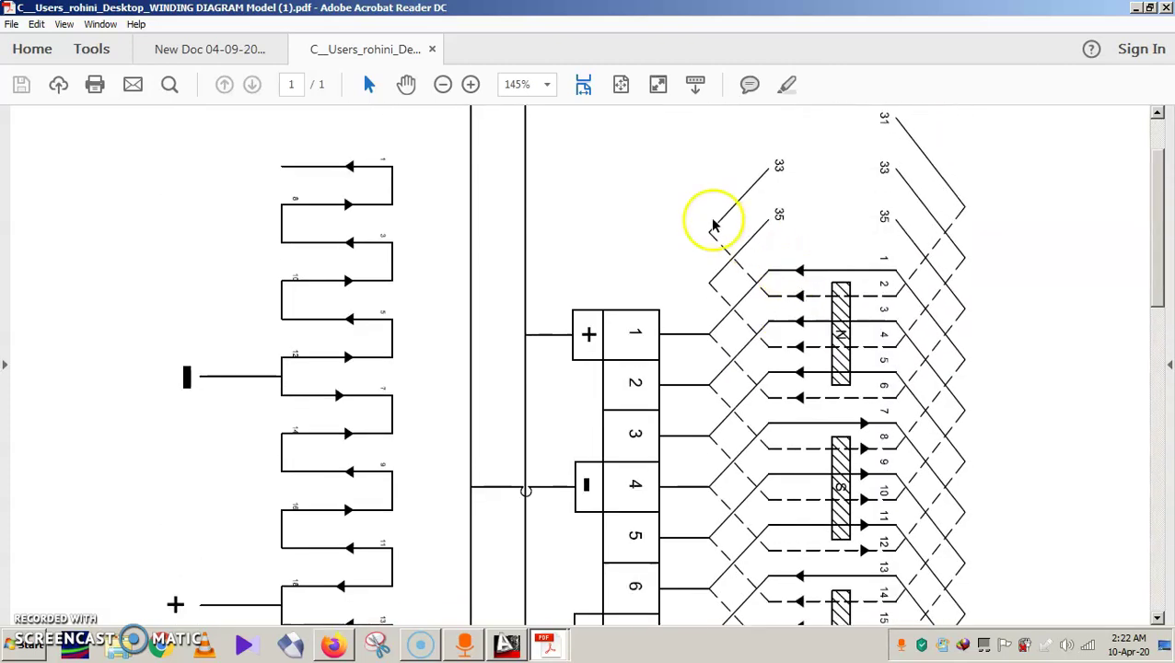
Step: Set the zoom to 100% and inspect the winding, slot labels and 1–18 terminal strip
{"action": "left_click", "coordinate": [548, 86]}
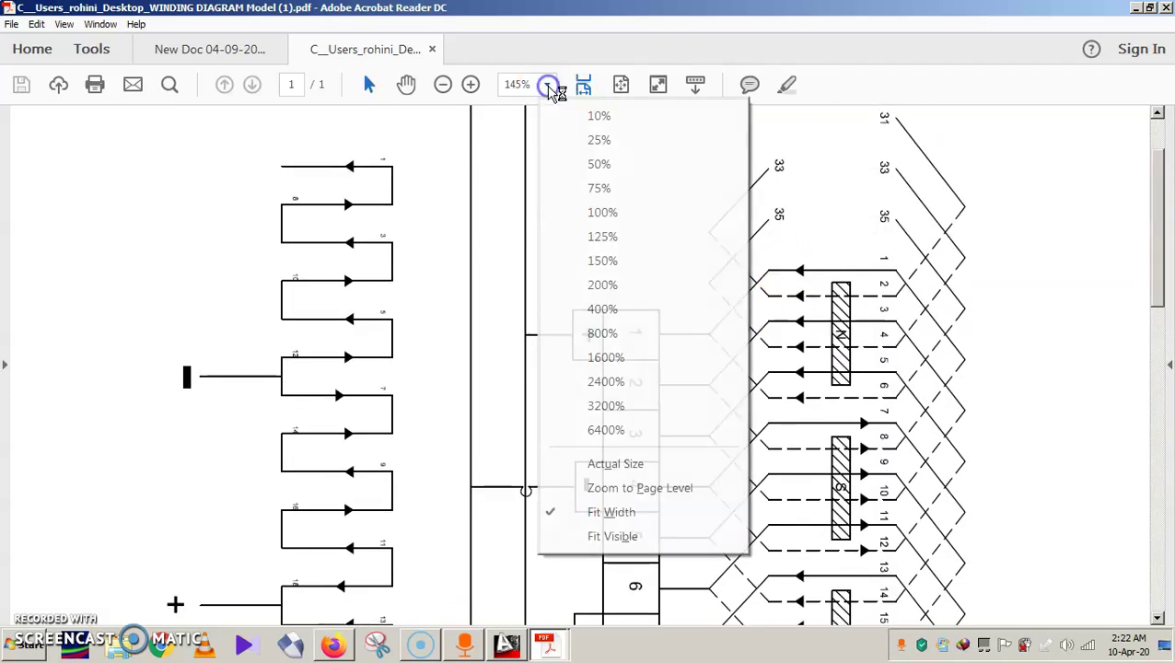
{"action": "left_click", "coordinate": [604, 213]}
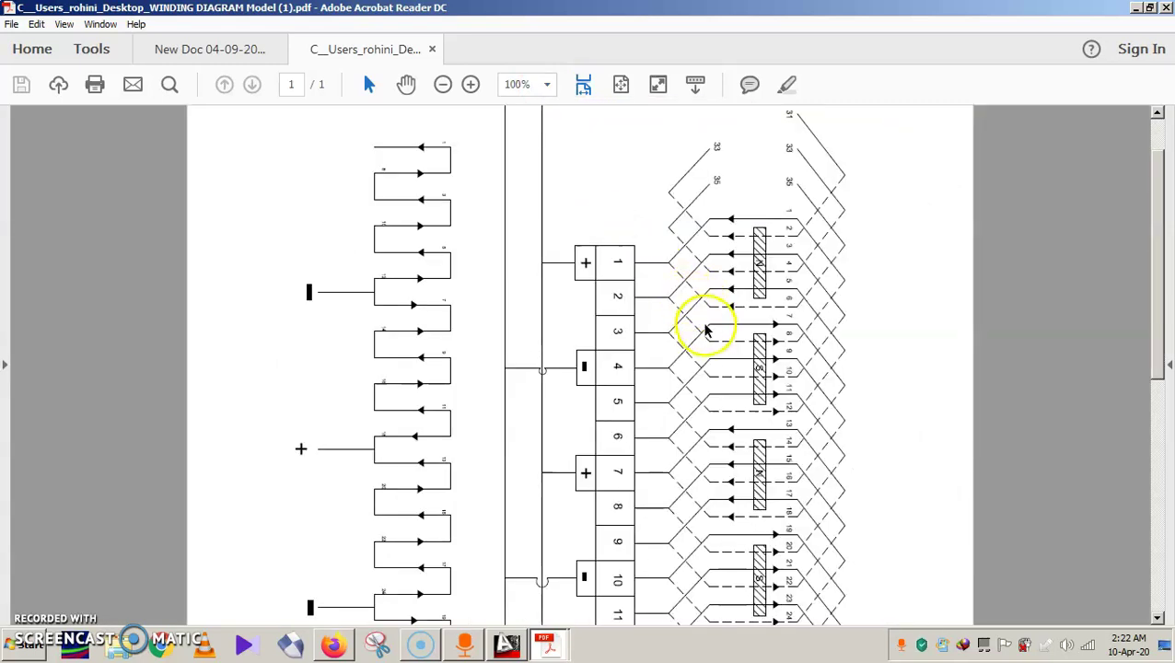
{"action": "scroll", "coordinate": [1166, 310], "scroll_direction": "down", "scroll_amount": 2}
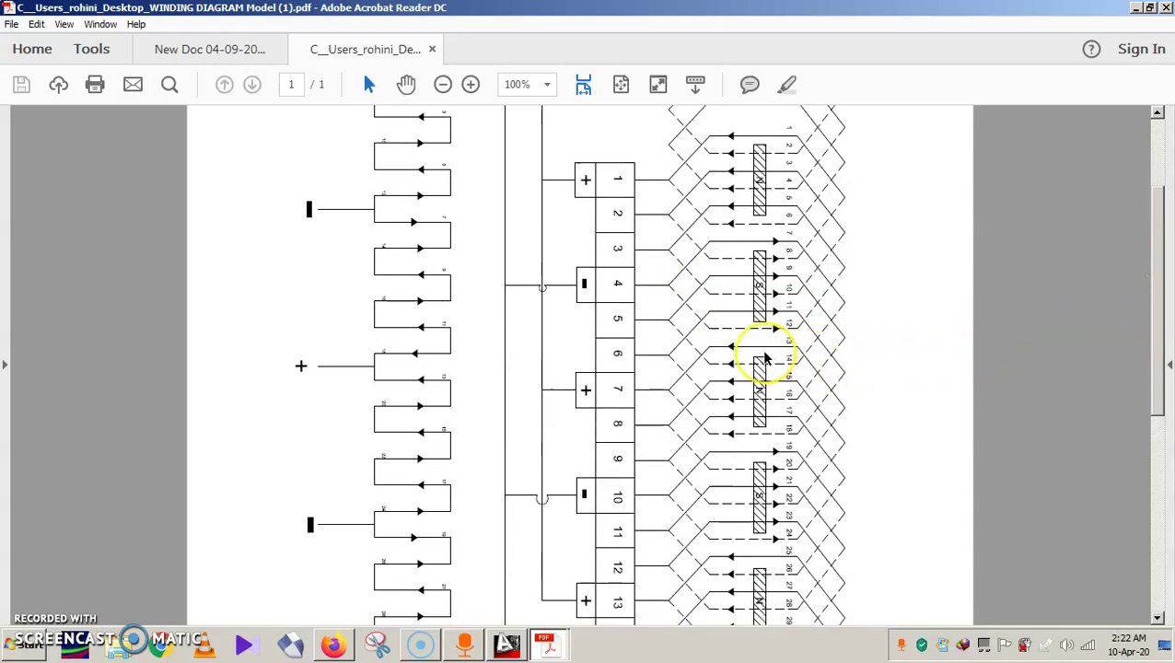
{"action": "scroll", "coordinate": [764, 359], "scroll_direction": "down", "scroll_amount": 3, "text": "ctrl"}
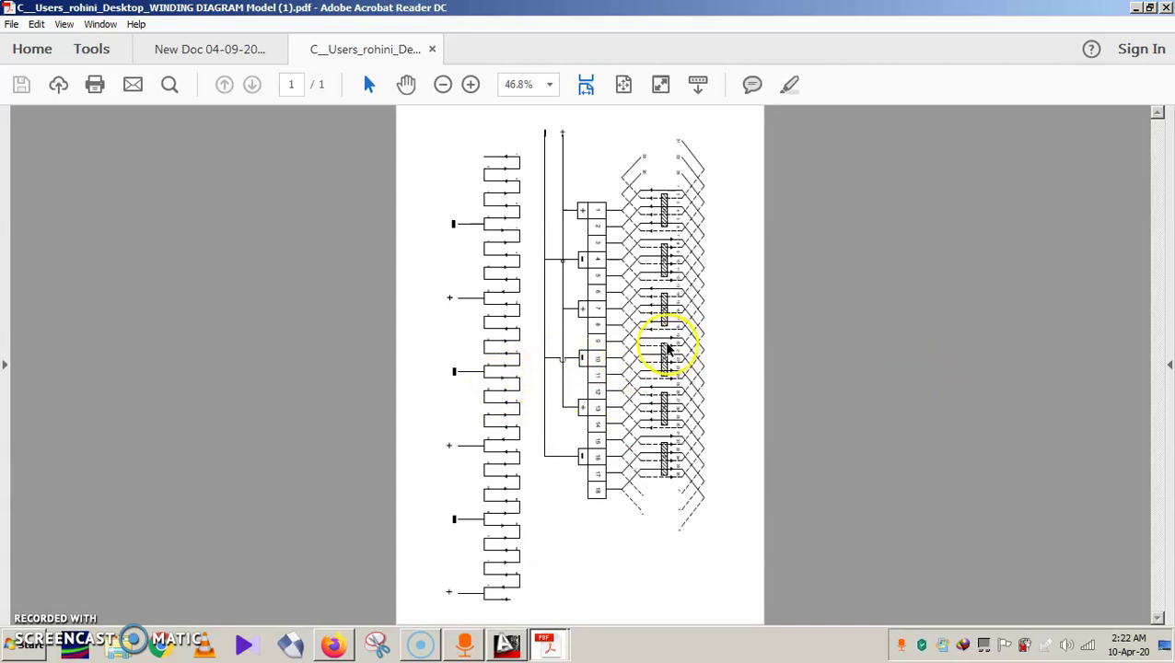
{"action": "scroll", "coordinate": [655, 349], "scroll_direction": "up", "scroll_amount": 2, "text": "ctrl"}
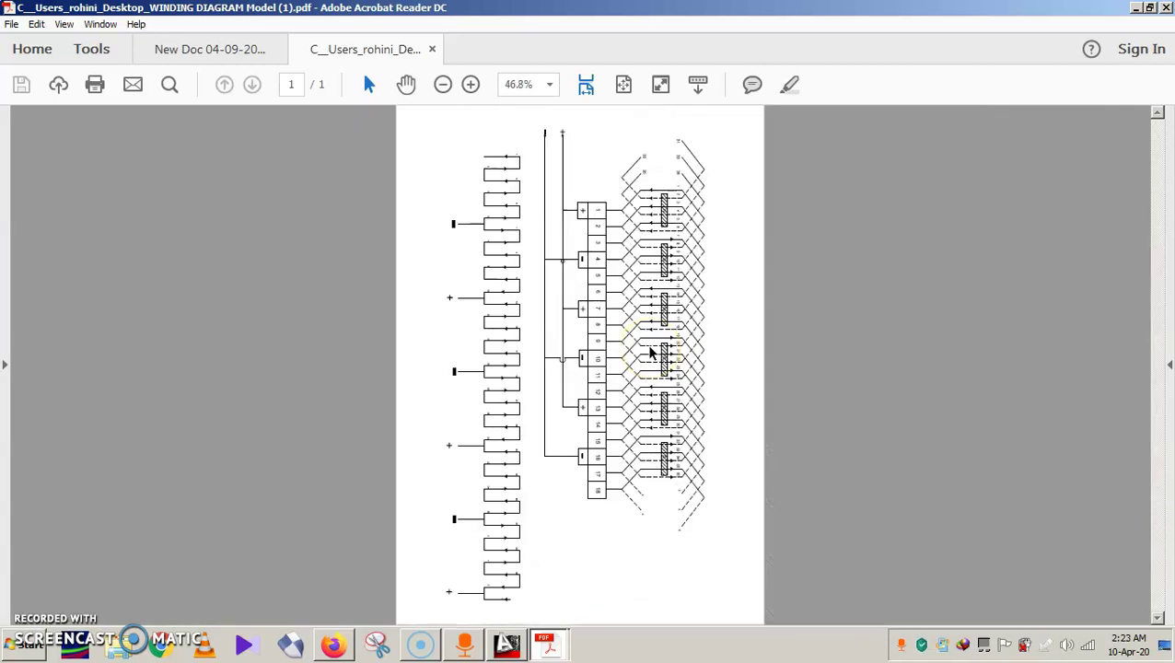
{"action": "scroll", "coordinate": [650, 352], "scroll_direction": "up", "scroll_amount": 3, "text": "ctrl"}
{"action": "scroll", "coordinate": [644, 359], "scroll_direction": "up", "scroll_amount": 3, "text": "ctrl"}
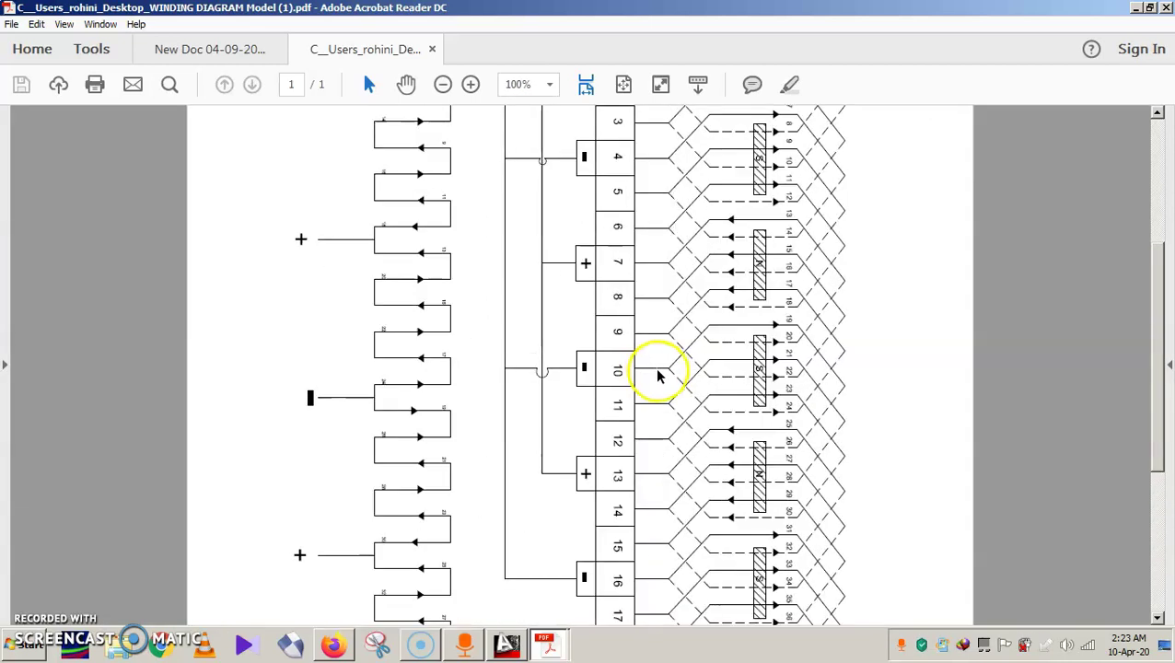
{"action": "scroll", "coordinate": [660, 372], "scroll_direction": "down", "scroll_amount": 1, "text": "ctrl"}
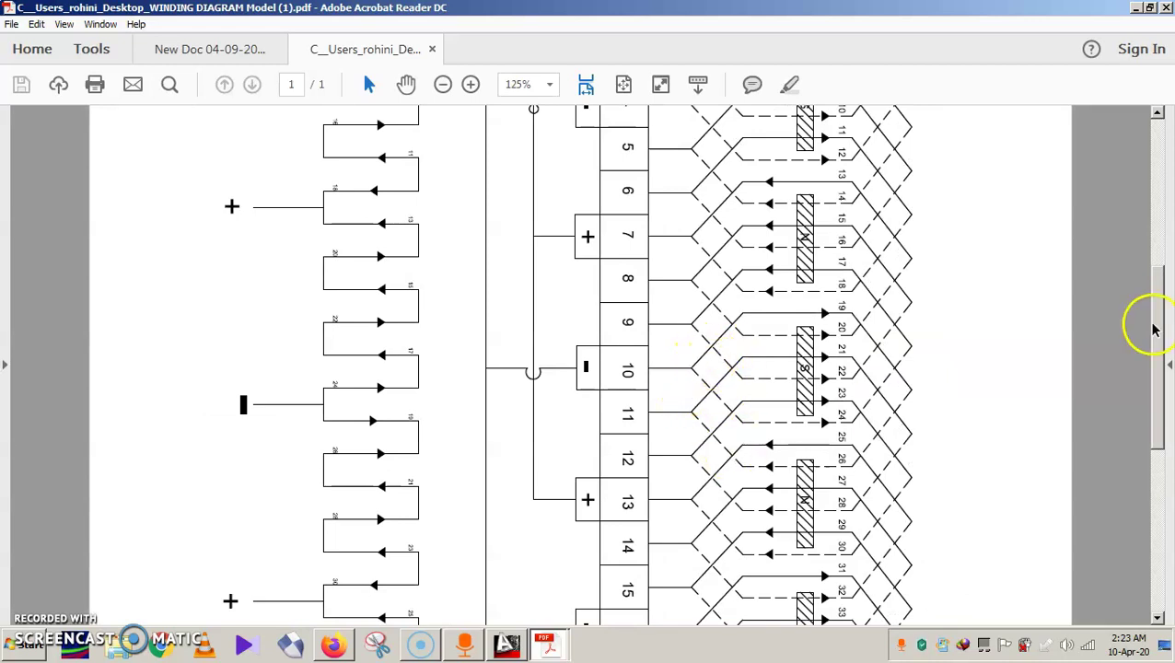
{"action": "scroll", "coordinate": [1153, 327], "scroll_direction": "down", "scroll_amount": 3}
{"action": "left_click_drag", "start_coordinate": [1156, 325], "coordinate": [1156, 450]}
{"action": "left_click_drag", "start_coordinate": [1108, 221], "coordinate": [1122, 110]}
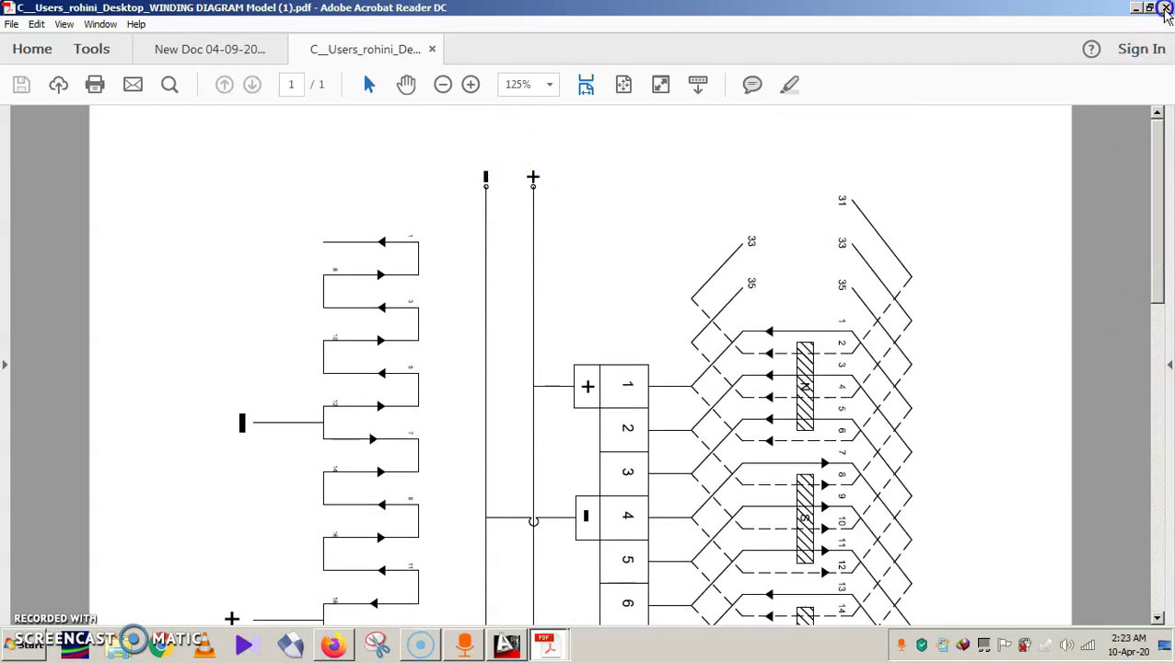